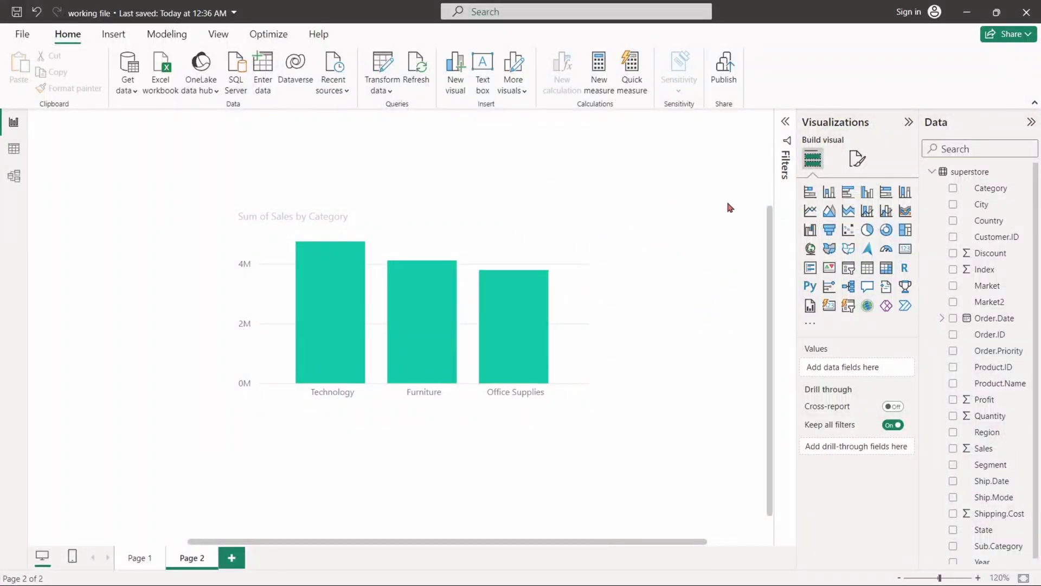
Bring up the Page 2 formatting options in the Visualizations pane.
{"action": "left_click", "coordinate": [857, 160]}
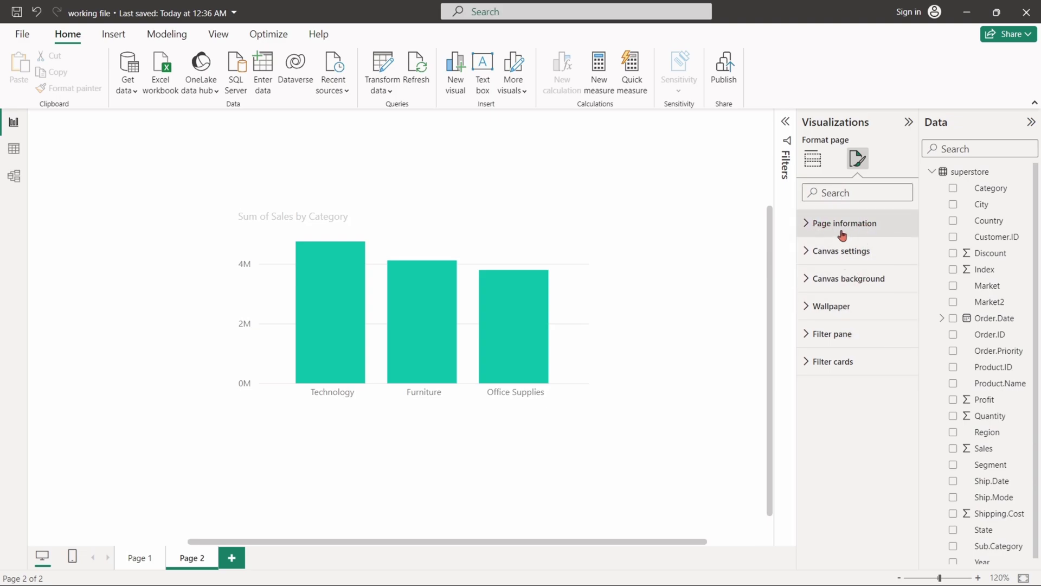
Select the Sum of Sales by Category chart and switch between its General and Visual format tabs.
{"action": "left_click", "coordinate": [588, 245]}
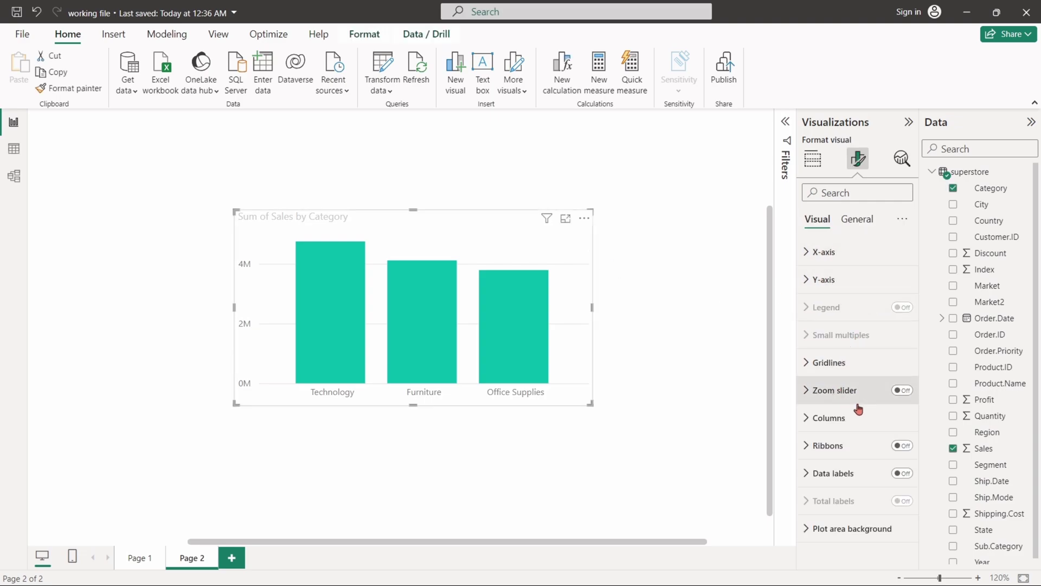
{"action": "left_click", "coordinate": [855, 221]}
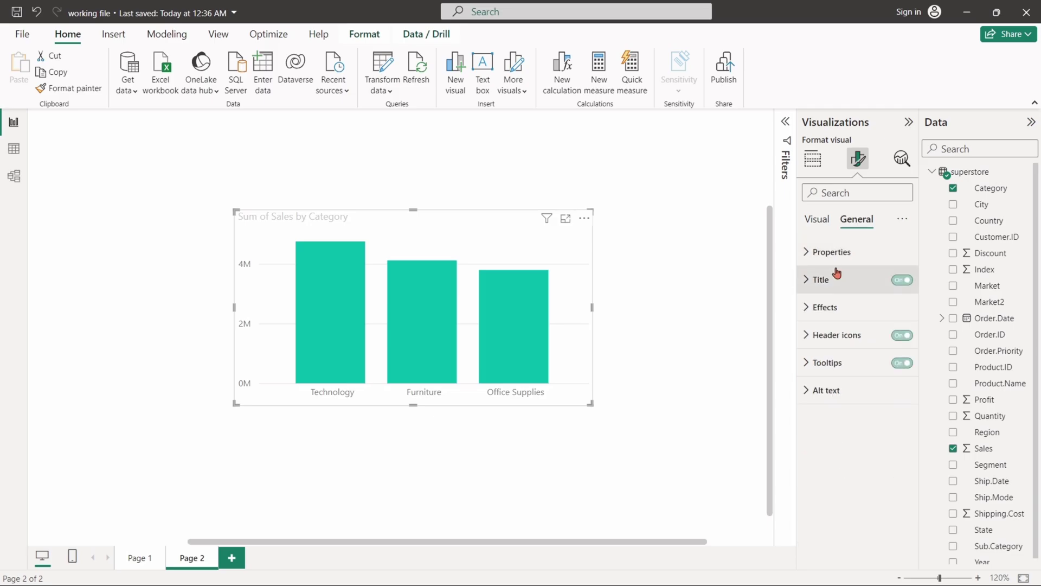
{"action": "left_click", "coordinate": [816, 220]}
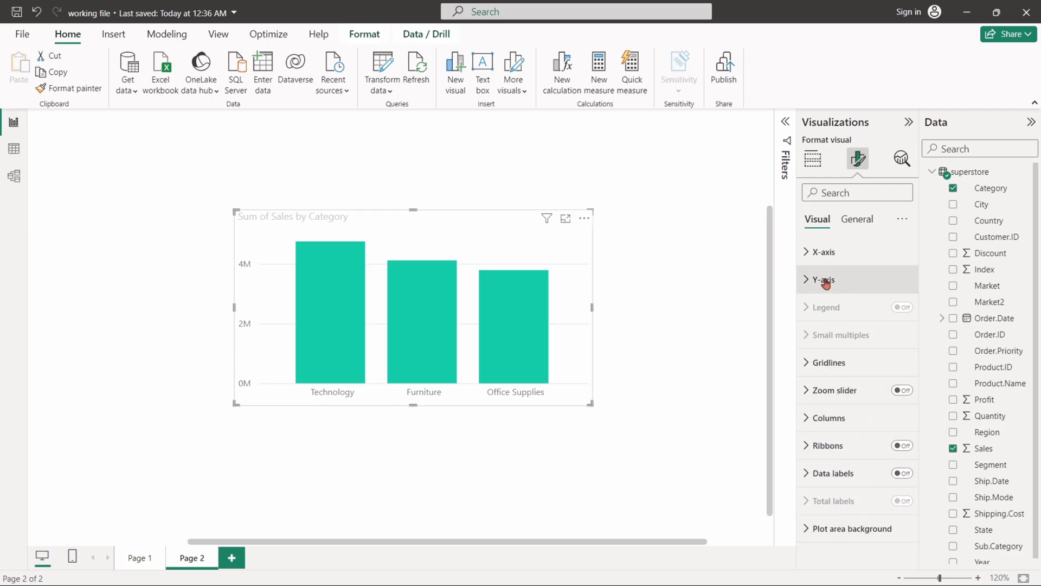
{"action": "left_click", "coordinate": [854, 225]}
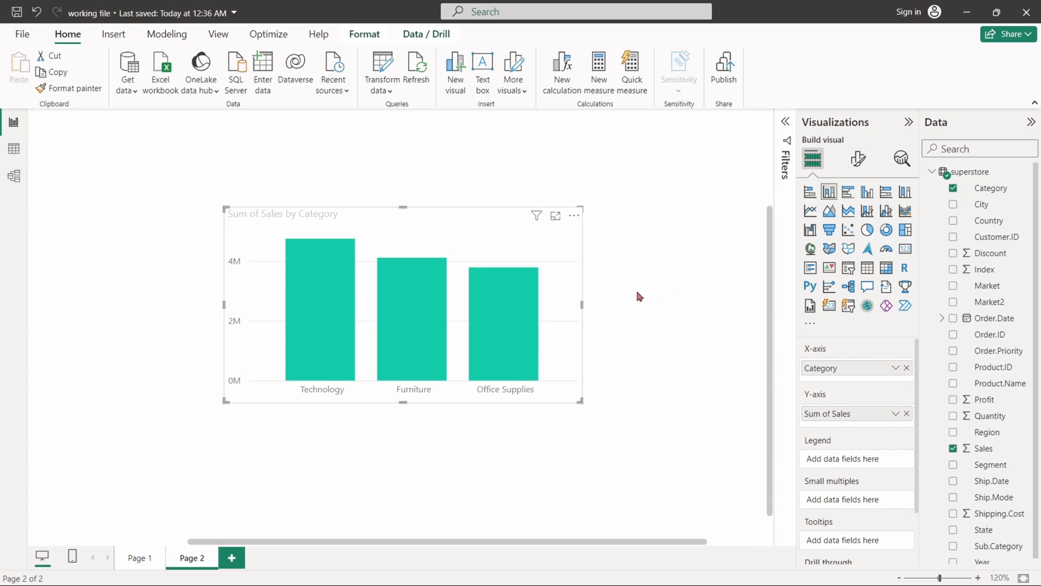
Set the category axis labels to the DIN font at size 10.
{"action": "left_click", "coordinate": [858, 159]}
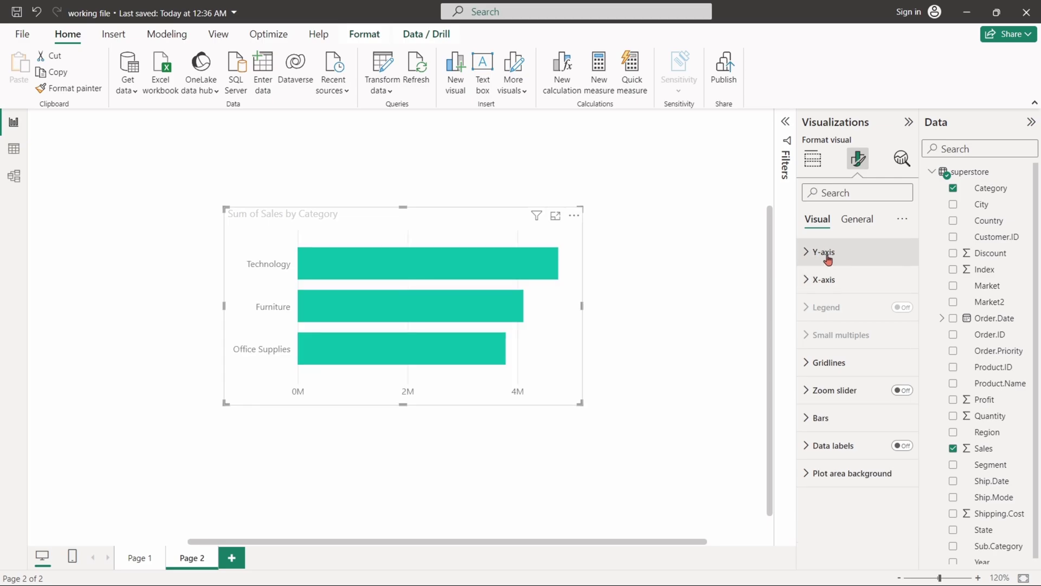
{"action": "left_click", "coordinate": [821, 252]}
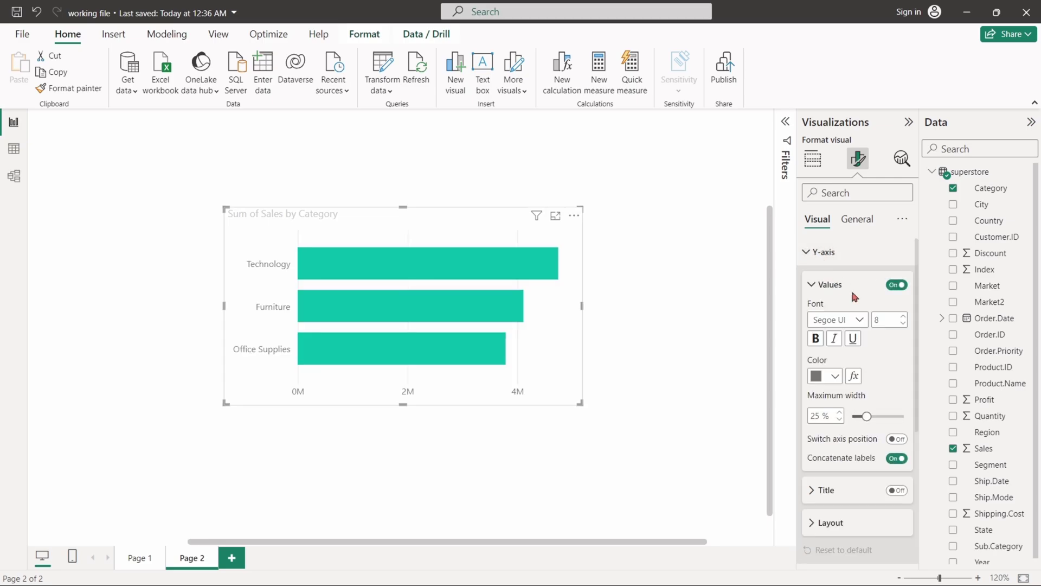
{"action": "left_click", "coordinate": [846, 321]}
{"action": "left_click", "coordinate": [855, 372]}
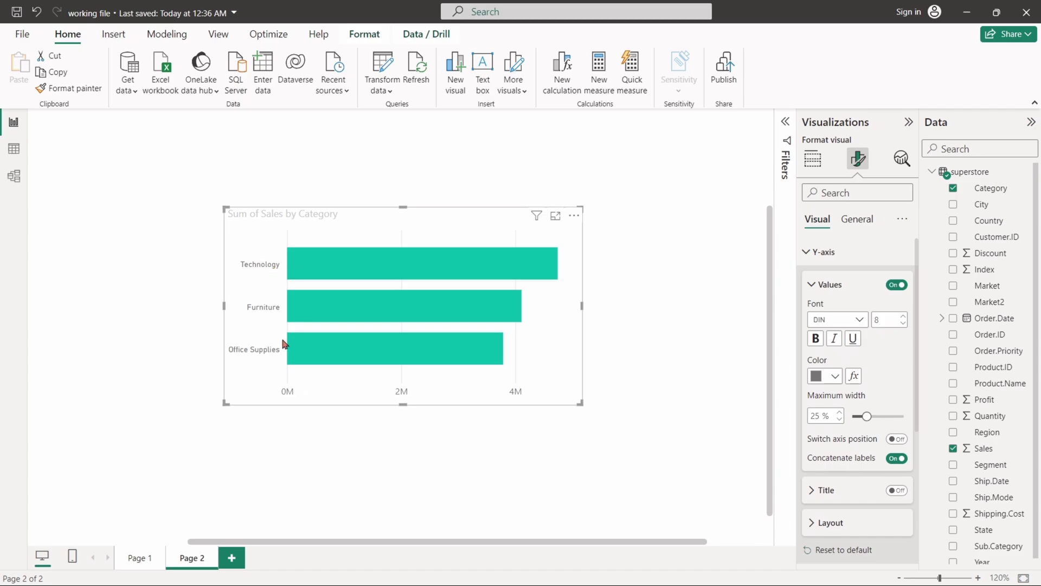
{"action": "left_click", "coordinate": [903, 316]}
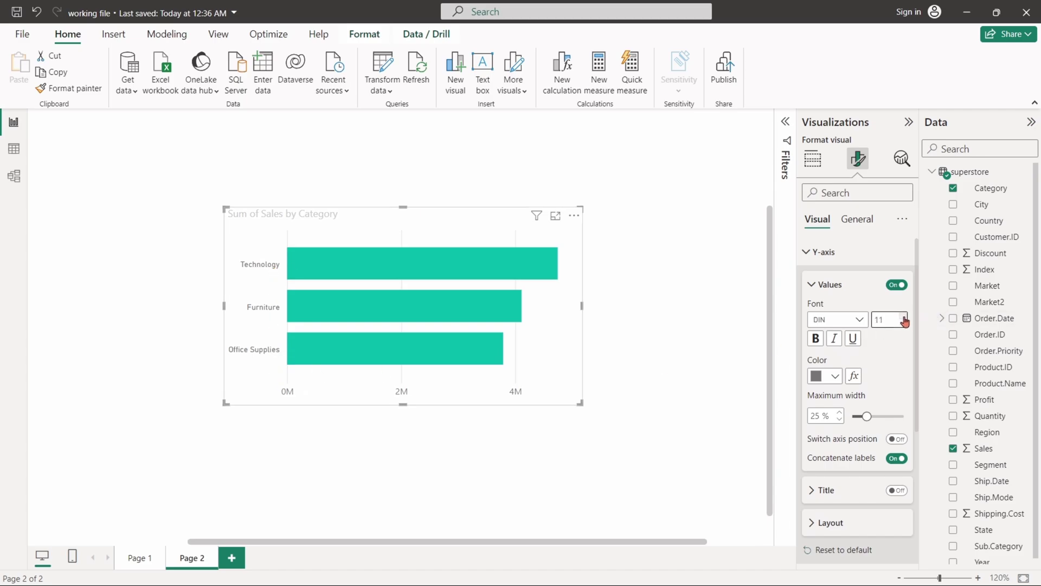
{"action": "left_click", "coordinate": [904, 322]}
{"action": "left_click_drag", "start_coordinate": [554, 342], "coordinate": [628, 363]}
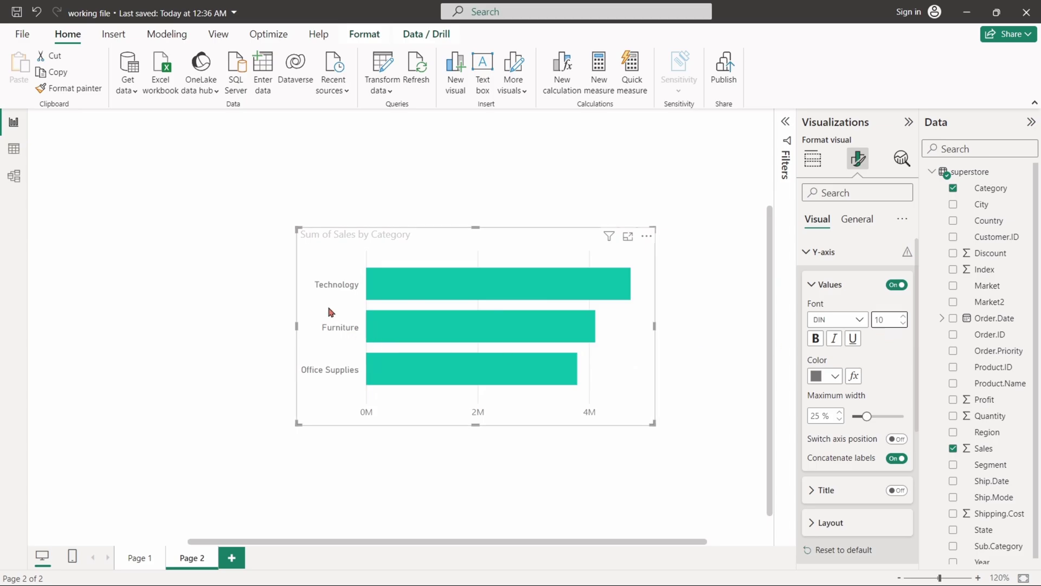
Colour the category labels dark teal, keep them on the left, and set maximum width to 37%.
{"action": "left_click", "coordinate": [828, 376]}
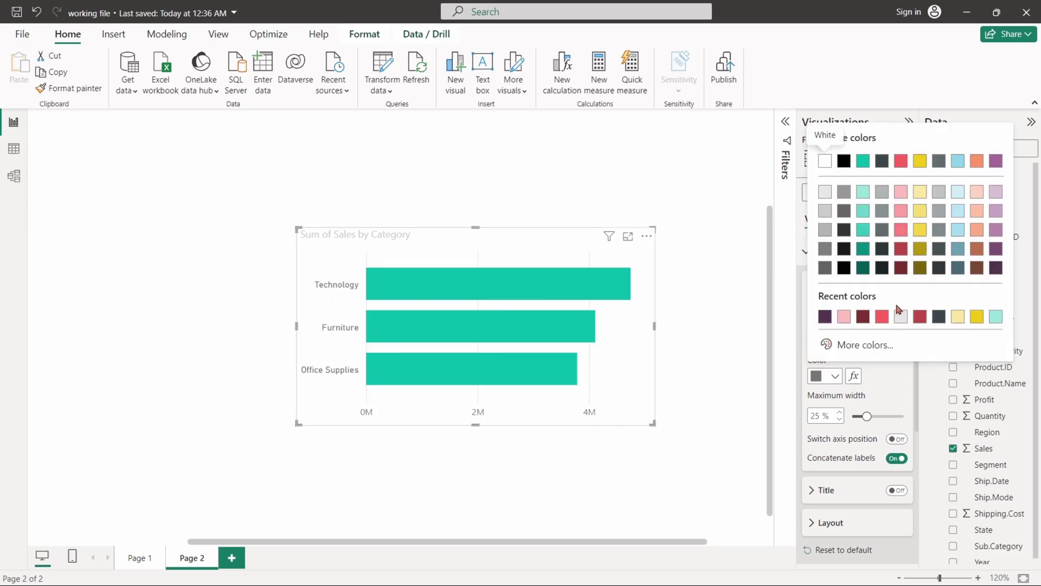
{"action": "left_click", "coordinate": [864, 270]}
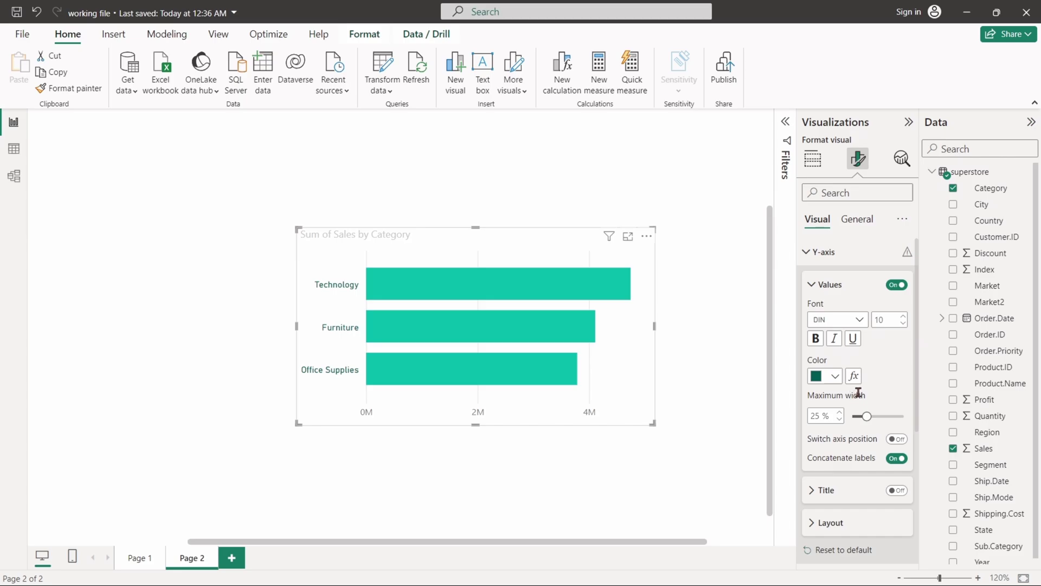
{"action": "scroll", "coordinate": [858, 382], "scroll_direction": "down", "scroll_amount": 1}
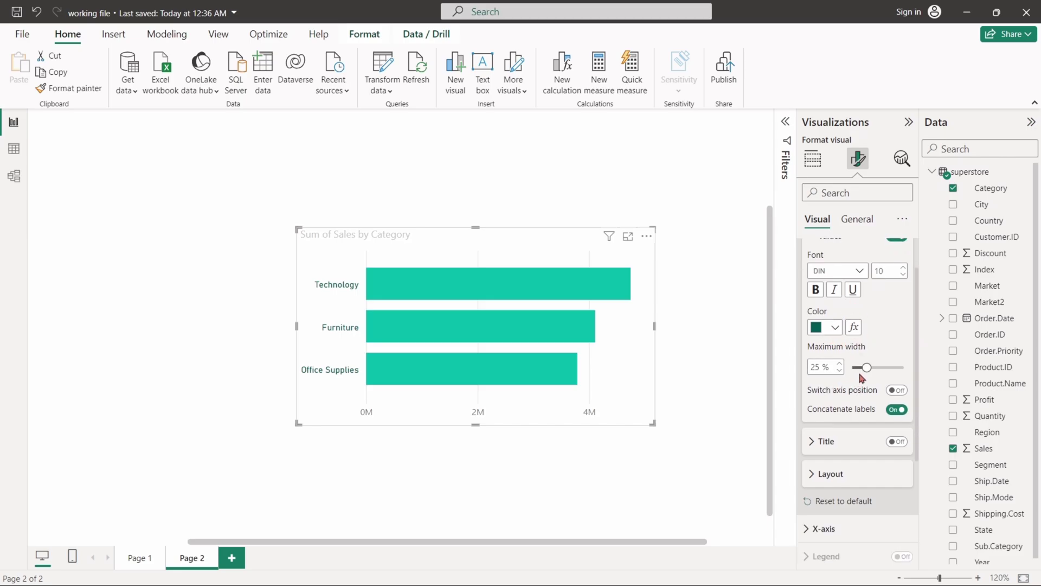
{"action": "left_click", "coordinate": [896, 390]}
{"action": "left_click", "coordinate": [897, 390]}
{"action": "left_click_drag", "start_coordinate": [867, 366], "coordinate": [884, 368]}
Turn on the category axis title and enter the text 'Category Type'.
{"action": "scroll", "coordinate": [857, 379], "scroll_direction": "down", "scroll_amount": 3}
{"action": "left_click", "coordinate": [896, 344]}
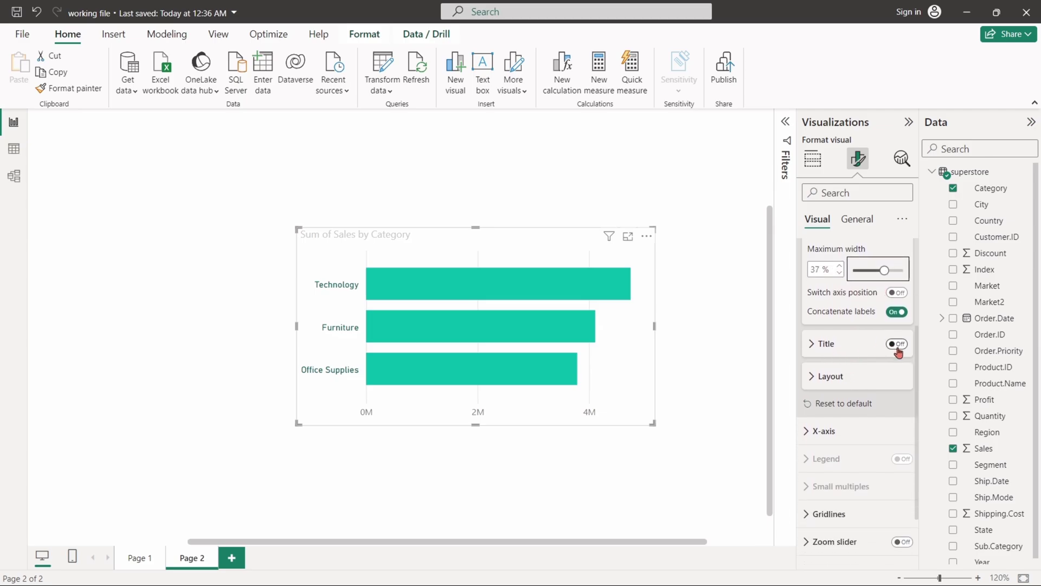
{"action": "left_click", "coordinate": [820, 344]}
{"action": "left_click", "coordinate": [839, 382]}
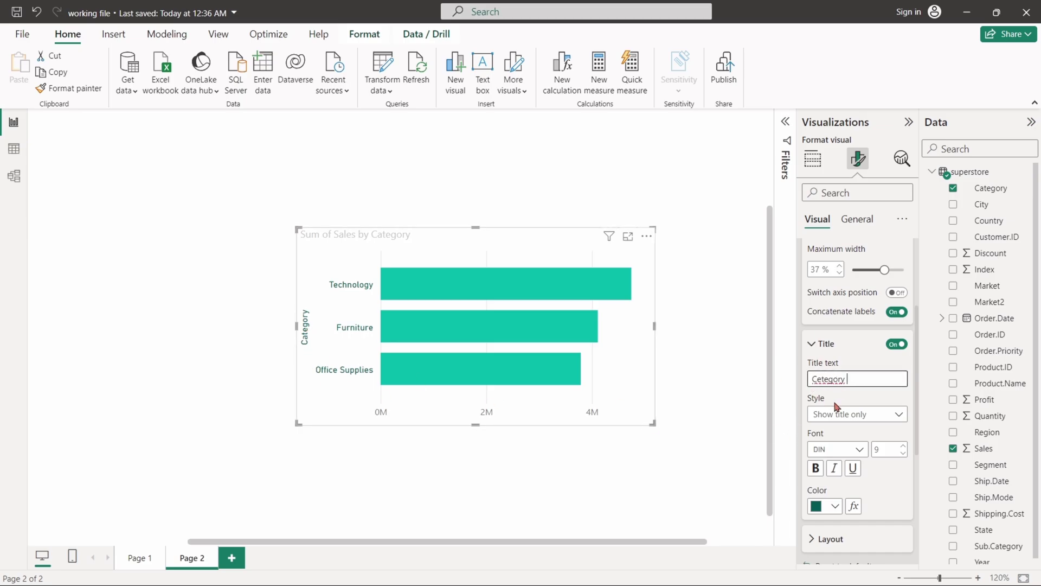
{"action": "type", "text": "Cetegory Tu"}
{"action": "key", "text": "BackSpace"}
{"action": "type", "text": "ype"}
{"action": "left_click", "coordinate": [819, 378]}
{"action": "key", "text": "BackSpace"}
{"action": "type", "text": "a"}
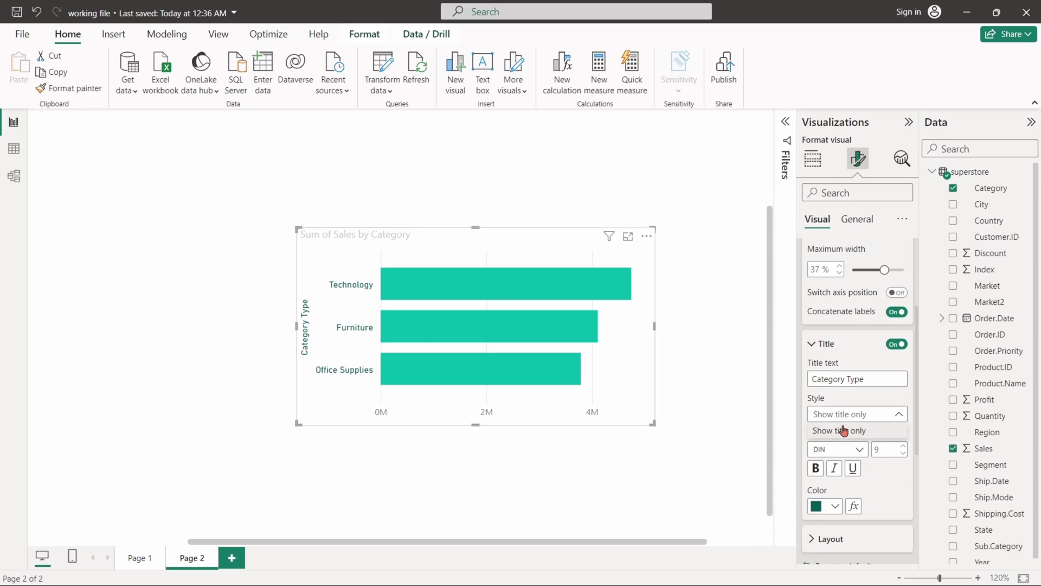
Make the Category Type axis title size 8 and red.
{"action": "scroll", "coordinate": [853, 426], "scroll_direction": "down", "scroll_amount": 1}
{"action": "left_click", "coordinate": [903, 405]}
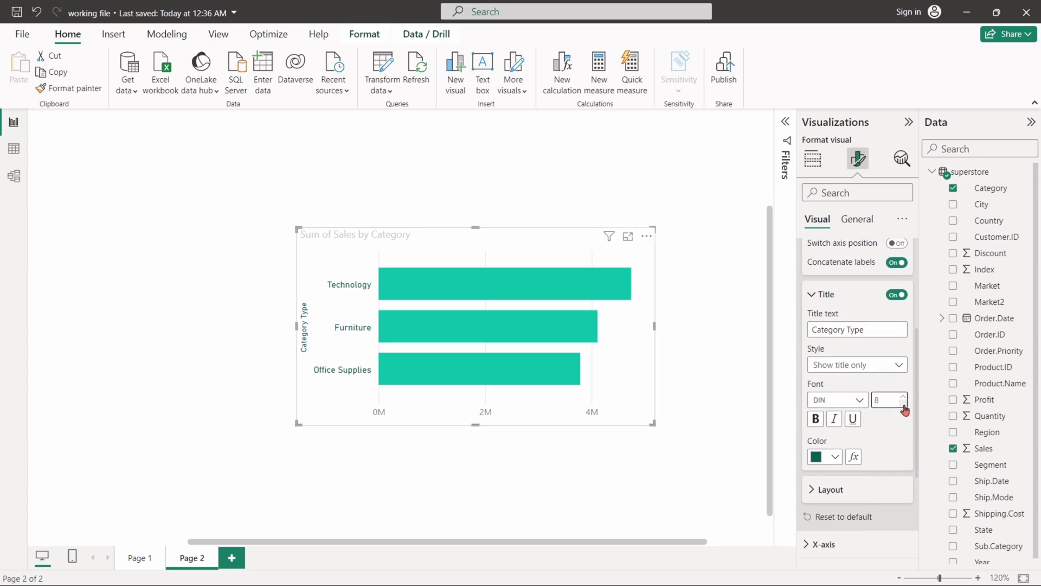
{"action": "left_click", "coordinate": [824, 456]}
{"action": "left_click", "coordinate": [903, 251]}
{"action": "scroll", "coordinate": [821, 409], "scroll_direction": "down", "scroll_amount": 2}
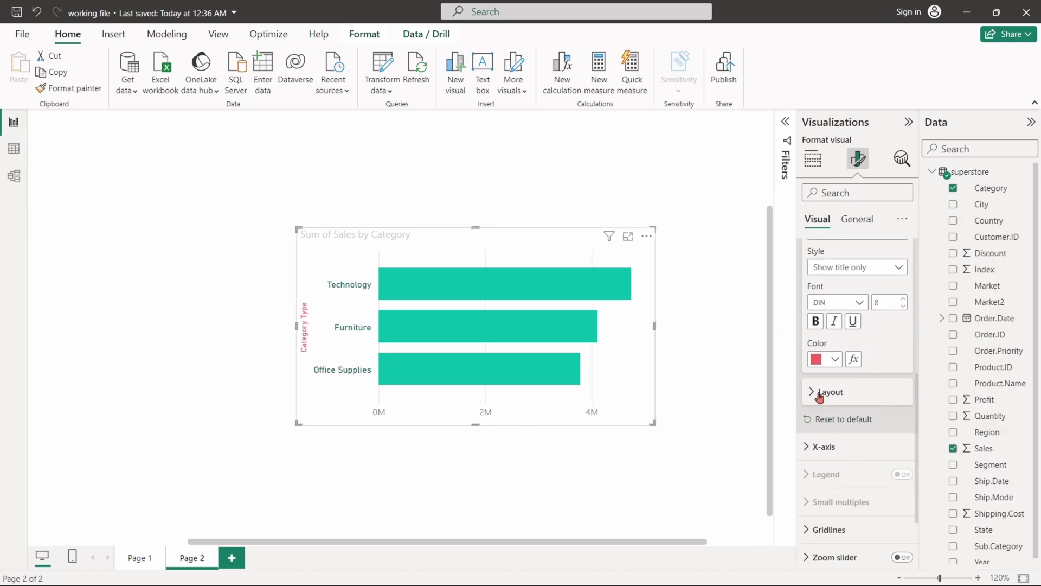
{"action": "left_click", "coordinate": [819, 393]}
{"action": "left_click_drag", "start_coordinate": [853, 382], "coordinate": [872, 383]}
{"action": "left_click_drag", "start_coordinate": [650, 295], "coordinate": [650, 366]}
{"action": "left_click", "coordinate": [864, 383]}
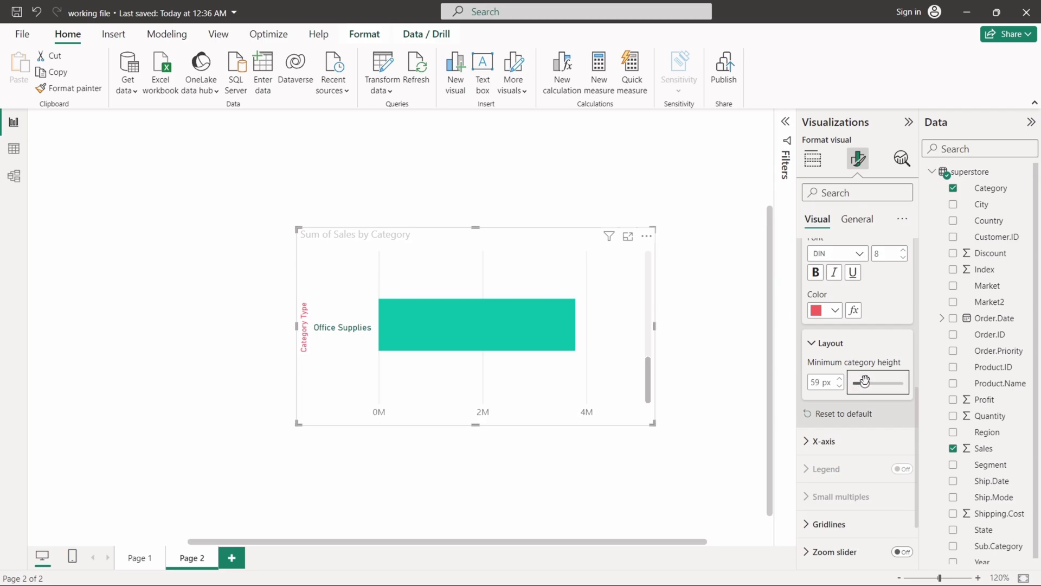
{"action": "scroll", "coordinate": [587, 320], "scroll_direction": "down", "scroll_amount": 2}
{"action": "scroll", "coordinate": [591, 328], "scroll_direction": "up", "scroll_amount": 2}
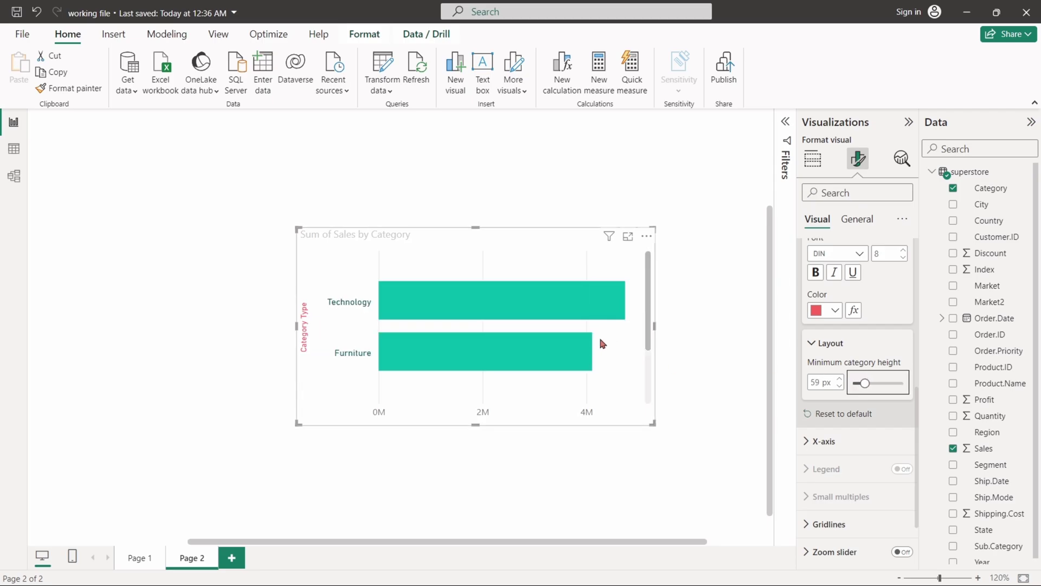
{"action": "left_click_drag", "start_coordinate": [865, 383], "coordinate": [852, 383]}
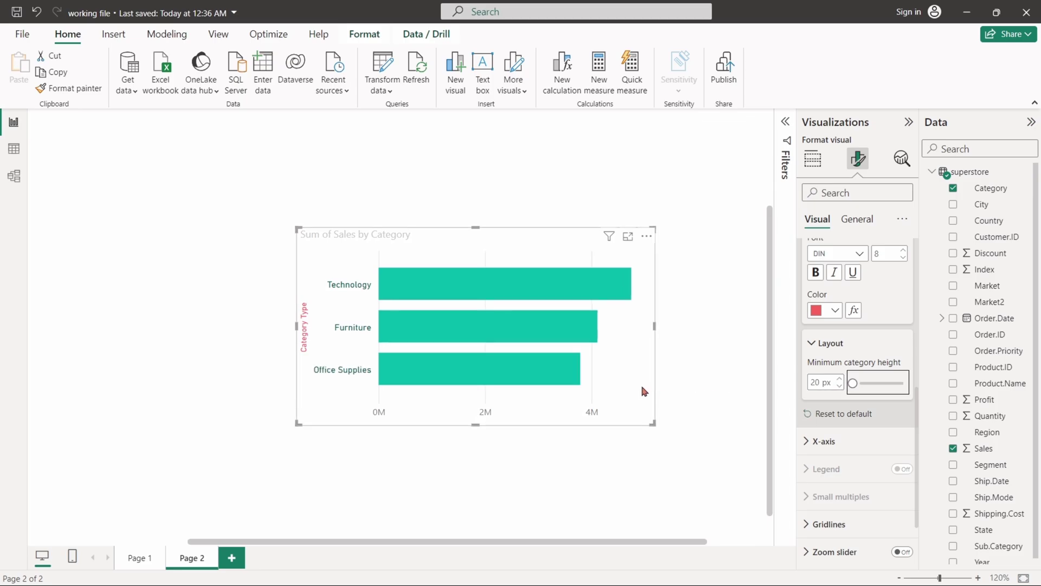
{"action": "scroll", "coordinate": [838, 301], "scroll_direction": "up", "scroll_amount": 5}
Turn on the value axis title and set its text to 'Sales'.
{"action": "left_click", "coordinate": [820, 251]}
{"action": "left_click", "coordinate": [816, 278]}
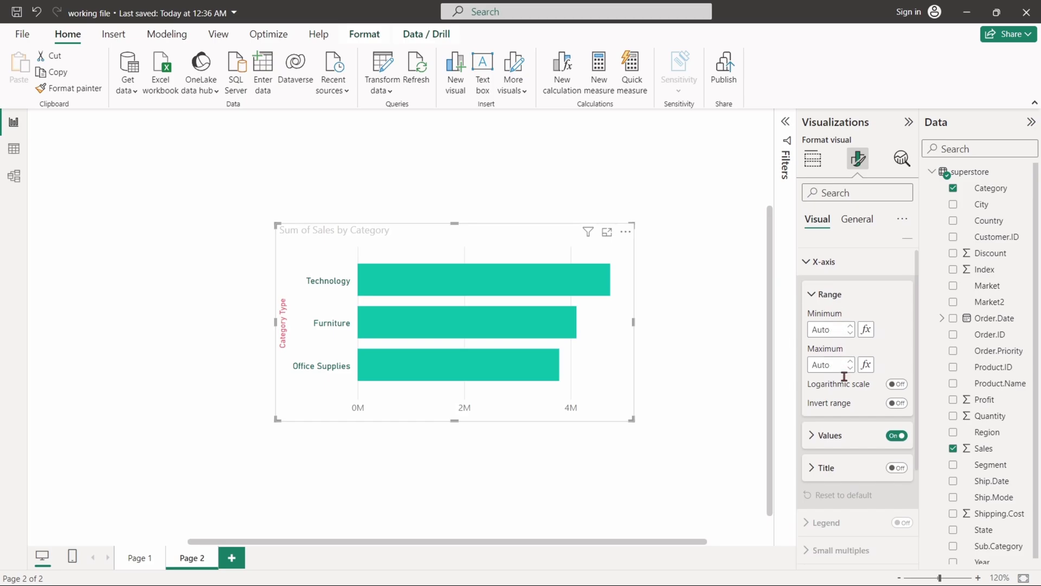
{"action": "scroll", "coordinate": [843, 376], "scroll_direction": "down", "scroll_amount": 1}
{"action": "left_click", "coordinate": [896, 436]}
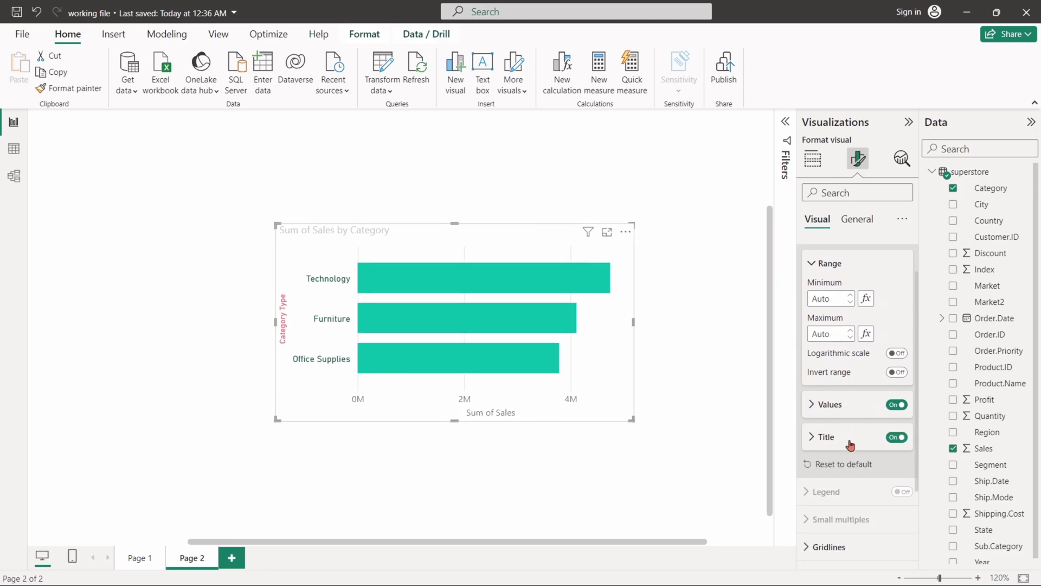
{"action": "left_click", "coordinate": [842, 440]}
{"action": "type", "text": "Sales"}
{"action": "key", "text": "Return"}
Style the Sales axis title in bold teal DIN.
{"action": "left_click", "coordinate": [860, 445]}
{"action": "left_click", "coordinate": [819, 261]}
{"action": "left_click", "coordinate": [815, 463]}
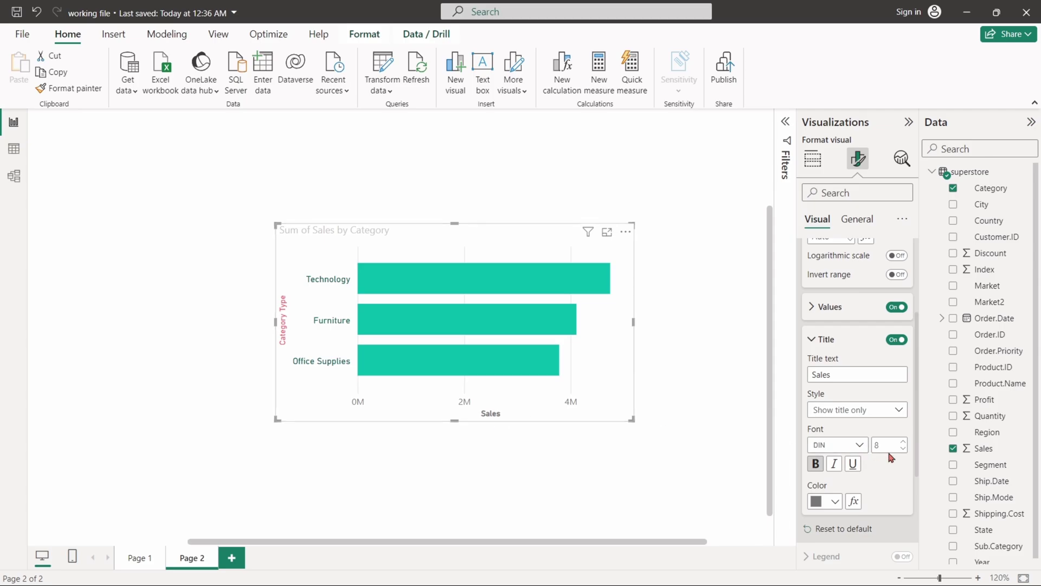
{"action": "scroll", "coordinate": [857, 379], "scroll_direction": "down", "scroll_amount": 2}
{"action": "left_click", "coordinate": [835, 402]}
{"action": "left_click", "coordinate": [876, 199]}
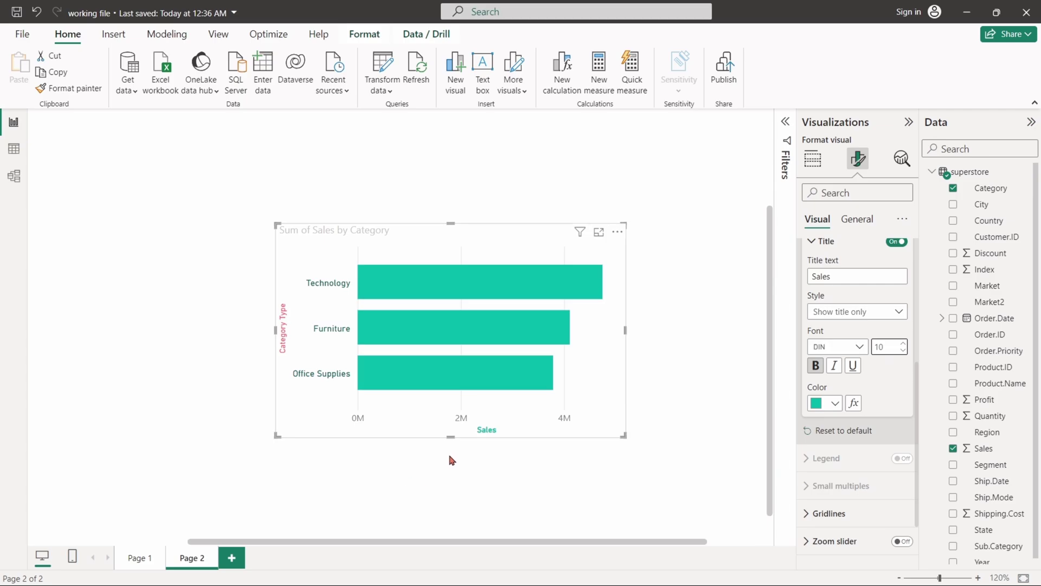
{"action": "scroll", "coordinate": [848, 413], "scroll_direction": "up", "scroll_amount": 5}
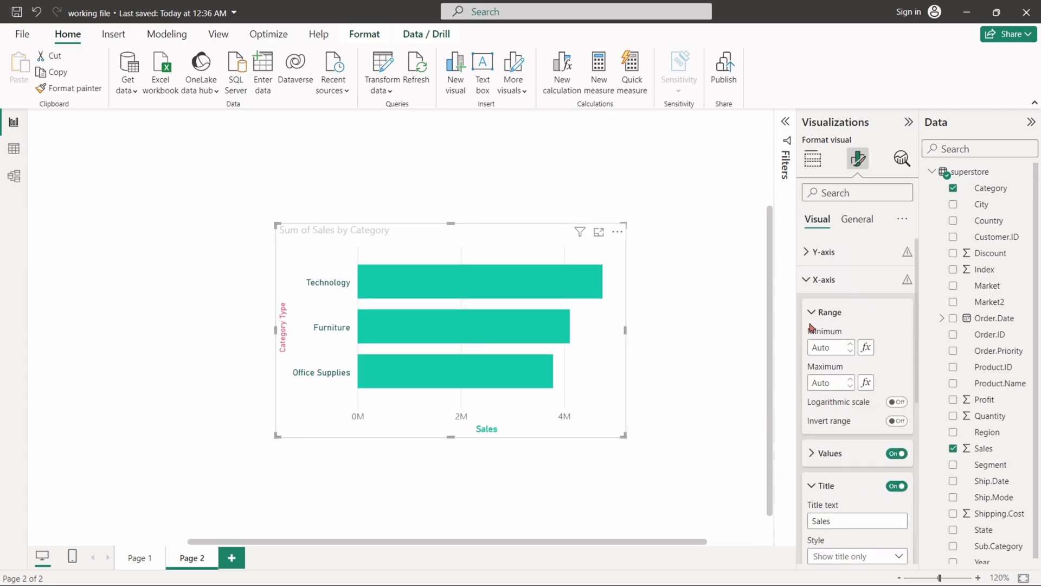
Position the stacked column chart's Category legend at bottom center.
{"action": "left_click", "coordinate": [823, 279]}
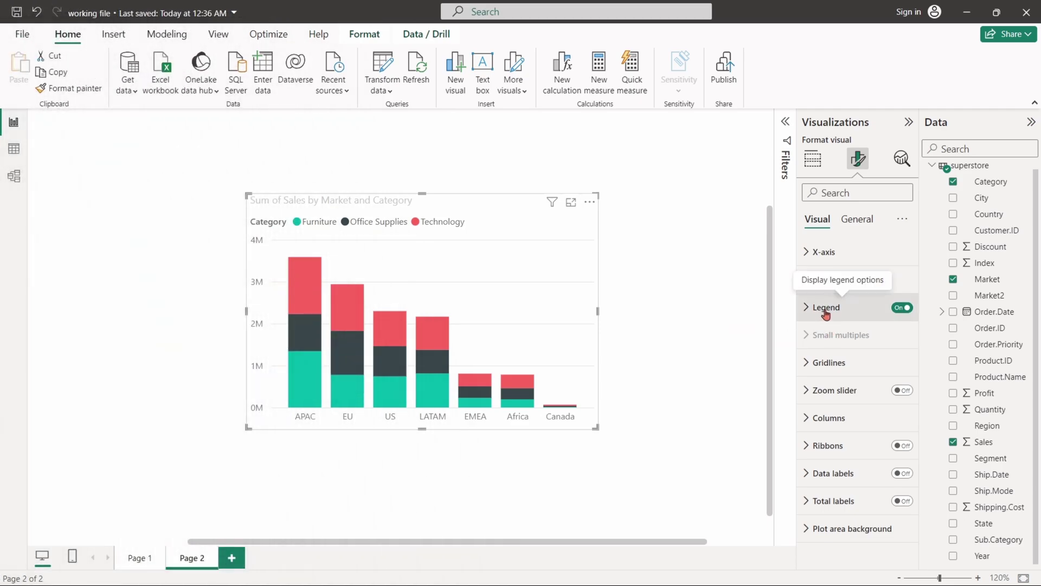
{"action": "left_click", "coordinate": [825, 312]}
{"action": "scroll", "coordinate": [841, 320], "scroll_direction": "down", "scroll_amount": 1}
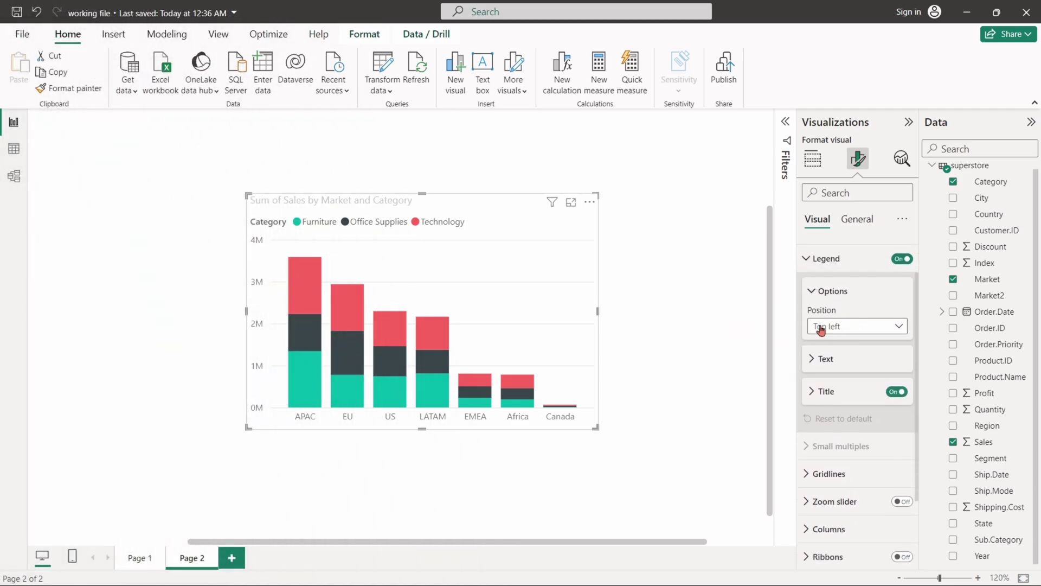
{"action": "left_click", "coordinate": [828, 331]}
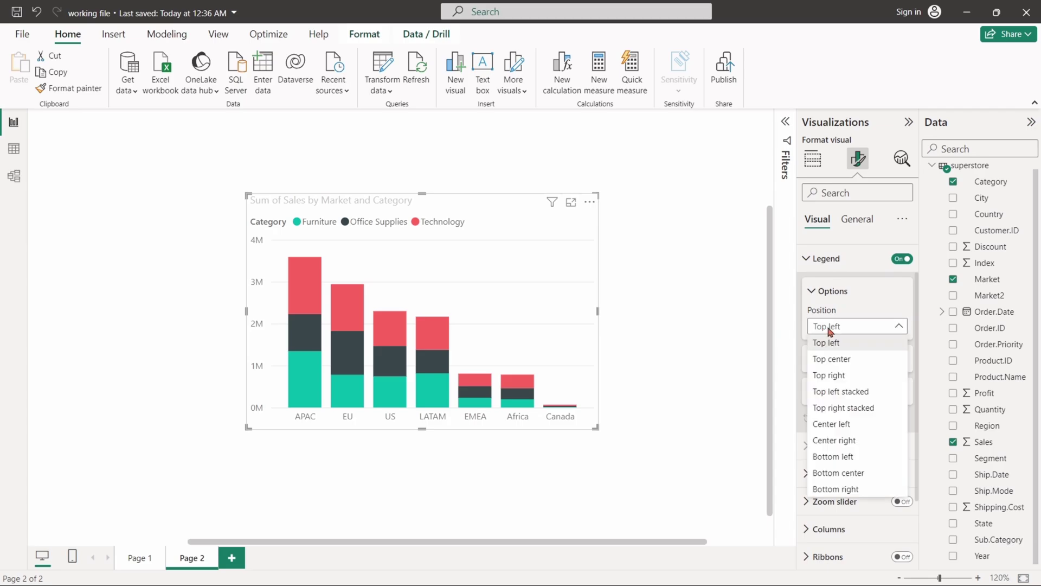
{"action": "left_click", "coordinate": [839, 360]}
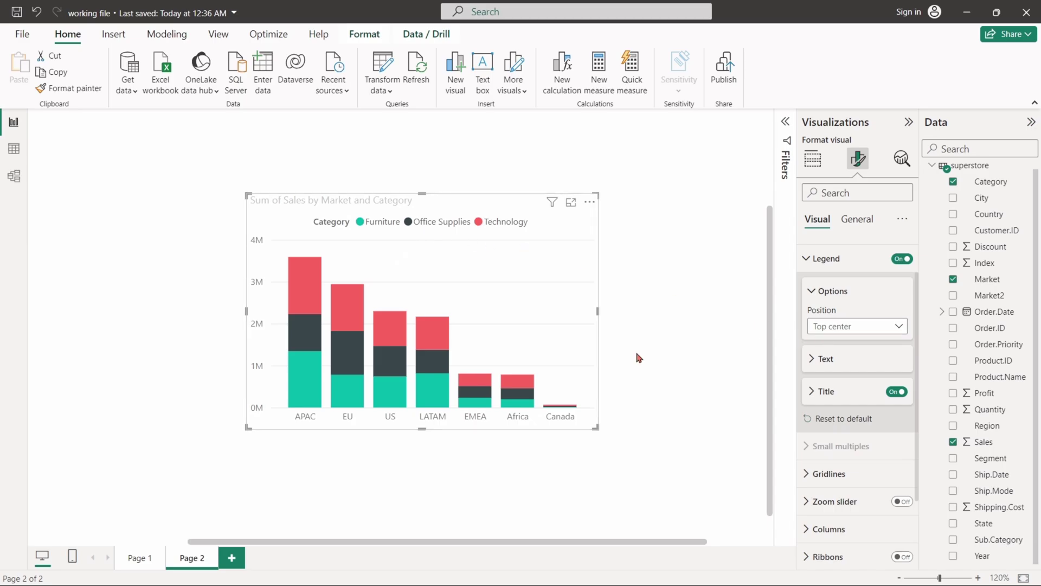
{"action": "left_click", "coordinate": [848, 326]}
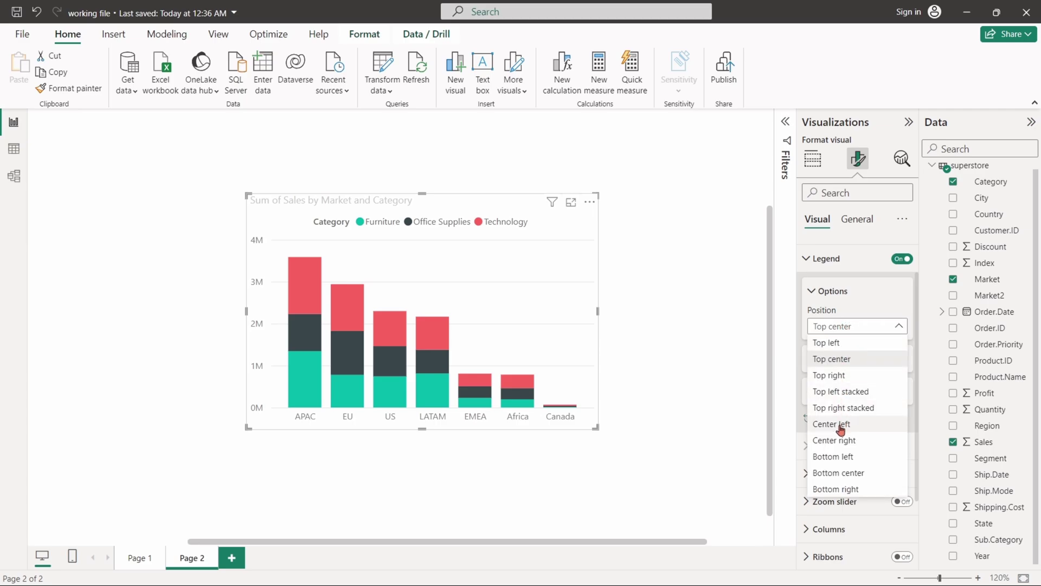
{"action": "left_click", "coordinate": [852, 473]}
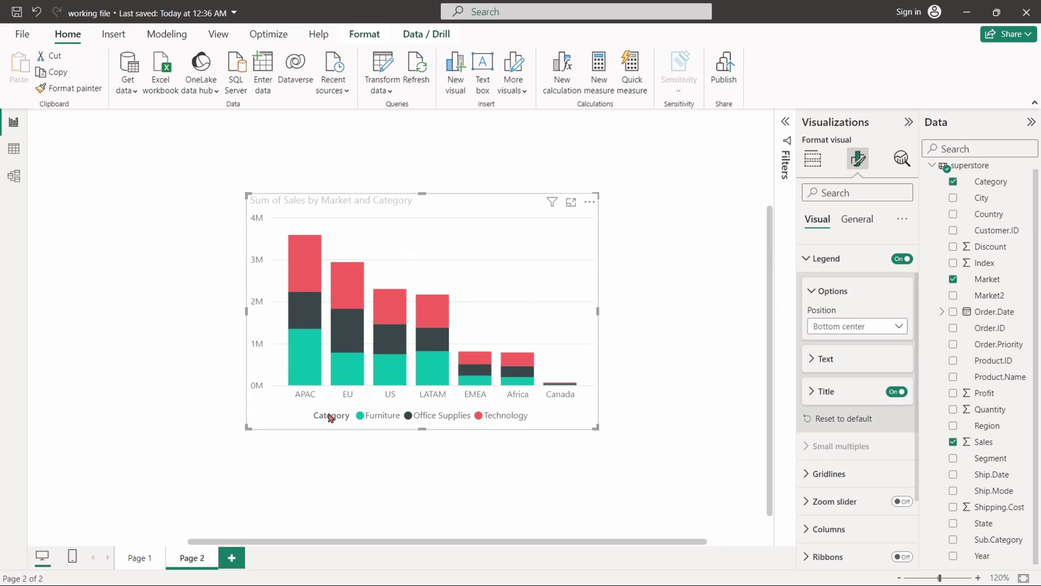
Set the legend text to bold DIN, size 11, in light grey.
{"action": "left_click", "coordinate": [822, 359]}
{"action": "scroll", "coordinate": [851, 369], "scroll_direction": "down", "scroll_amount": 1}
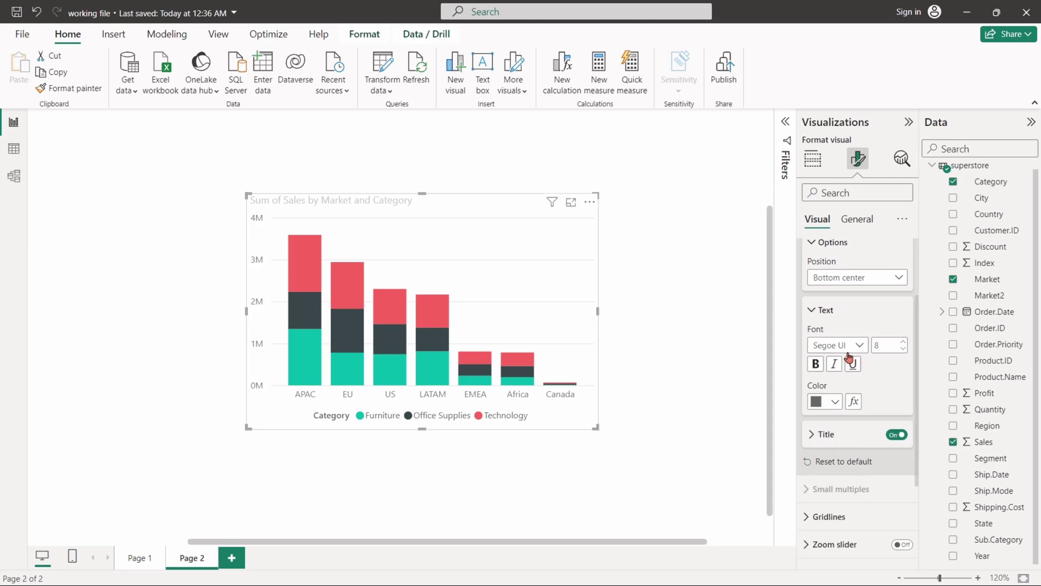
{"action": "left_click", "coordinate": [864, 348]}
{"action": "left_click", "coordinate": [819, 395]}
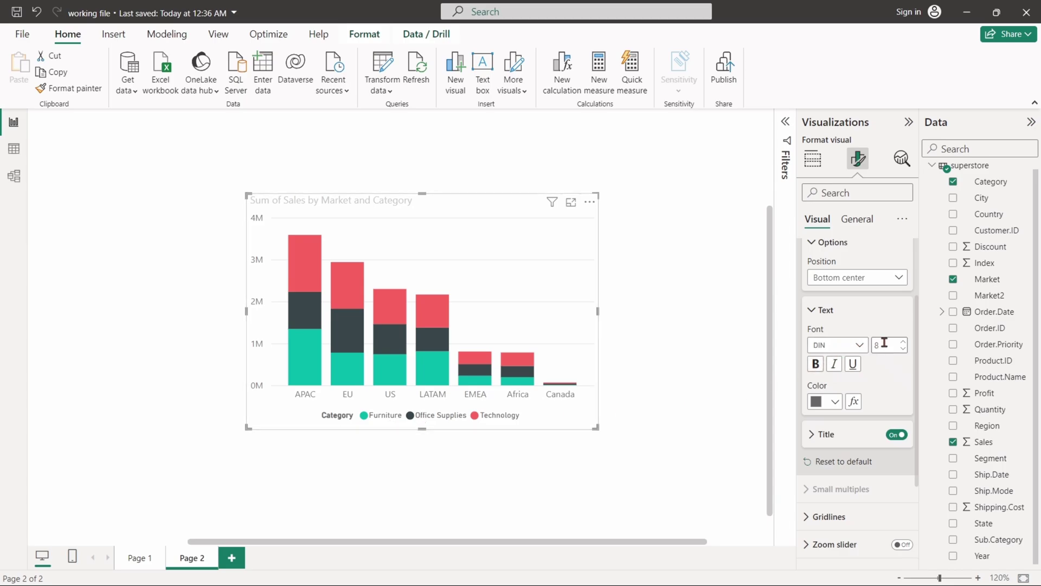
{"action": "left_click", "coordinate": [904, 342]}
{"action": "left_click", "coordinate": [904, 341]}
{"action": "left_click", "coordinate": [904, 342]}
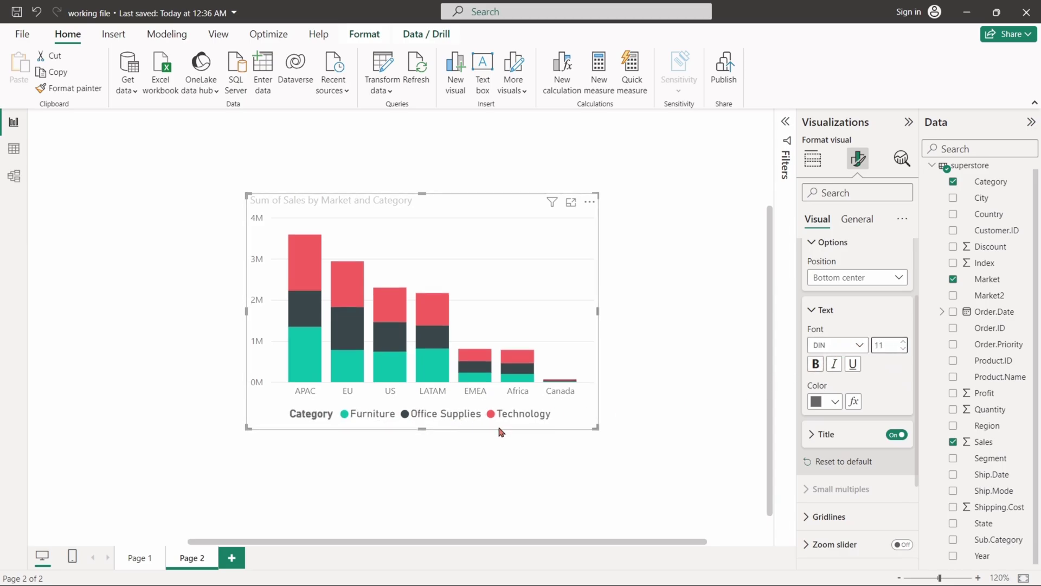
{"action": "left_click", "coordinate": [816, 365]}
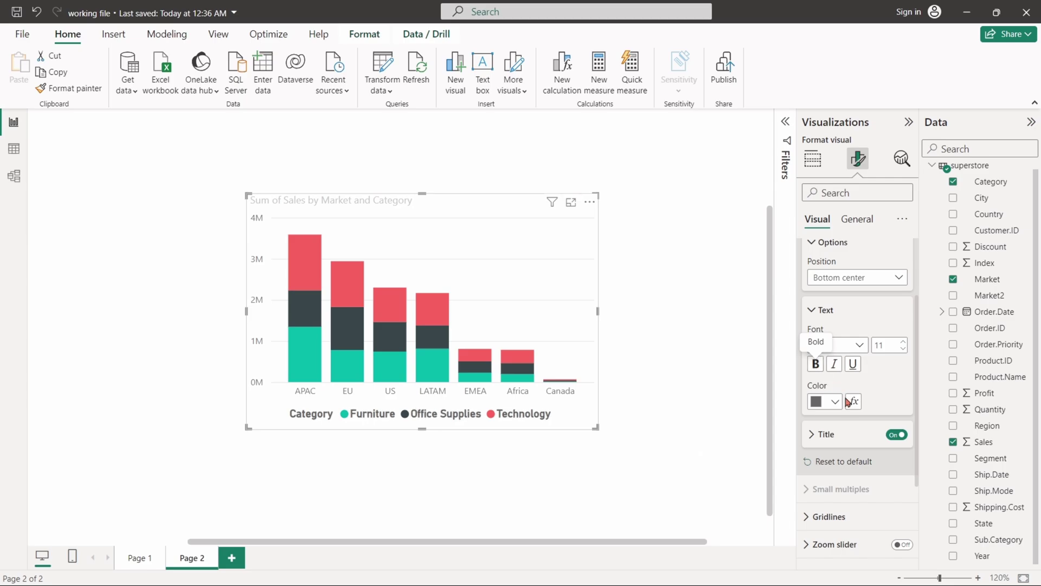
{"action": "left_click", "coordinate": [834, 401]}
{"action": "left_click", "coordinate": [825, 255]}
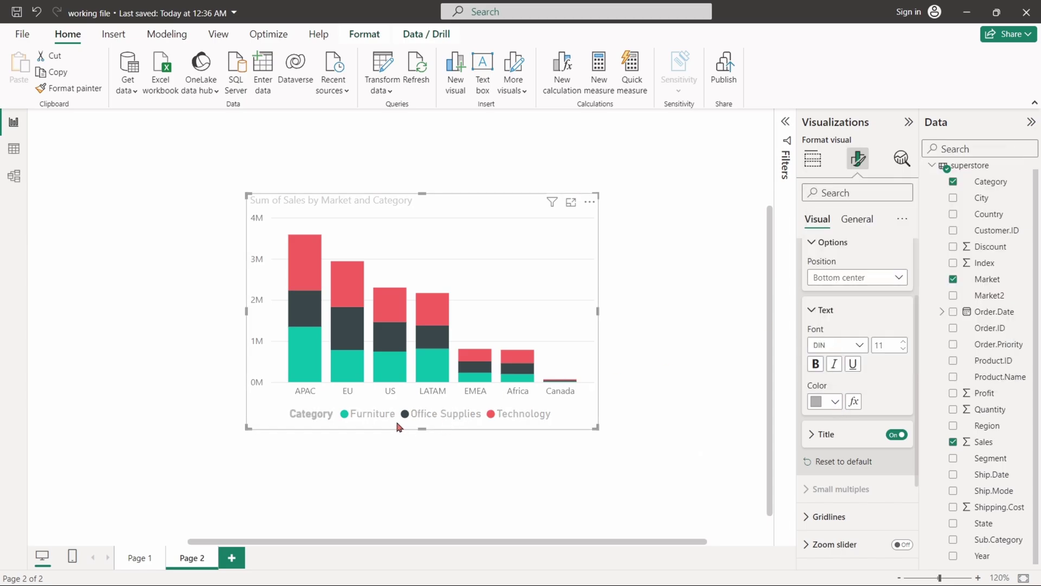
Enlarge the chart and change the legend title to 'Category Type:'.
{"action": "left_click_drag", "start_coordinate": [596, 428], "coordinate": [628, 437]}
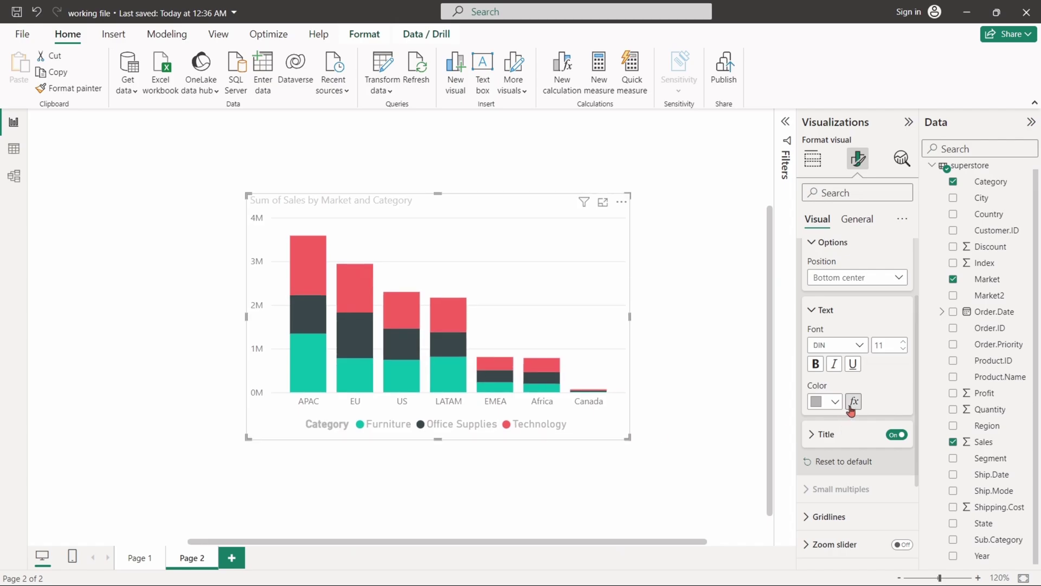
{"action": "scroll", "coordinate": [835, 402], "scroll_direction": "down", "scroll_amount": 1}
{"action": "left_click", "coordinate": [814, 386]}
{"action": "scroll", "coordinate": [824, 380], "scroll_direction": "down", "scroll_amount": 1}
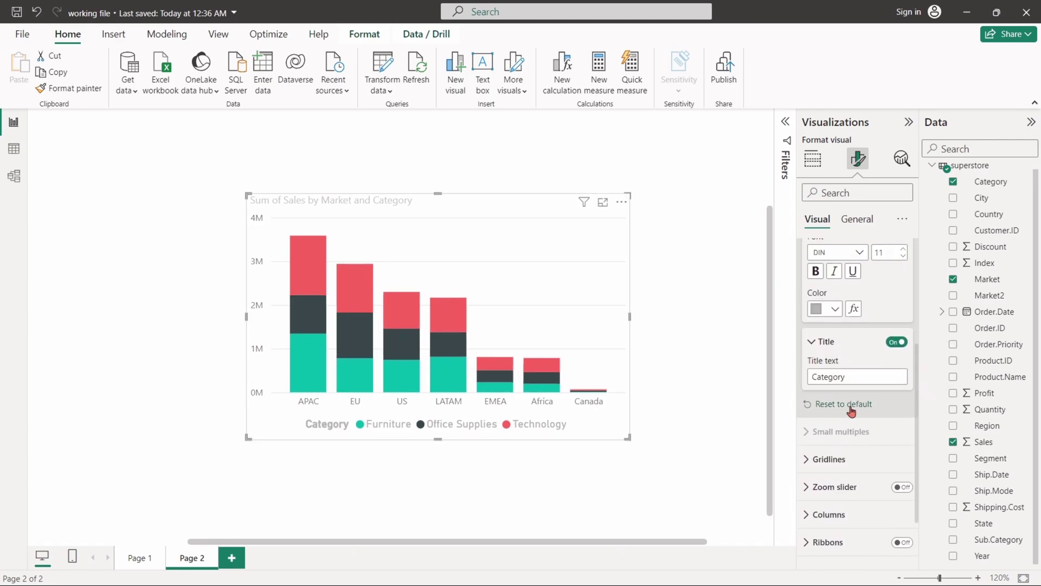
{"action": "left_click", "coordinate": [843, 373]}
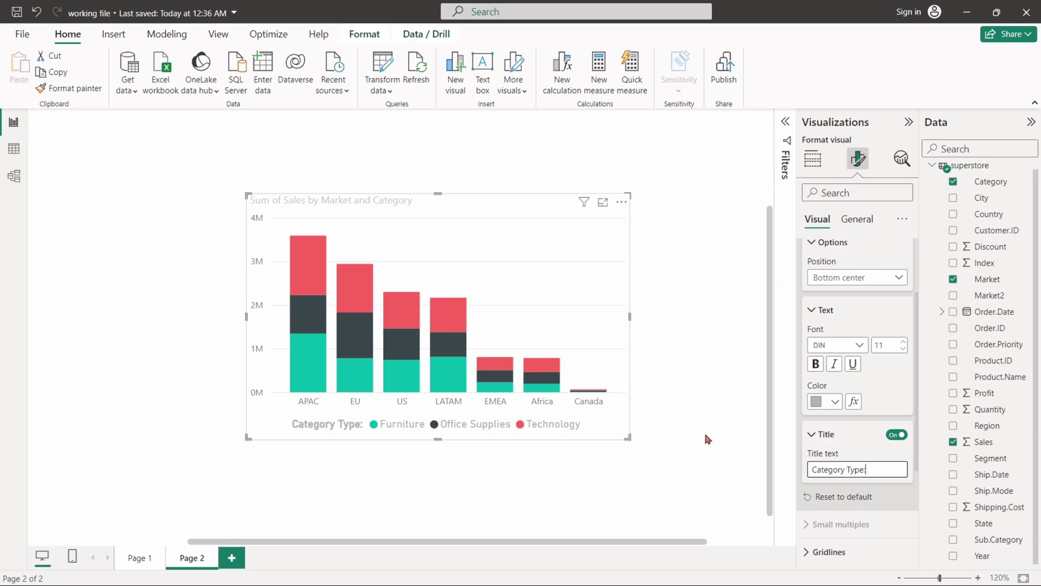
{"action": "scroll", "coordinate": [865, 430], "scroll_direction": "down", "scroll_amount": 3}
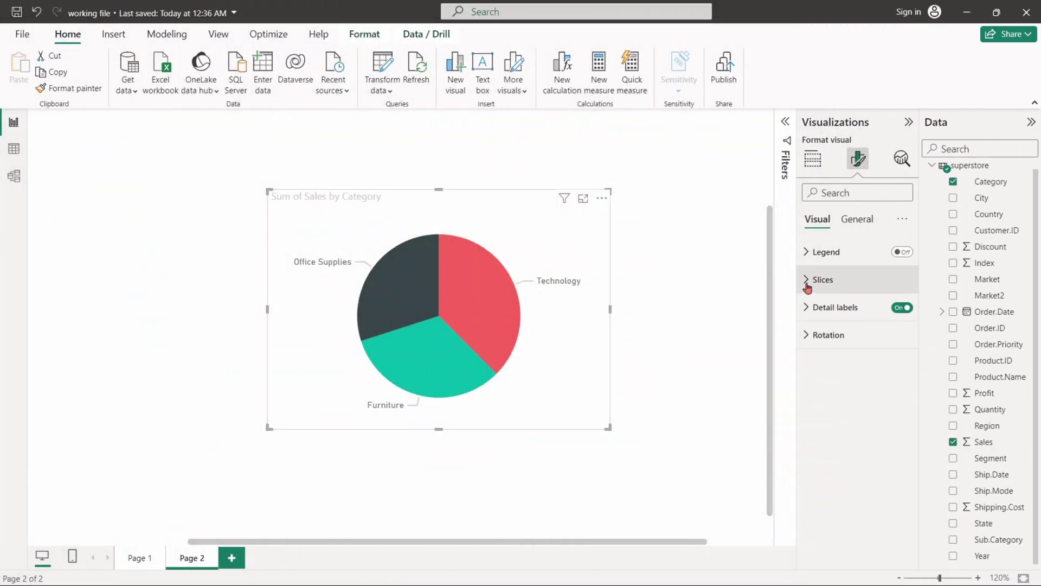
Colour the Technology, Furniture and Office Supplies slices in shades of yellow.
{"action": "left_click", "coordinate": [807, 286]}
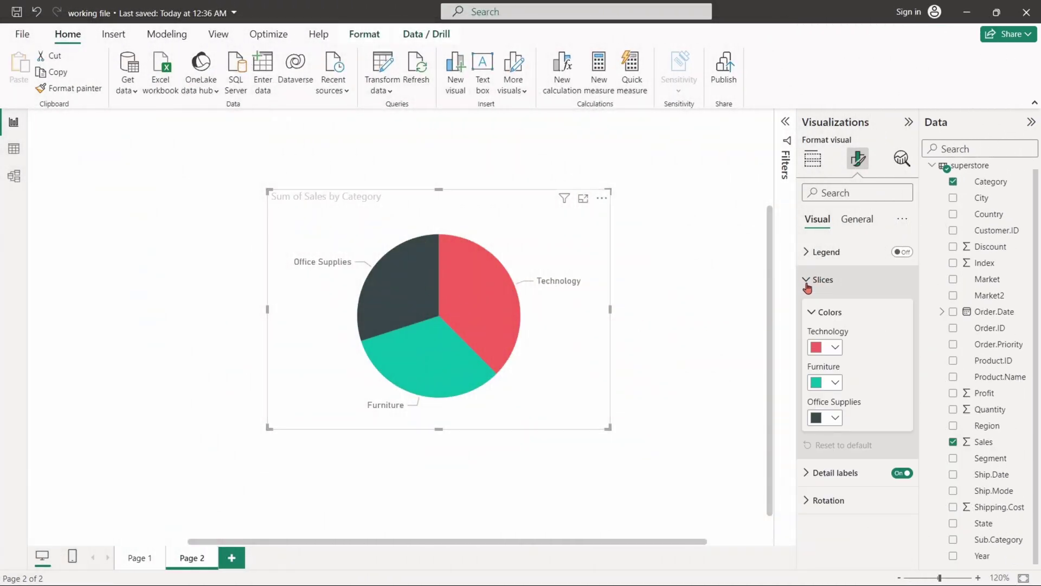
{"action": "left_click", "coordinate": [829, 347]}
{"action": "left_click", "coordinate": [920, 131]}
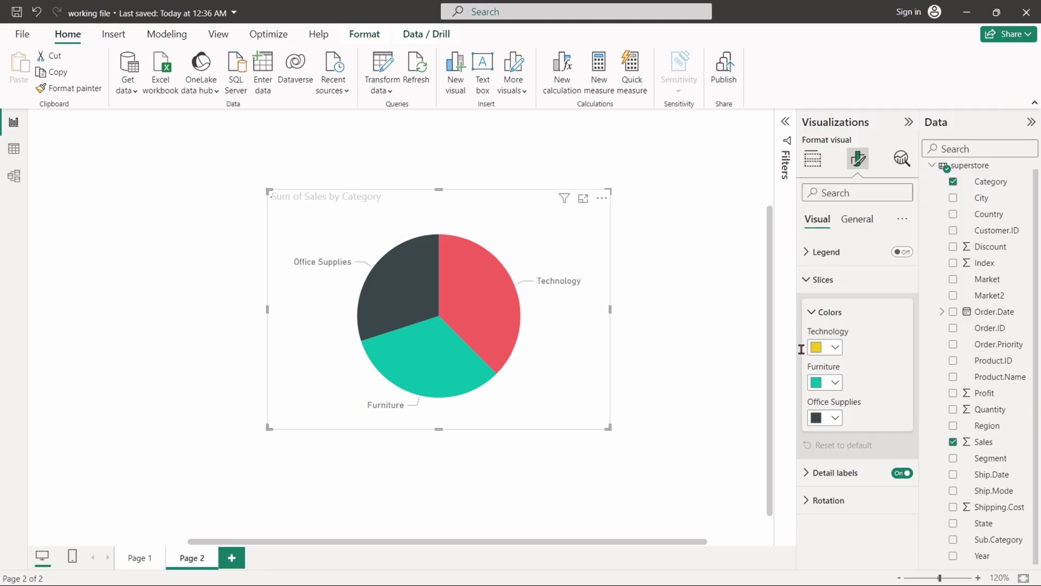
{"action": "left_click", "coordinate": [830, 382]}
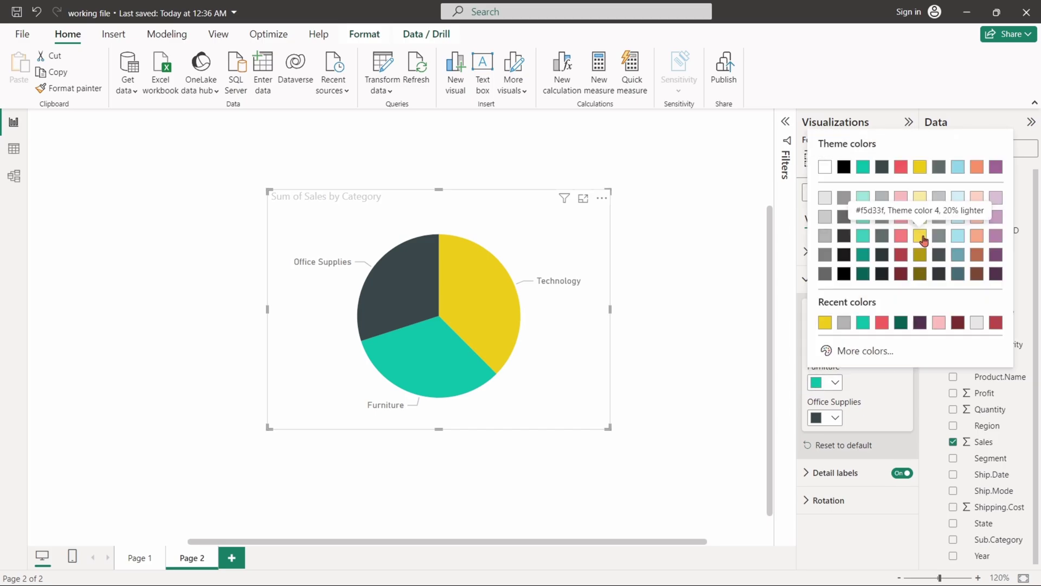
{"action": "left_click", "coordinate": [921, 199]}
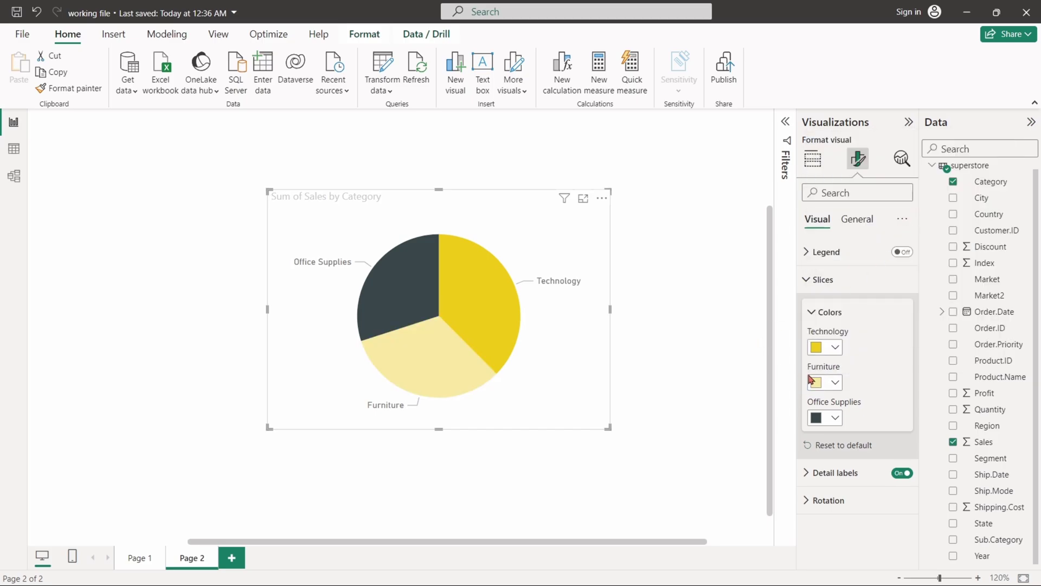
{"action": "left_click", "coordinate": [834, 419]}
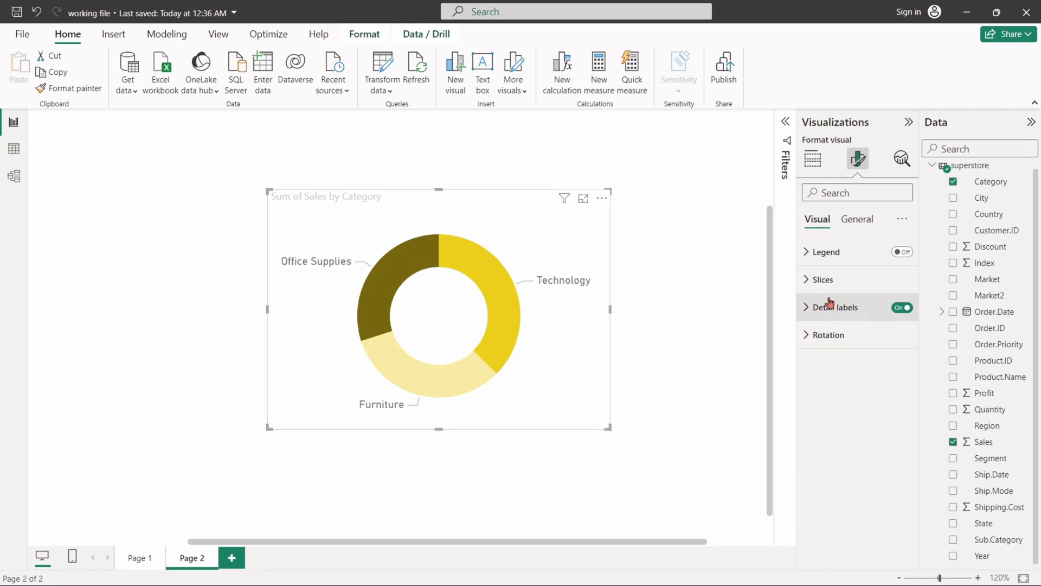
Convert the pie into a donut with a 51% inner radius.
{"action": "left_click", "coordinate": [822, 280]}
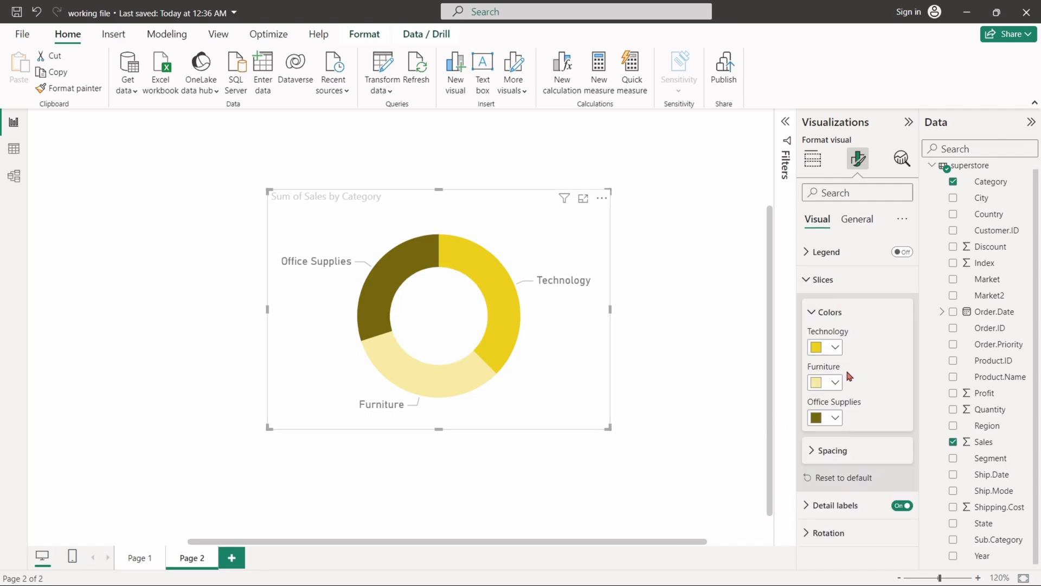
{"action": "left_click", "coordinate": [822, 451]}
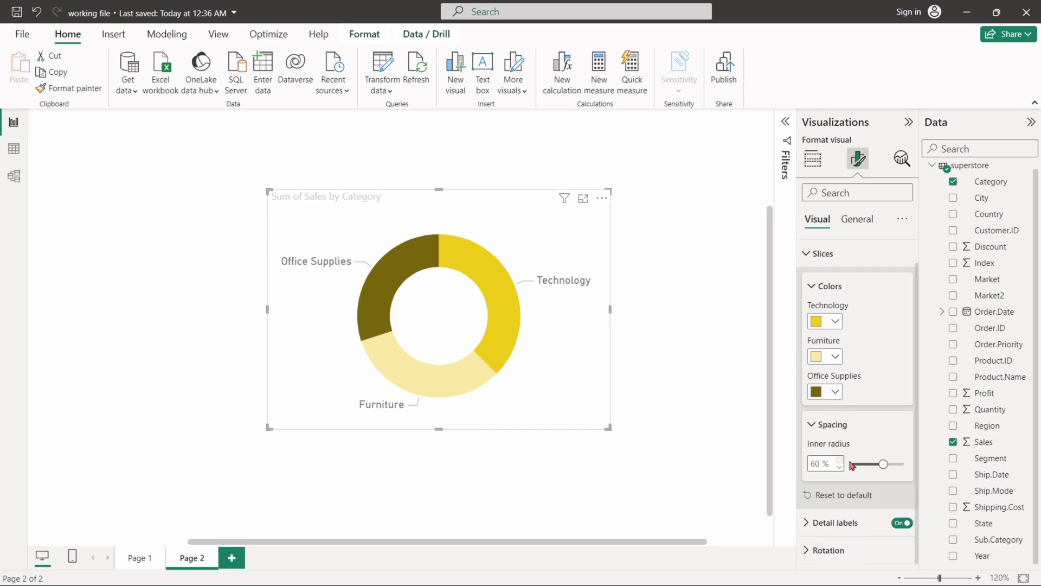
{"action": "mouse_move", "coordinate": [883, 463]}
{"action": "left_mouse_down"}
{"action": "mouse_move", "coordinate": [872, 465]}
{"action": "mouse_move", "coordinate": [891, 465]}
{"action": "left_mouse_up"}
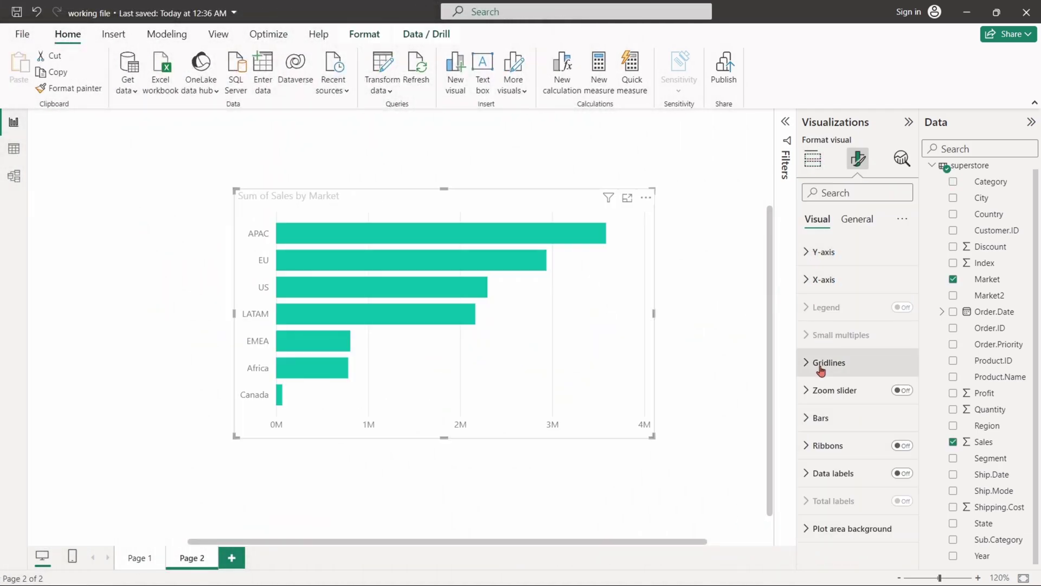
Set every Sum of Sales by Market bar to purple at 0% transparency.
{"action": "left_click", "coordinate": [808, 418]}
{"action": "scroll", "coordinate": [811, 417], "scroll_direction": "down", "scroll_amount": 2}
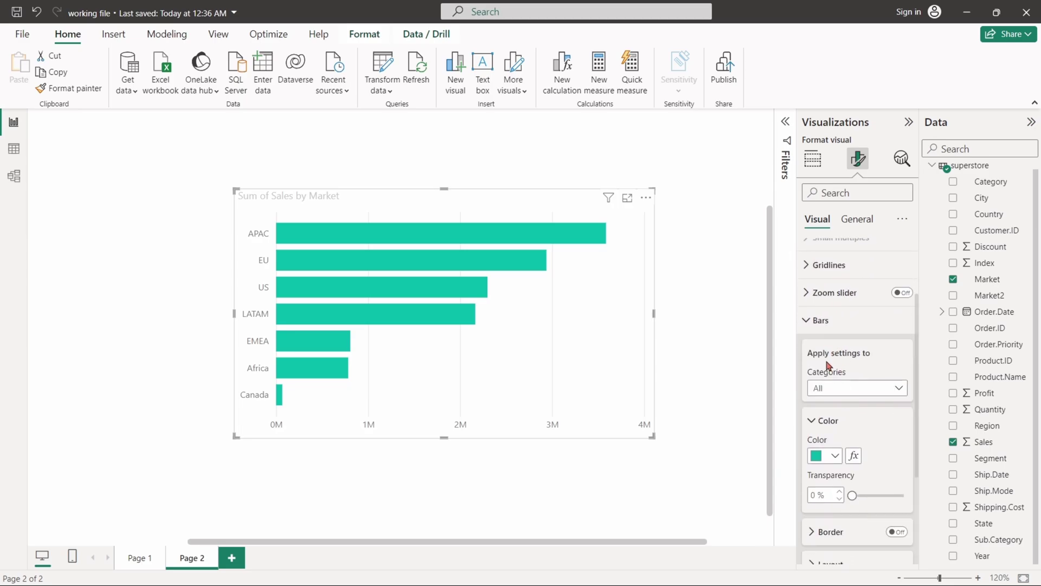
{"action": "scroll", "coordinate": [840, 393], "scroll_direction": "down", "scroll_amount": 1}
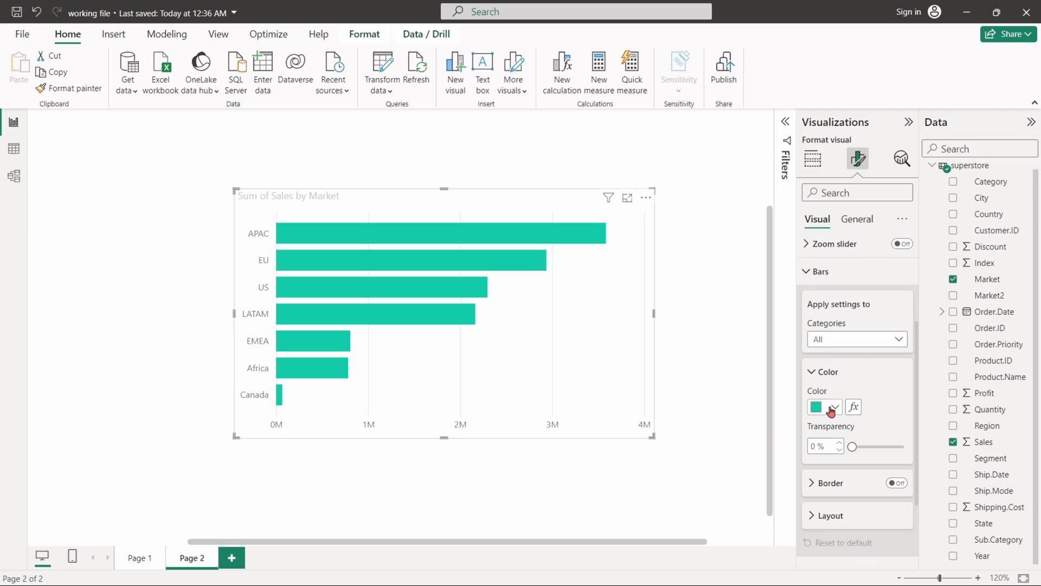
{"action": "left_click", "coordinate": [830, 407]}
{"action": "left_click", "coordinate": [824, 347]}
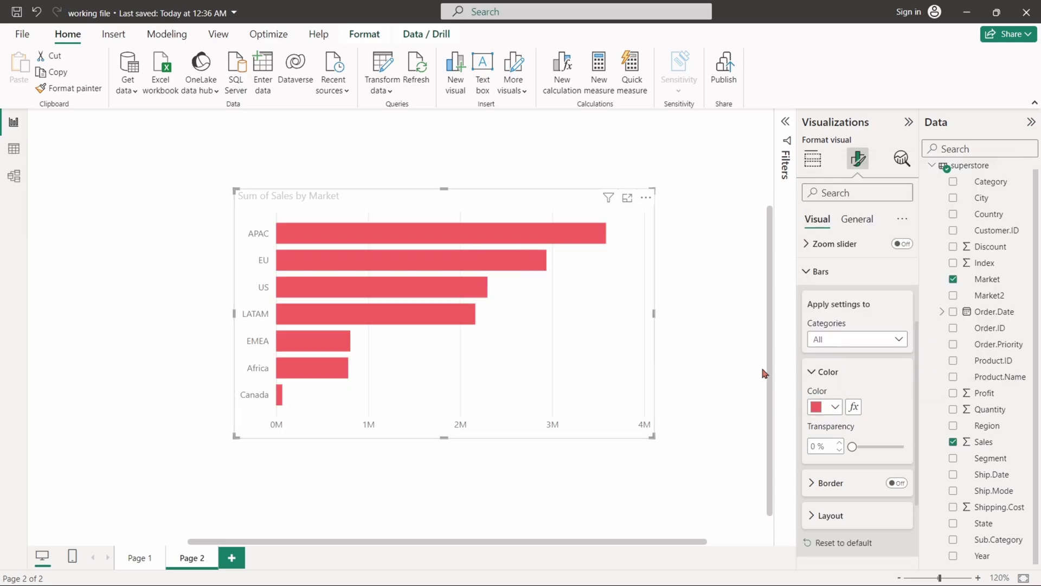
{"action": "left_click", "coordinate": [830, 407]}
{"action": "left_click", "coordinate": [958, 191]}
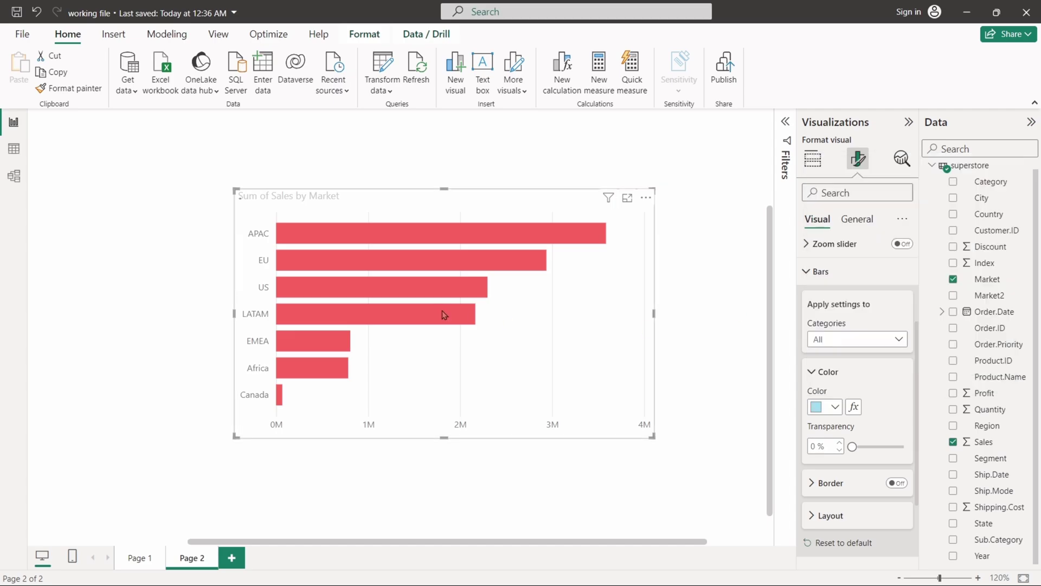
{"action": "left_click", "coordinate": [829, 407]}
{"action": "left_click", "coordinate": [845, 346]}
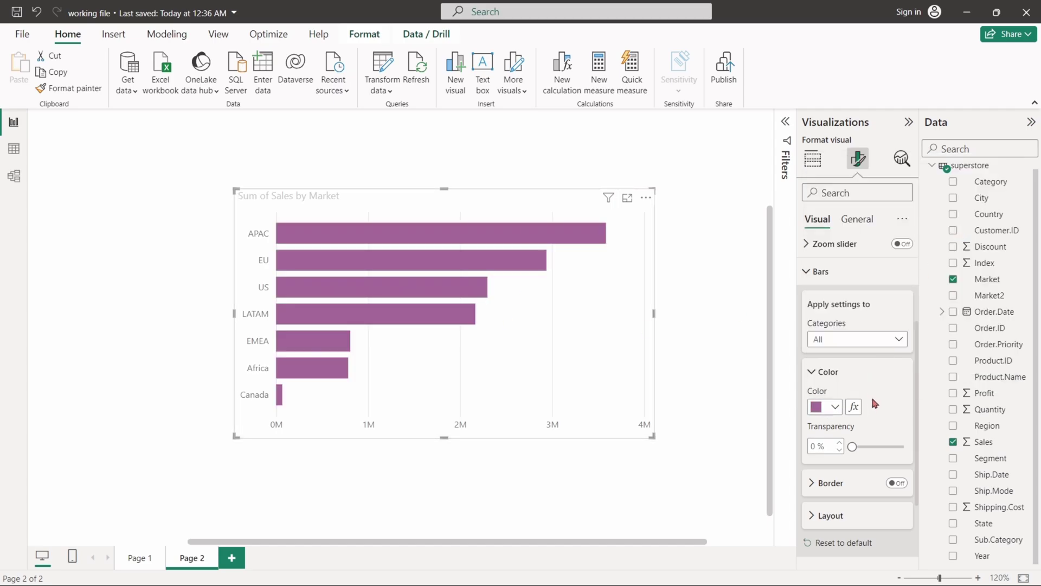
{"action": "scroll", "coordinate": [826, 410], "scroll_direction": "down", "scroll_amount": 1}
{"action": "left_click_drag", "start_coordinate": [852, 397], "coordinate": [829, 417]}
Give the bars red borders at 36% transparency and 3 px width.
{"action": "scroll", "coordinate": [857, 401], "scroll_direction": "down", "scroll_amount": 1}
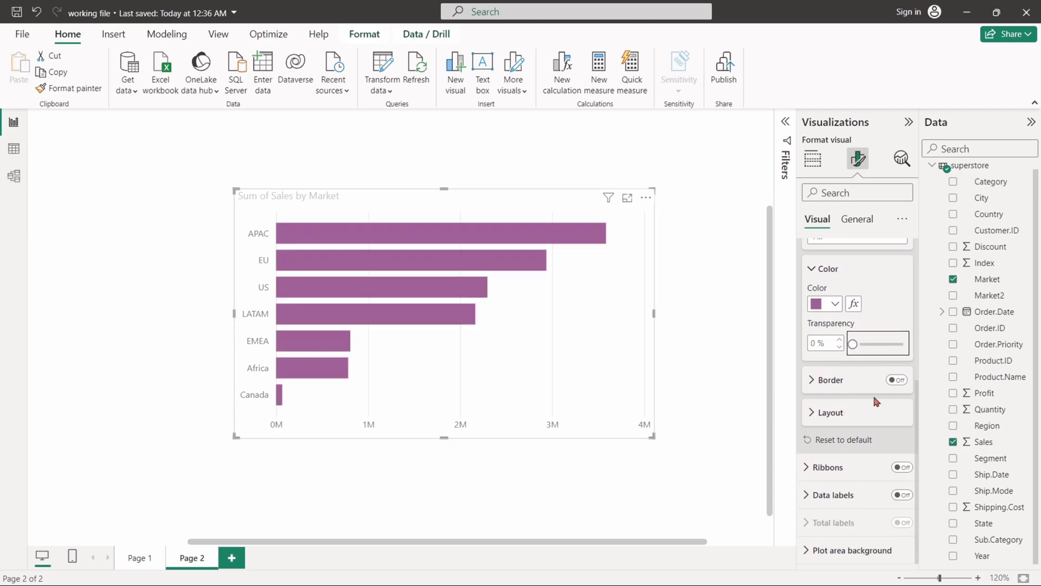
{"action": "left_click", "coordinate": [895, 379]}
{"action": "left_click", "coordinate": [813, 380]}
{"action": "scroll", "coordinate": [835, 401], "scroll_direction": "down", "scroll_amount": 1}
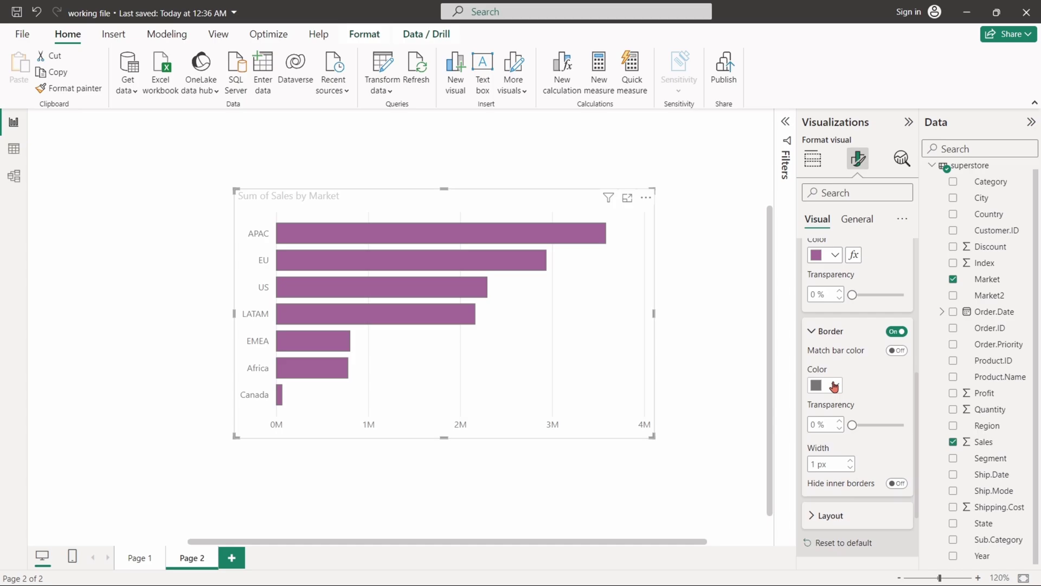
{"action": "left_click", "coordinate": [824, 385]}
{"action": "left_click", "coordinate": [996, 325]}
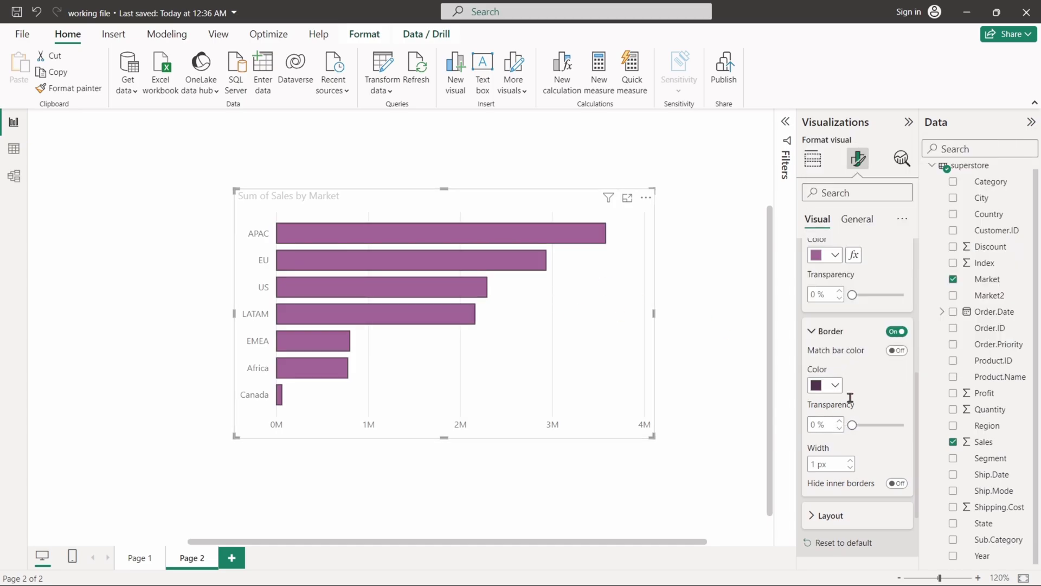
{"action": "left_click", "coordinate": [835, 385]}
{"action": "left_click", "coordinate": [902, 168]}
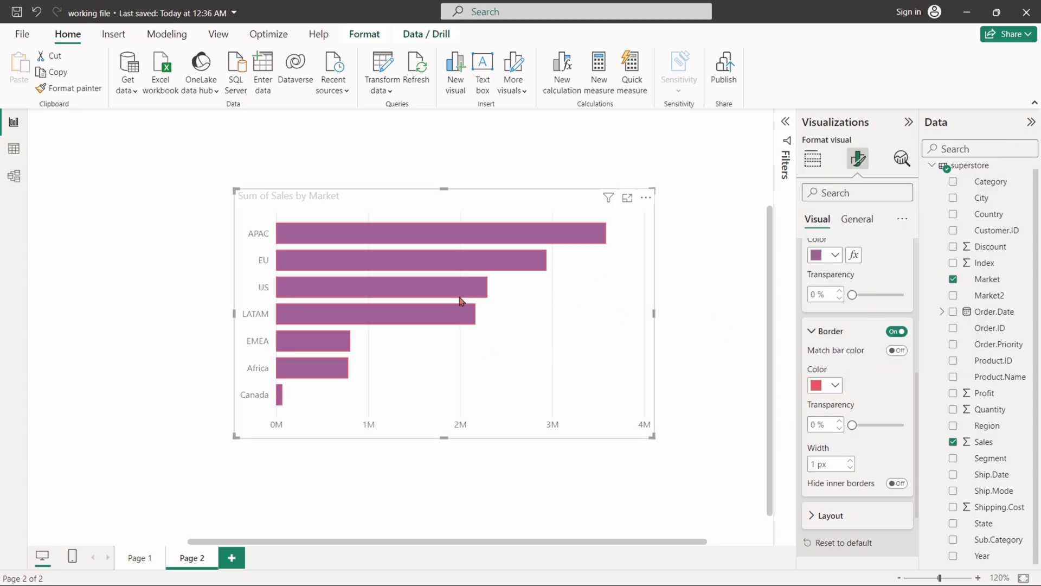
{"action": "left_click_drag", "start_coordinate": [852, 425], "coordinate": [871, 424]}
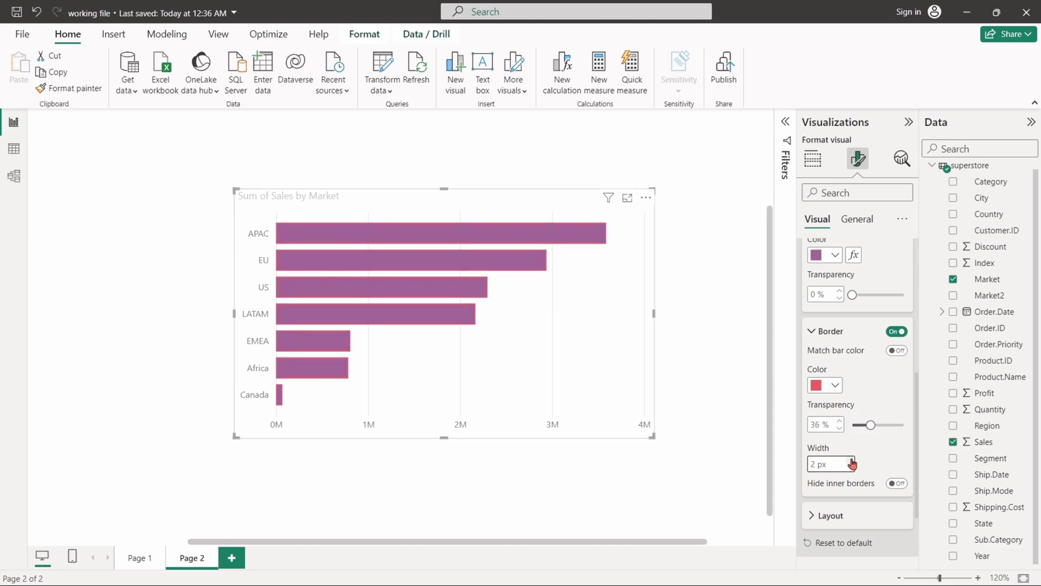
{"action": "left_click", "coordinate": [851, 459]}
{"action": "scroll", "coordinate": [856, 434], "scroll_direction": "down", "scroll_amount": 2}
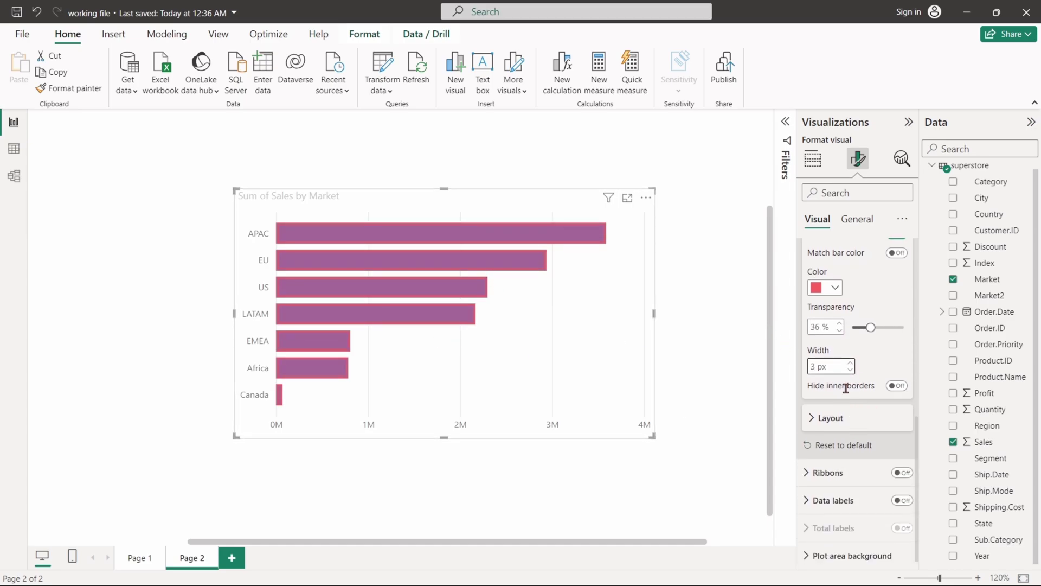
{"action": "scroll", "coordinate": [845, 387], "scroll_direction": "up", "scroll_amount": 2}
Turn the bar borders off and set space between categories to 15%.
{"action": "left_click", "coordinate": [897, 265]}
{"action": "scroll", "coordinate": [867, 352], "scroll_direction": "down", "scroll_amount": 1}
{"action": "left_click", "coordinate": [827, 420]}
{"action": "scroll", "coordinate": [849, 352], "scroll_direction": "down", "scroll_amount": 1}
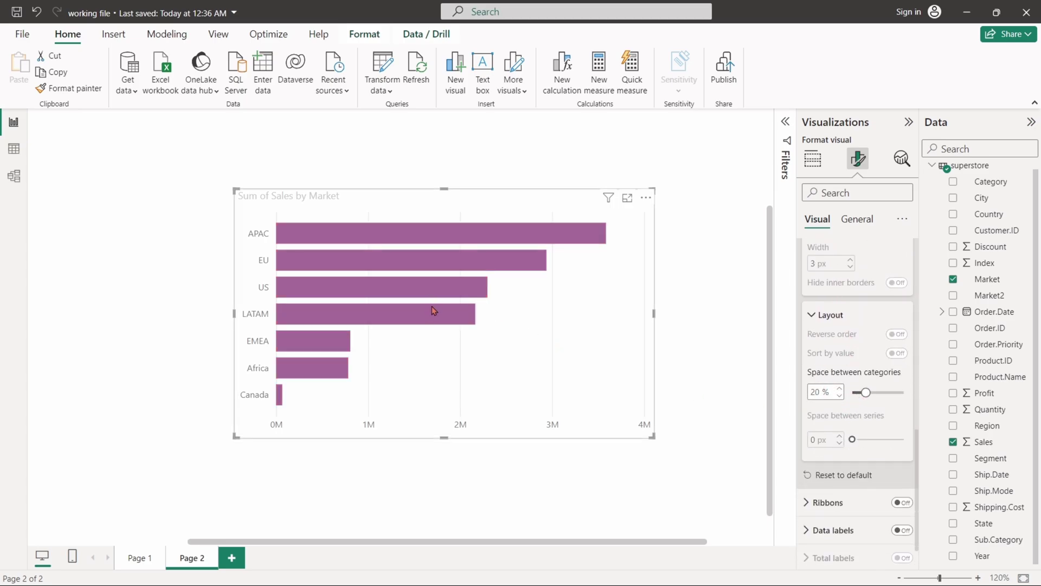
{"action": "left_click_drag", "start_coordinate": [866, 392], "coordinate": [879, 392]}
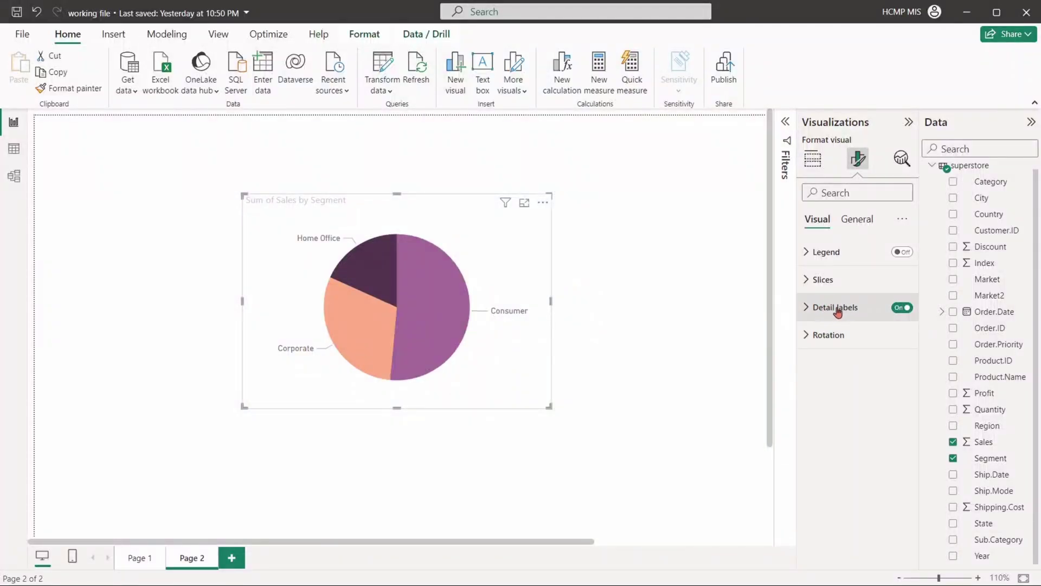
Place the pie's detail labels outside the slices, showing Category, percent of total.
{"action": "left_click", "coordinate": [809, 307]}
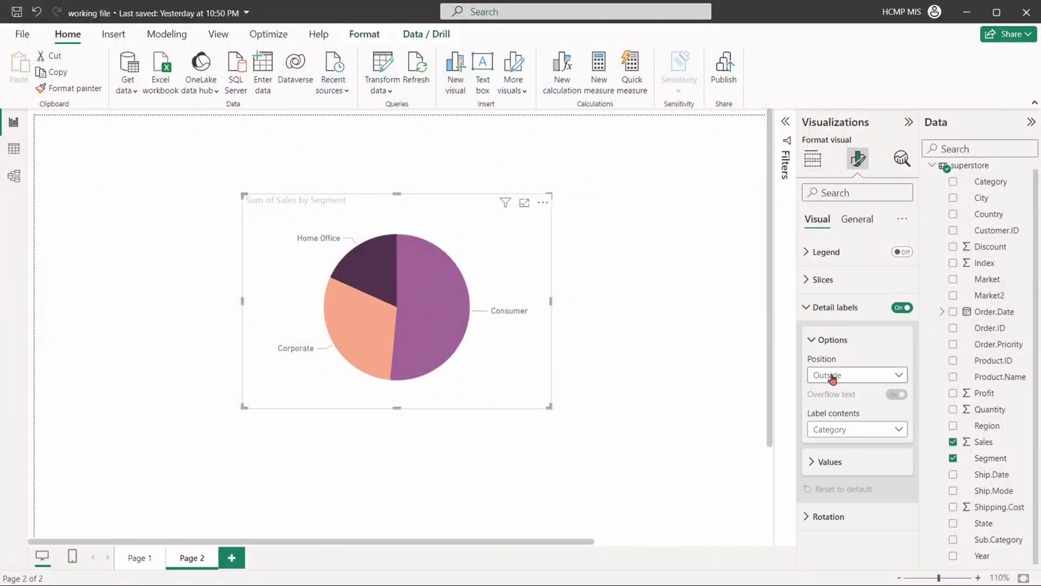
{"action": "left_click", "coordinate": [834, 379]}
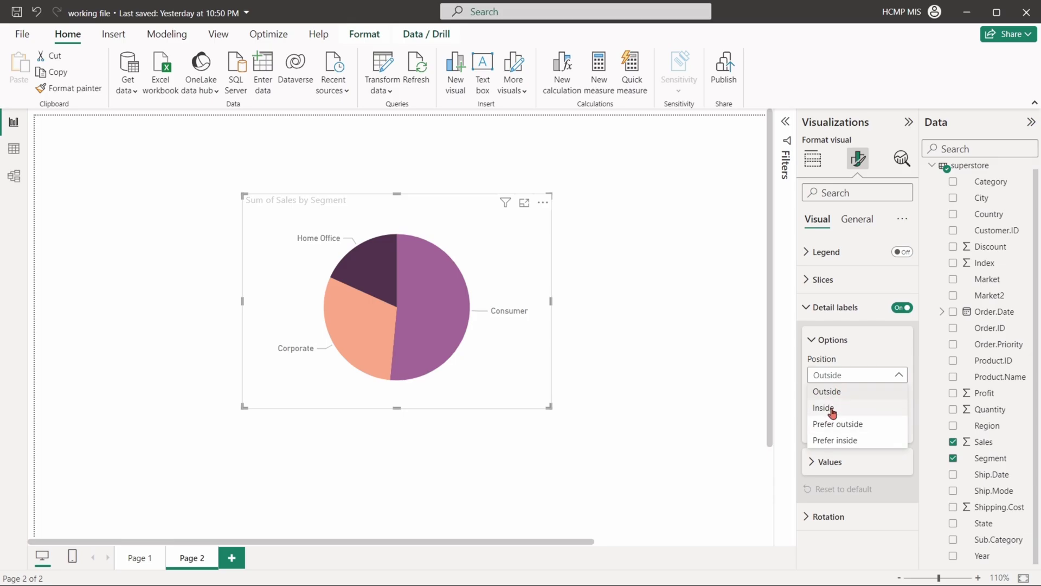
{"action": "left_click", "coordinate": [824, 408]}
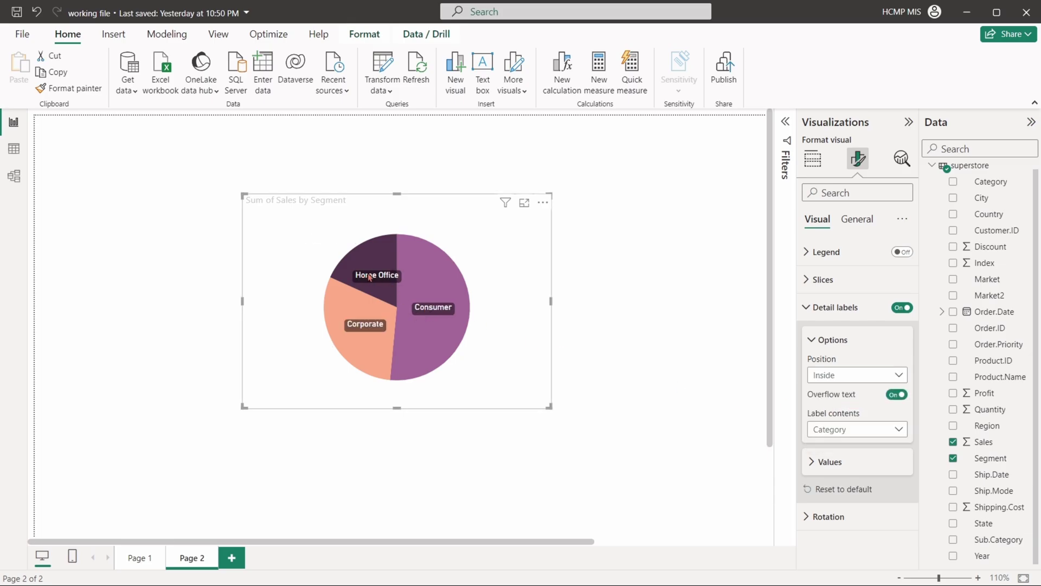
{"action": "left_click", "coordinate": [845, 374]}
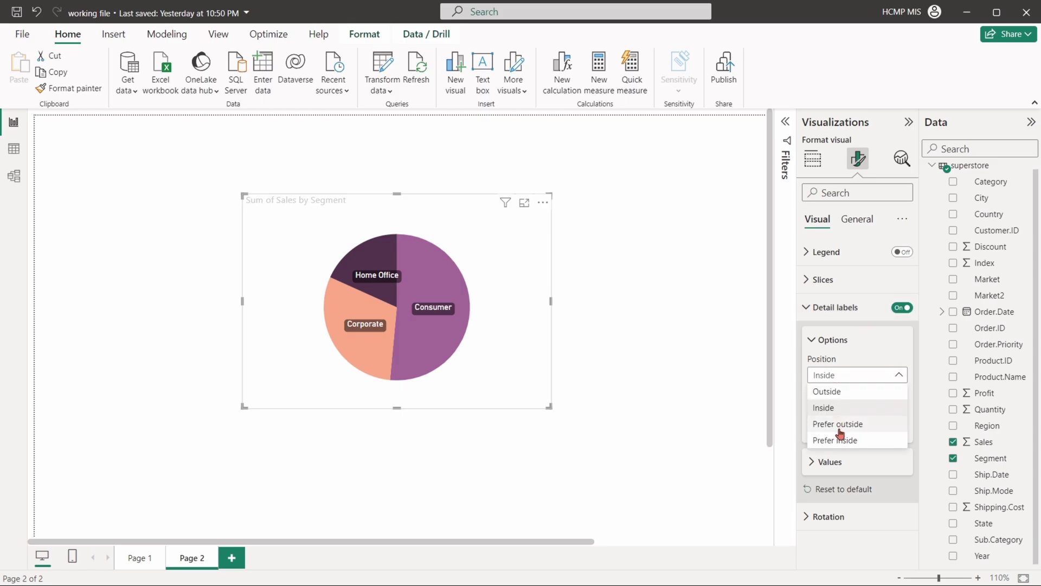
{"action": "left_click", "coordinate": [837, 391]}
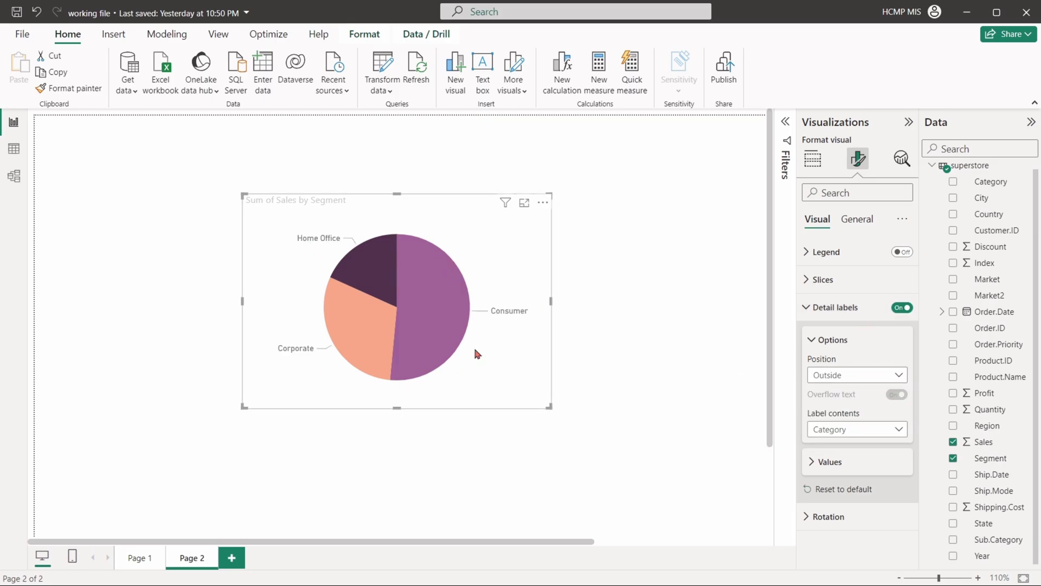
{"action": "left_click", "coordinate": [840, 430]}
{"action": "left_click", "coordinate": [842, 462]}
{"action": "left_click", "coordinate": [846, 429]}
{"action": "left_click", "coordinate": [848, 477]}
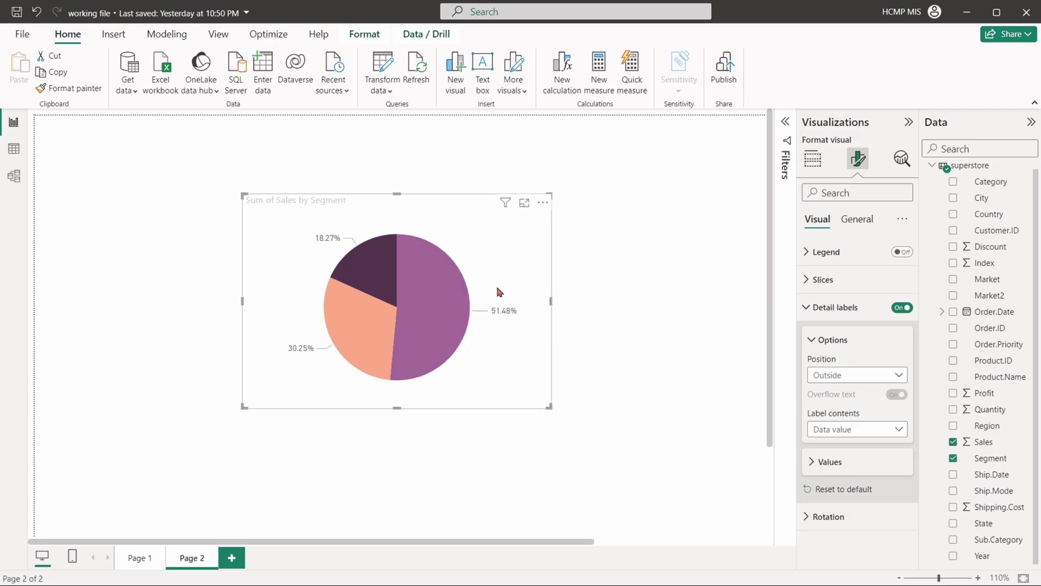
{"action": "left_click", "coordinate": [856, 430]}
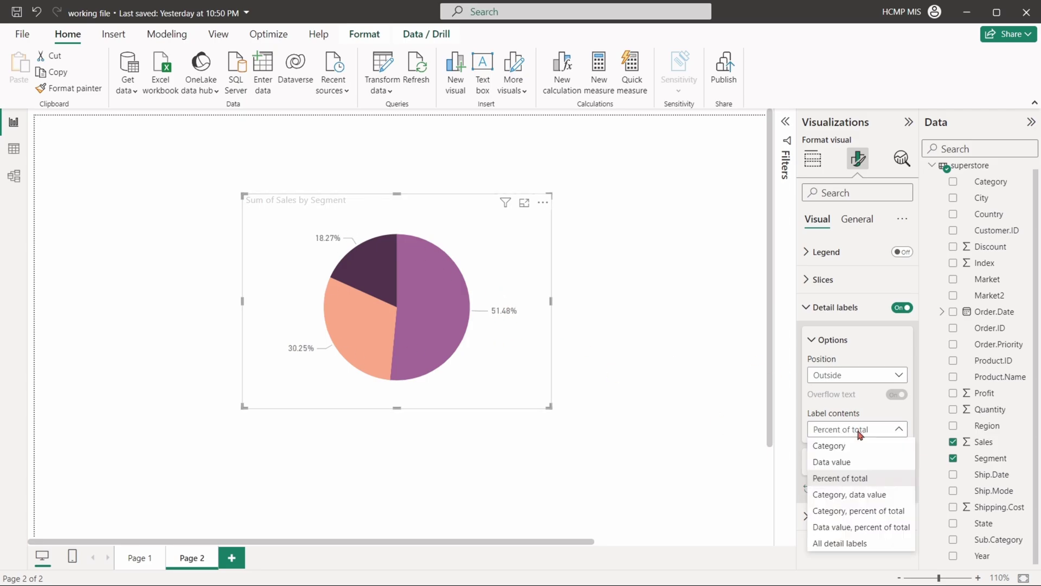
{"action": "left_click", "coordinate": [858, 511]}
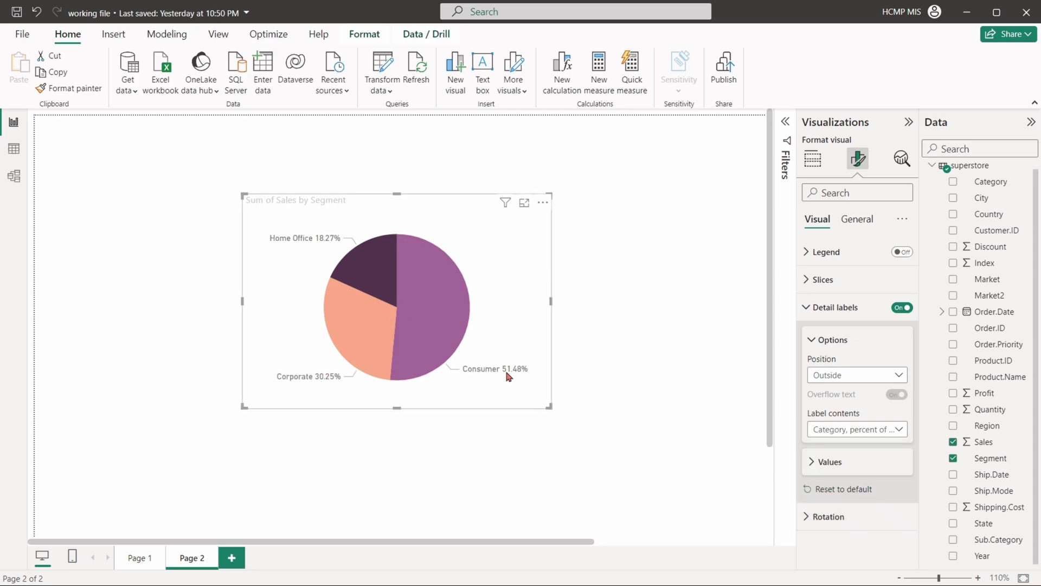
Format the pie label text as size 10, bold DIN, near-black.
{"action": "left_click", "coordinate": [819, 463]}
{"action": "scroll", "coordinate": [848, 395], "scroll_direction": "down", "scroll_amount": 3}
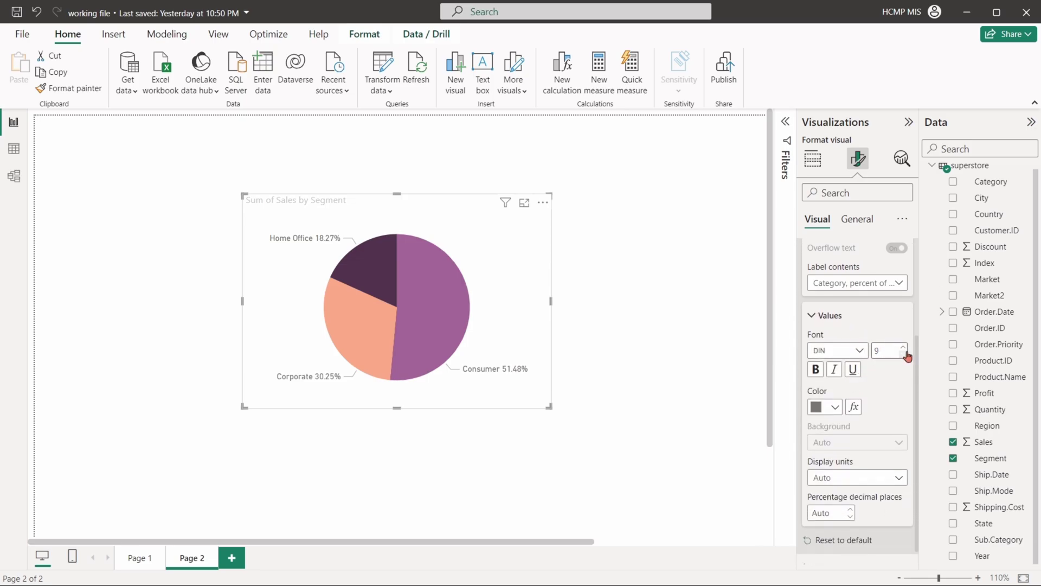
{"action": "left_click", "coordinate": [903, 347]}
{"action": "left_click", "coordinate": [860, 351]}
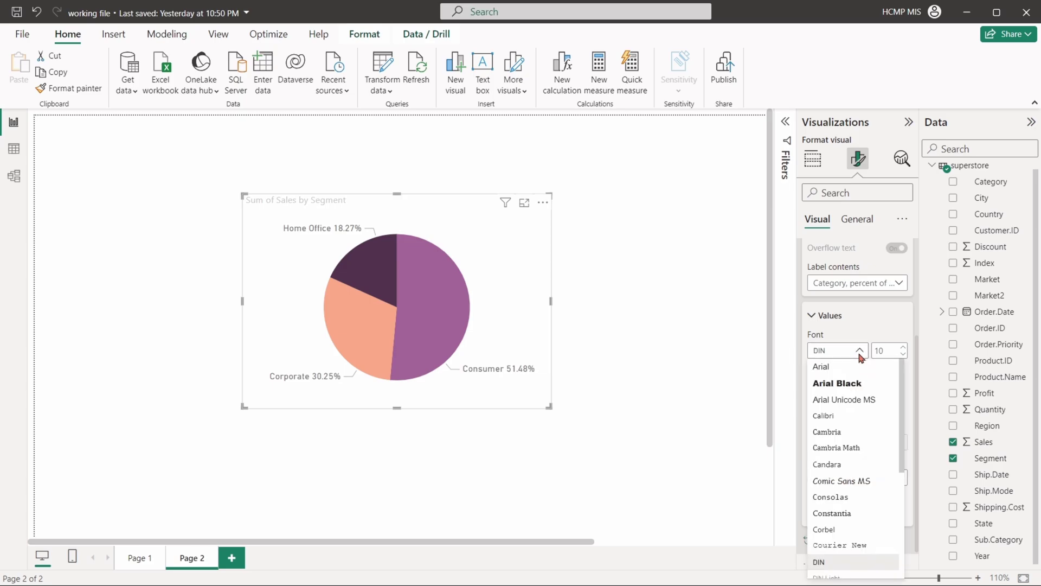
{"action": "left_click", "coordinate": [860, 352]}
{"action": "left_click", "coordinate": [815, 369]}
{"action": "left_click", "coordinate": [825, 406]}
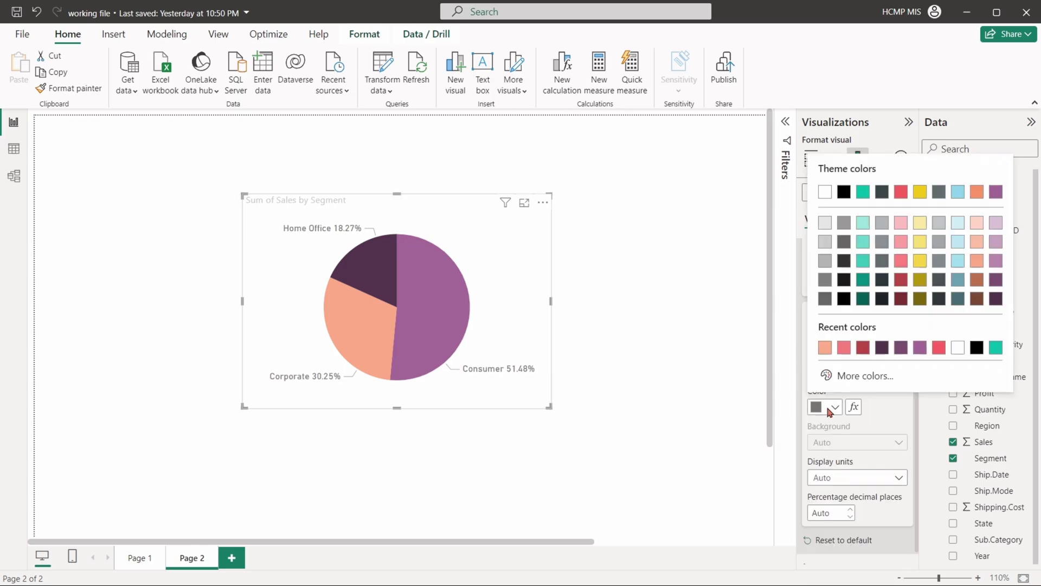
{"action": "left_click", "coordinate": [841, 265]}
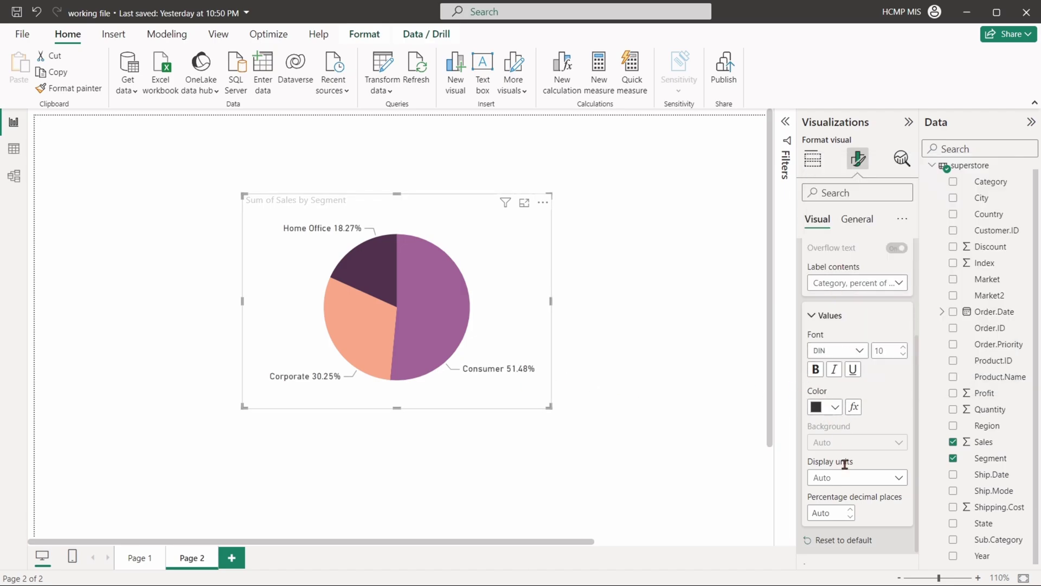
Show Category, data value labels in millions with three decimal places.
{"action": "left_click", "coordinate": [852, 482]}
{"action": "left_click", "coordinate": [848, 526]}
{"action": "scroll", "coordinate": [884, 423], "scroll_direction": "up", "scroll_amount": 1}
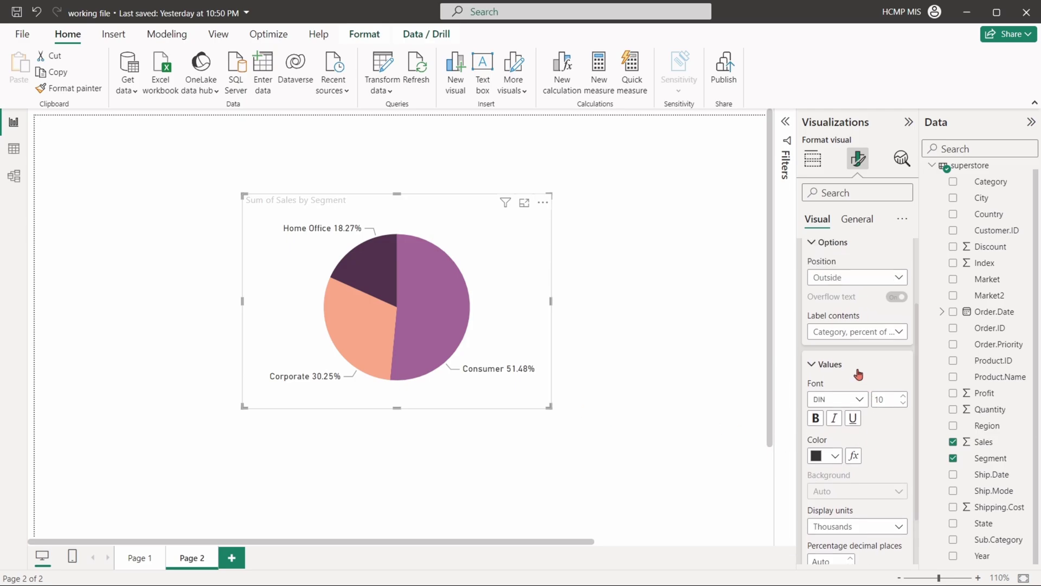
{"action": "left_click", "coordinate": [854, 331]}
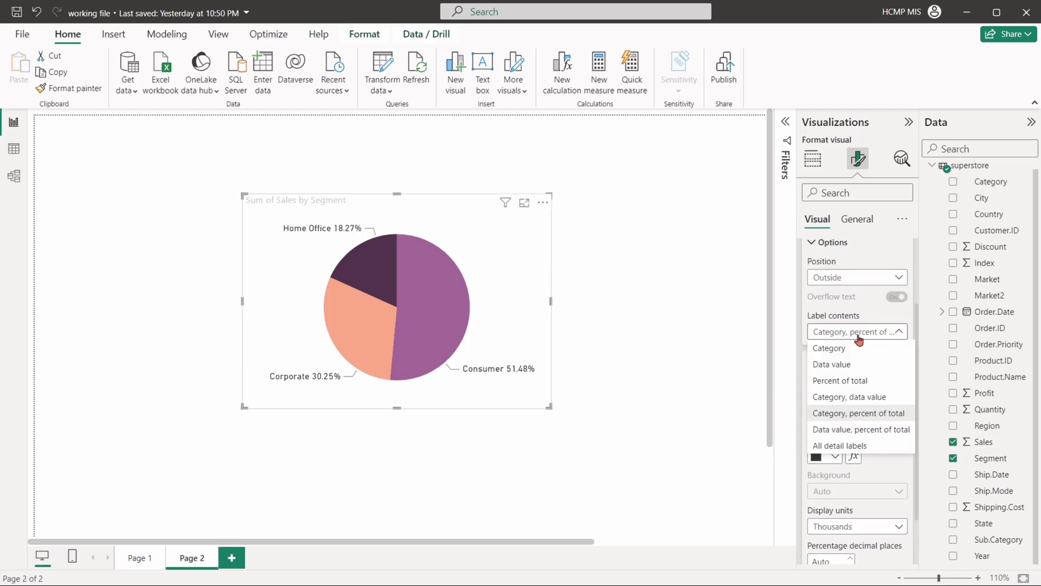
{"action": "left_click", "coordinate": [854, 396]}
{"action": "scroll", "coordinate": [854, 402], "scroll_direction": "down", "scroll_amount": 1}
{"action": "left_click", "coordinate": [839, 459]}
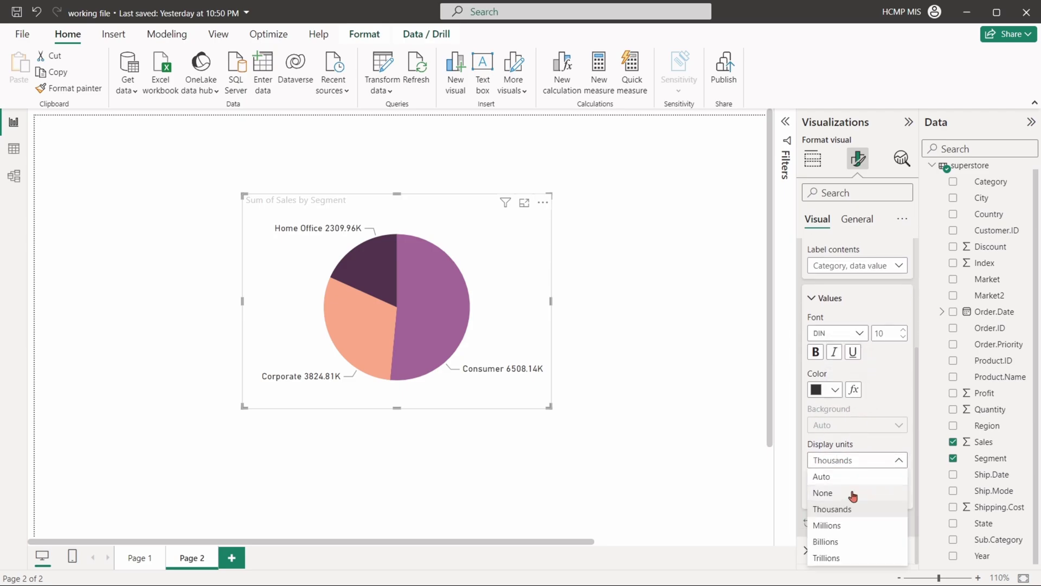
{"action": "left_click", "coordinate": [849, 525]}
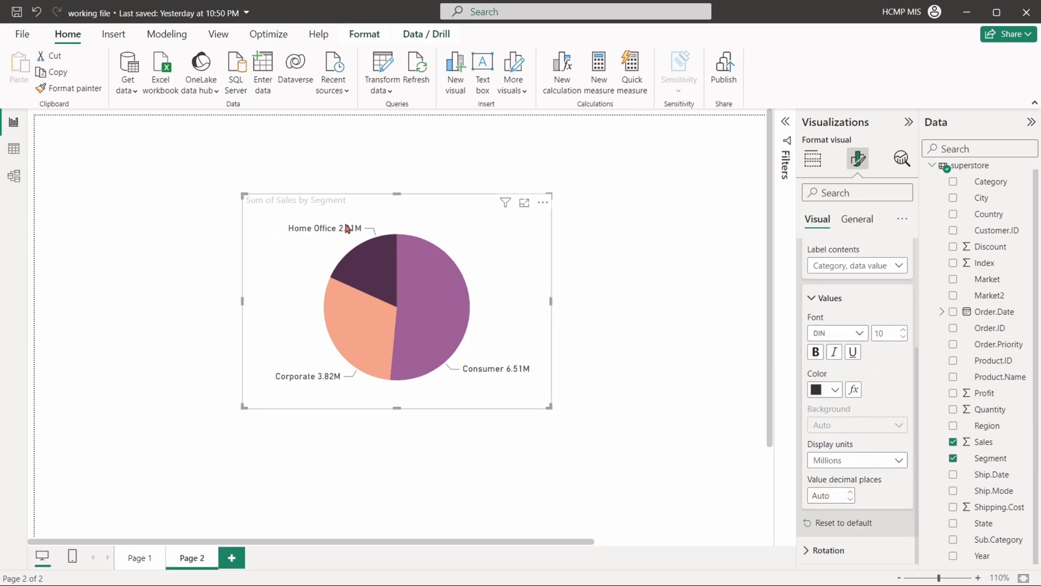
{"action": "left_click", "coordinate": [850, 494]}
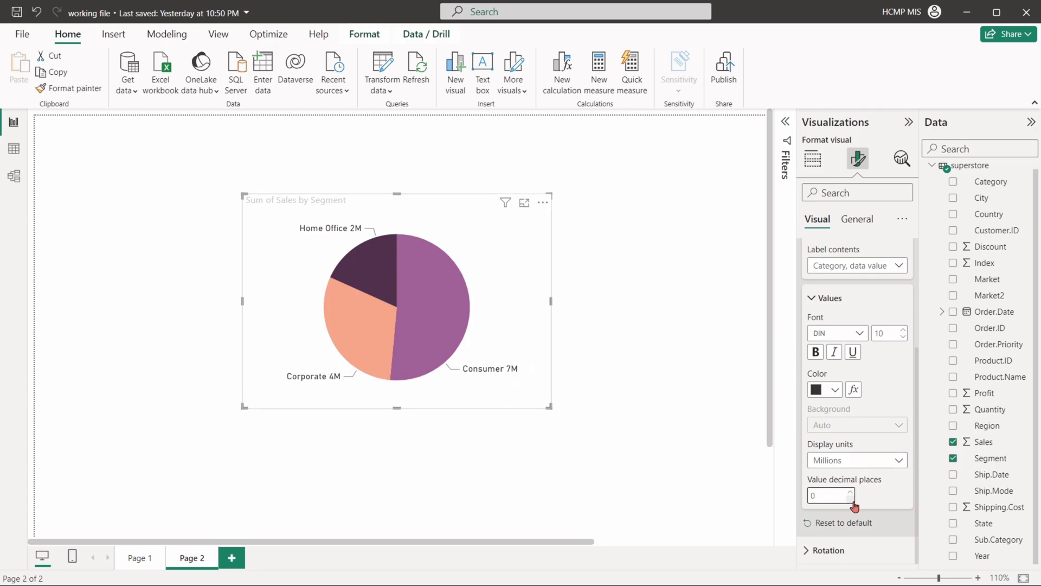
{"action": "left_click", "coordinate": [851, 492]}
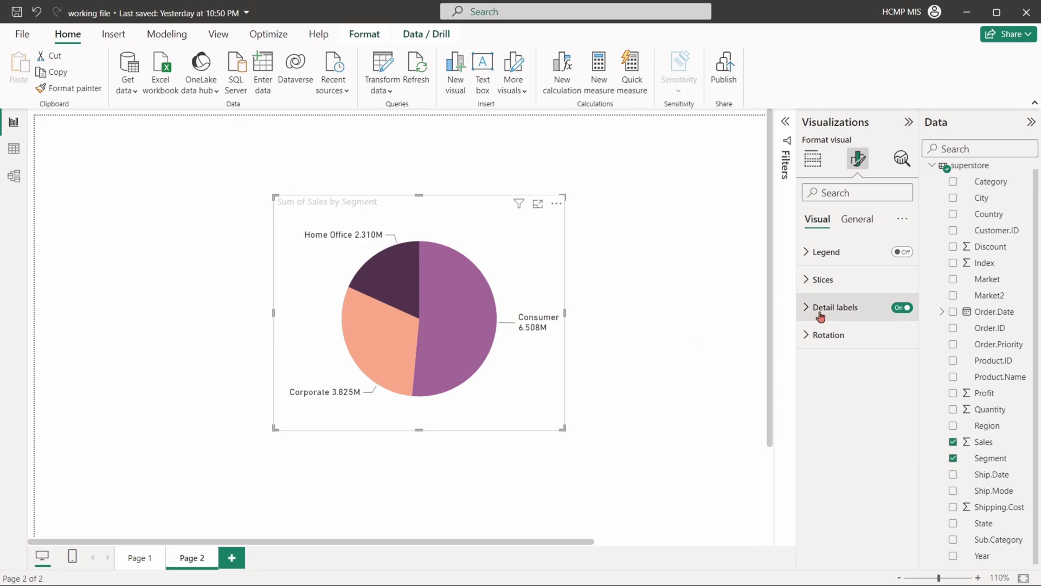
Rotate the Sales by Segment pie to about 77°.
{"action": "left_click", "coordinate": [807, 336]}
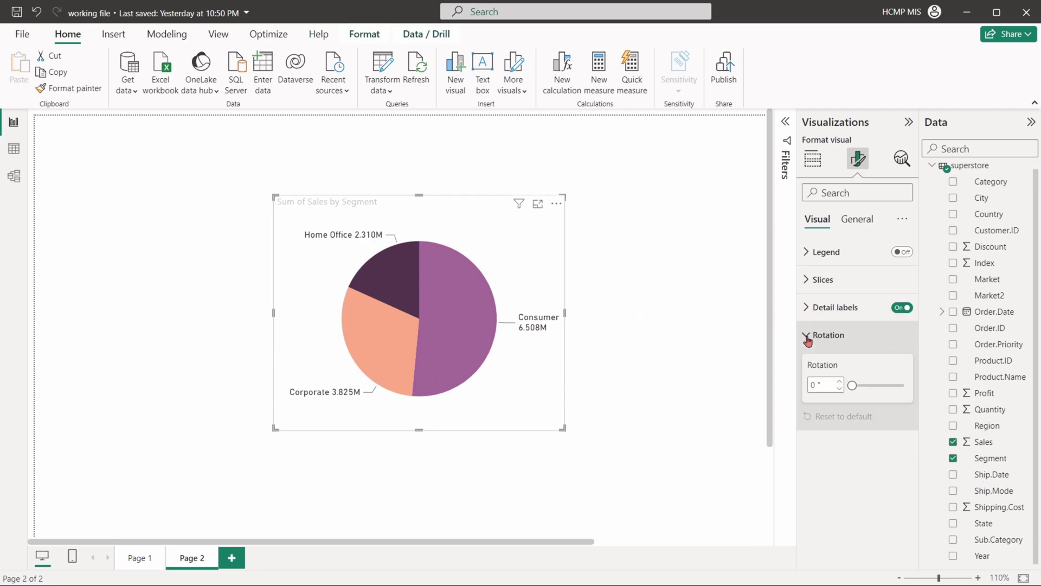
{"action": "left_click", "coordinate": [852, 386]}
{"action": "left_click_drag", "start_coordinate": [852, 386], "coordinate": [856, 388]}
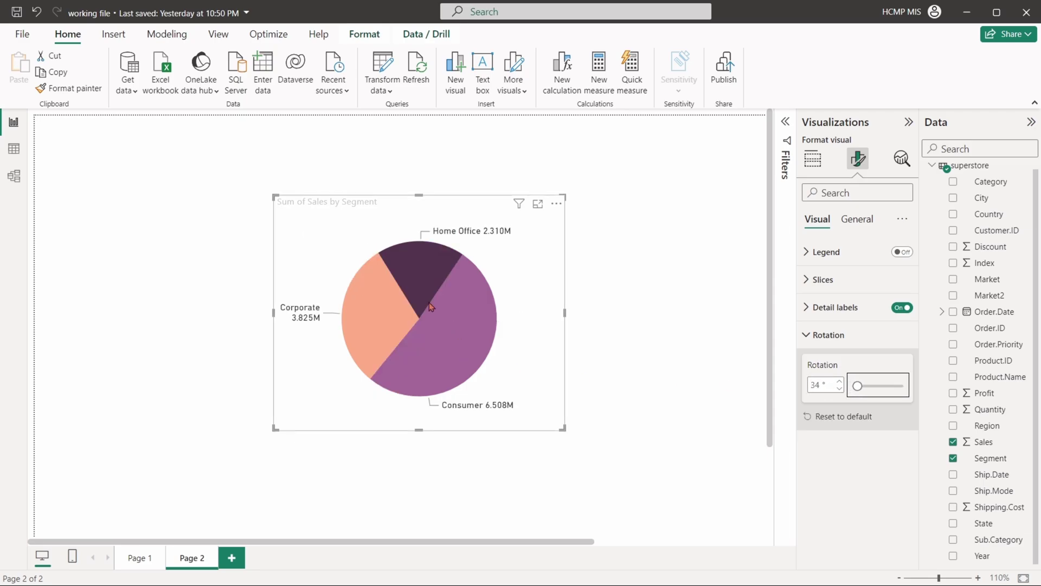
{"action": "left_click_drag", "start_coordinate": [857, 386], "coordinate": [889, 385]}
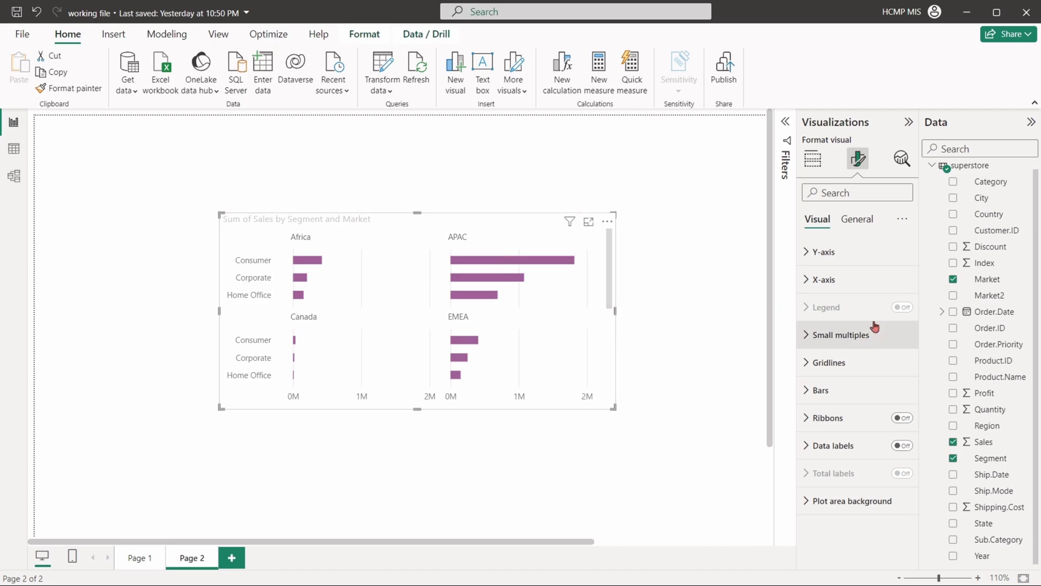
Arrange the small multiples in a 2-row, 4-column grid and enlarge the chart.
{"action": "left_click", "coordinate": [835, 335]}
{"action": "scroll", "coordinate": [838, 347], "scroll_direction": "down", "scroll_amount": 2}
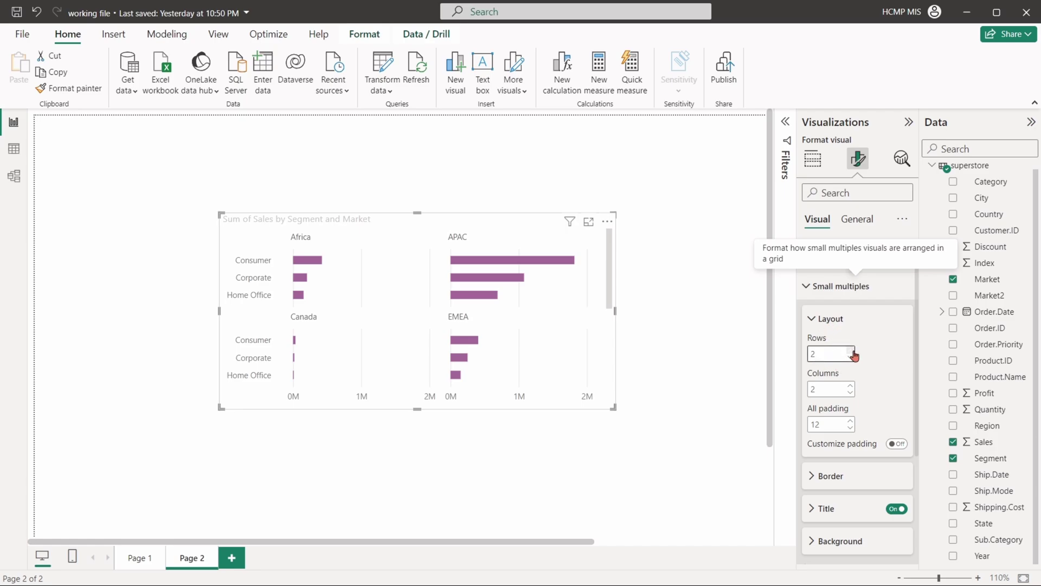
{"action": "left_click", "coordinate": [850, 350]}
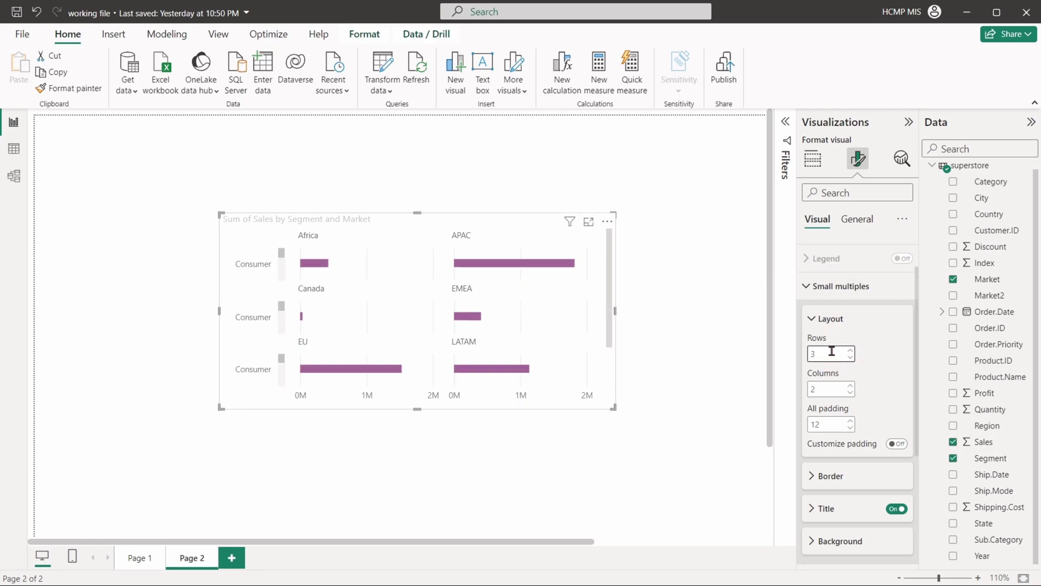
{"action": "left_click", "coordinate": [850, 385]}
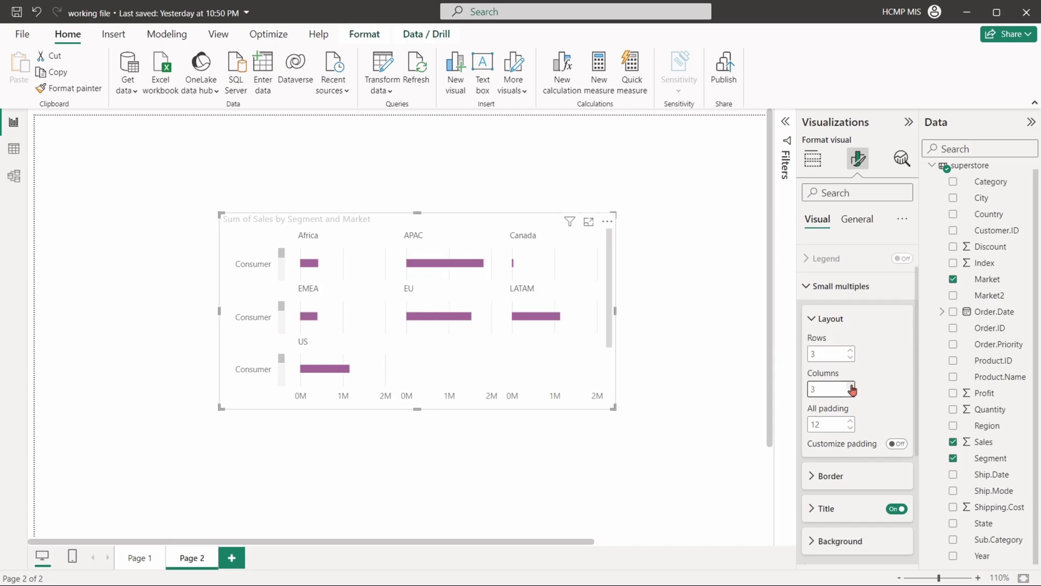
{"action": "left_click", "coordinate": [850, 358]}
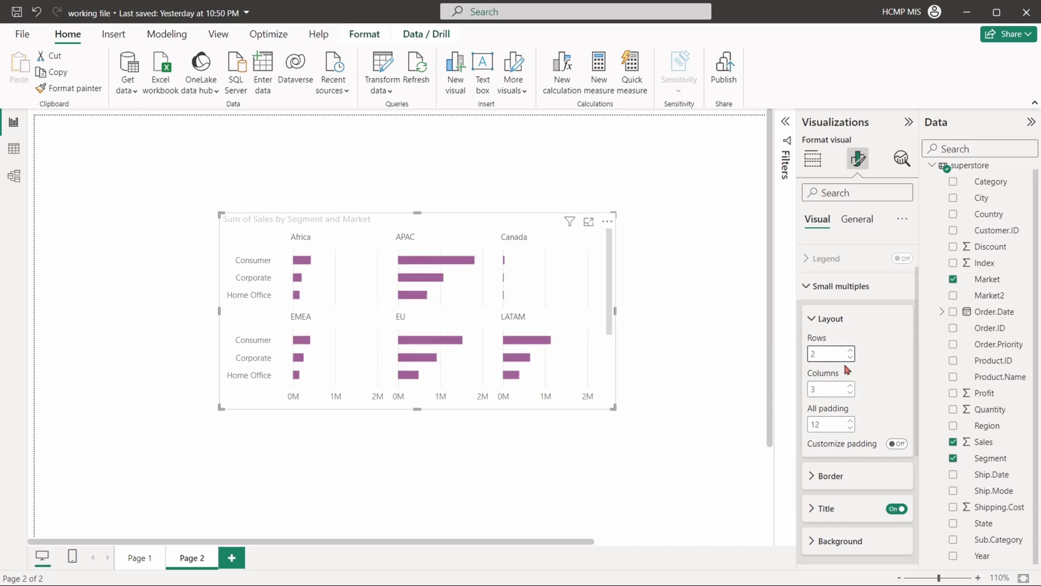
{"action": "double_click", "coordinate": [830, 389]}
{"action": "type", "text": "4"}
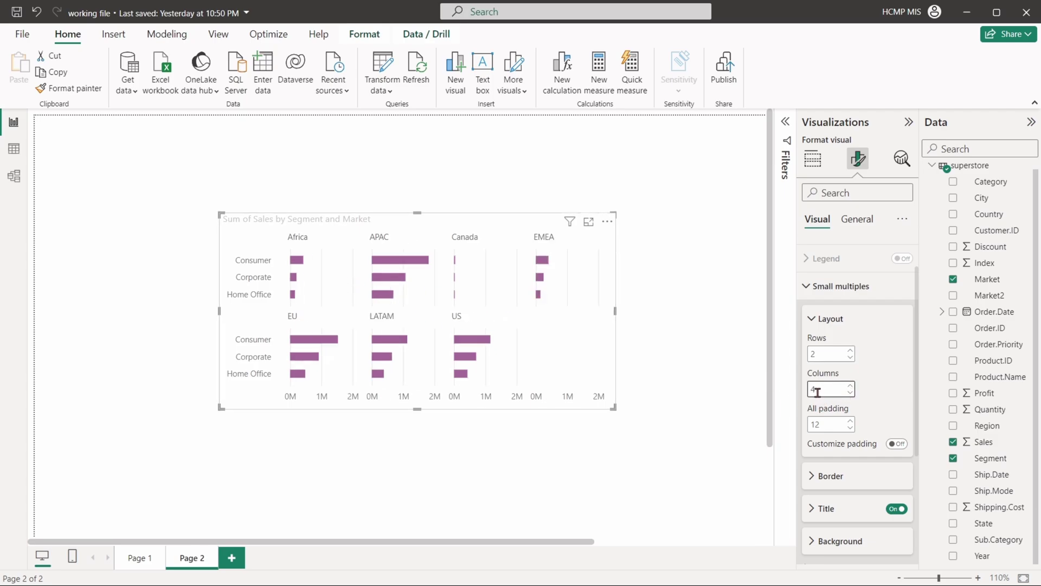
{"action": "left_click_drag", "start_coordinate": [608, 398], "coordinate": [641, 425]}
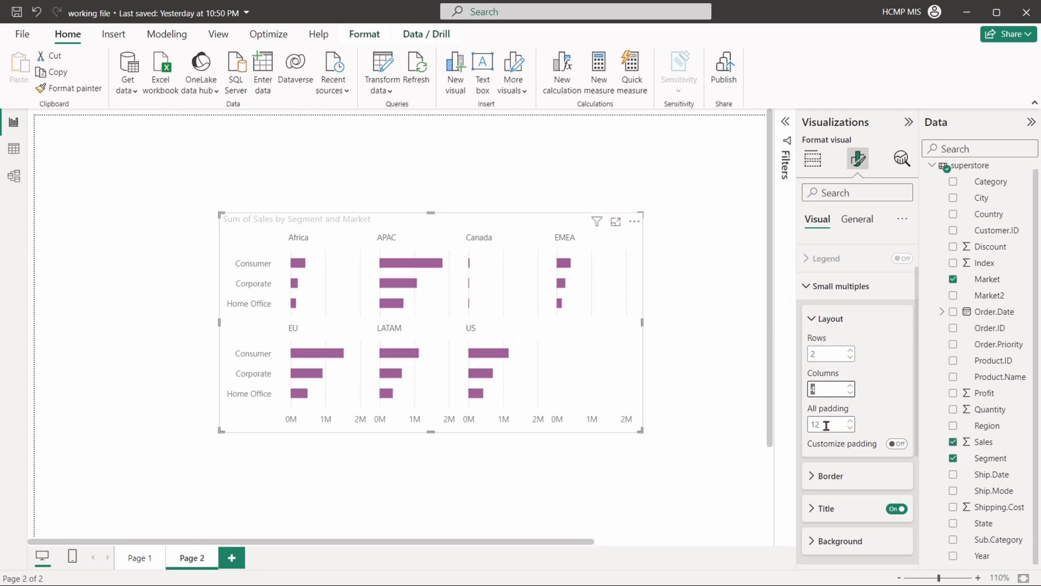
Set all padding to 0, then customize inner row padding 12 and outer column padding 3.
{"action": "left_click", "coordinate": [850, 429]}
{"action": "double_click", "coordinate": [849, 429]}
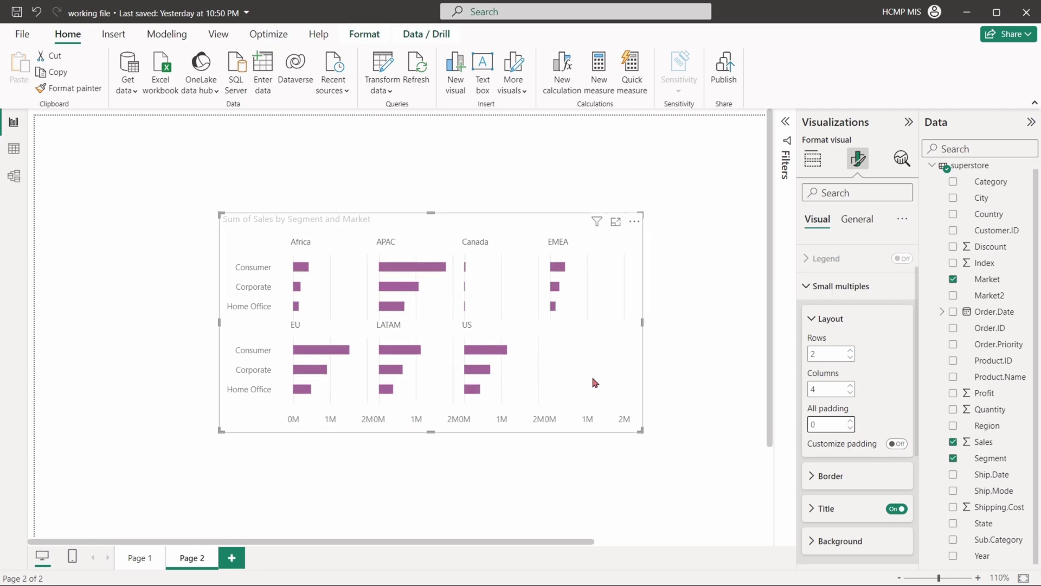
{"action": "left_click", "coordinate": [896, 443]}
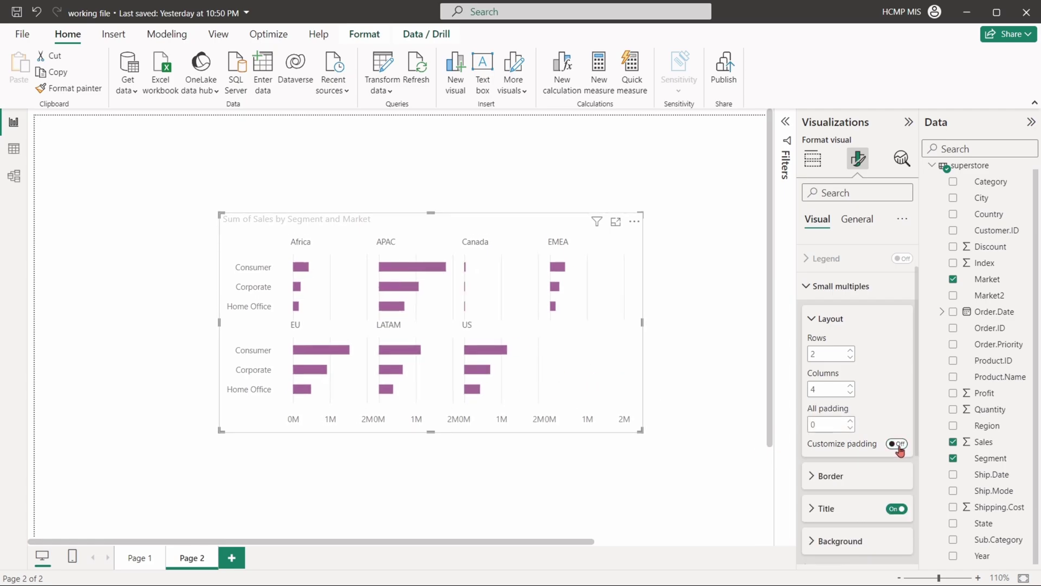
{"action": "scroll", "coordinate": [814, 306], "scroll_direction": "down", "scroll_amount": 4}
{"action": "left_click_drag", "start_coordinate": [853, 374], "coordinate": [867, 374]}
{"action": "left_click_drag", "start_coordinate": [868, 330], "coordinate": [856, 330]}
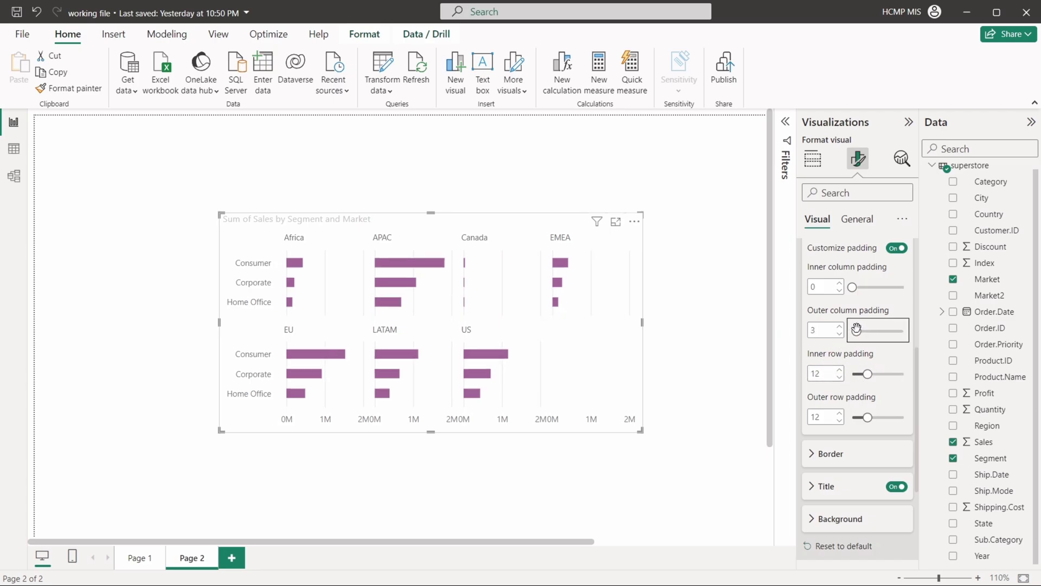
{"action": "scroll", "coordinate": [835, 375], "scroll_direction": "up", "scroll_amount": 5}
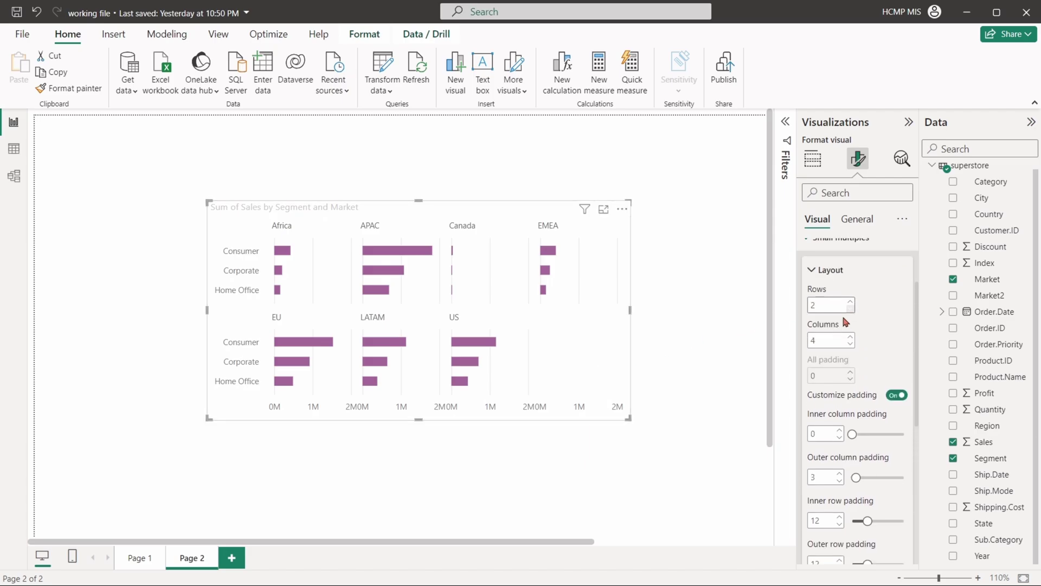
{"action": "left_click", "coordinate": [835, 375]}
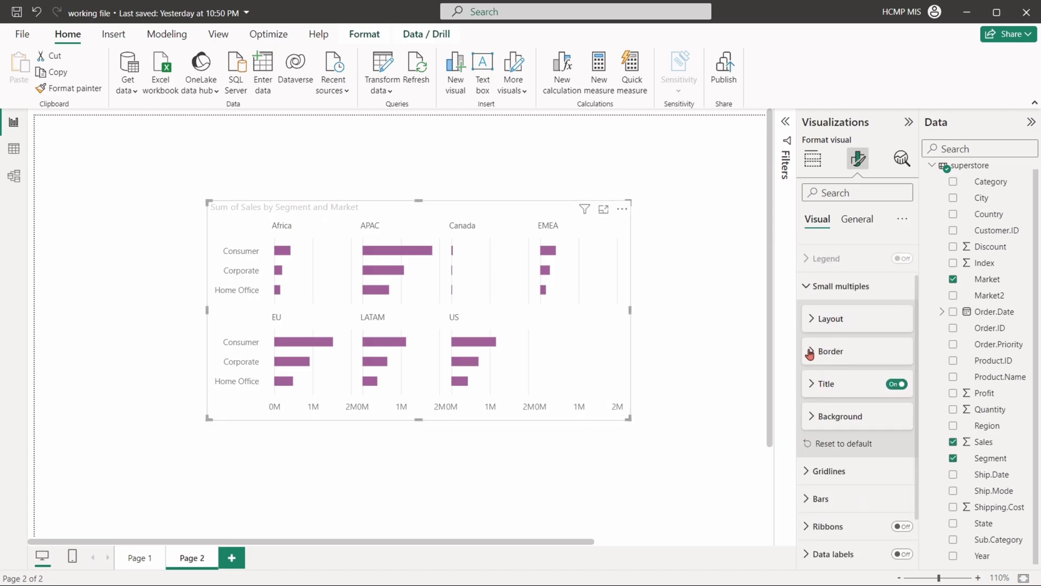
Give the panel gridlines a broken line style in a darker grey.
{"action": "left_click", "coordinate": [816, 351]}
{"action": "left_click", "coordinate": [836, 386]}
{"action": "left_click", "coordinate": [831, 402]}
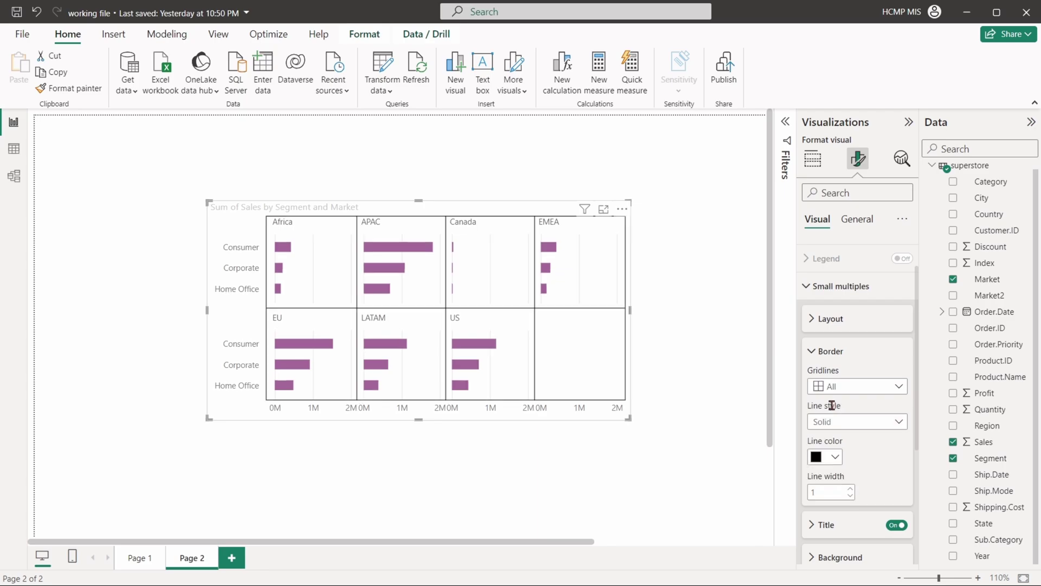
{"action": "left_click", "coordinate": [837, 422]}
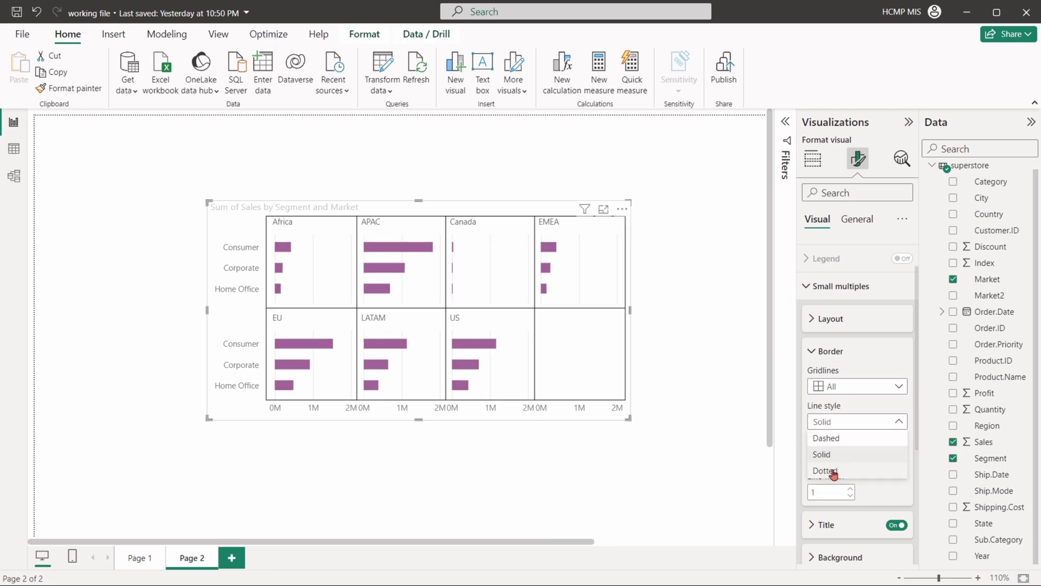
{"action": "left_click", "coordinate": [827, 471]}
{"action": "left_click", "coordinate": [824, 457]}
{"action": "left_click", "coordinate": [825, 272]}
{"action": "left_click", "coordinate": [824, 457]}
{"action": "left_click", "coordinate": [829, 319]}
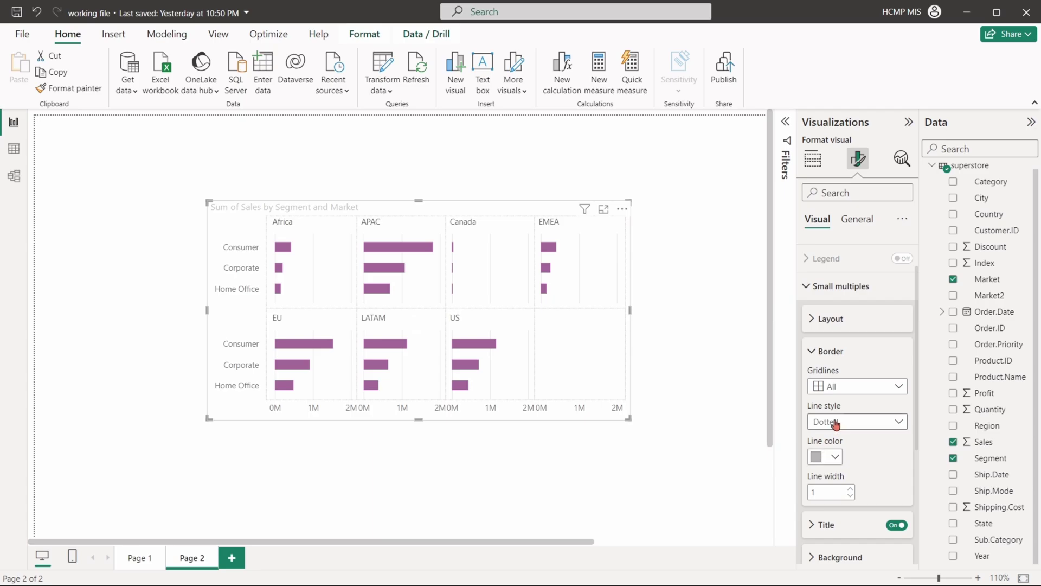
Limit the panel gridlines to horizontal only, dividing the two rows.
{"action": "left_click", "coordinate": [832, 422]}
{"action": "left_click", "coordinate": [837, 470]}
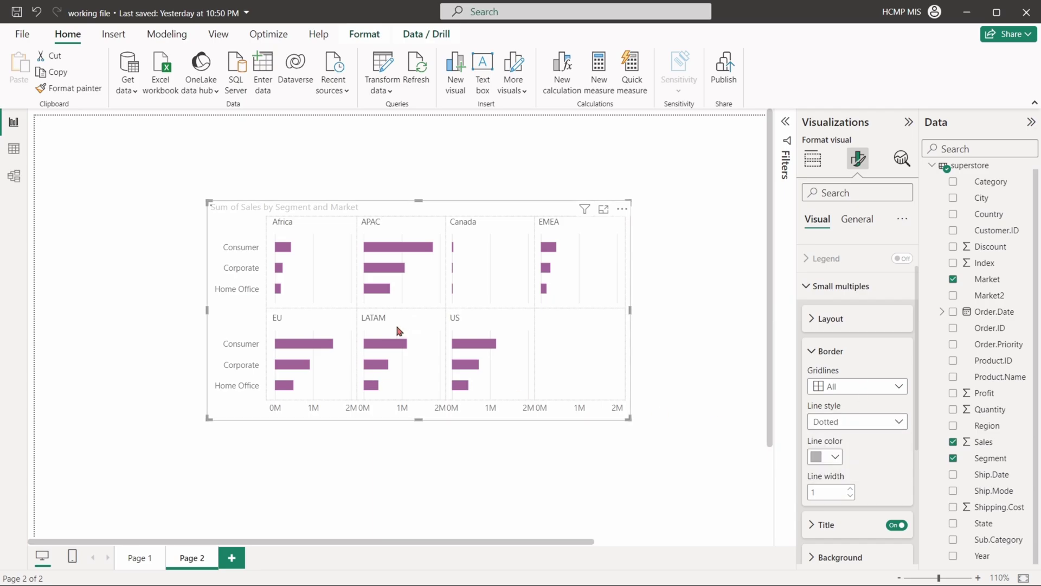
{"action": "left_click", "coordinate": [832, 386]}
{"action": "left_click", "coordinate": [848, 434]}
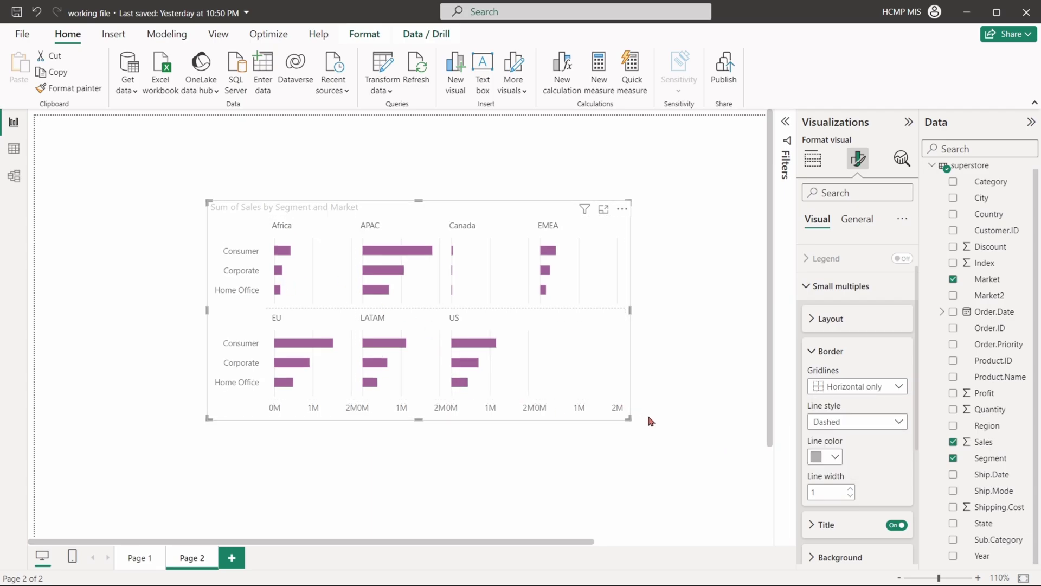
{"action": "left_click", "coordinate": [840, 352]}
Fill the small-multiple panels with light purple at 63% transparency.
{"action": "left_click", "coordinate": [832, 418]}
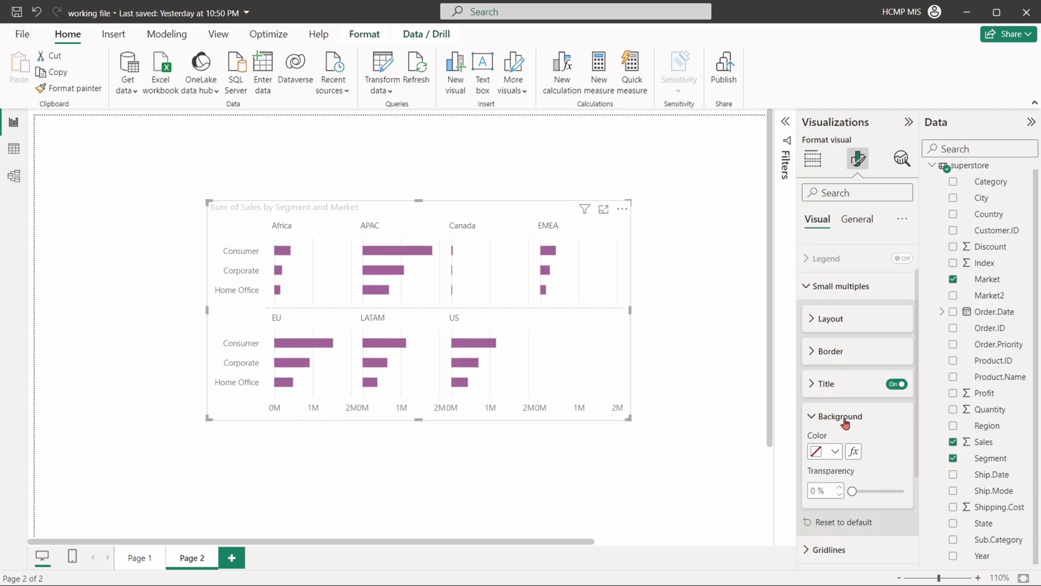
{"action": "left_click", "coordinate": [833, 404]}
{"action": "left_click", "coordinate": [838, 313]}
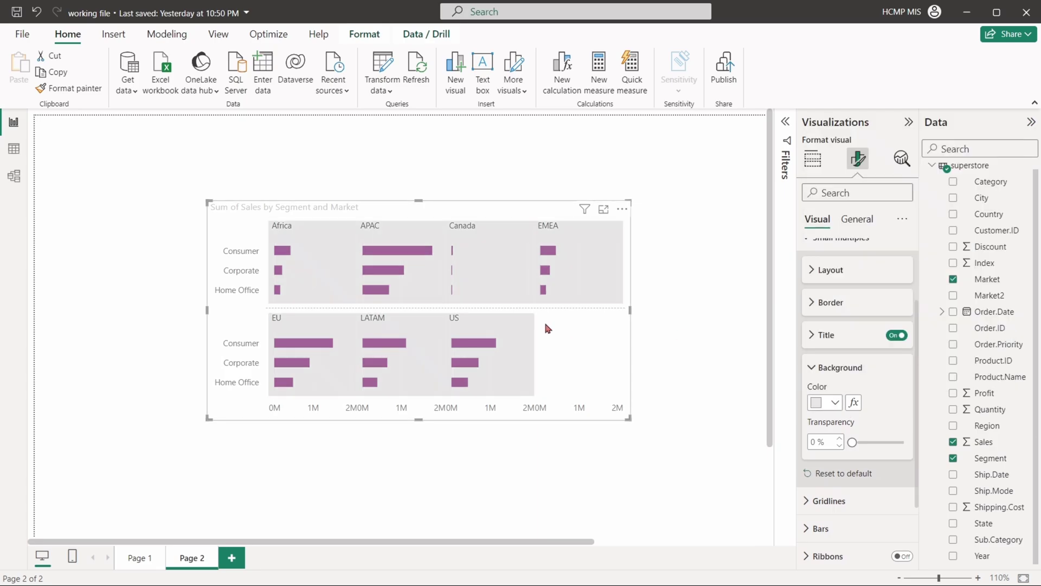
{"action": "left_click", "coordinate": [830, 402]}
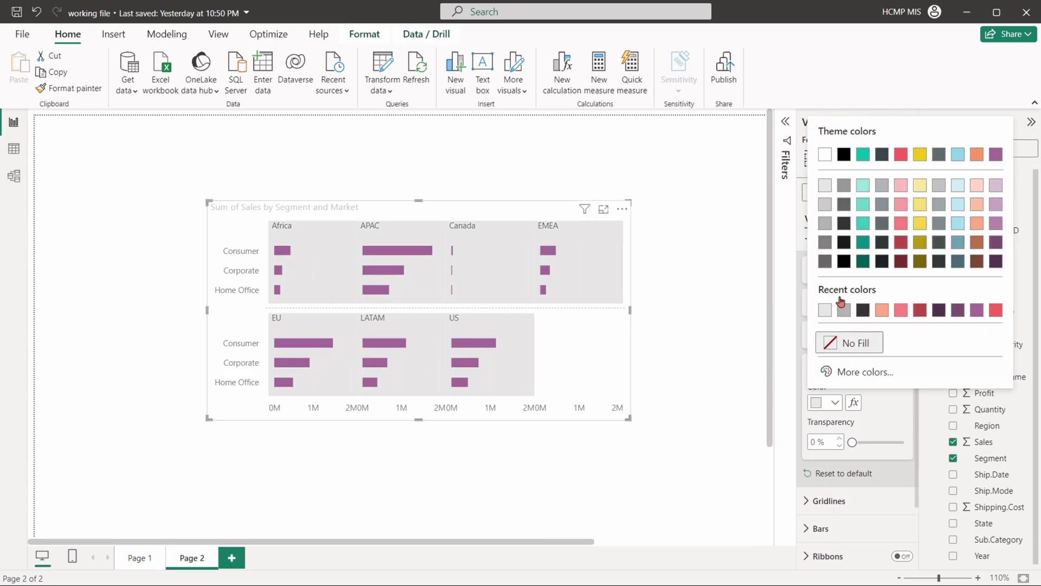
{"action": "left_click", "coordinate": [994, 186]}
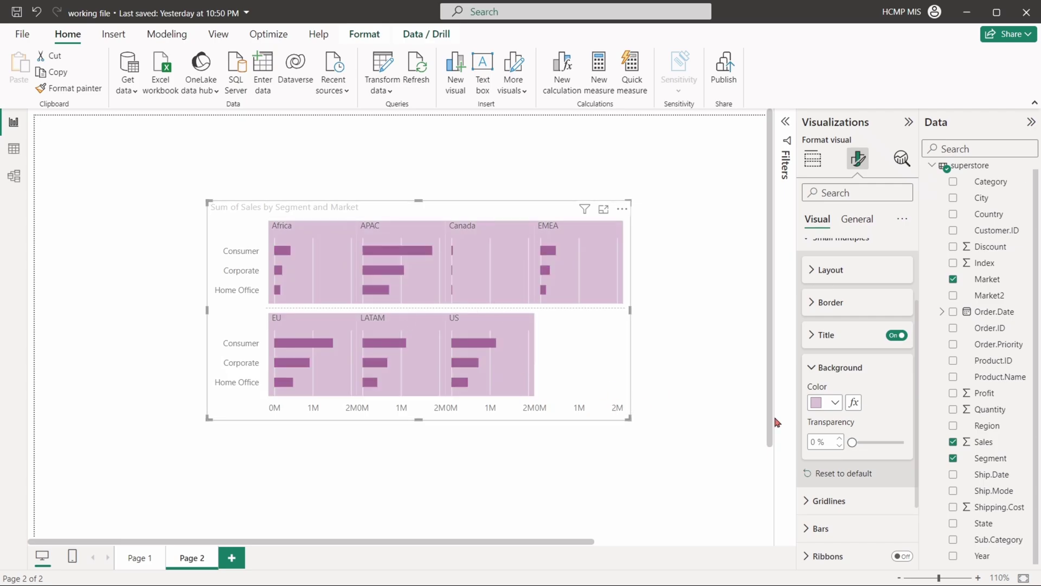
{"action": "left_click_drag", "start_coordinate": [851, 442], "coordinate": [884, 443]}
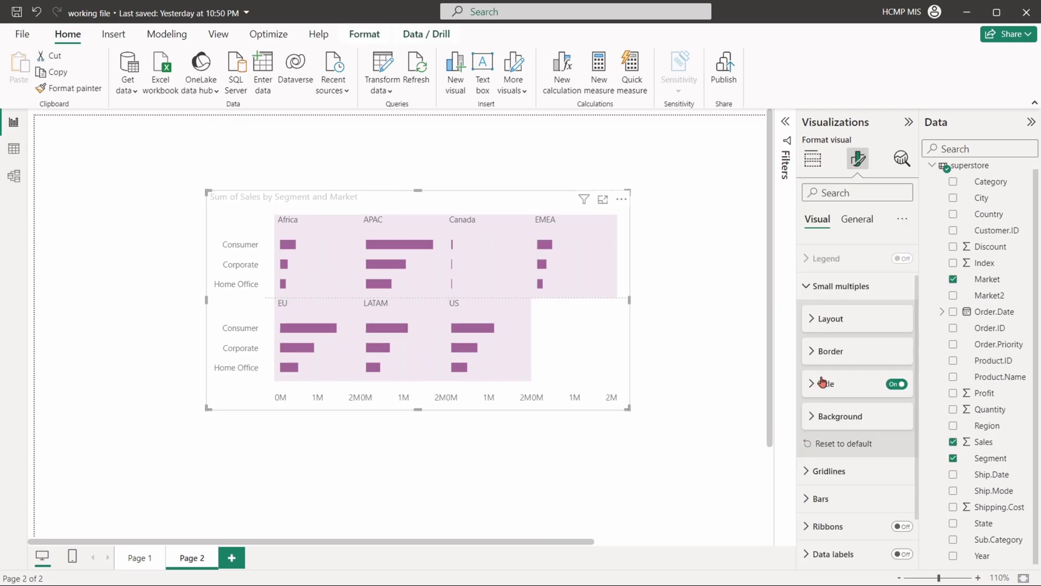
Keep the market titles at Top, centred, in dark purple italic text.
{"action": "left_click", "coordinate": [813, 385]}
{"action": "left_click", "coordinate": [857, 321]}
{"action": "left_click", "coordinate": [826, 355]}
{"action": "left_click", "coordinate": [857, 321]}
{"action": "left_click", "coordinate": [839, 341]}
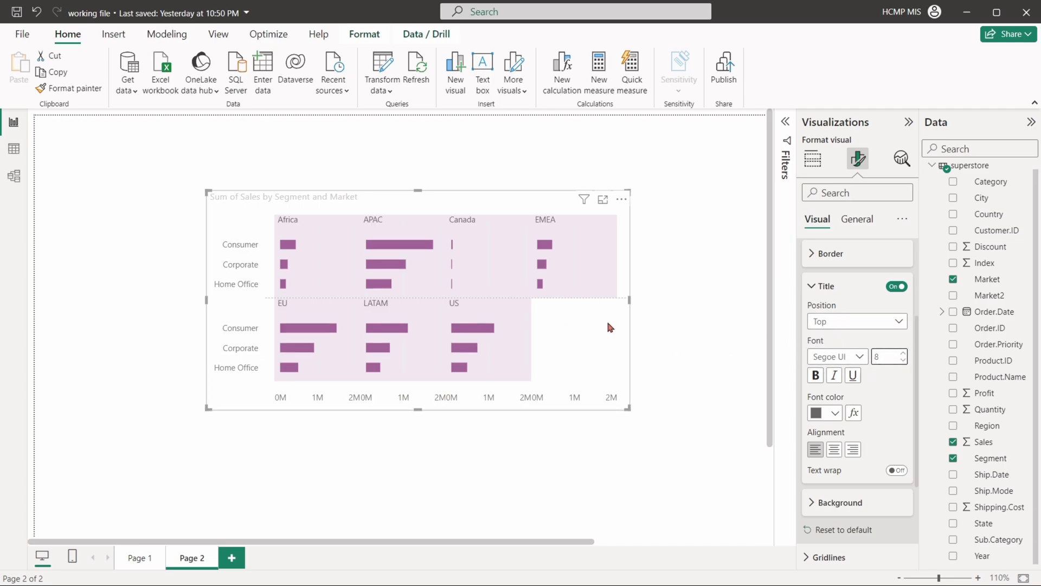
{"action": "left_click", "coordinate": [834, 449]}
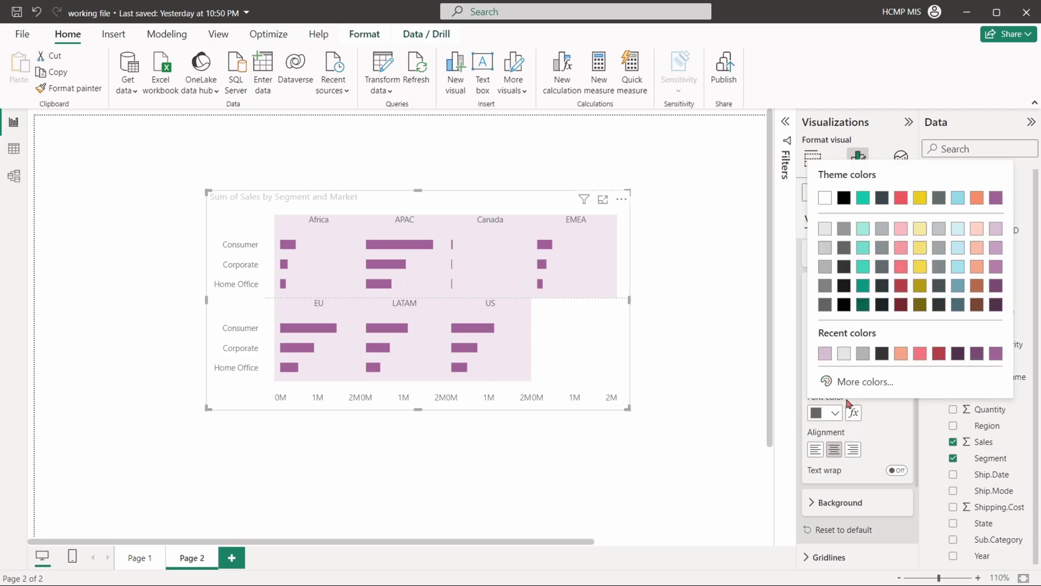
{"action": "left_click", "coordinate": [996, 305]}
{"action": "left_click", "coordinate": [832, 413]}
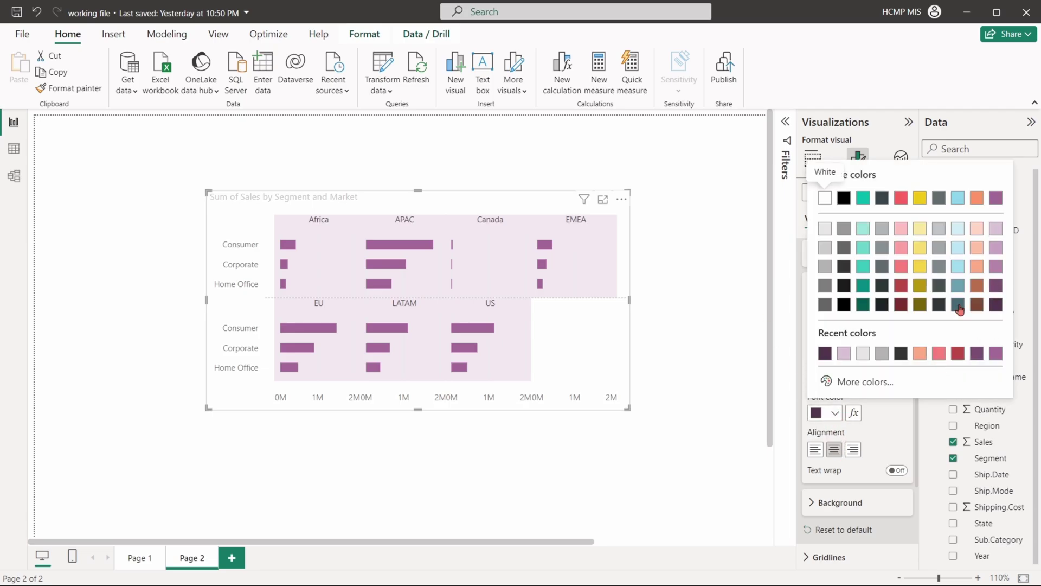
{"action": "left_click", "coordinate": [555, 324]}
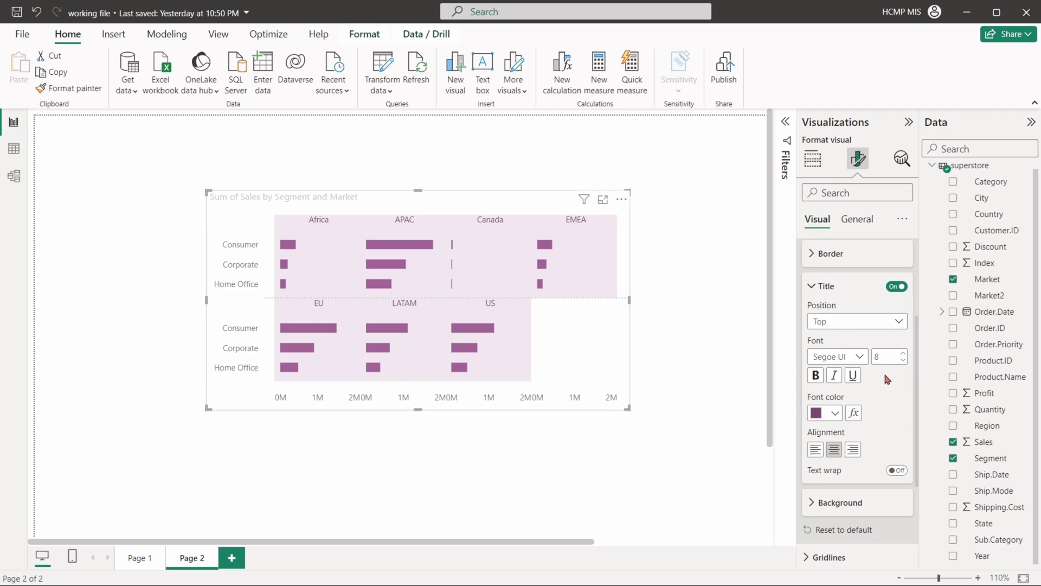
{"action": "left_click", "coordinate": [834, 375]}
{"action": "scroll", "coordinate": [873, 447], "scroll_direction": "down", "scroll_amount": 2}
{"action": "scroll", "coordinate": [873, 447], "scroll_direction": "up", "scroll_amount": 3}
Make the Sales by Market chart's vertical gridlines dark grey and dashed.
{"action": "left_click", "coordinate": [827, 333]}
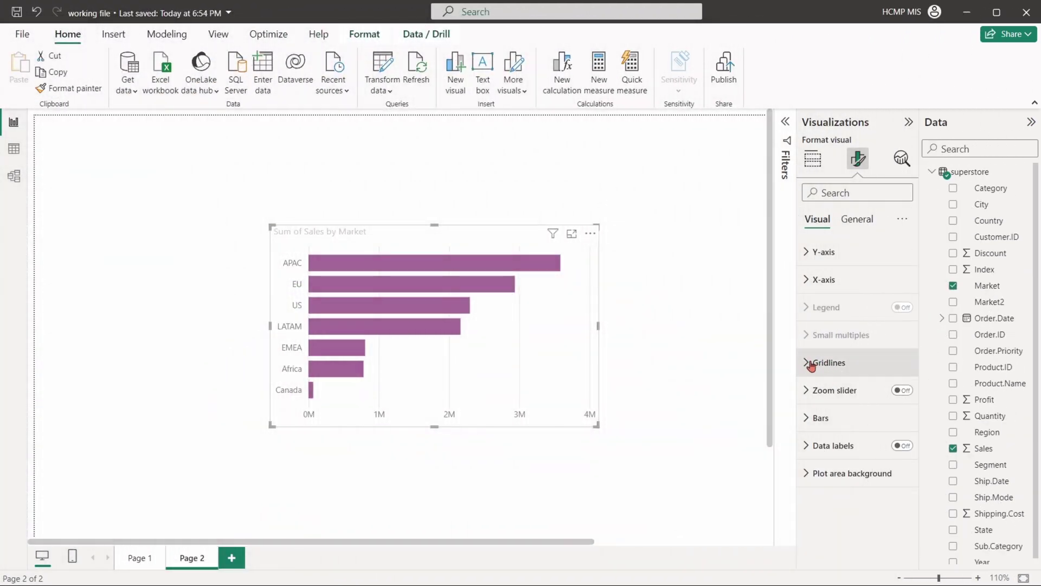
{"action": "left_click", "coordinate": [813, 362]}
{"action": "scroll", "coordinate": [862, 363], "scroll_direction": "down", "scroll_amount": 2}
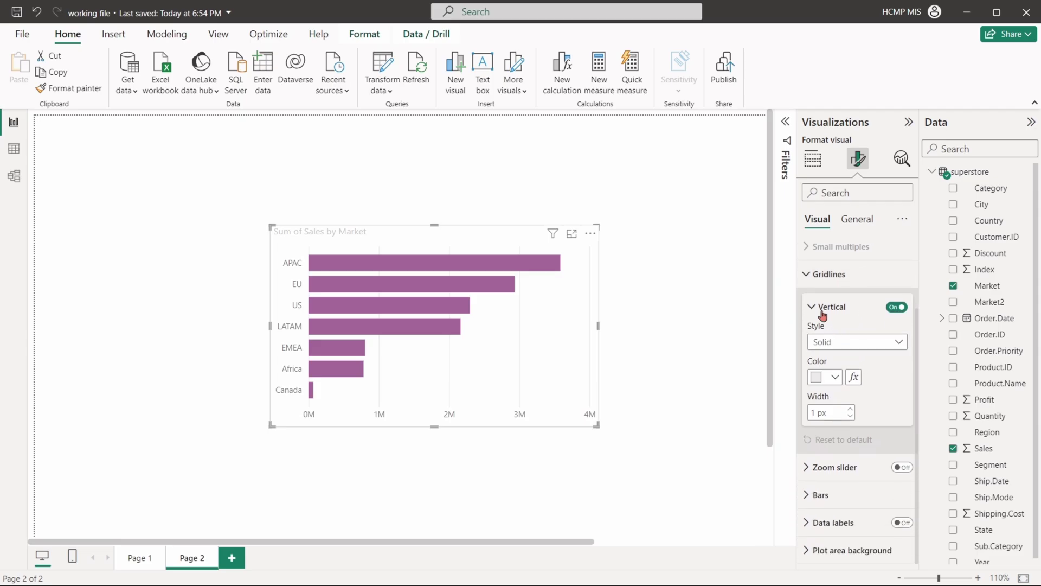
{"action": "left_click", "coordinate": [894, 307]}
{"action": "left_click", "coordinate": [894, 308]}
{"action": "left_click", "coordinate": [831, 348]}
{"action": "left_click", "coordinate": [835, 359]}
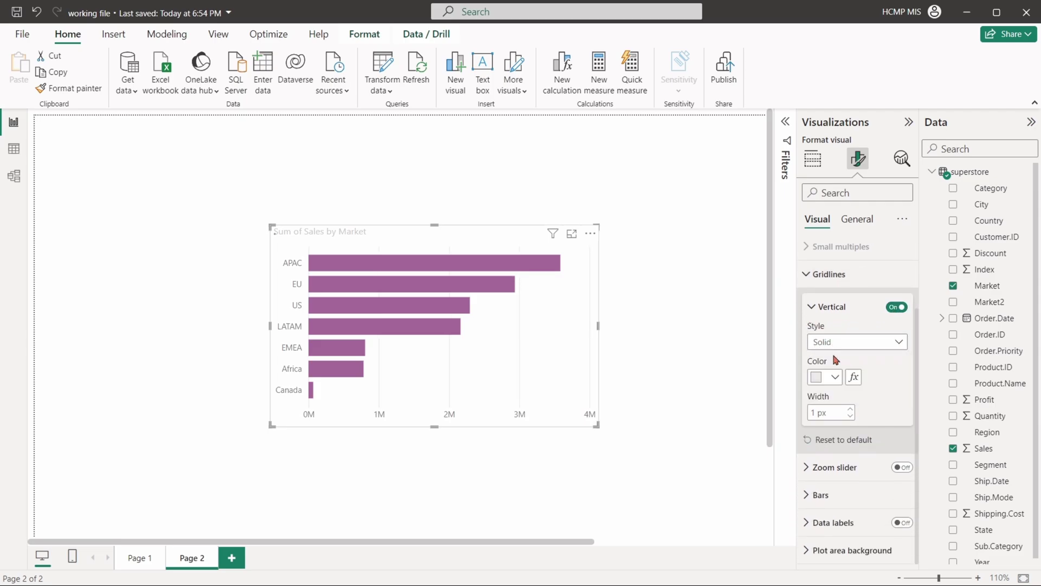
{"action": "left_click", "coordinate": [826, 382]}
{"action": "left_click", "coordinate": [844, 210]}
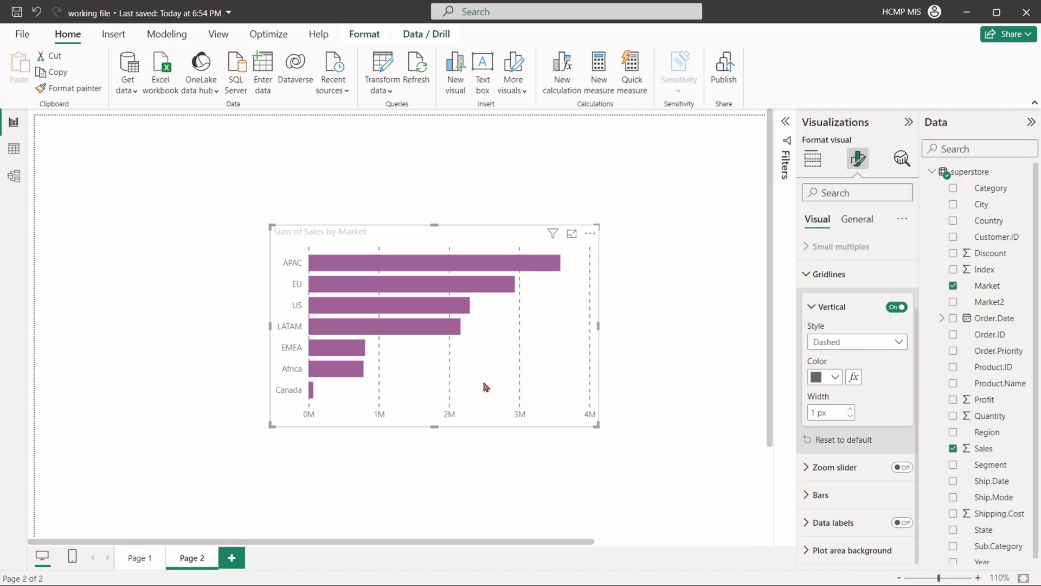
{"action": "left_click", "coordinate": [865, 352]}
{"action": "left_click", "coordinate": [533, 343]}
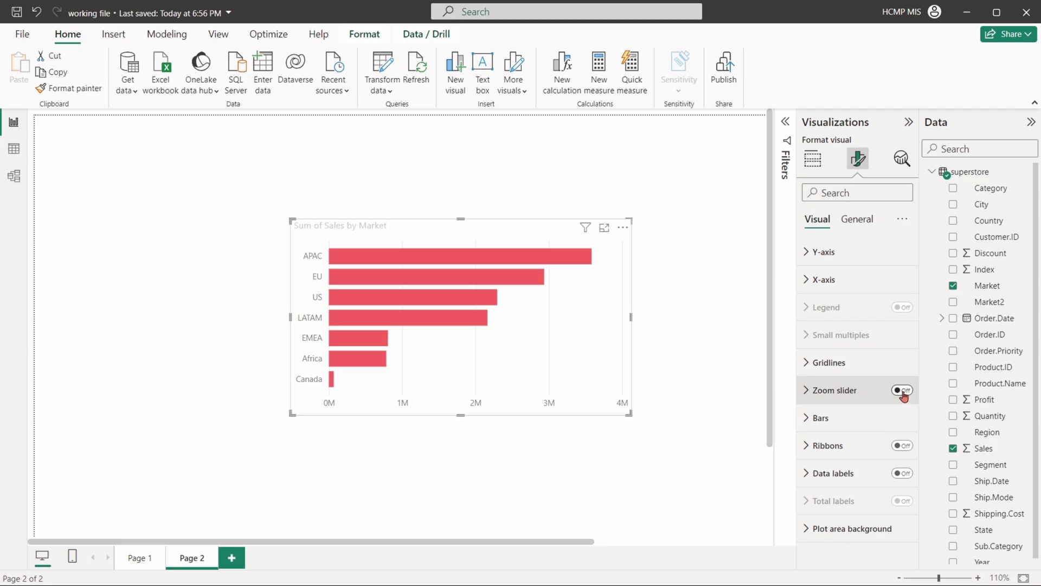
Turn on the zoom slider with labels and narrow the sales range to about 1.6M.
{"action": "left_click", "coordinate": [902, 390]}
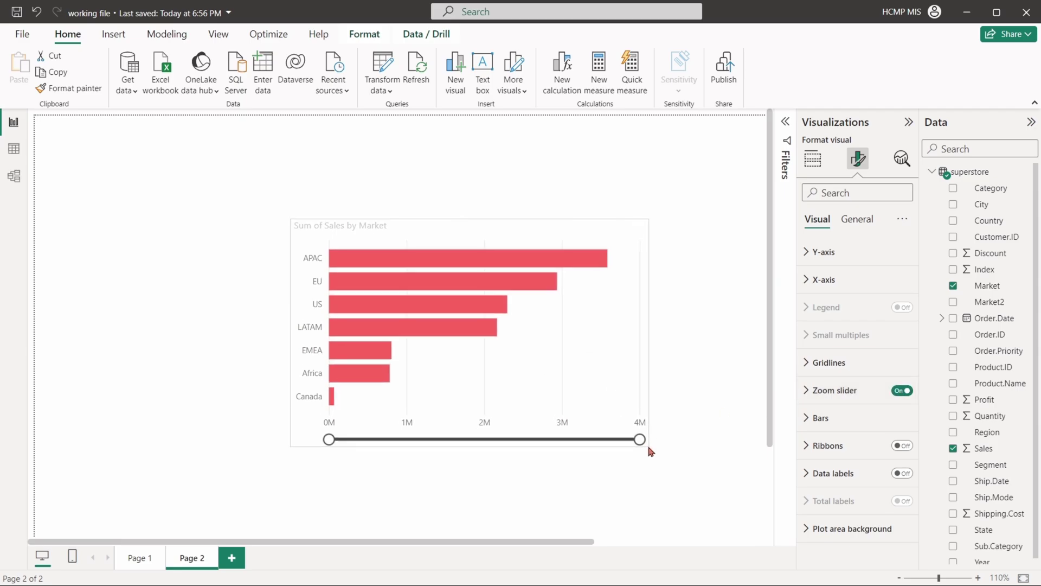
{"action": "mouse_move", "coordinate": [625, 407]}
{"action": "left_mouse_down"}
{"action": "mouse_move", "coordinate": [469, 407]}
{"action": "mouse_move", "coordinate": [626, 408]}
{"action": "left_mouse_up"}
{"action": "left_click", "coordinate": [808, 393]}
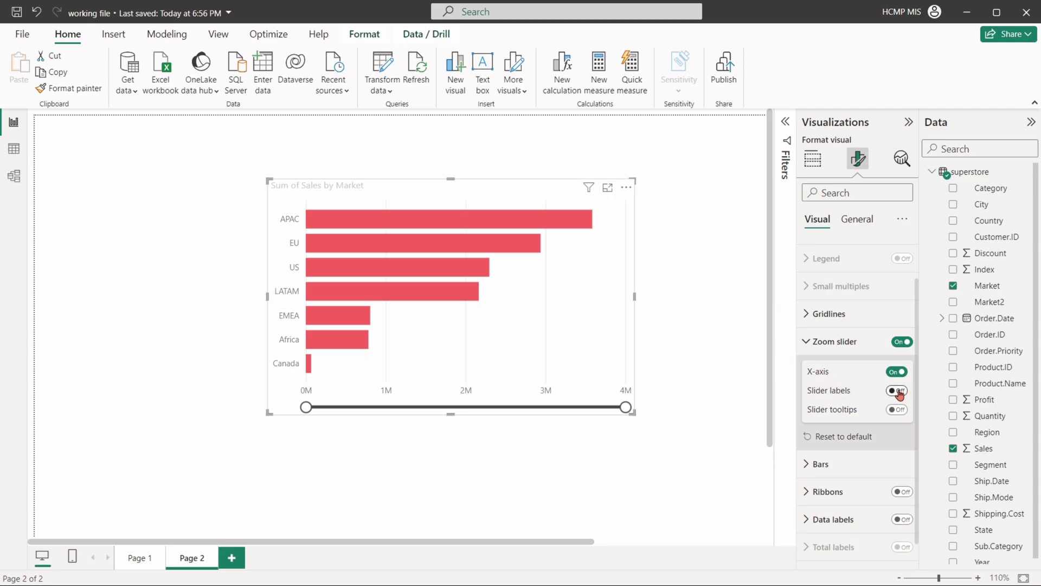
{"action": "left_click", "coordinate": [896, 391]}
{"action": "mouse_move", "coordinate": [626, 395]}
{"action": "left_mouse_down"}
{"action": "mouse_move", "coordinate": [529, 394]}
{"action": "mouse_move", "coordinate": [628, 395]}
{"action": "left_mouse_up"}
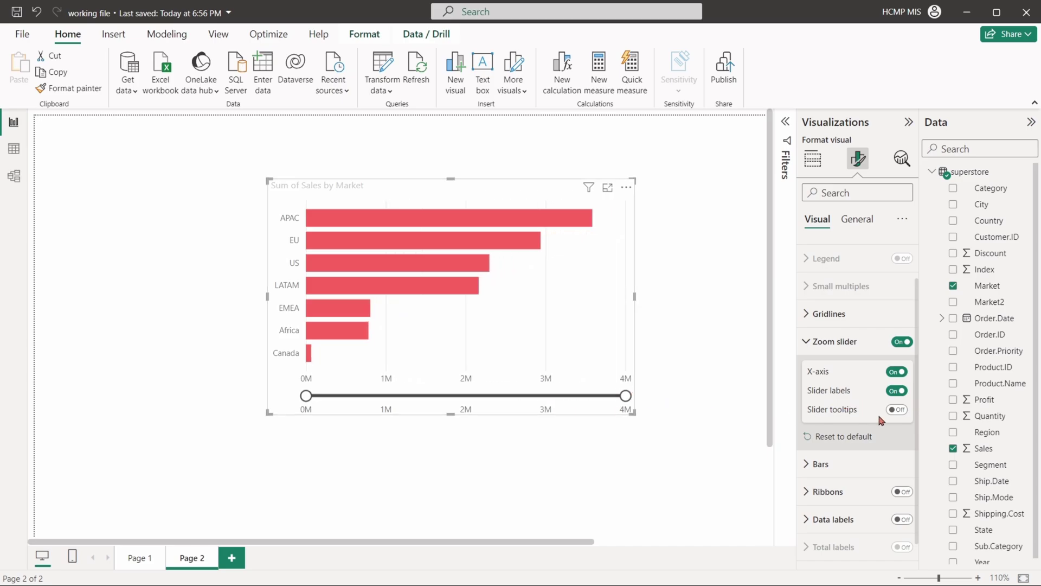
{"action": "mouse_move", "coordinate": [626, 396]}
{"action": "left_mouse_down"}
{"action": "mouse_move", "coordinate": [430, 395]}
{"action": "mouse_move", "coordinate": [616, 395]}
{"action": "left_mouse_up"}
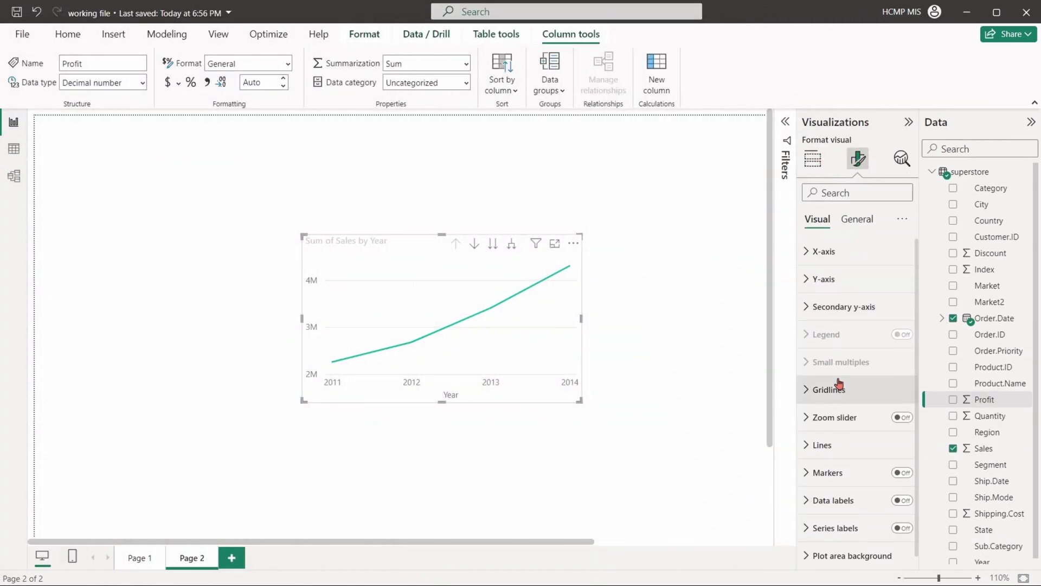
Try dashed and dotted styles on the sales line, then keep it solid.
{"action": "scroll", "coordinate": [819, 418], "scroll_direction": "down", "scroll_amount": 1}
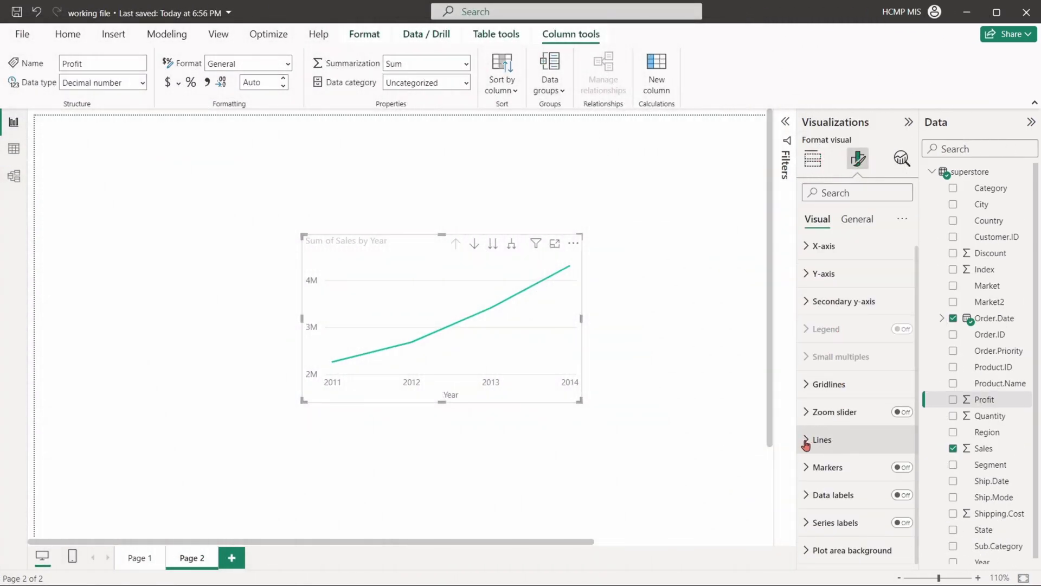
{"action": "left_click", "coordinate": [815, 443]}
{"action": "scroll", "coordinate": [830, 358], "scroll_direction": "down", "scroll_amount": 2}
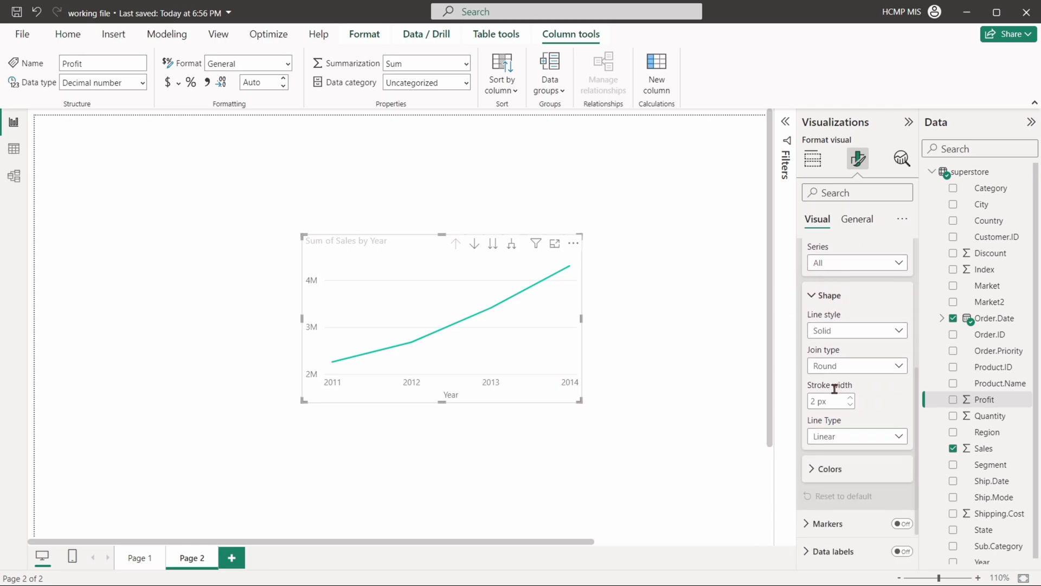
{"action": "left_click", "coordinate": [830, 332]}
{"action": "left_click", "coordinate": [829, 347]}
{"action": "left_click", "coordinate": [842, 331]}
{"action": "left_click", "coordinate": [824, 380]}
{"action": "left_click", "coordinate": [826, 332]}
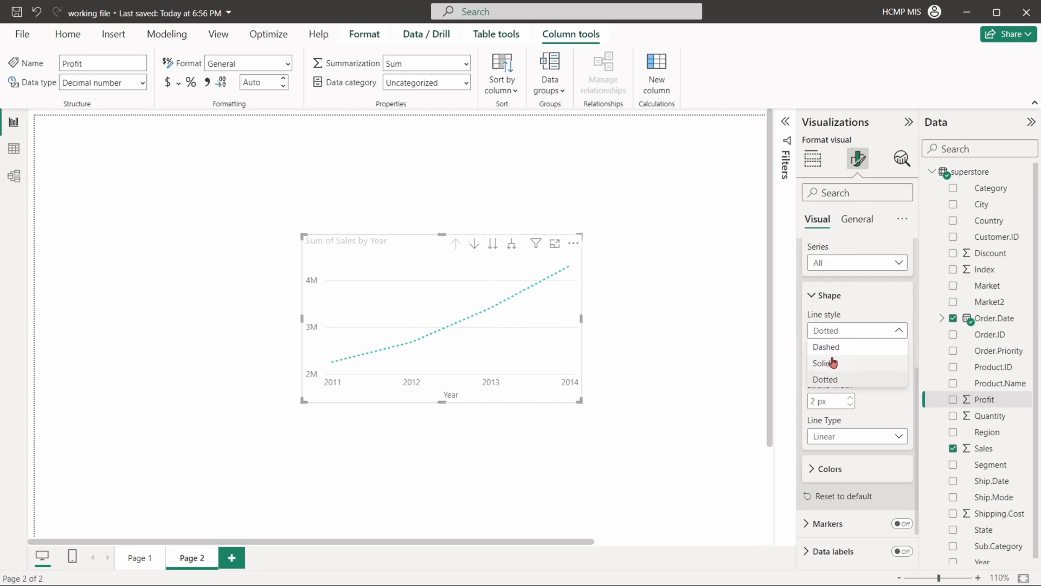
{"action": "left_click", "coordinate": [820, 369]}
{"action": "left_click", "coordinate": [829, 367]}
{"action": "left_click", "coordinate": [834, 370]}
Set the sales line to 3 px width with a Linear line type.
{"action": "scroll", "coordinate": [838, 369], "scroll_direction": "down", "scroll_amount": 2}
{"action": "left_click", "coordinate": [851, 357]}
{"action": "left_click", "coordinate": [850, 348]}
{"action": "left_click", "coordinate": [850, 349]}
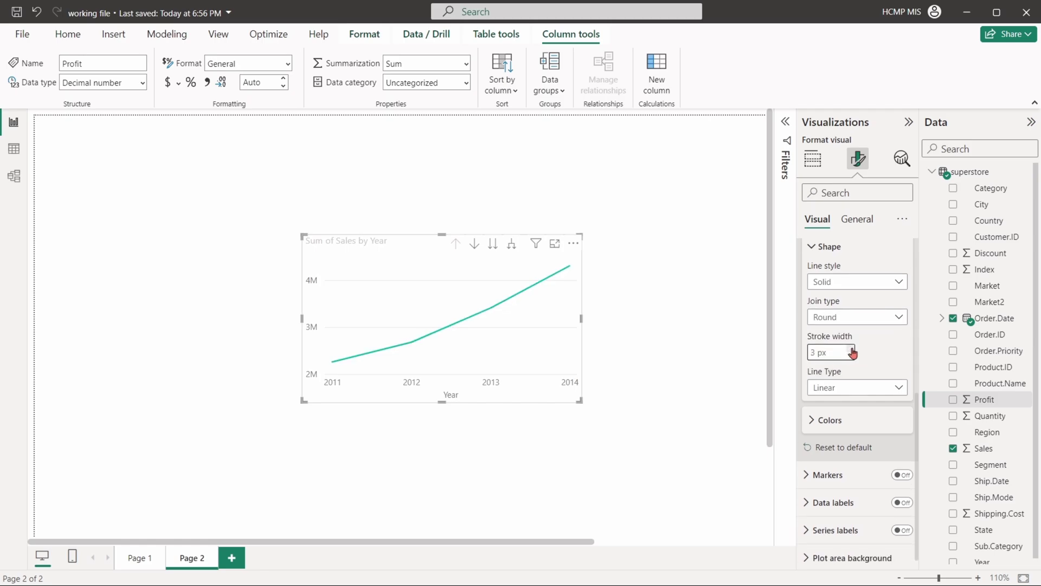
{"action": "left_click", "coordinate": [834, 388]}
{"action": "left_click", "coordinate": [828, 420]}
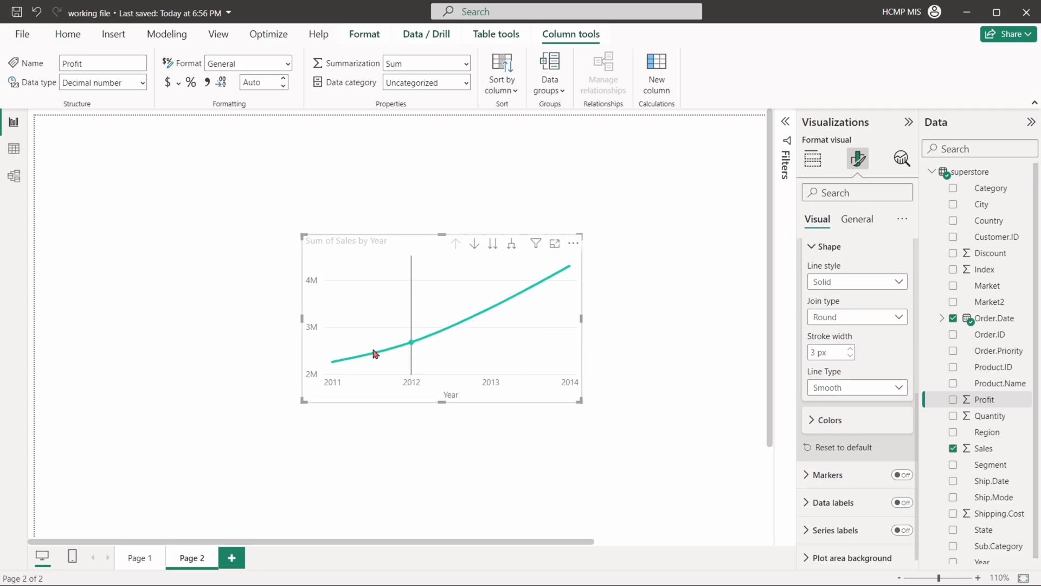
{"action": "left_click", "coordinate": [830, 389]}
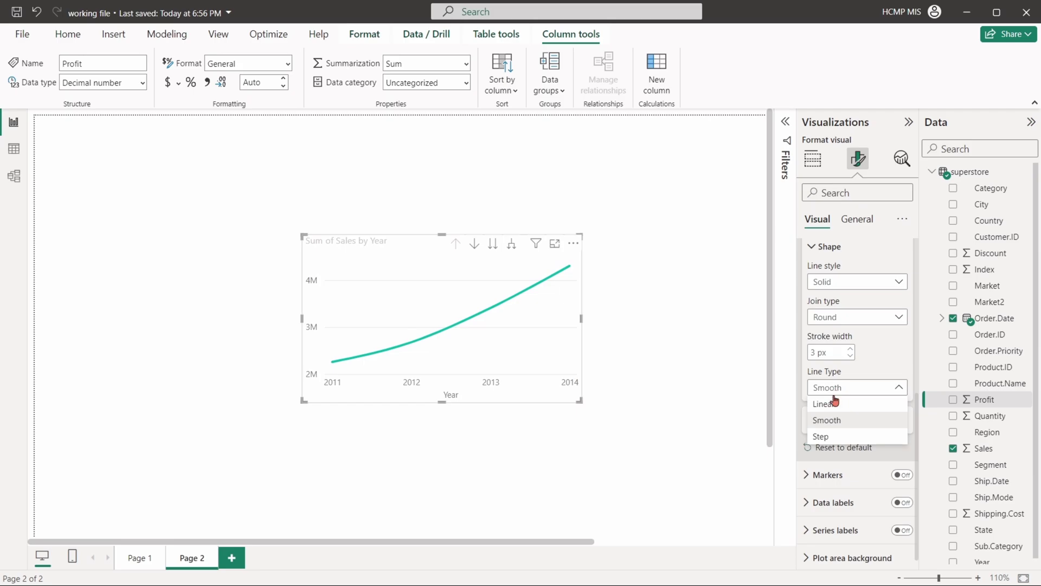
{"action": "left_click", "coordinate": [822, 437]}
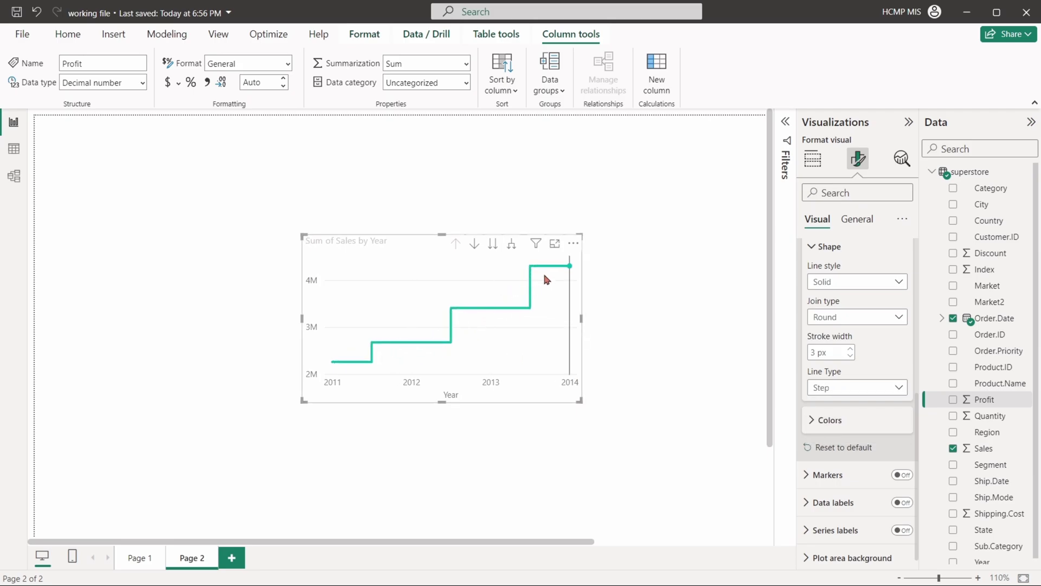
{"action": "left_click", "coordinate": [842, 395]}
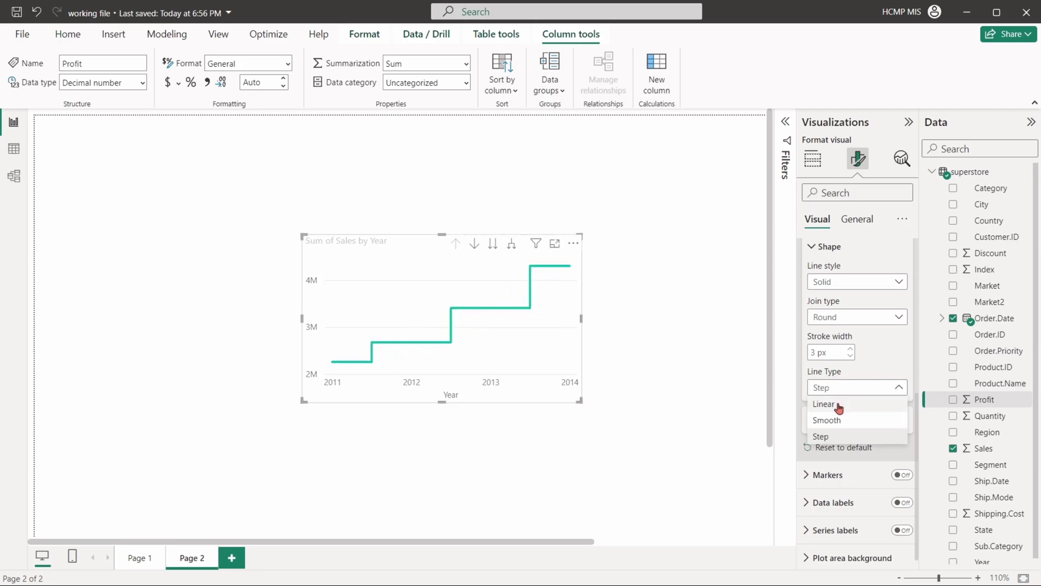
{"action": "left_click", "coordinate": [839, 403]}
Colour the Sum of Sales line red.
{"action": "left_click", "coordinate": [834, 422]}
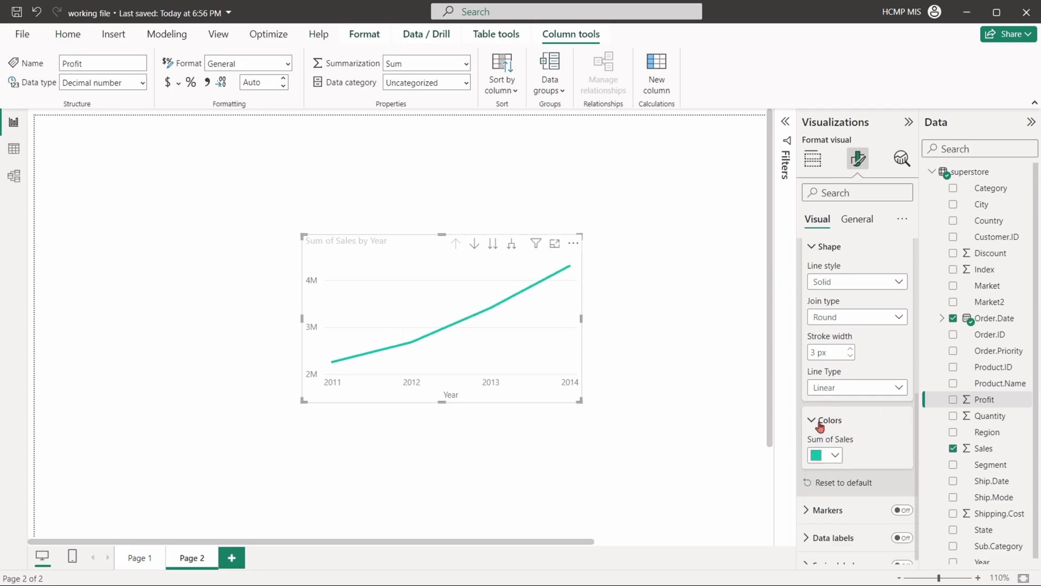
{"action": "left_click", "coordinate": [825, 413]}
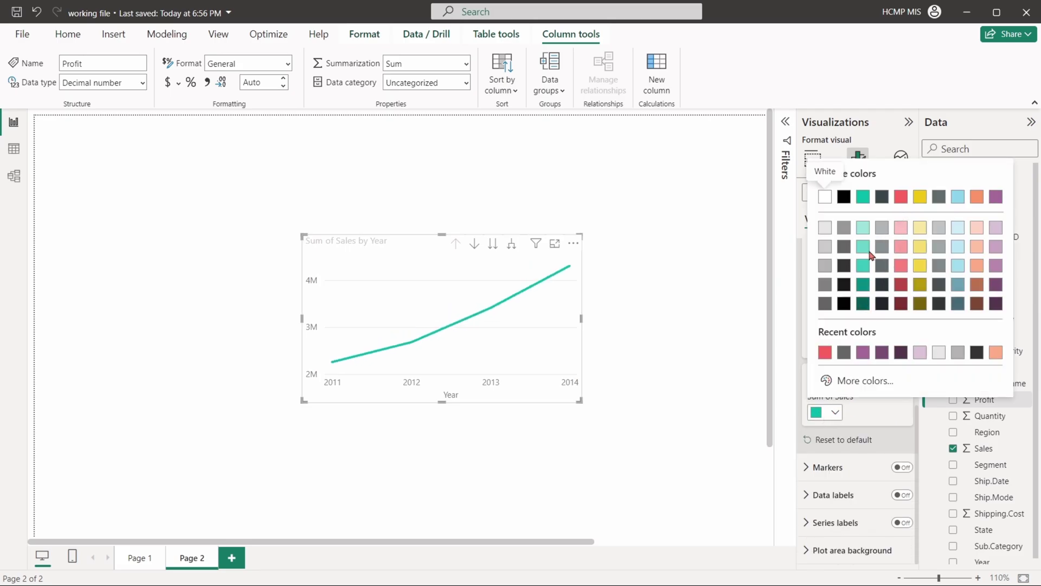
{"action": "left_click", "coordinate": [900, 196]}
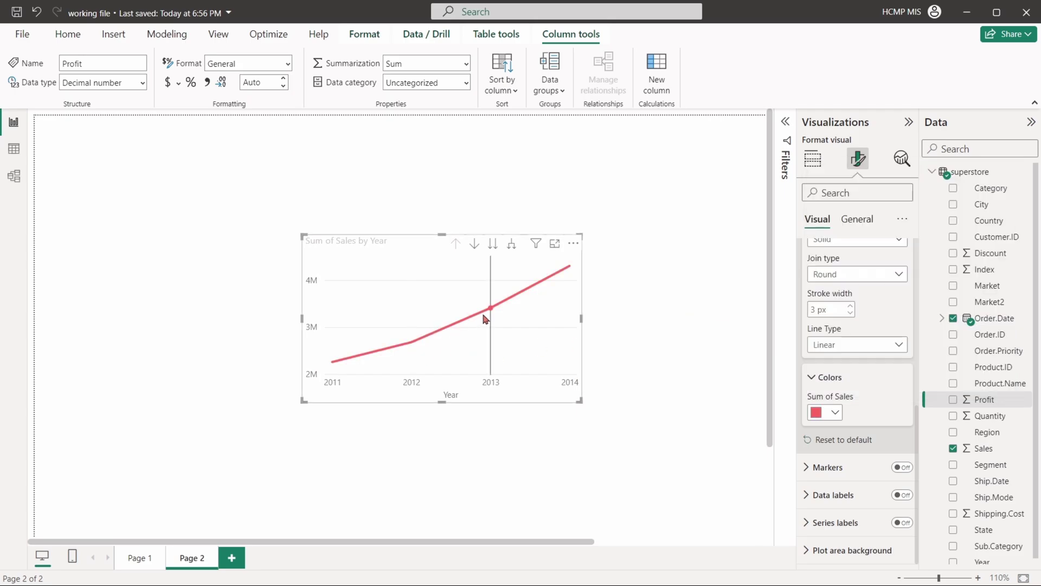
{"action": "left_click", "coordinate": [826, 388]}
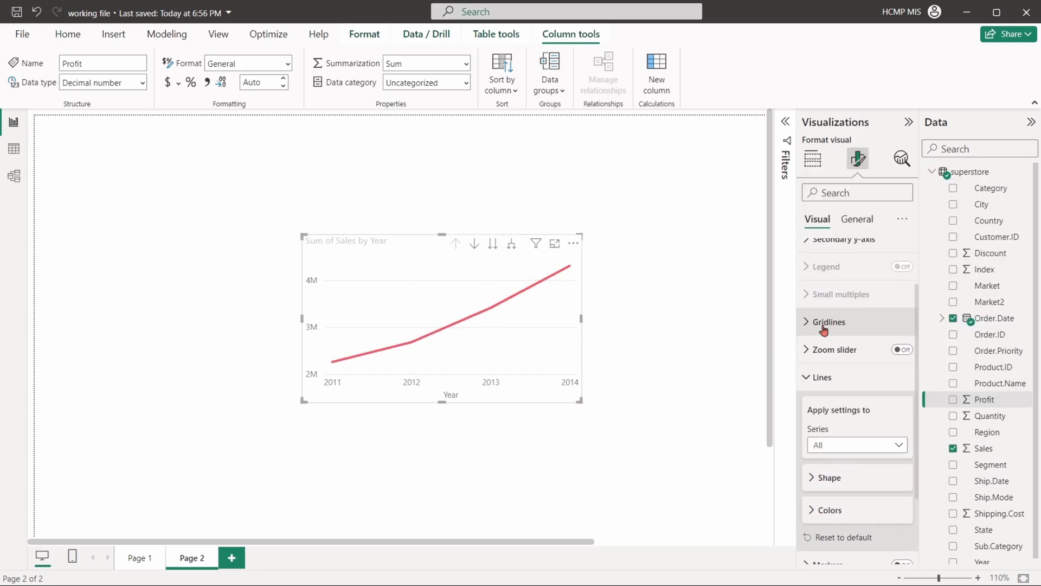
{"action": "left_click", "coordinate": [824, 379]}
Raise, then lower, the transparency of the shaded area under the Sum of Sales by Year line.
{"action": "left_click", "coordinate": [810, 440]}
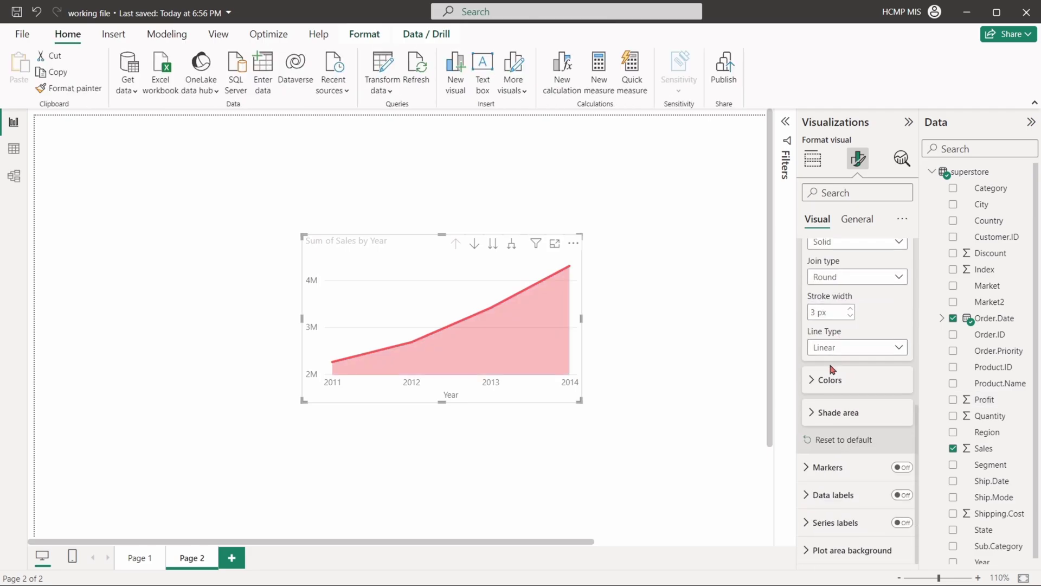
{"action": "left_click", "coordinate": [838, 413]}
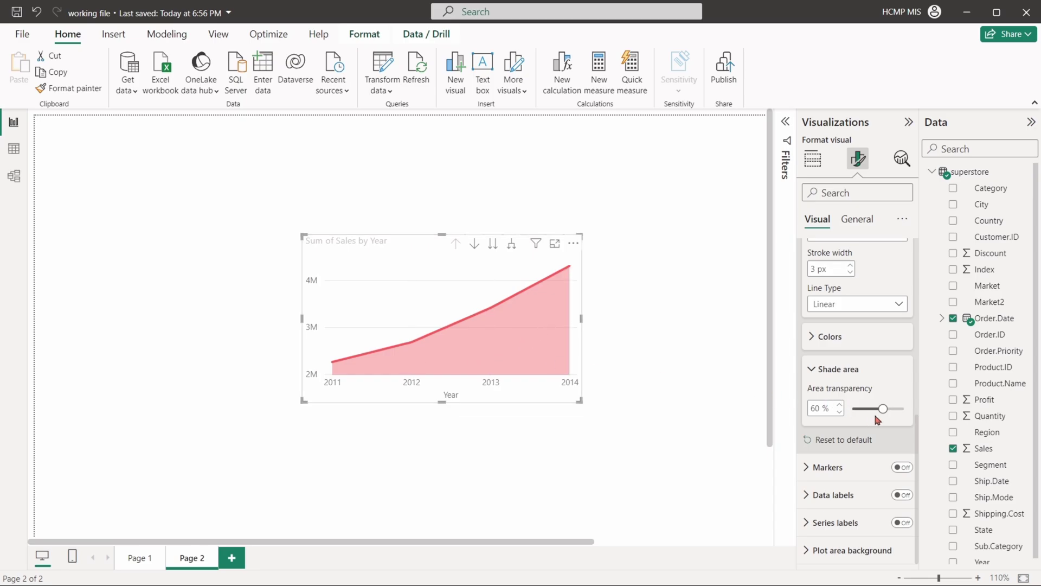
{"action": "left_click_drag", "start_coordinate": [883, 408], "coordinate": [891, 410]}
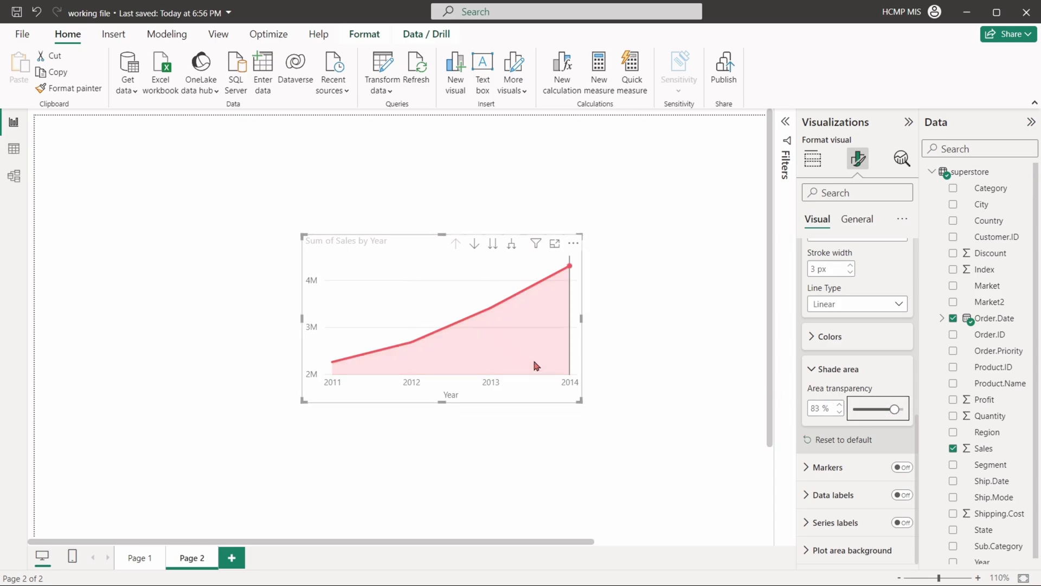
{"action": "left_click_drag", "start_coordinate": [894, 409], "coordinate": [869, 409]}
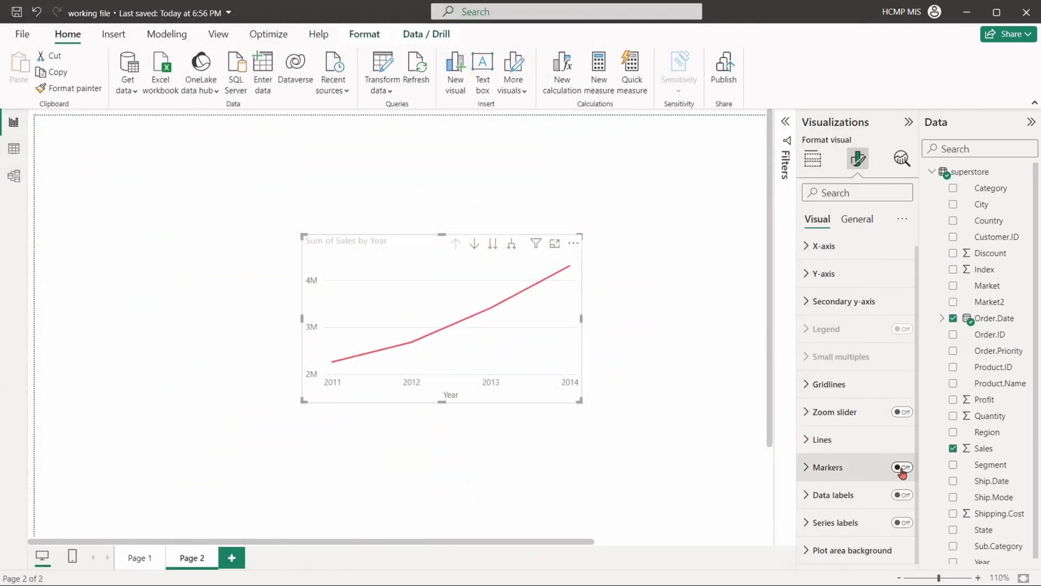
Turn on line markers and settle on squares after trying triangle and X shapes.
{"action": "left_click", "coordinate": [902, 467]}
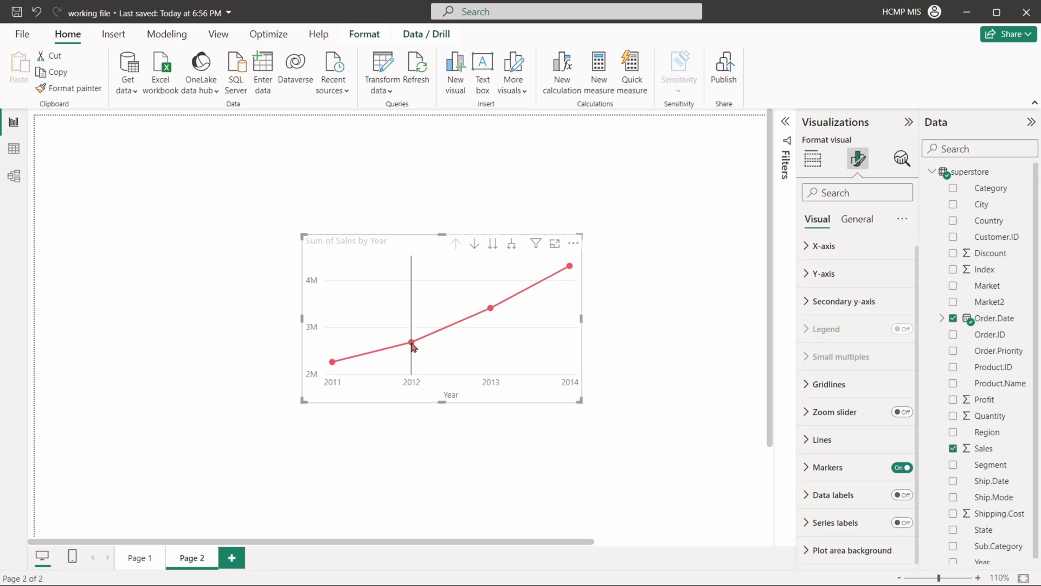
{"action": "left_click", "coordinate": [812, 470]}
{"action": "scroll", "coordinate": [833, 380], "scroll_direction": "down", "scroll_amount": 4}
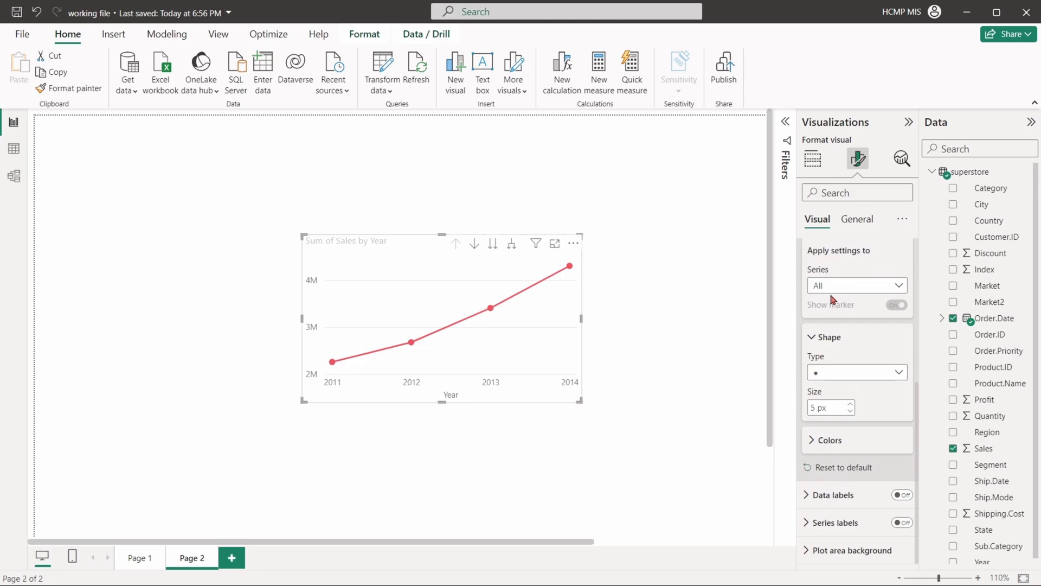
{"action": "left_click", "coordinate": [825, 377]}
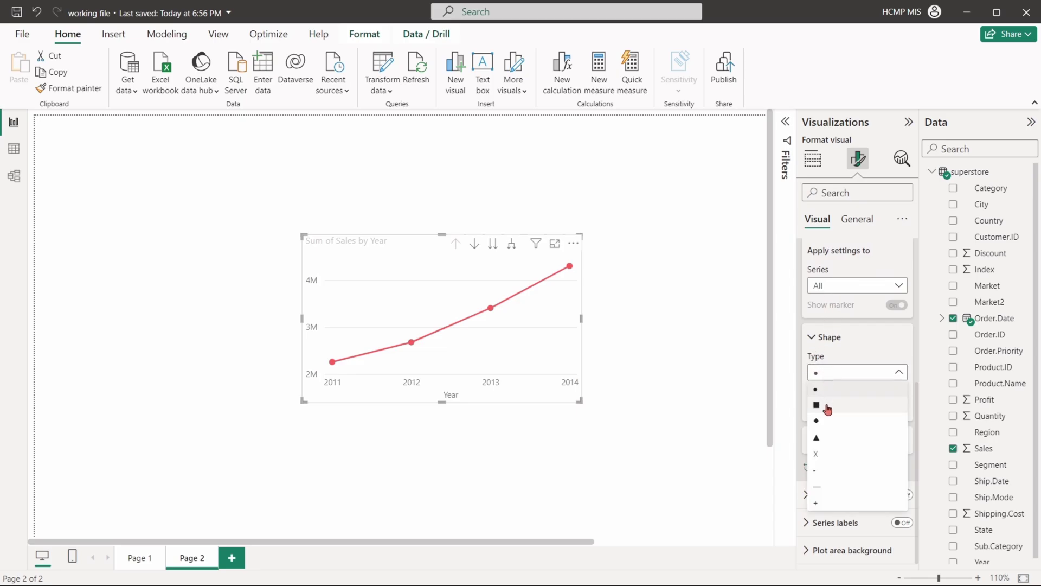
{"action": "left_click", "coordinate": [825, 408]}
{"action": "left_click", "coordinate": [819, 372]}
{"action": "left_click", "coordinate": [826, 432]}
{"action": "left_click", "coordinate": [825, 372]}
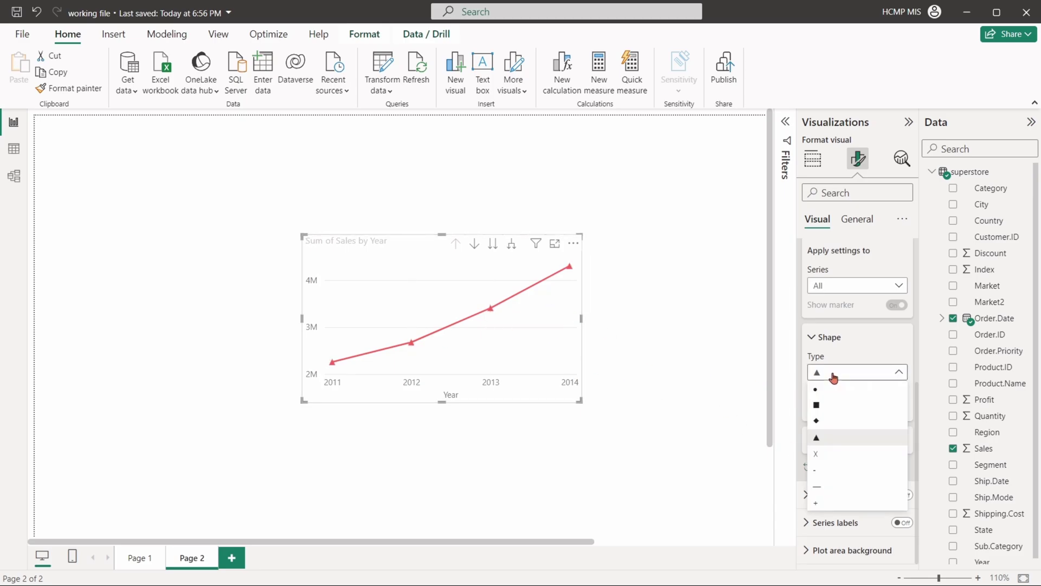
{"action": "left_click", "coordinate": [830, 458]}
{"action": "left_click", "coordinate": [824, 372]}
{"action": "left_click", "coordinate": [838, 408]}
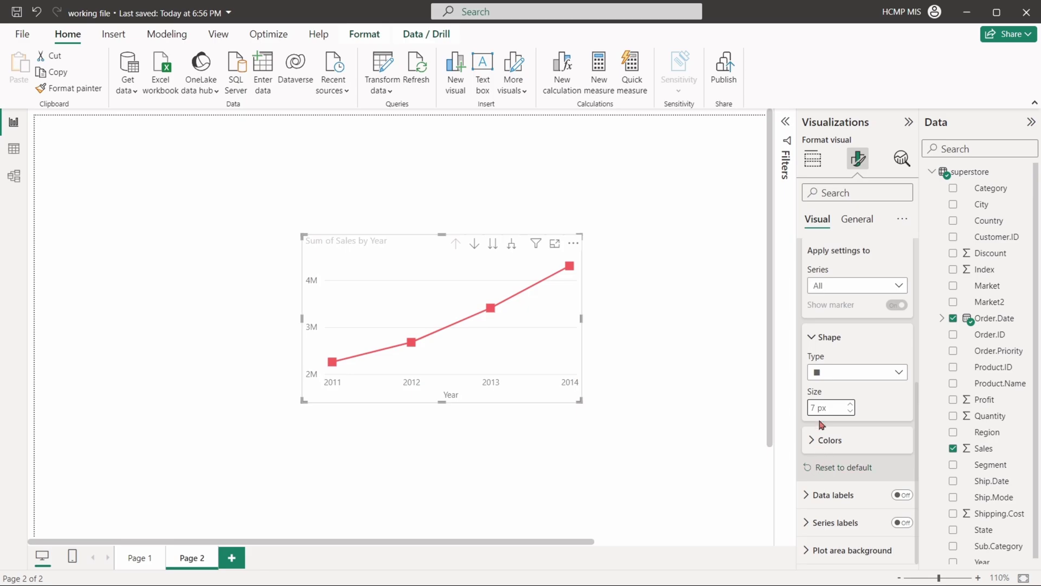
Colour the markers black by default, showing all years with 2014 in red.
{"action": "left_click", "coordinate": [827, 440]}
{"action": "left_click", "coordinate": [835, 420]}
{"action": "left_click", "coordinate": [905, 322]}
{"action": "left_click", "coordinate": [835, 421]}
{"action": "left_click", "coordinate": [839, 205]}
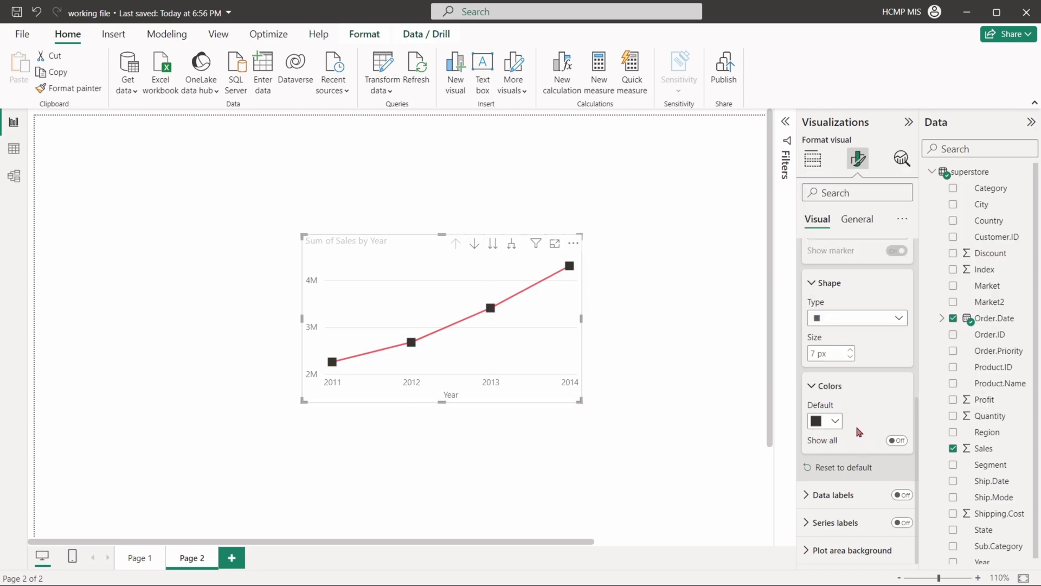
{"action": "left_click", "coordinate": [895, 440]}
{"action": "scroll", "coordinate": [857, 374], "scroll_direction": "down", "scroll_amount": 3}
{"action": "left_click", "coordinate": [835, 440]}
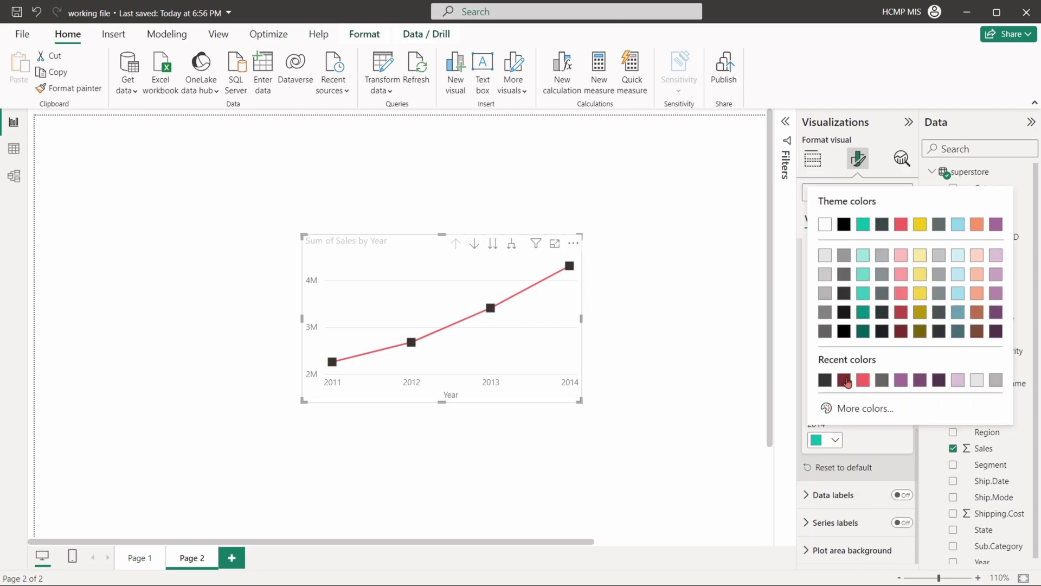
{"action": "left_click", "coordinate": [900, 226]}
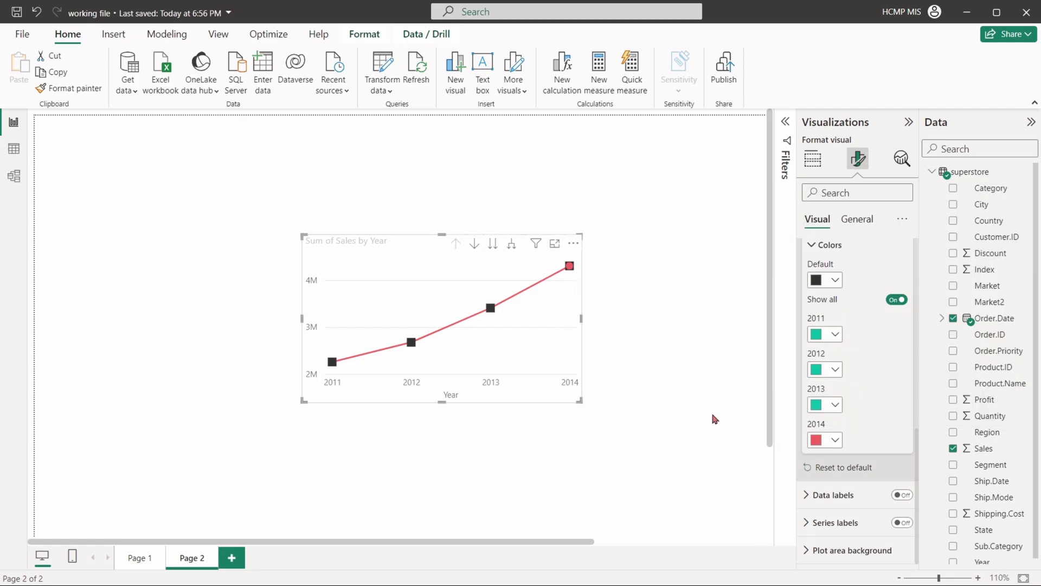
{"action": "scroll", "coordinate": [823, 305], "scroll_direction": "up", "scroll_amount": 1}
{"action": "left_click", "coordinate": [824, 295]}
Make the scatter chart markers hollow, border-only squares.
{"action": "scroll", "coordinate": [852, 380], "scroll_direction": "up", "scroll_amount": 3}
{"action": "left_click", "coordinate": [828, 299]}
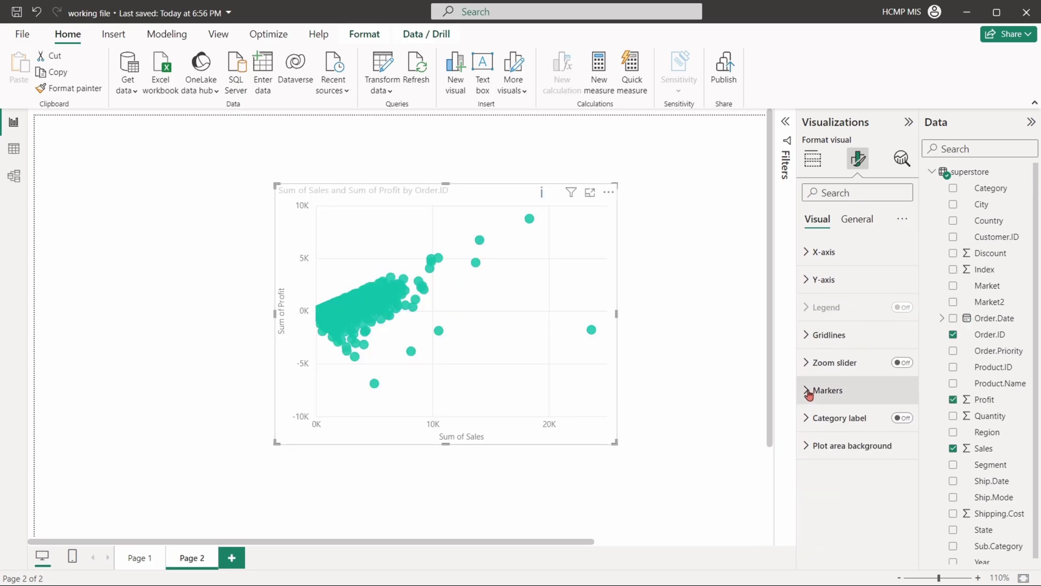
{"action": "left_click", "coordinate": [809, 390]}
{"action": "scroll", "coordinate": [829, 380], "scroll_direction": "down", "scroll_amount": 1}
{"action": "left_click", "coordinate": [829, 379]}
{"action": "key", "text": "Return"}
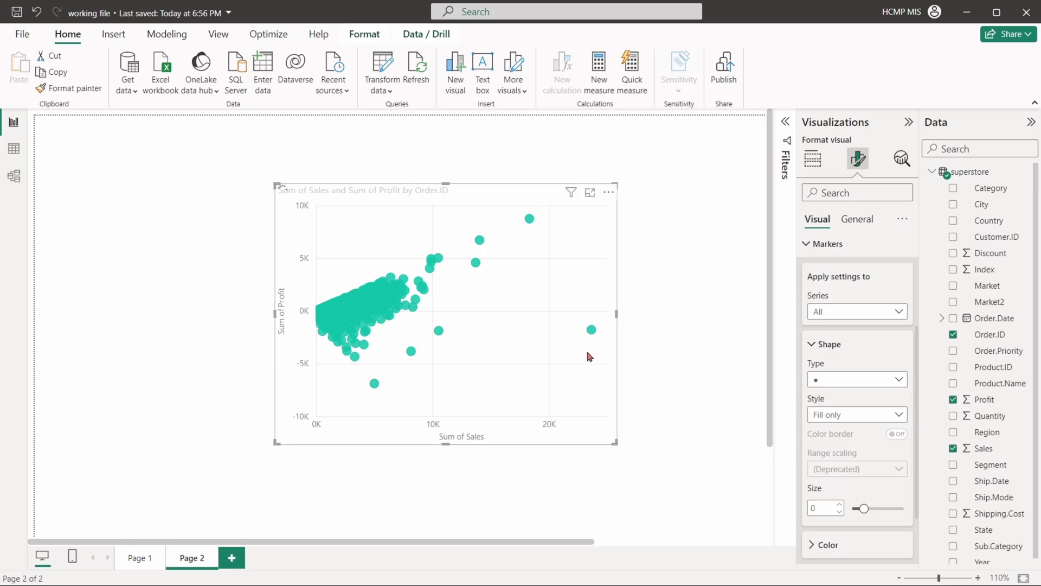
{"action": "left_click", "coordinate": [828, 378]}
{"action": "left_click", "coordinate": [818, 462]}
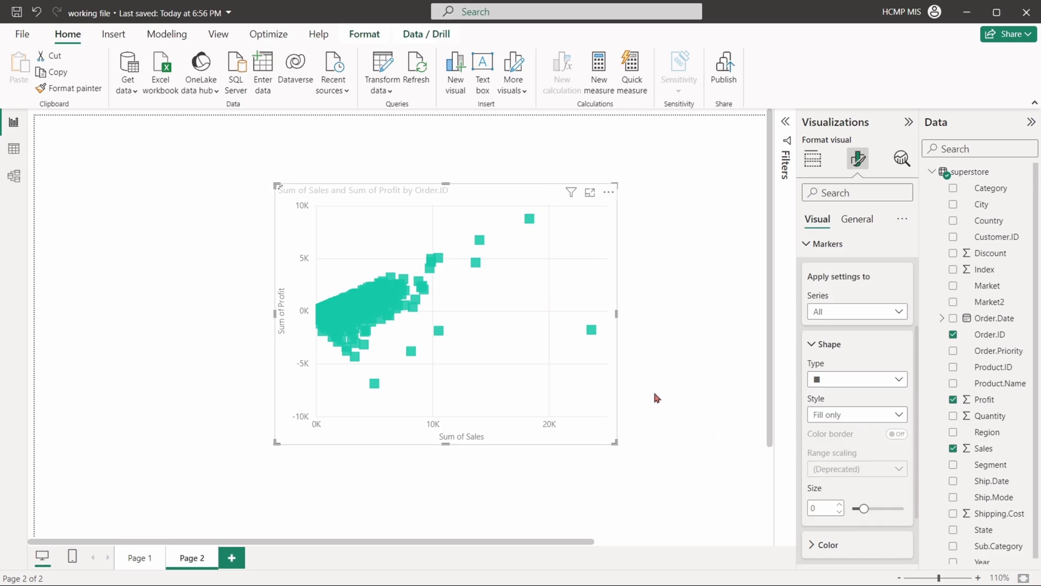
{"action": "left_click", "coordinate": [834, 385]}
{"action": "key", "text": "Escape"}
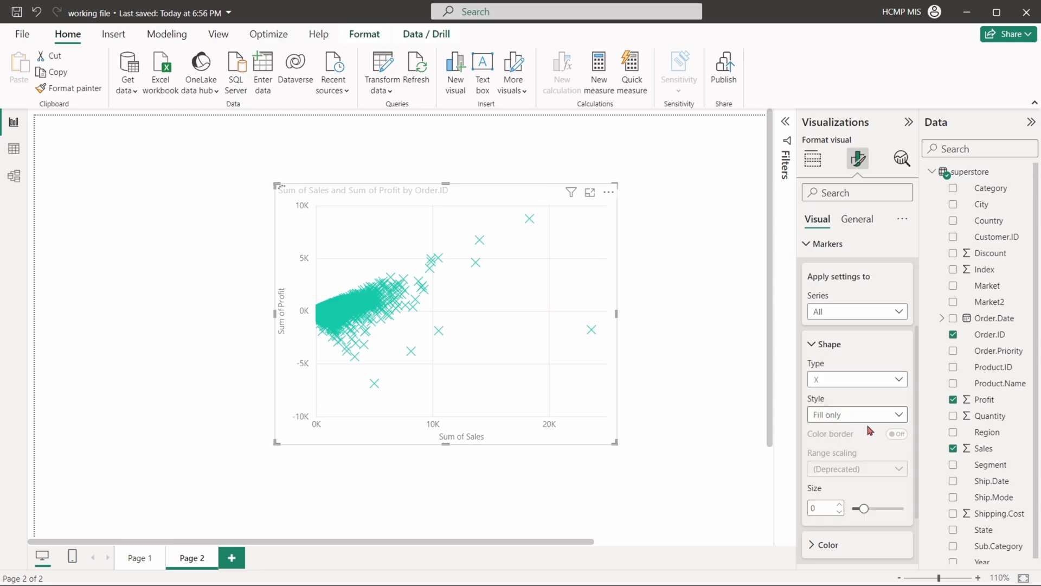
{"action": "left_click", "coordinate": [863, 417]}
{"action": "left_click", "coordinate": [583, 378]}
Resize the scatter markers to 28 and set their default colour to red.
{"action": "scroll", "coordinate": [855, 442], "scroll_direction": "down", "scroll_amount": 3}
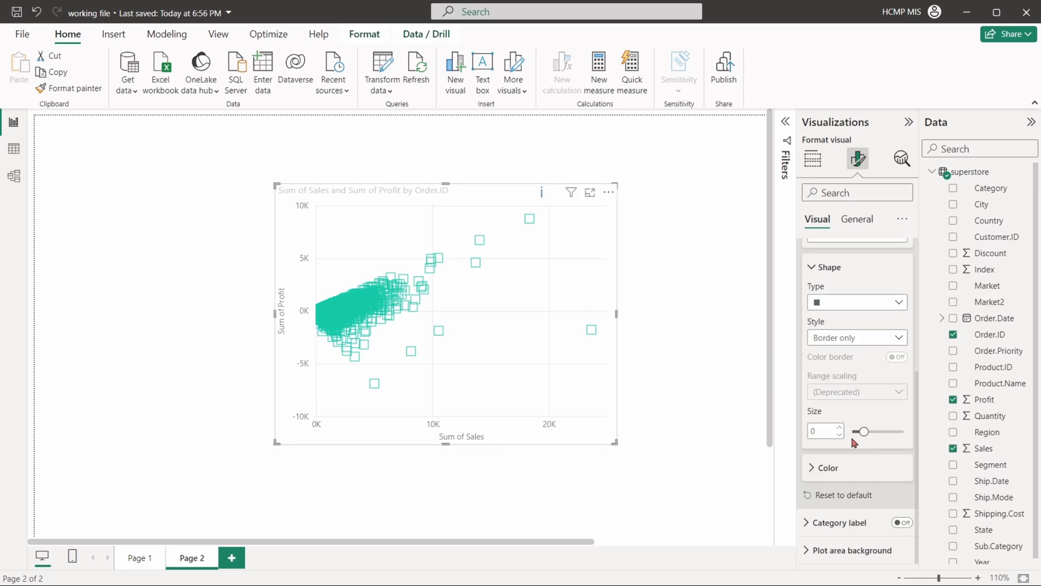
{"action": "left_click_drag", "start_coordinate": [862, 431], "coordinate": [860, 431]}
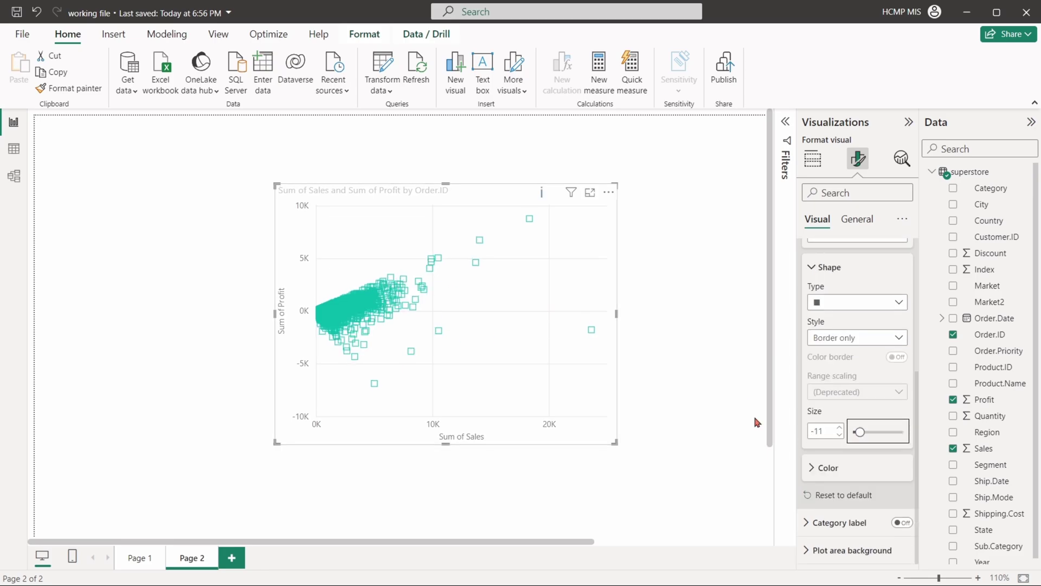
{"action": "left_click_drag", "start_coordinate": [856, 430], "coordinate": [875, 432]}
{"action": "left_click", "coordinate": [833, 472]}
{"action": "left_click", "coordinate": [835, 448]}
{"action": "left_click", "coordinate": [838, 394]}
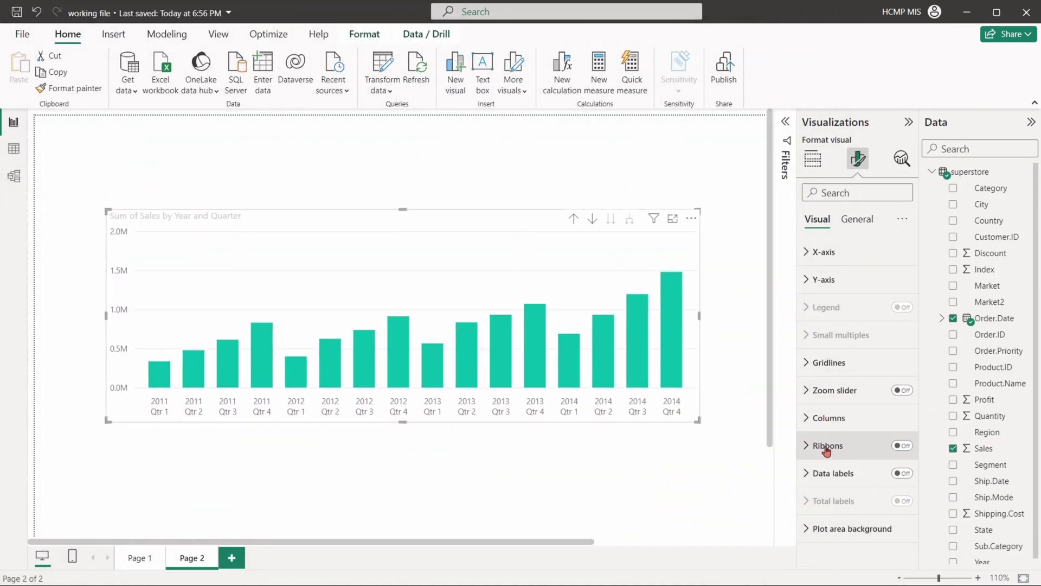
Connect the quarterly columns with ribbons that match the series colour.
{"action": "left_click", "coordinate": [903, 445]}
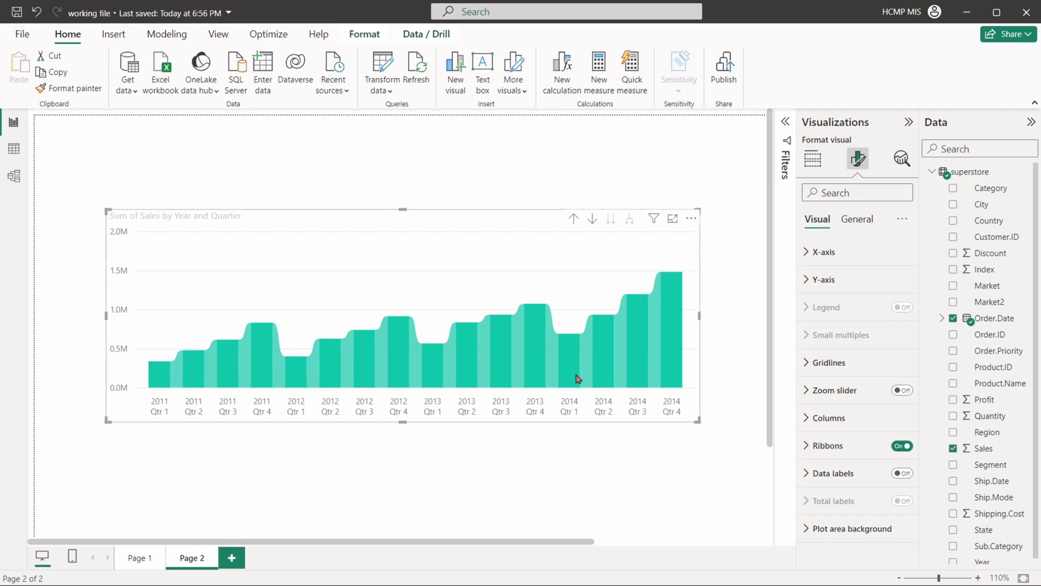
{"action": "left_click", "coordinate": [816, 446]}
{"action": "scroll", "coordinate": [825, 417], "scroll_direction": "down", "scroll_amount": 3}
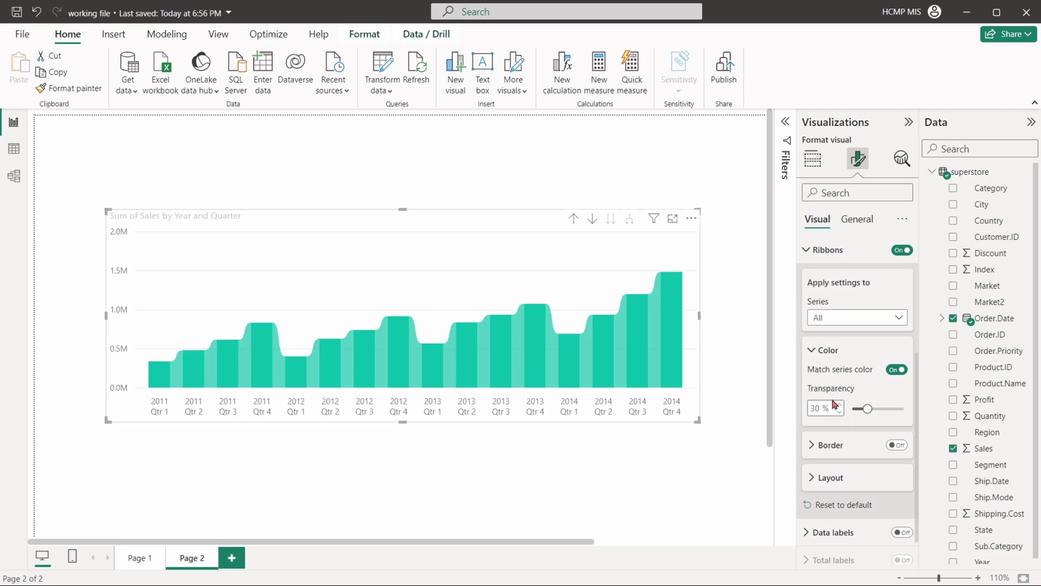
{"action": "left_click", "coordinate": [868, 409]}
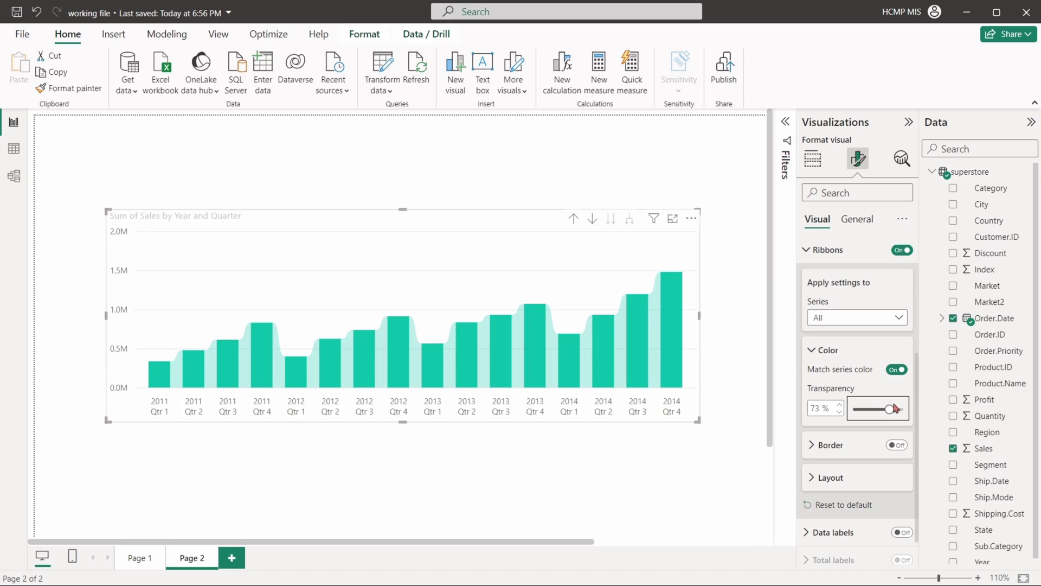
{"action": "left_click", "coordinate": [897, 370]}
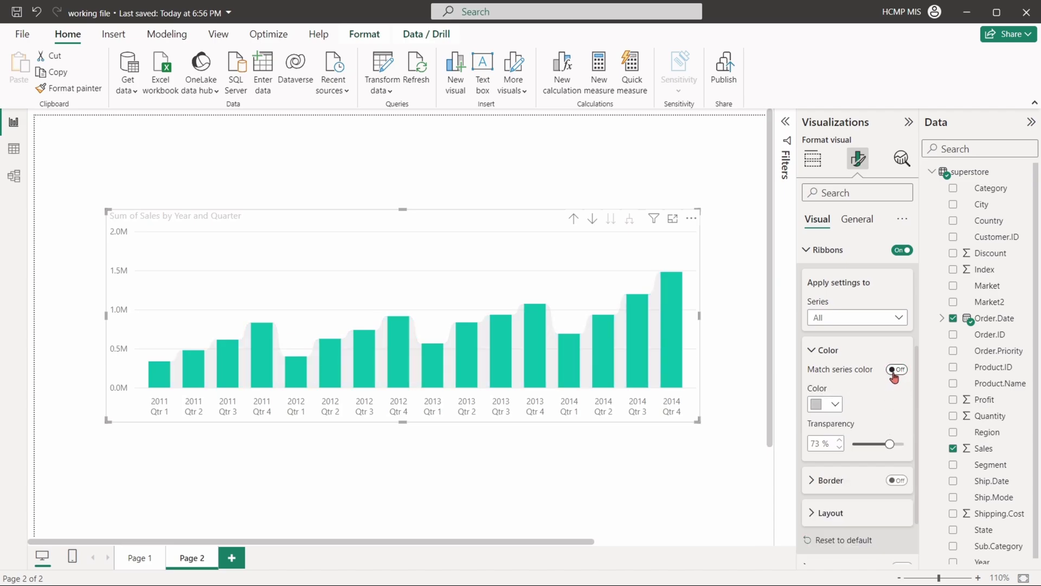
{"action": "left_click", "coordinate": [895, 374]}
{"action": "scroll", "coordinate": [866, 409], "scroll_direction": "down", "scroll_amount": 1}
Give the ribbons a dark teal border at 30% transparency.
{"action": "left_click", "coordinate": [897, 404]}
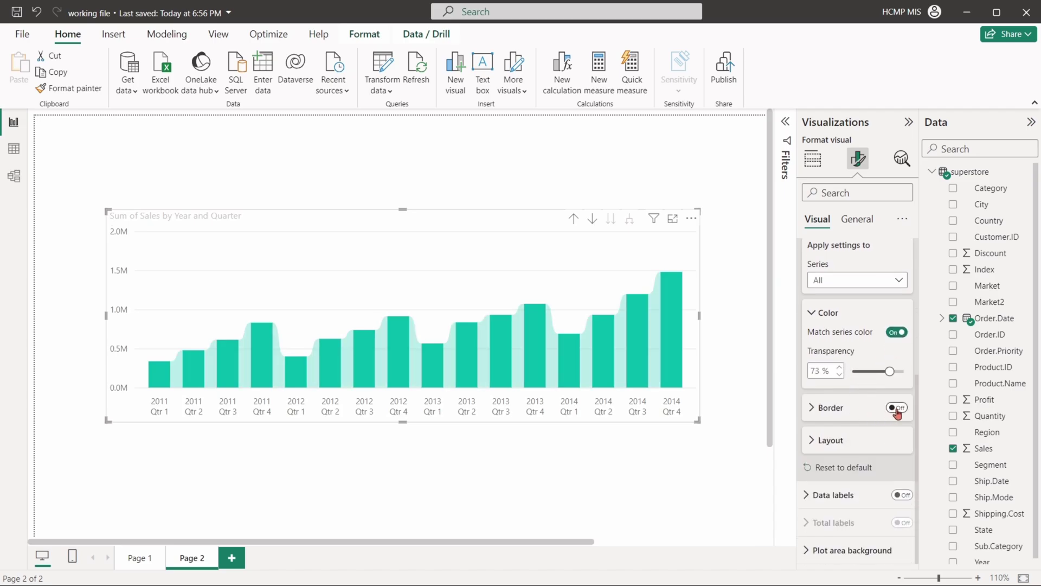
{"action": "left_click", "coordinate": [835, 408]}
{"action": "scroll", "coordinate": [835, 380], "scroll_direction": "down", "scroll_amount": 2}
{"action": "left_click", "coordinate": [834, 366]}
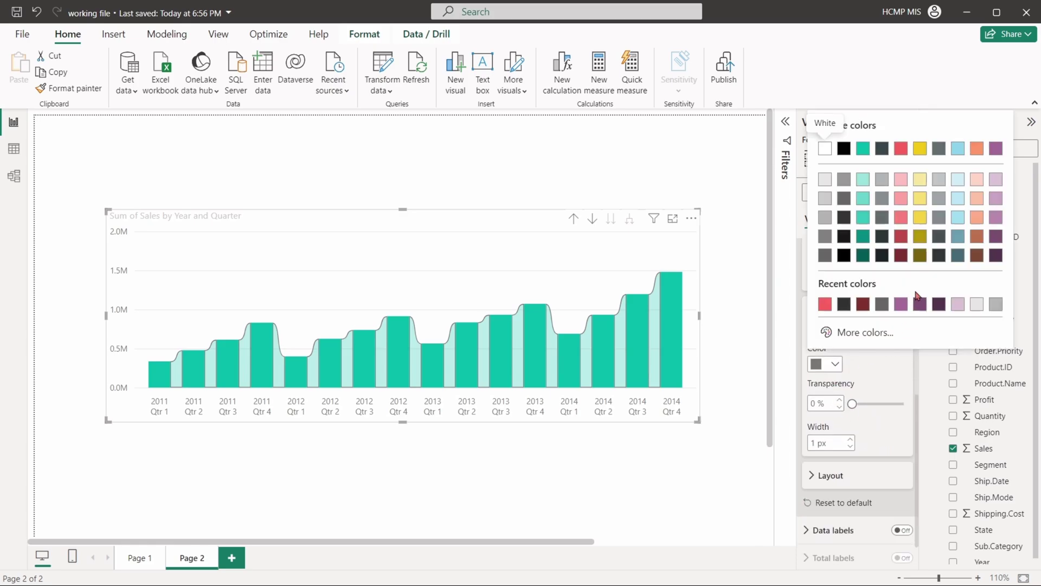
{"action": "left_click", "coordinate": [863, 256]}
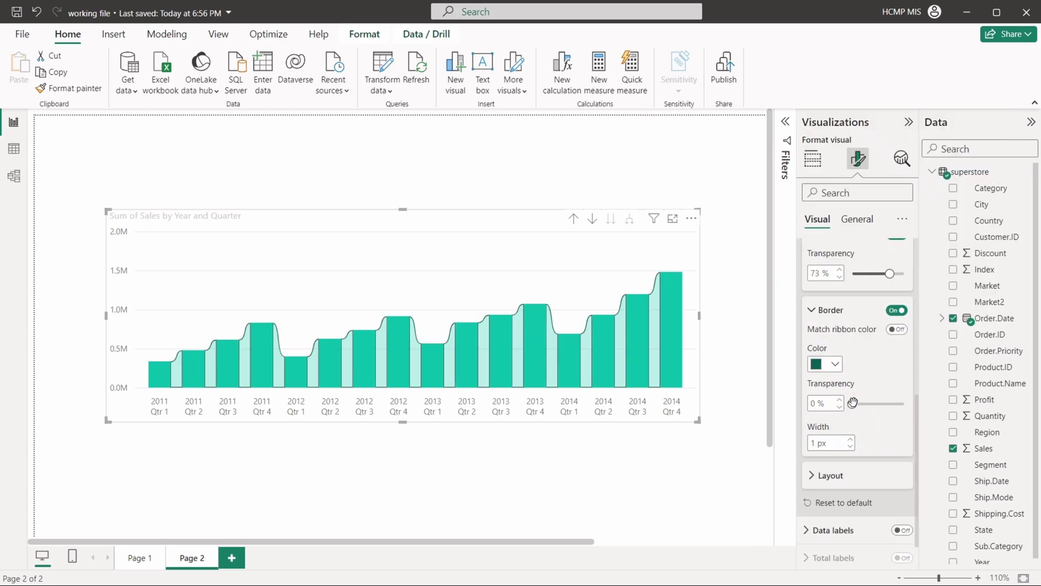
{"action": "left_click_drag", "start_coordinate": [853, 403], "coordinate": [862, 405]}
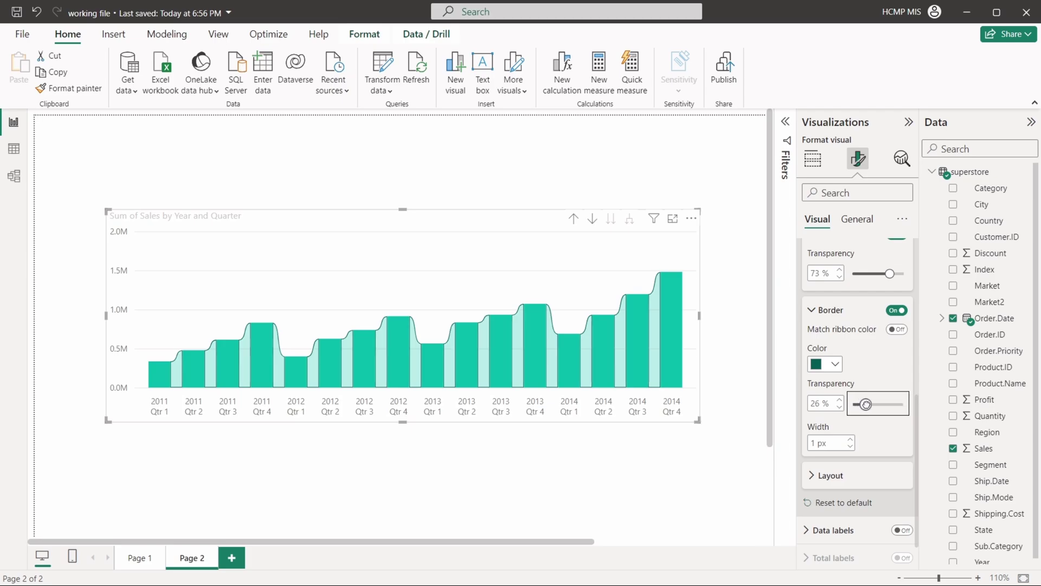
{"action": "left_click", "coordinate": [851, 440]}
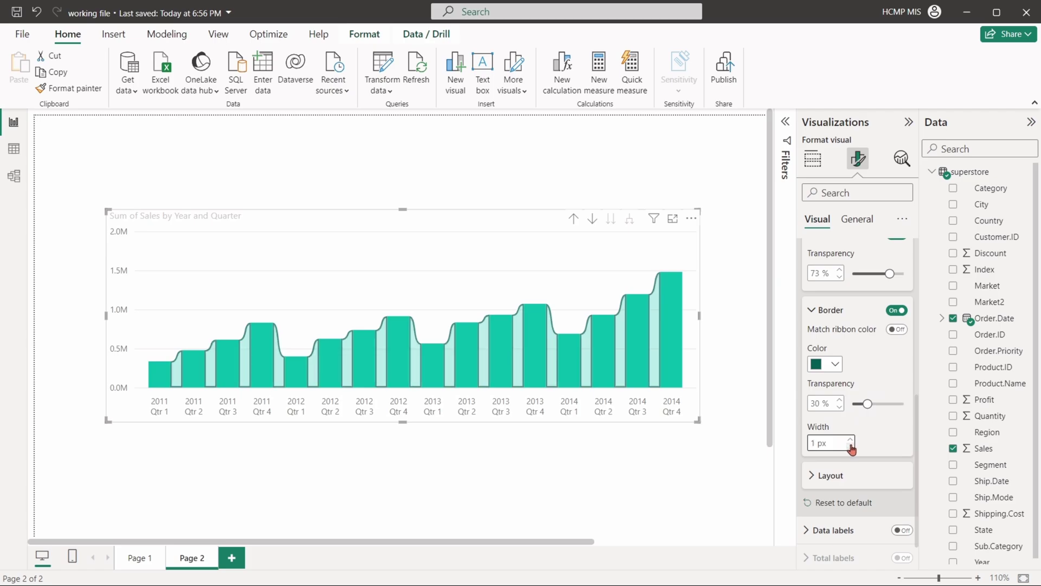
Increase the space between ribbons slightly.
{"action": "scroll", "coordinate": [866, 427], "scroll_direction": "down", "scroll_amount": 1}
{"action": "left_click", "coordinate": [837, 440]}
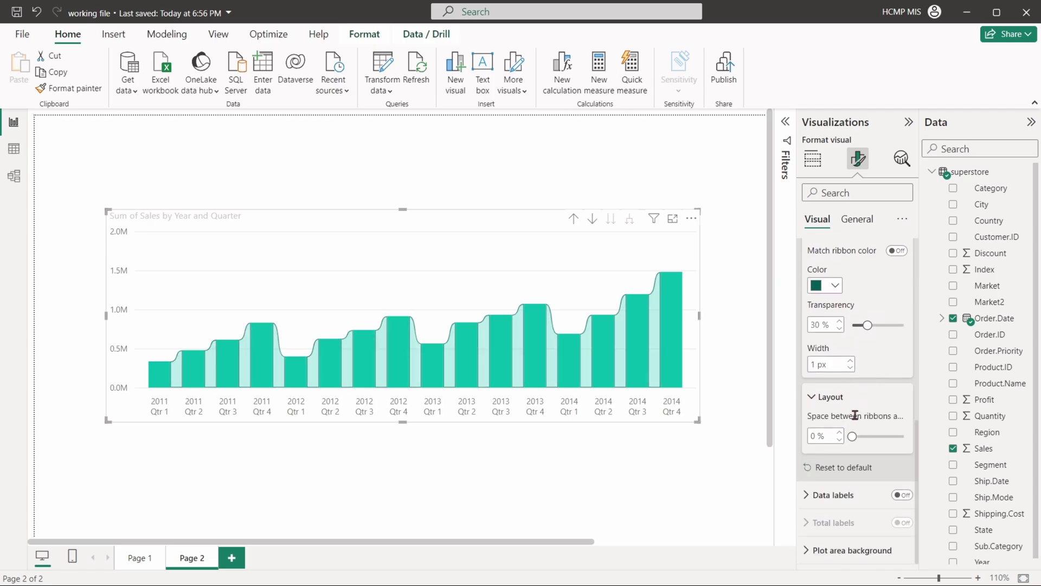
{"action": "left_click_drag", "start_coordinate": [853, 436], "coordinate": [864, 437]}
{"action": "key", "text": "Right"}
{"action": "key", "text": "Right"}
{"action": "key", "text": "Right"}
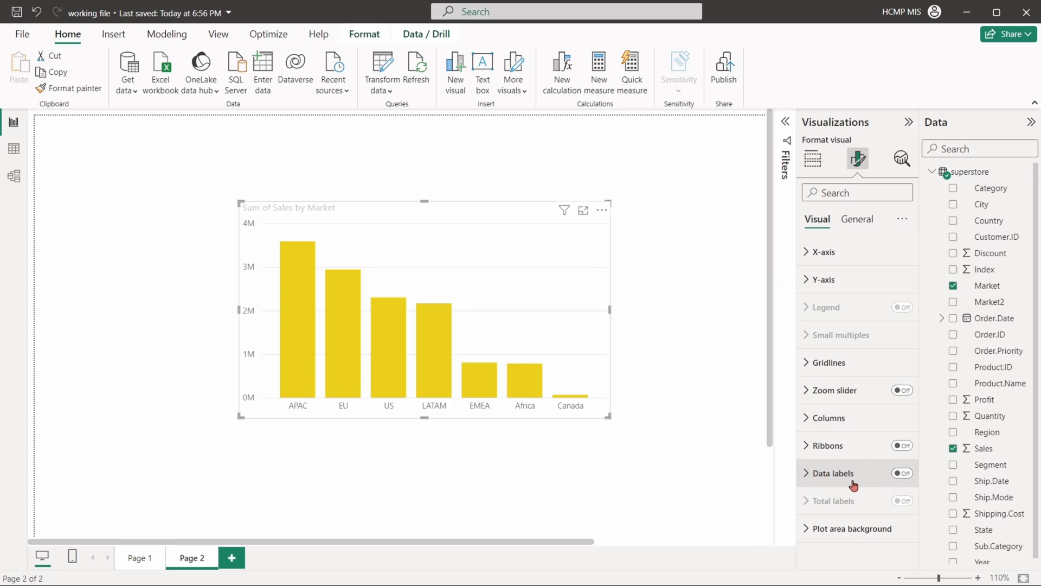
Turn on data labels for the market bars, first trying vertical labels inside the bar ends.
{"action": "left_click", "coordinate": [903, 474]}
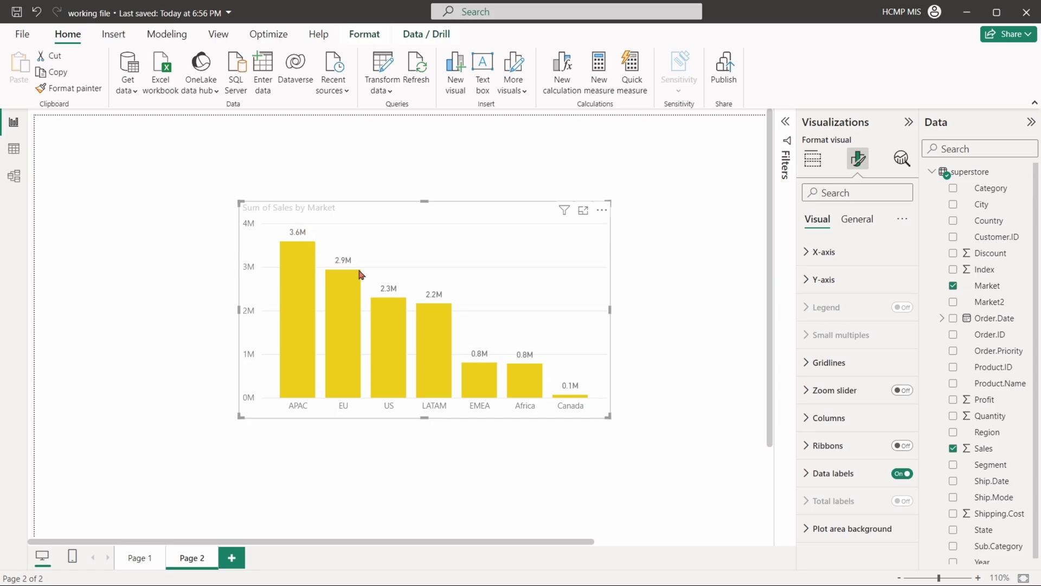
{"action": "left_click", "coordinate": [808, 473]}
{"action": "scroll", "coordinate": [860, 423], "scroll_direction": "down", "scroll_amount": 5}
{"action": "scroll", "coordinate": [859, 401], "scroll_direction": "up", "scroll_amount": 3}
{"action": "scroll", "coordinate": [846, 366], "scroll_direction": "down", "scroll_amount": 2}
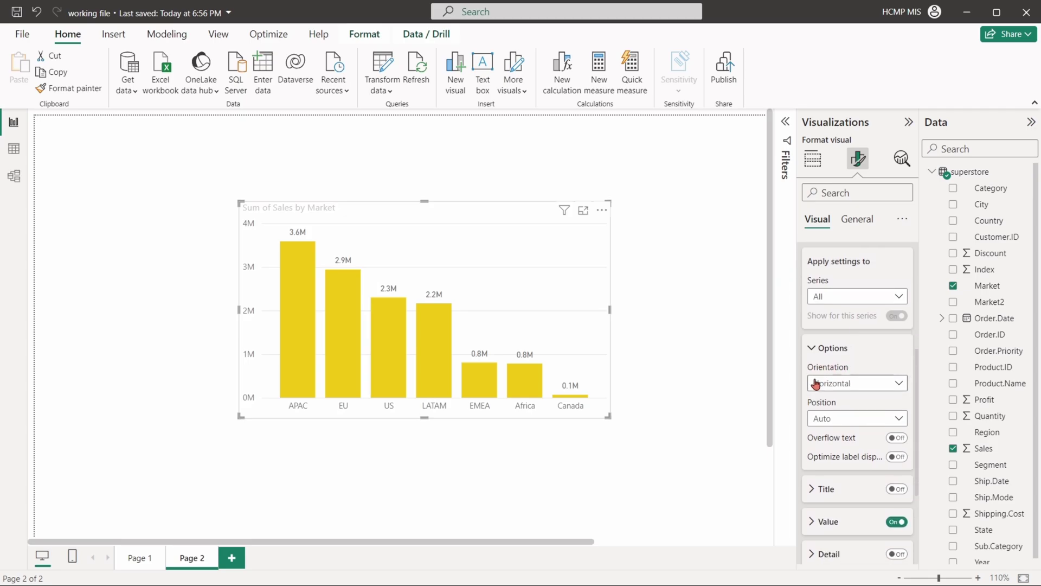
{"action": "left_click", "coordinate": [840, 385]}
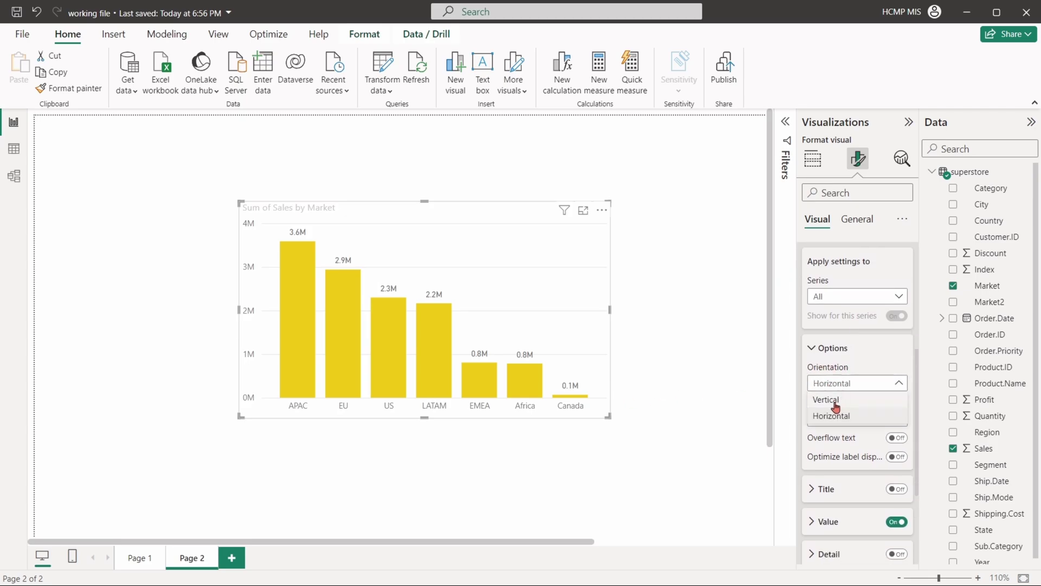
{"action": "left_click", "coordinate": [830, 403]}
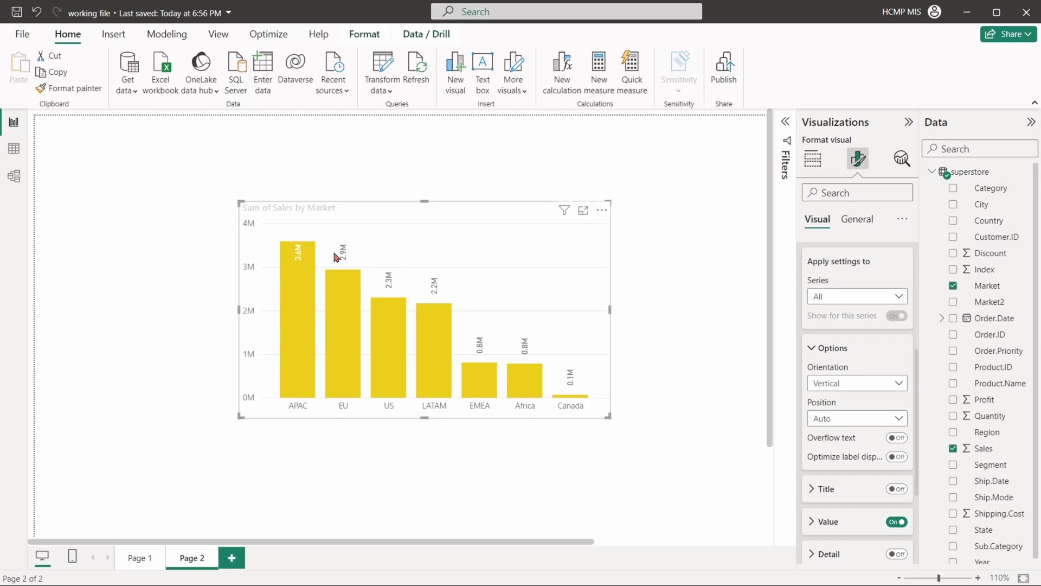
{"action": "left_click", "coordinate": [830, 422]}
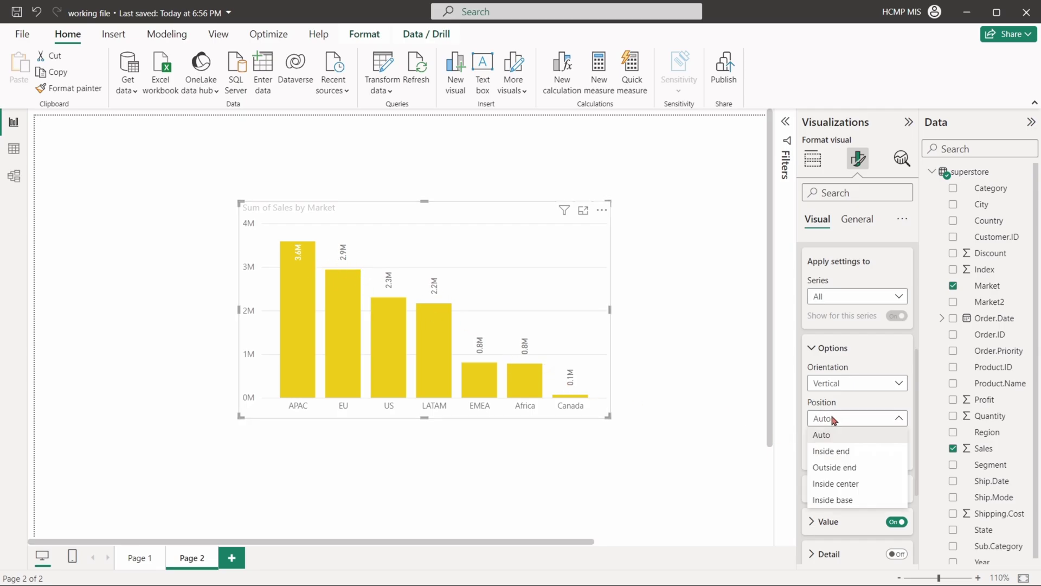
{"action": "left_click", "coordinate": [835, 451]}
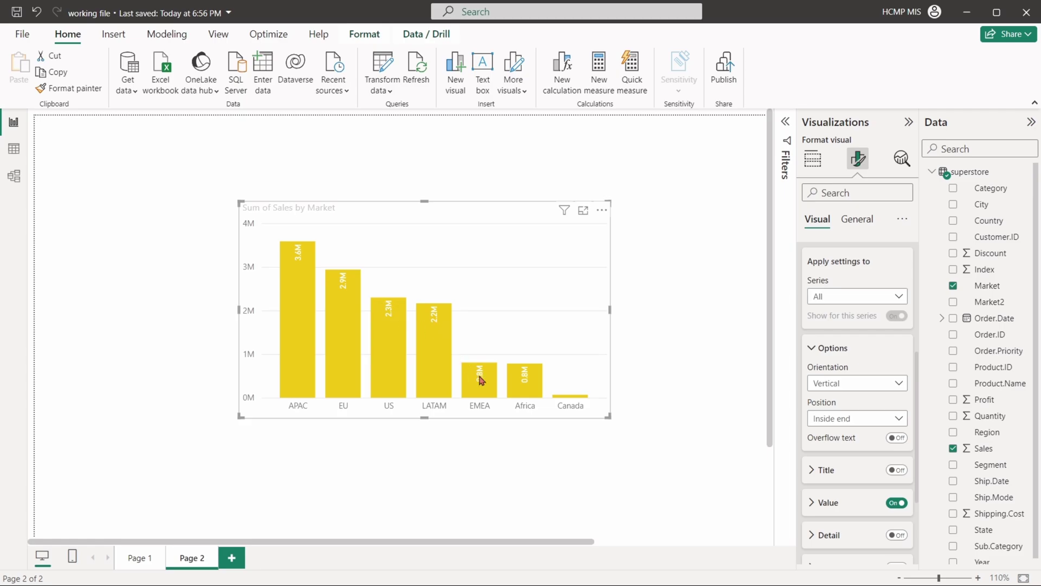
Make the data labels horizontal and place them at Outside end.
{"action": "left_click", "coordinate": [854, 383]}
{"action": "left_click", "coordinate": [829, 415]}
{"action": "left_click", "coordinate": [854, 418]}
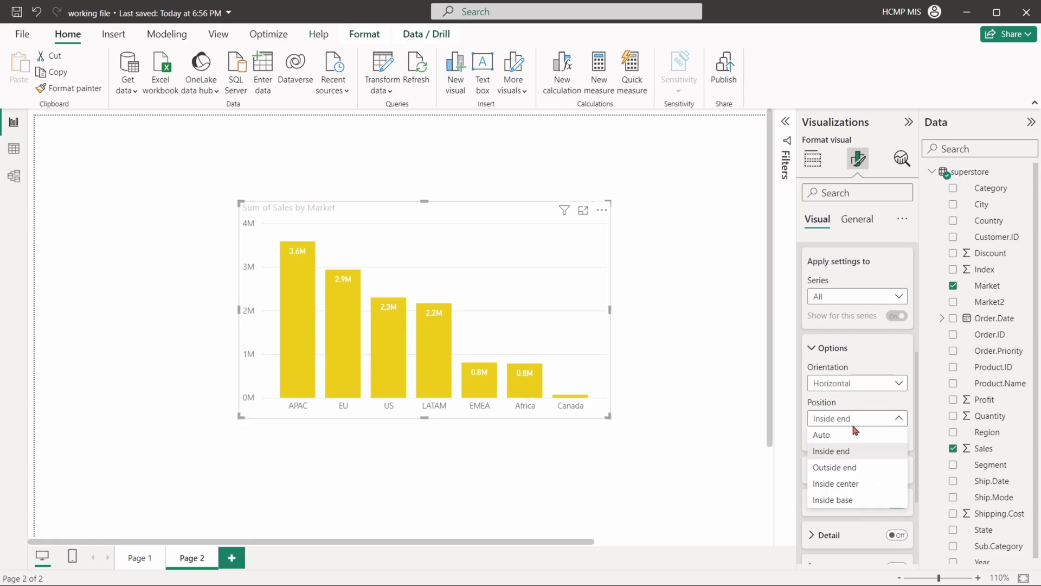
{"action": "left_click", "coordinate": [854, 473]}
{"action": "scroll", "coordinate": [857, 433], "scroll_direction": "down", "scroll_amount": 1}
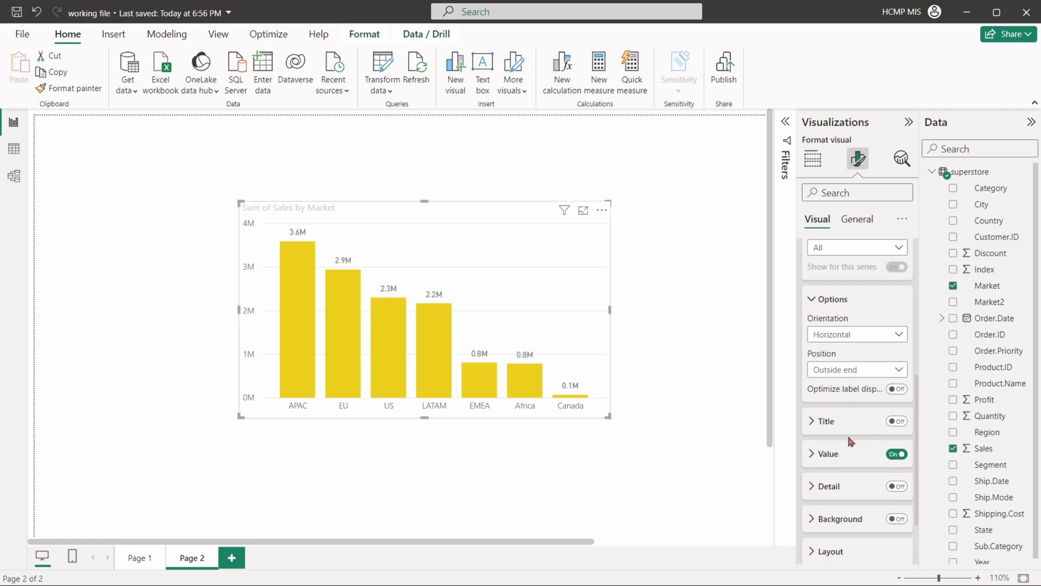
Add an italic grey 'Sum of Sales' series-name title to each label, 23% transparent.
{"action": "left_click", "coordinate": [896, 422]}
{"action": "left_click", "coordinate": [820, 423]}
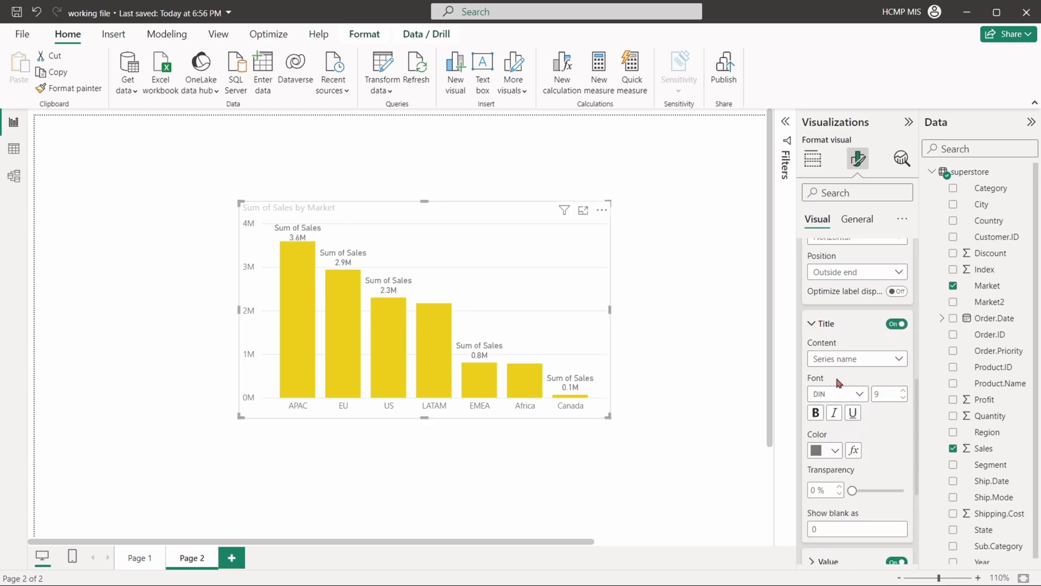
{"action": "left_click", "coordinate": [841, 362]}
{"action": "left_click", "coordinate": [841, 362]}
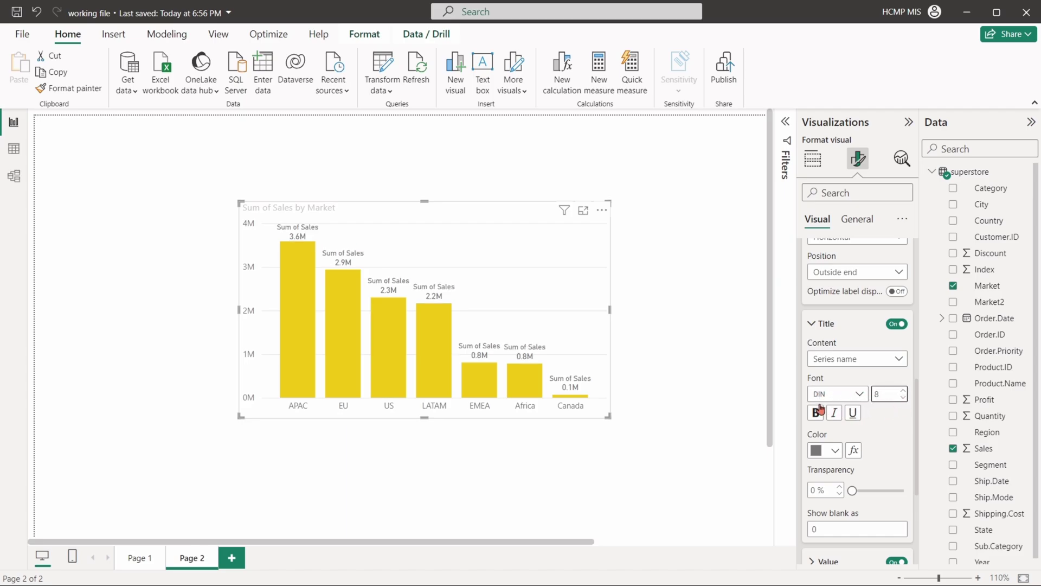
{"action": "left_click", "coordinate": [834, 413]}
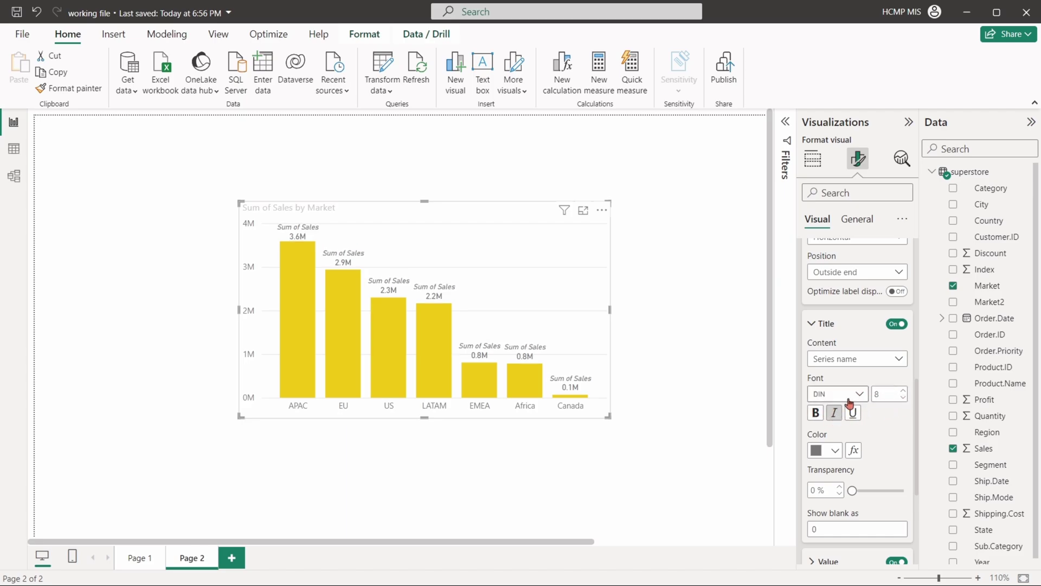
{"action": "left_click", "coordinate": [824, 450]}
{"action": "left_click", "coordinate": [823, 275]}
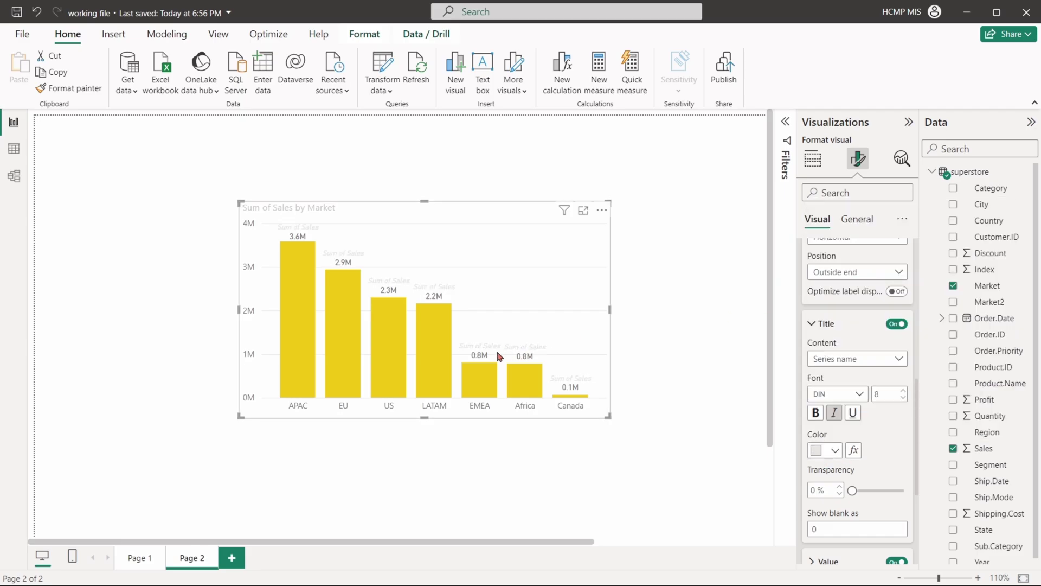
{"action": "left_click", "coordinate": [821, 450]}
{"action": "left_click", "coordinate": [825, 288]}
{"action": "scroll", "coordinate": [870, 462], "scroll_direction": "down", "scroll_amount": 1}
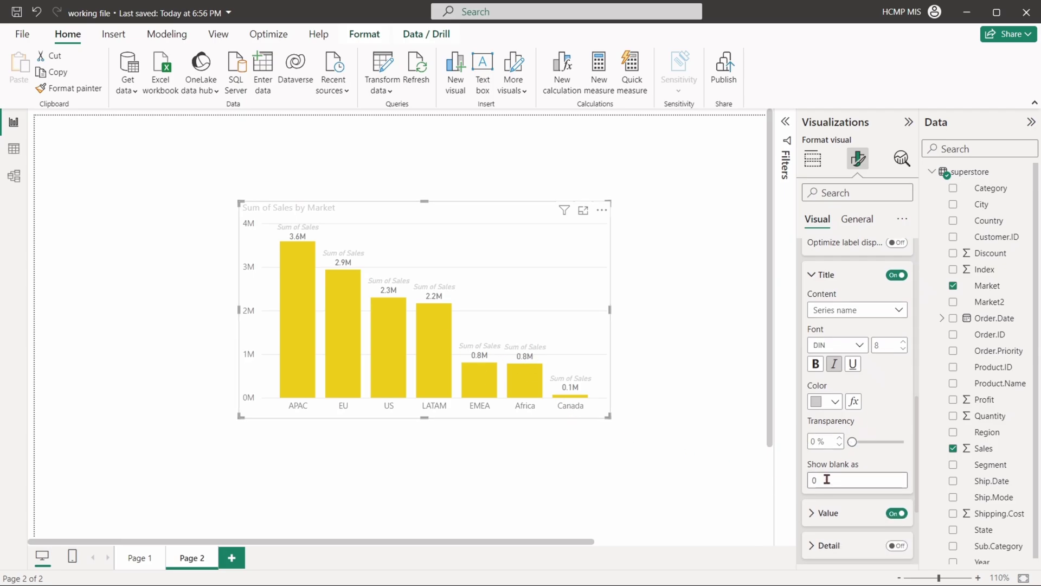
{"action": "left_click_drag", "start_coordinate": [852, 442], "coordinate": [864, 442]}
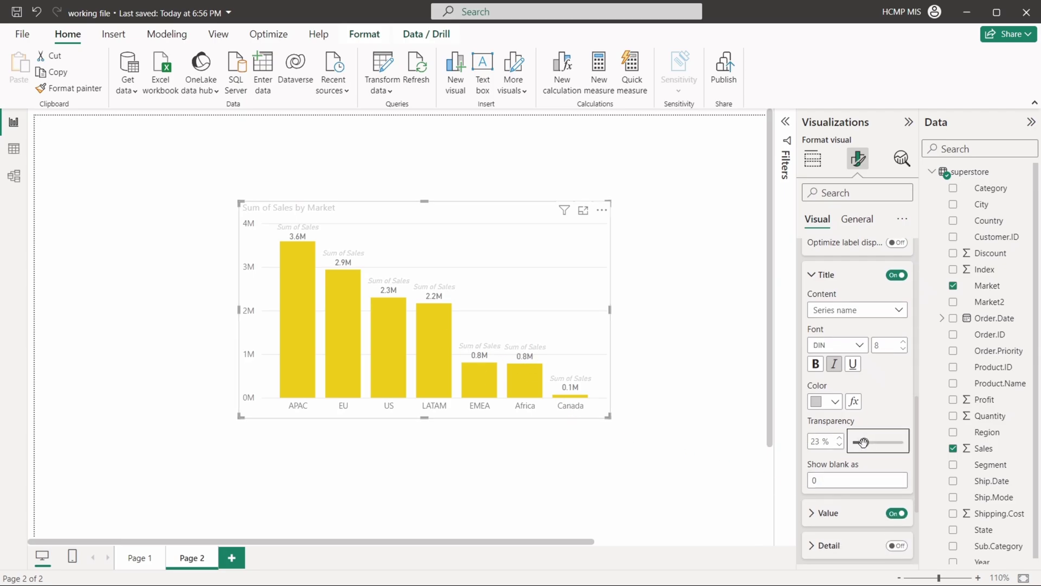
{"action": "scroll", "coordinate": [845, 476], "scroll_direction": "down", "scroll_amount": 3}
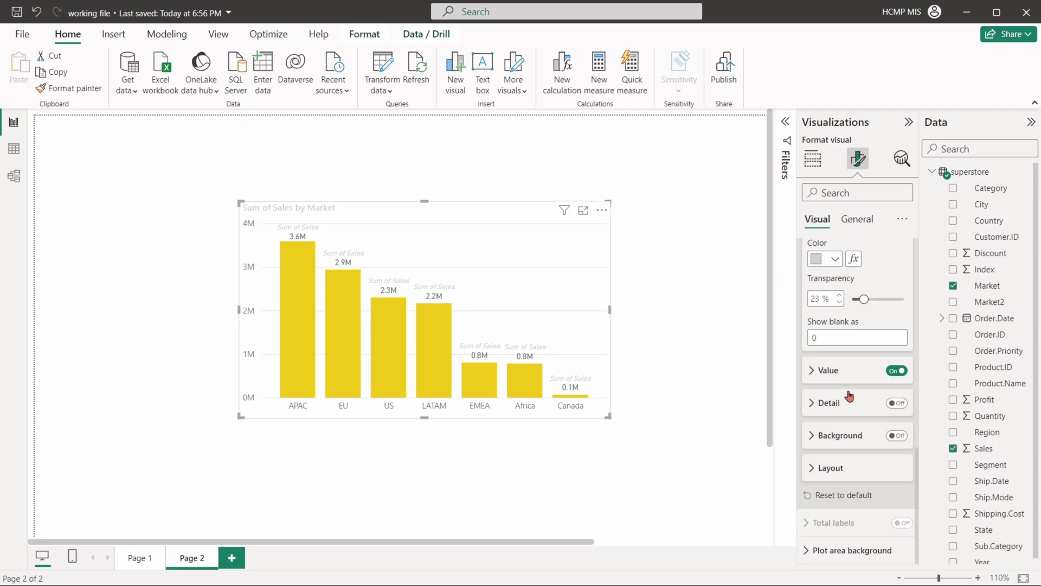
Make the bar value labels bold and show them with two decimal places.
{"action": "left_click", "coordinate": [828, 370]}
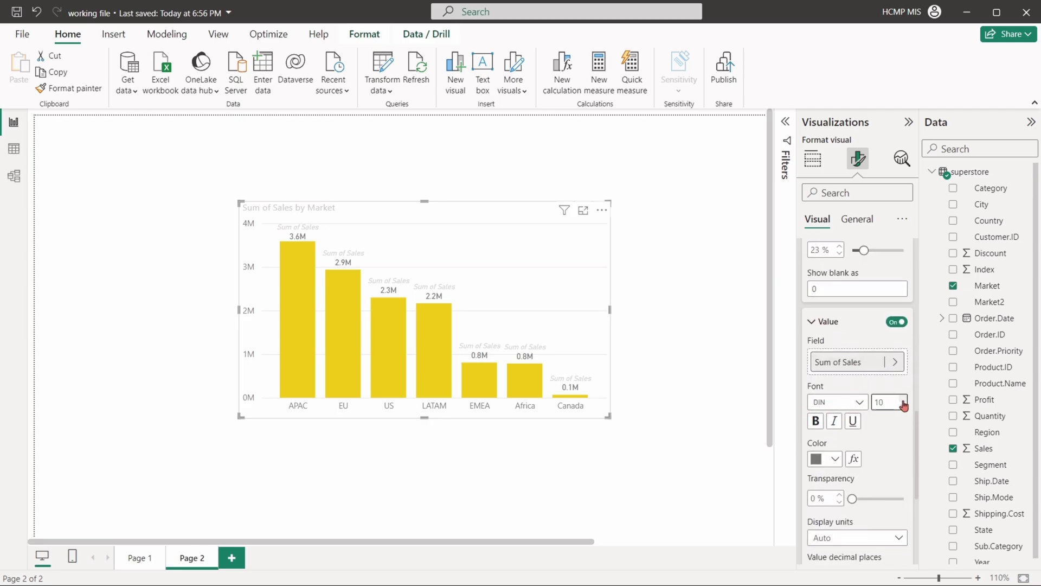
{"action": "left_click", "coordinate": [814, 420]}
{"action": "scroll", "coordinate": [861, 408], "scroll_direction": "down", "scroll_amount": 3}
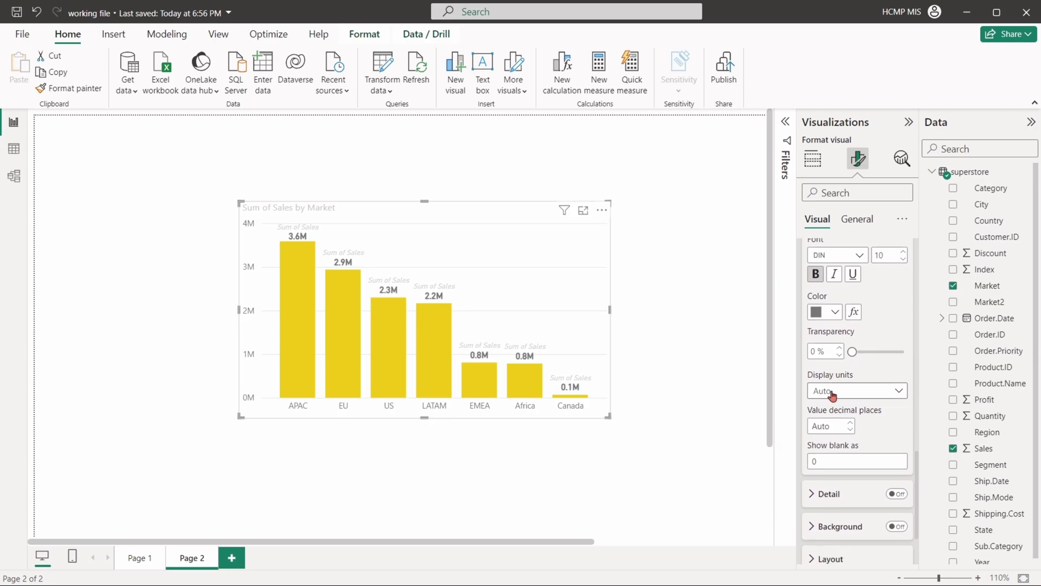
{"action": "left_click", "coordinate": [835, 392]}
{"action": "key", "text": "Escape"}
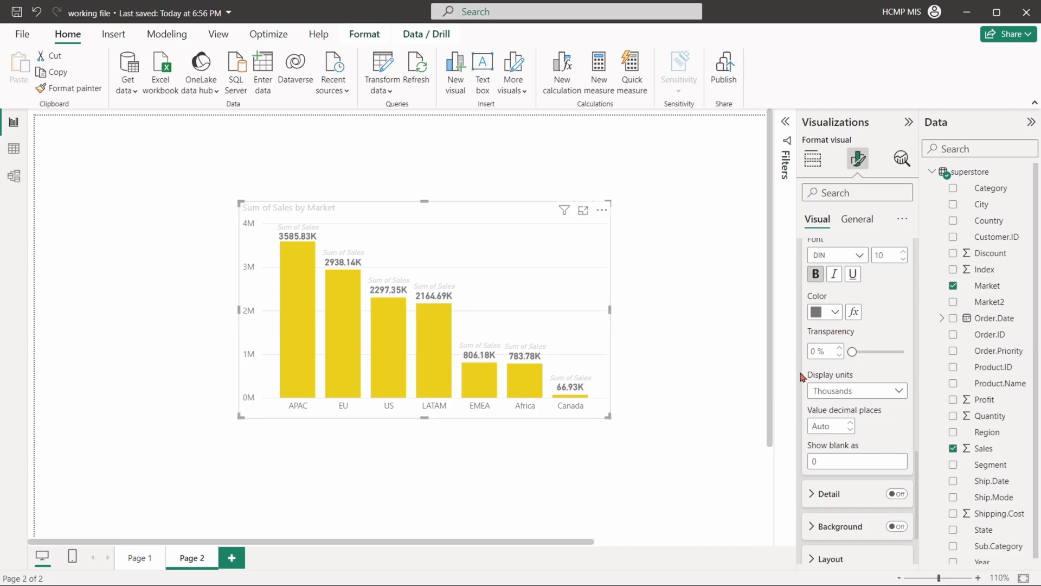
{"action": "left_click", "coordinate": [850, 423]}
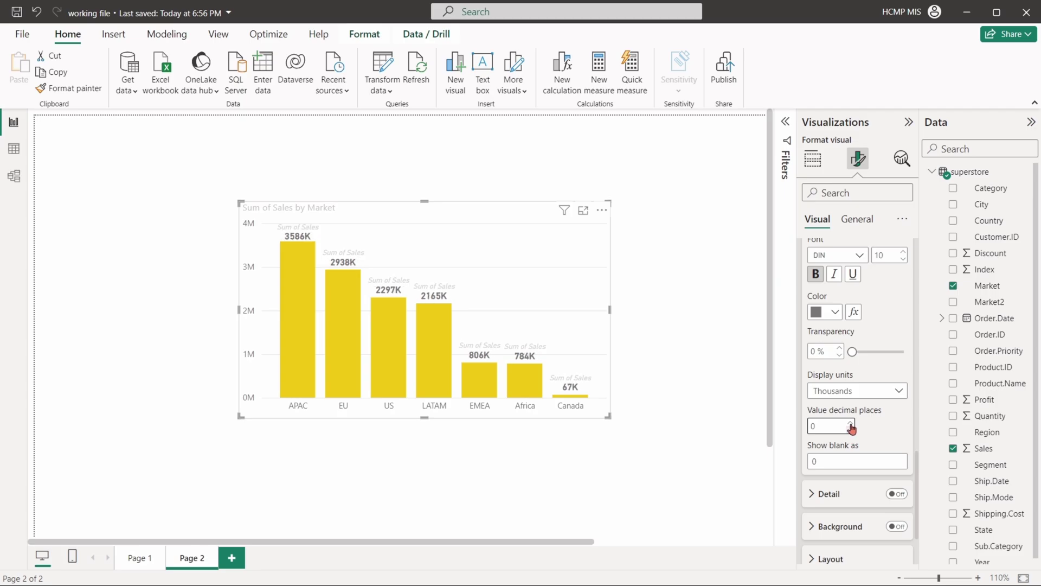
{"action": "left_click", "coordinate": [850, 423]}
{"action": "left_click", "coordinate": [851, 422]}
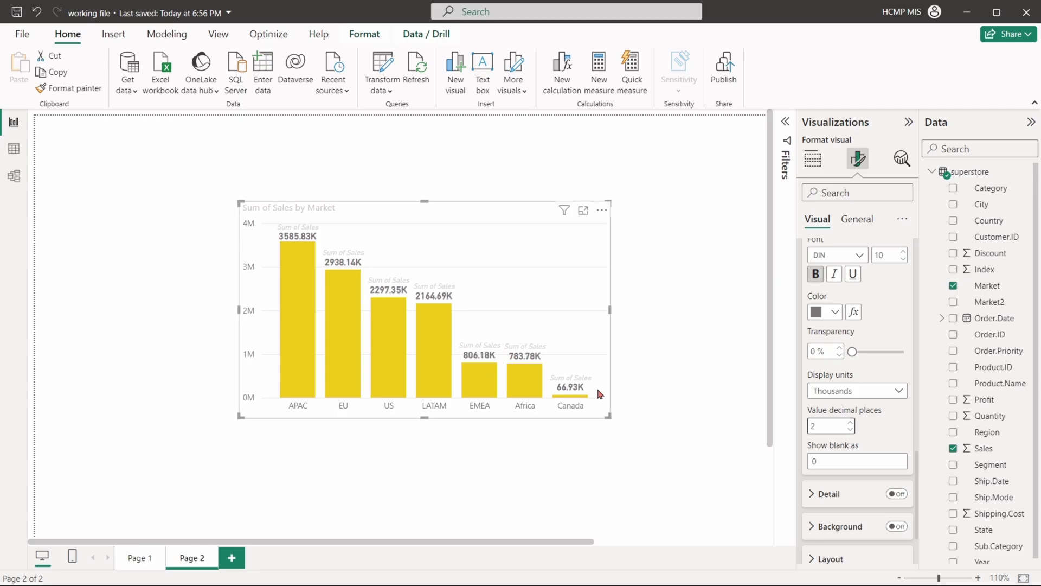
{"action": "scroll", "coordinate": [831, 416], "scroll_direction": "down", "scroll_amount": 2}
Turn on label detail and give the labels a grey background at 63% transparency.
{"action": "left_click", "coordinate": [896, 402]}
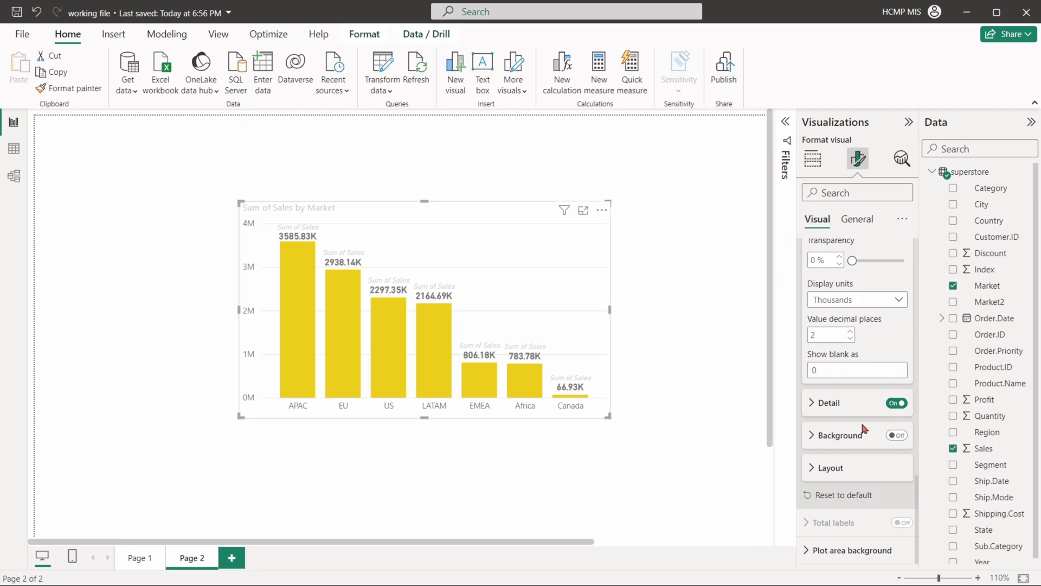
{"action": "left_click", "coordinate": [846, 404]}
{"action": "left_click", "coordinate": [845, 405]}
{"action": "left_click", "coordinate": [895, 434]}
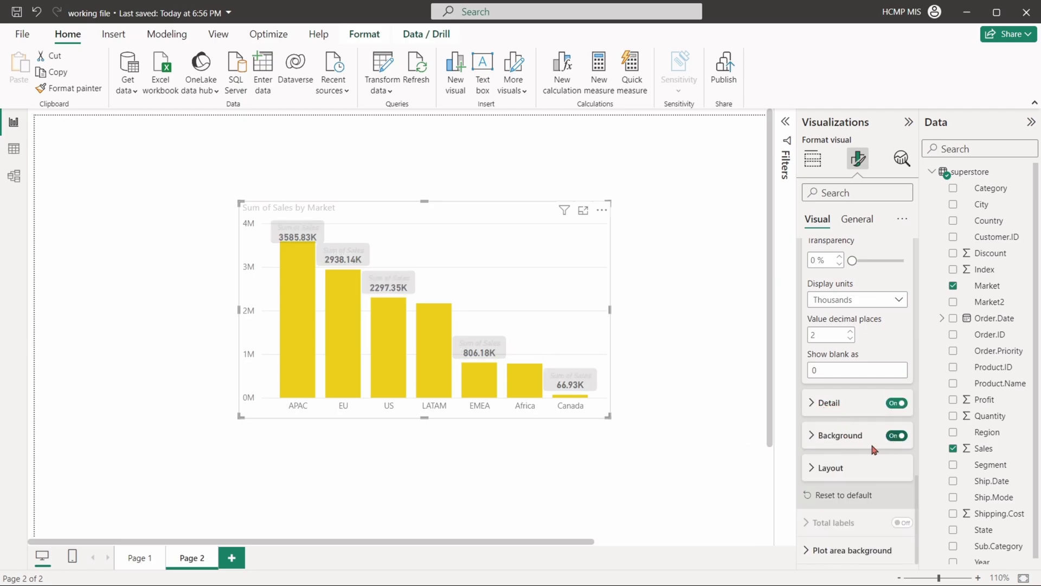
{"action": "left_click", "coordinate": [815, 435]}
{"action": "left_click", "coordinate": [832, 421]}
{"action": "left_click", "coordinate": [833, 421]}
{"action": "left_click", "coordinate": [823, 421]}
{"action": "left_click", "coordinate": [844, 361]}
{"action": "left_click_drag", "start_coordinate": [897, 461], "coordinate": [880, 461]}
Switch the data label layout to single line, then to multi-line.
{"action": "scroll", "coordinate": [886, 457], "scroll_direction": "up", "scroll_amount": 2}
{"action": "scroll", "coordinate": [867, 461], "scroll_direction": "down", "scroll_amount": 3}
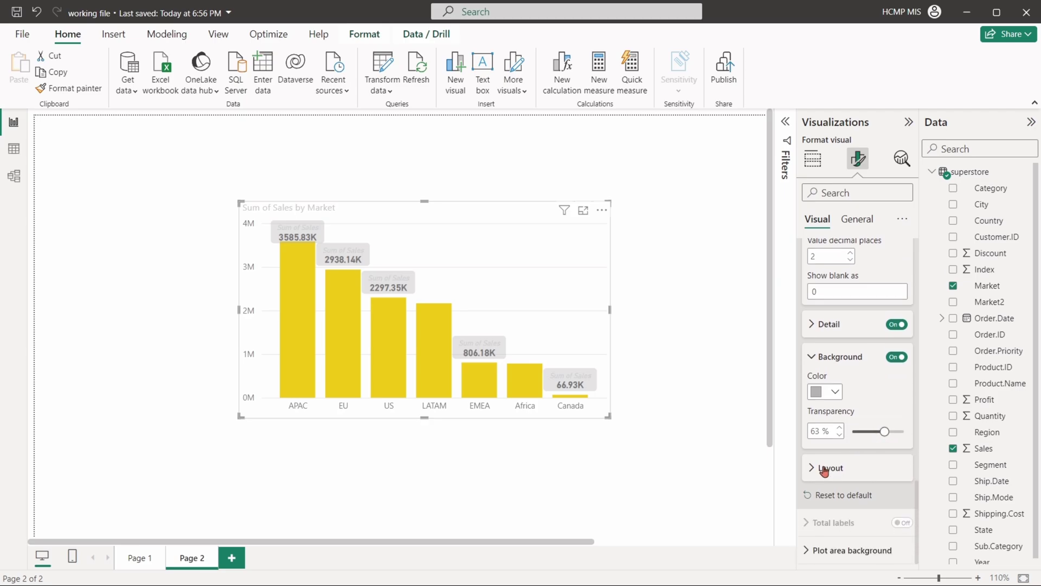
{"action": "left_click", "coordinate": [821, 468]}
{"action": "scroll", "coordinate": [851, 466], "scroll_direction": "down", "scroll_amount": 2}
{"action": "left_click", "coordinate": [866, 431]}
{"action": "left_click", "coordinate": [860, 462]}
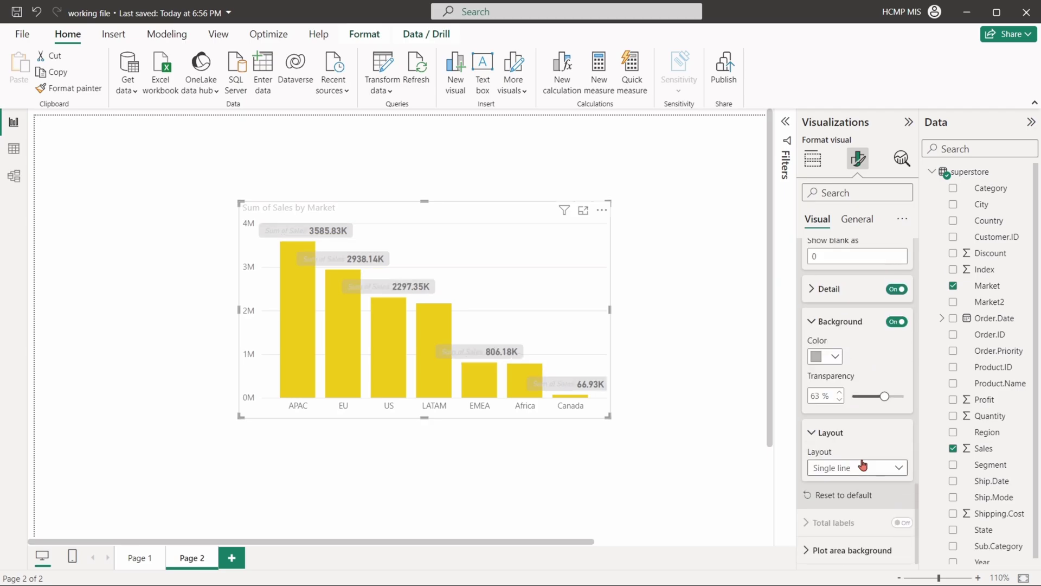
{"action": "left_click", "coordinate": [851, 468]}
{"action": "left_click", "coordinate": [846, 485]}
{"action": "scroll", "coordinate": [853, 470], "scroll_direction": "down", "scroll_amount": 1}
Right-align the label text, try Aerial and Dark map styles, and enlarge the map visual.
{"action": "left_click", "coordinate": [852, 467]}
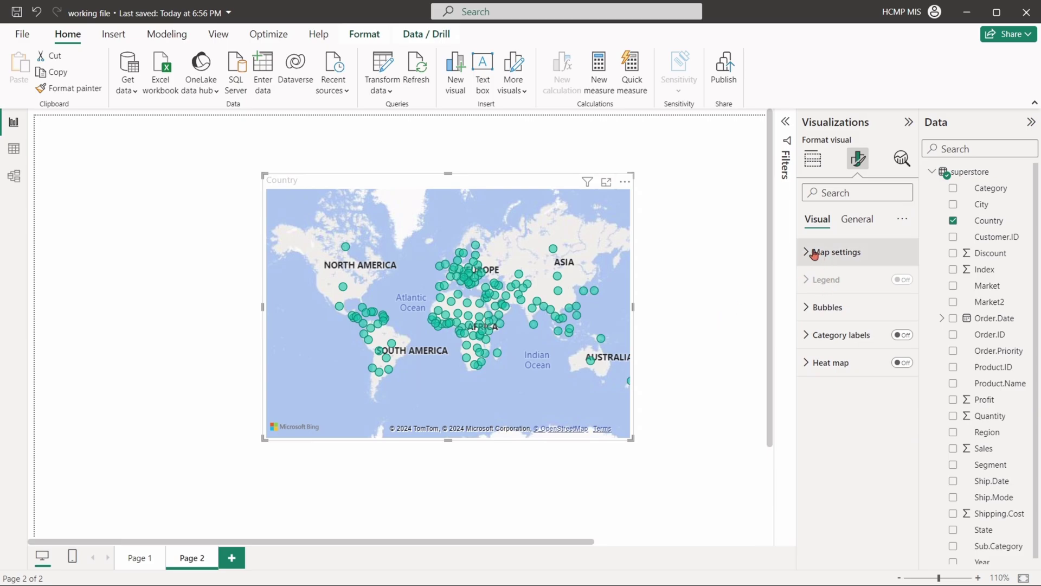
{"action": "left_click", "coordinate": [813, 253]}
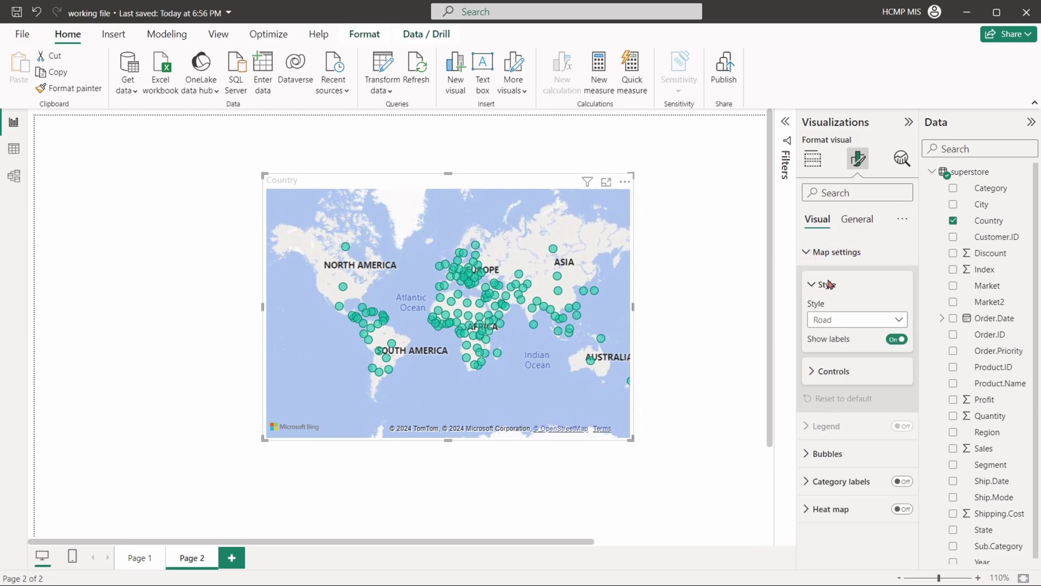
{"action": "left_click", "coordinate": [829, 320]}
{"action": "left_click", "coordinate": [818, 402]}
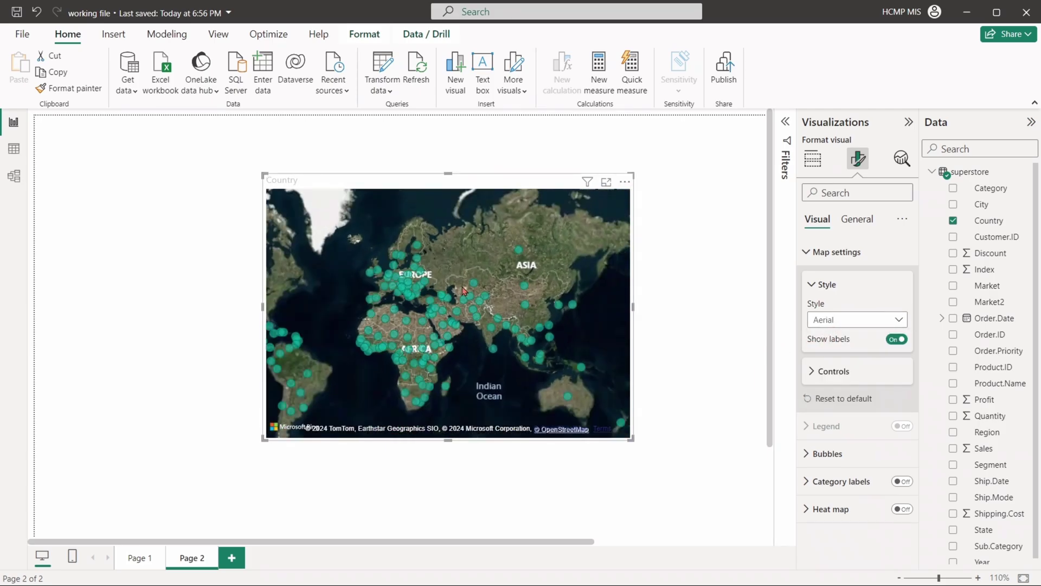
{"action": "left_click", "coordinate": [846, 320]}
{"action": "left_click", "coordinate": [829, 352]}
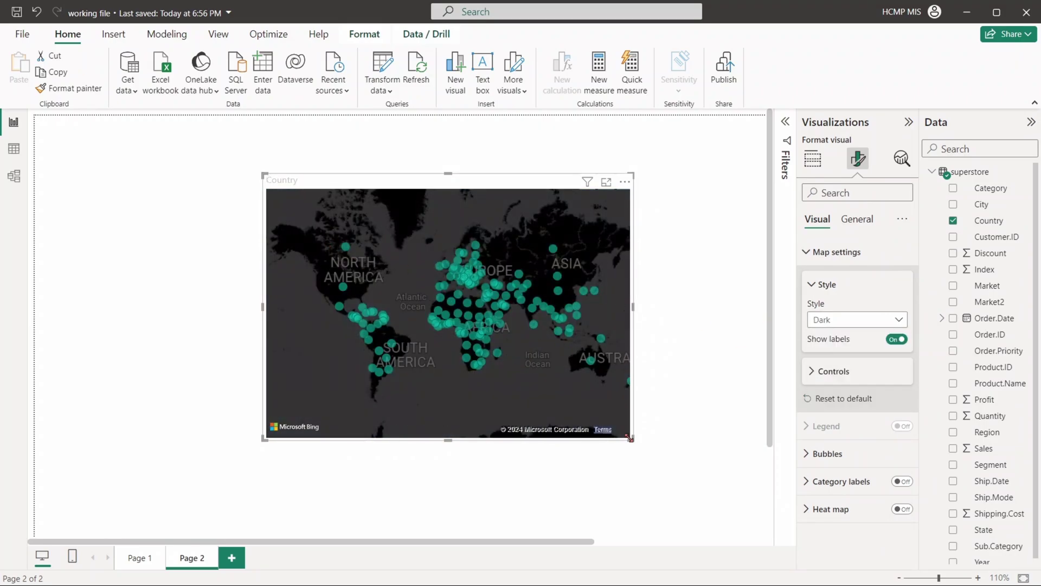
{"action": "left_click_drag", "start_coordinate": [630, 438], "coordinate": [684, 460]}
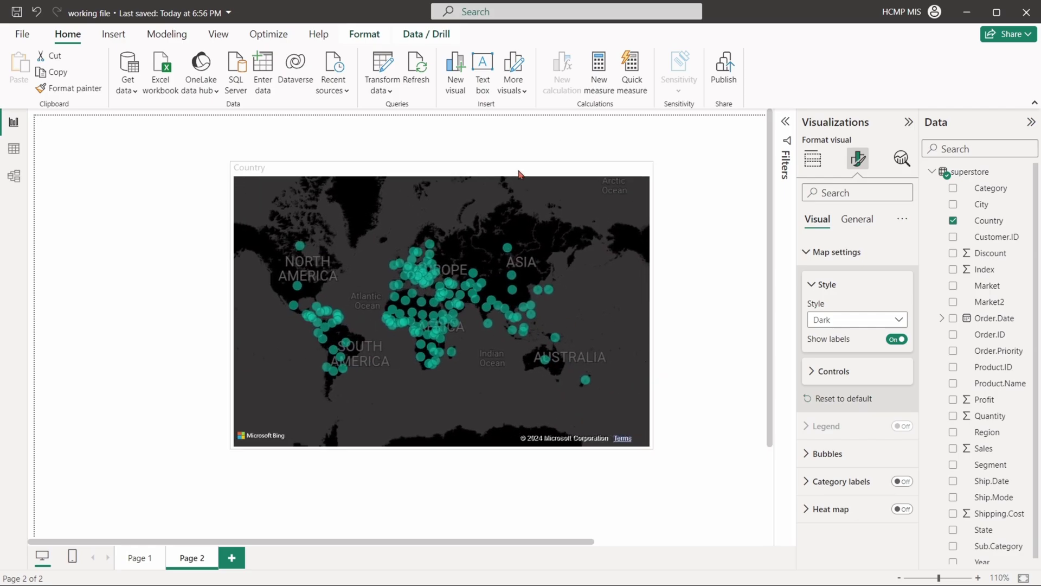
Settle the Country map on the Grayscale style after trying Light and Road.
{"action": "left_click", "coordinate": [854, 319]}
{"action": "left_click", "coordinate": [834, 369]}
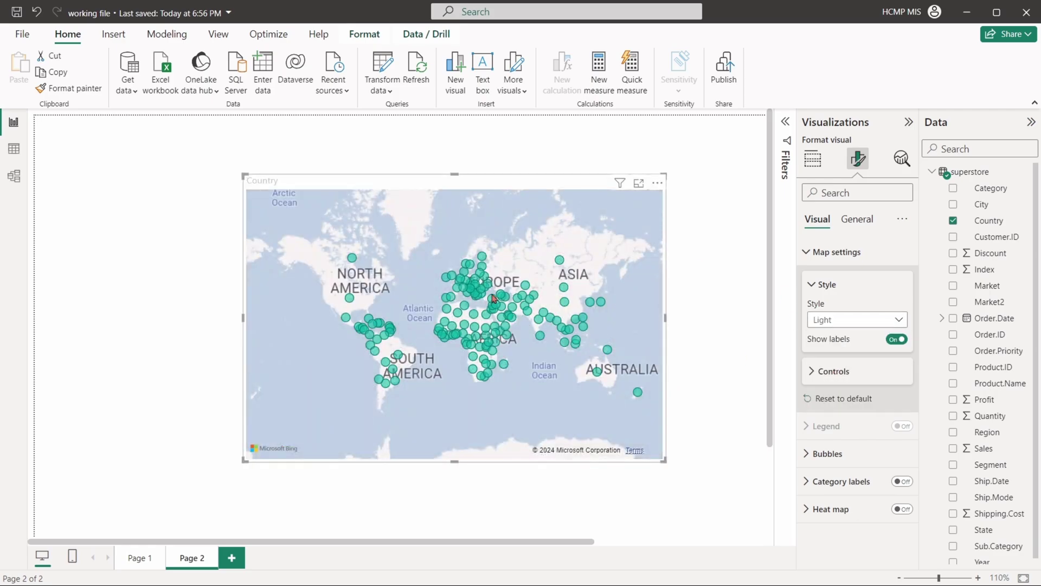
{"action": "left_click", "coordinate": [854, 319]}
{"action": "left_click", "coordinate": [837, 385]}
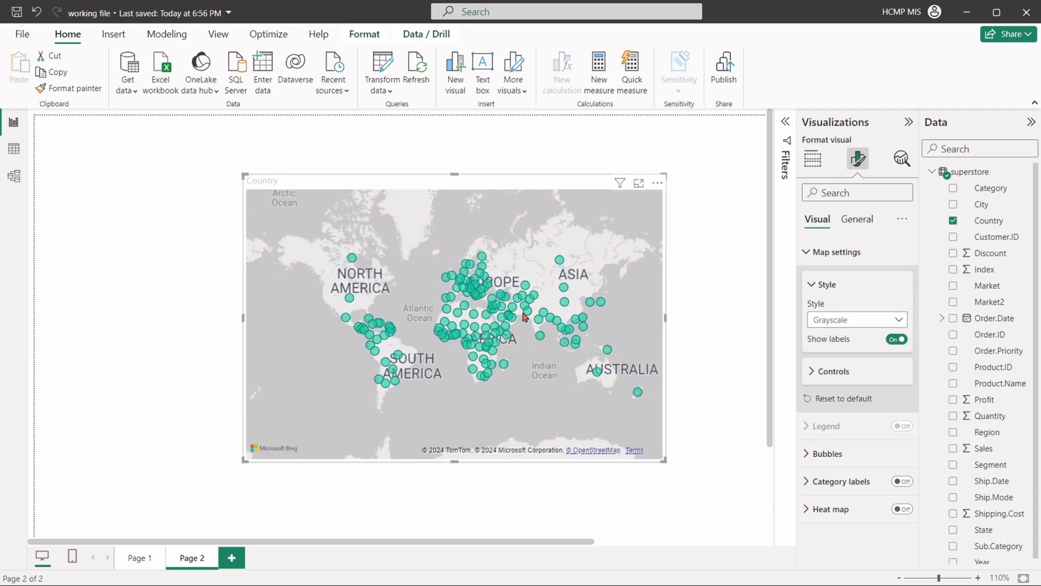
{"action": "left_click", "coordinate": [854, 319]}
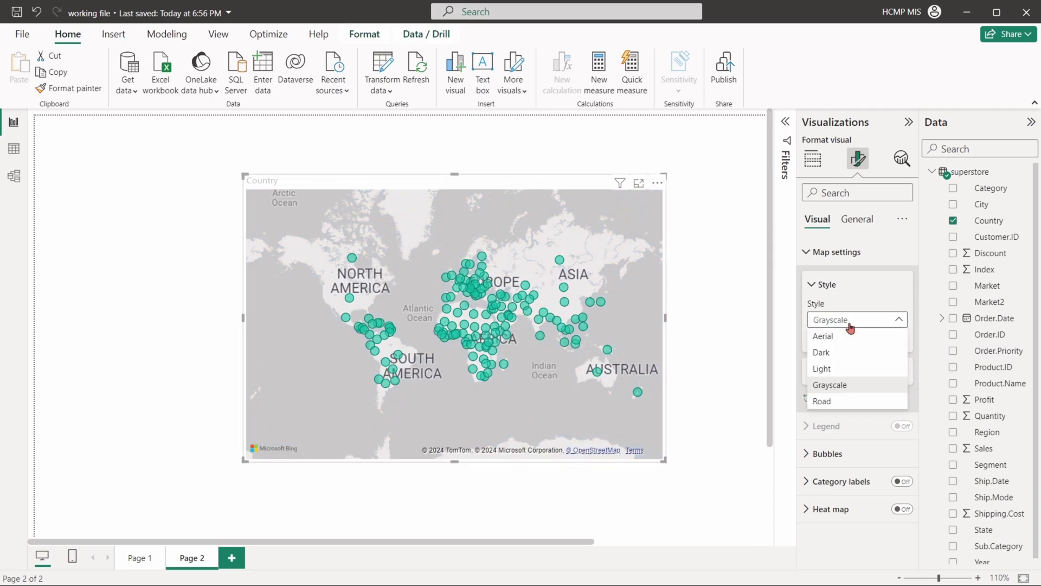
{"action": "left_click", "coordinate": [835, 402]}
{"action": "left_click", "coordinate": [854, 320]}
{"action": "left_click", "coordinate": [824, 386]}
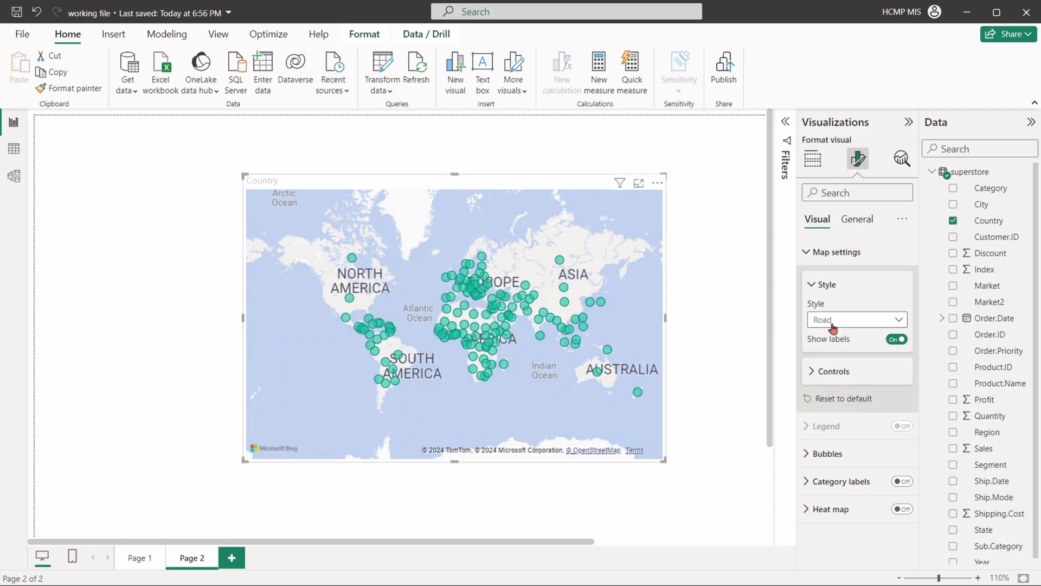
{"action": "left_click", "coordinate": [825, 284]}
Turn on zoom buttons for the Country map, test zooming and panning, then return to the world view.
{"action": "left_click", "coordinate": [813, 321]}
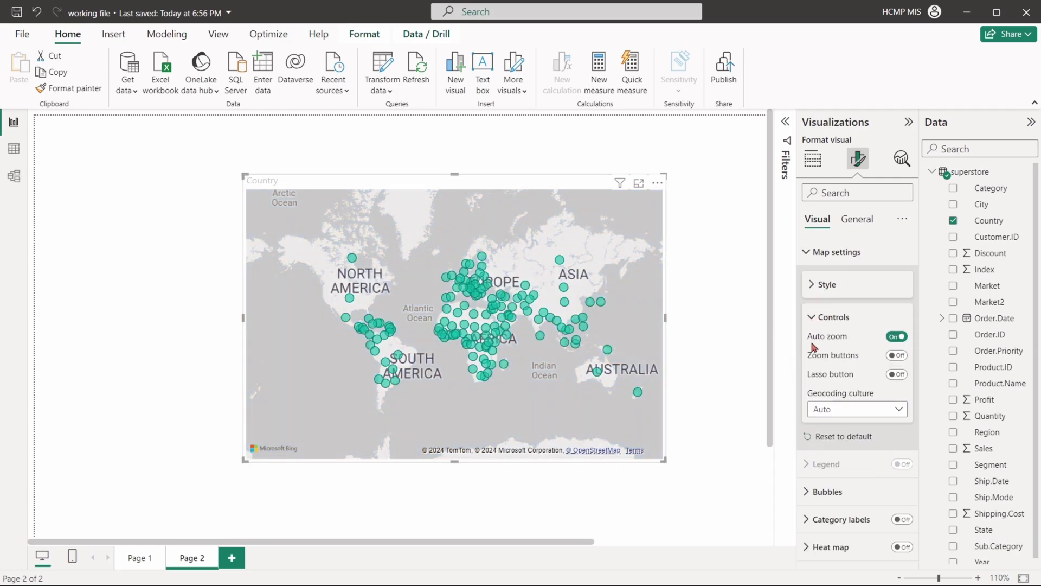
{"action": "left_click", "coordinate": [895, 356]}
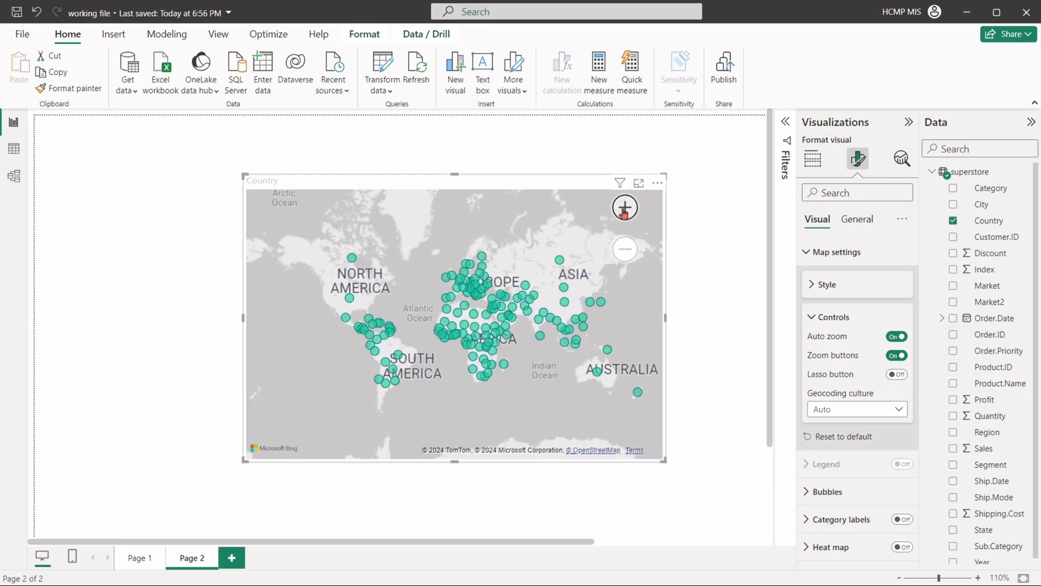
{"action": "left_click", "coordinate": [624, 208]}
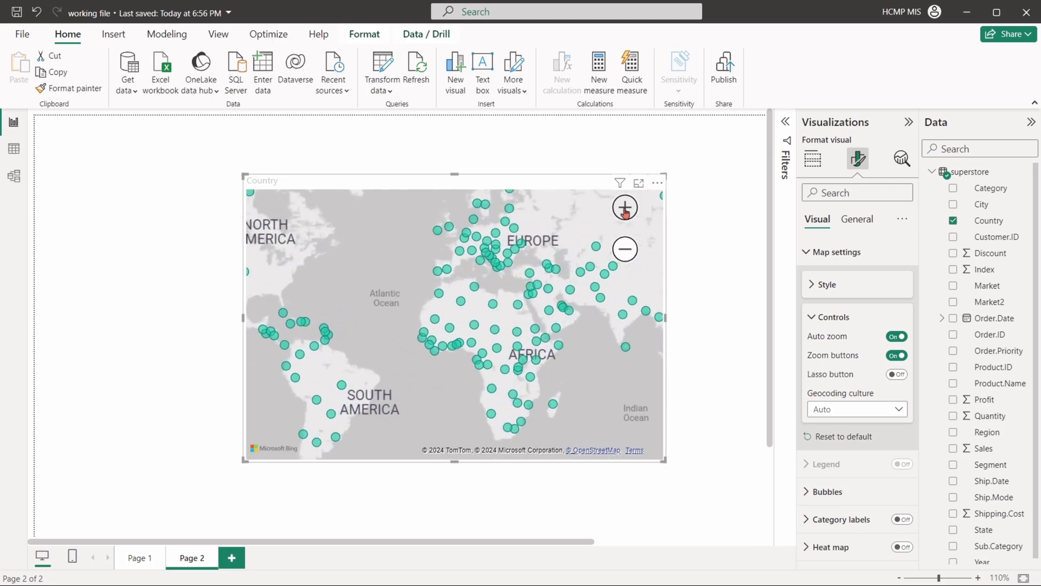
{"action": "left_click", "coordinate": [625, 209]}
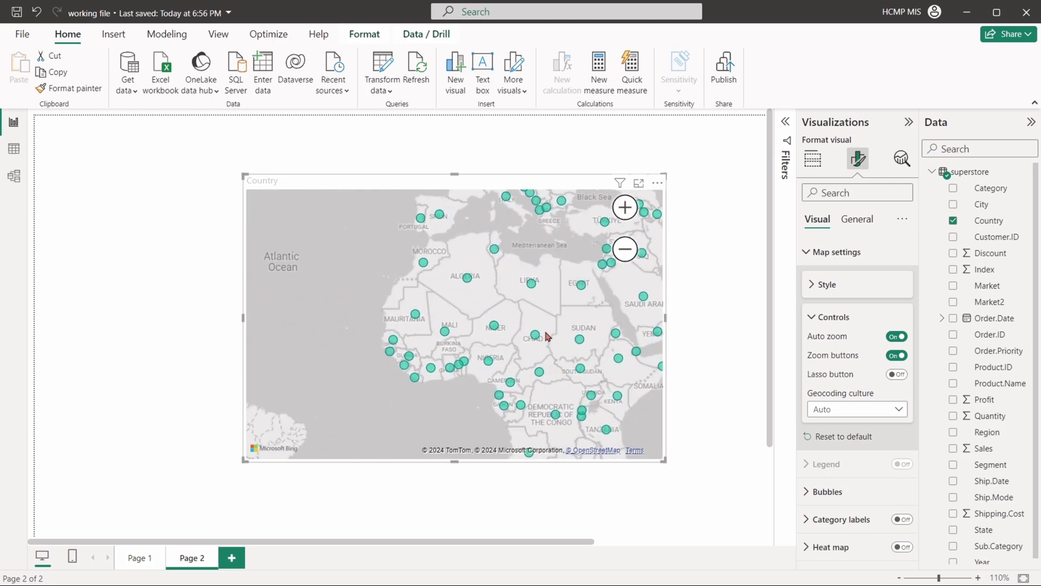
{"action": "left_click_drag", "start_coordinate": [546, 356], "coordinate": [515, 401]}
{"action": "left_click_drag", "start_coordinate": [539, 325], "coordinate": [509, 373]}
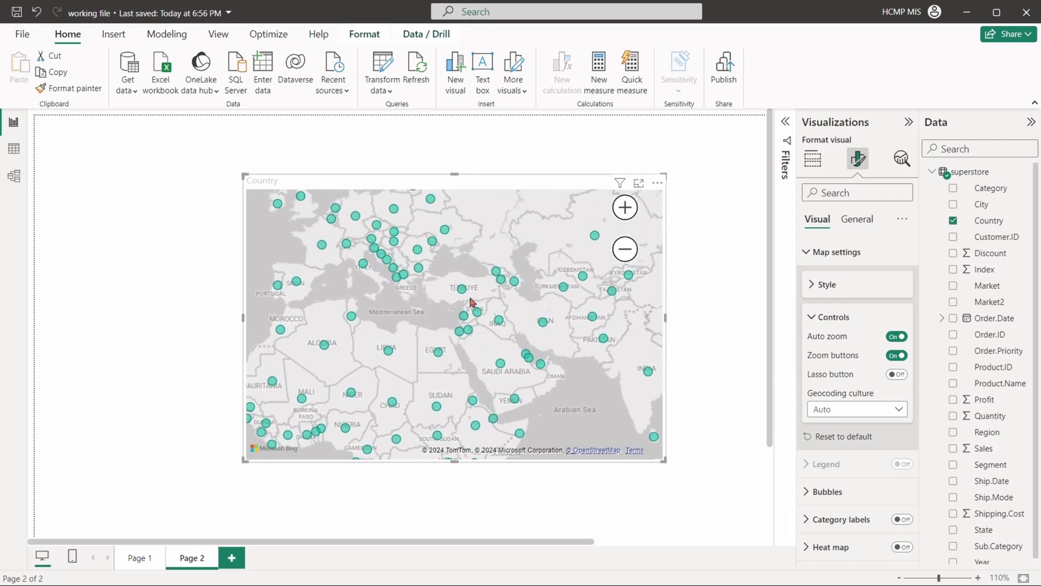
{"action": "left_click_drag", "start_coordinate": [534, 297], "coordinate": [578, 284]}
{"action": "left_click_drag", "start_coordinate": [482, 331], "coordinate": [557, 333]}
{"action": "left_click_drag", "start_coordinate": [483, 348], "coordinate": [611, 259]}
{"action": "left_click", "coordinate": [628, 251]}
{"action": "left_click", "coordinate": [628, 252]}
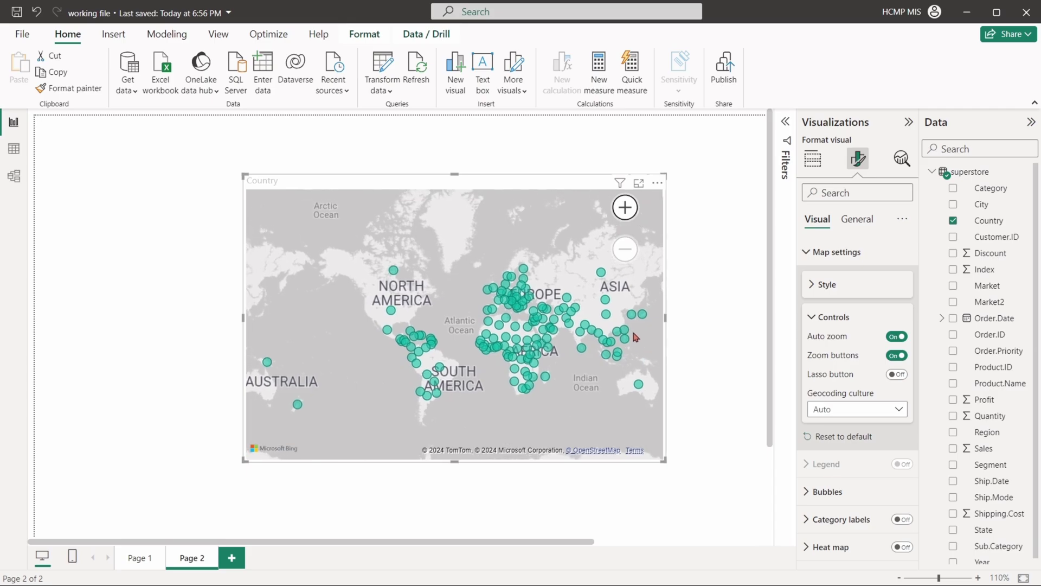
Add the lasso button and try lasso-selecting bubbles over Europe and North America, clearing each selection.
{"action": "left_click", "coordinate": [898, 378]}
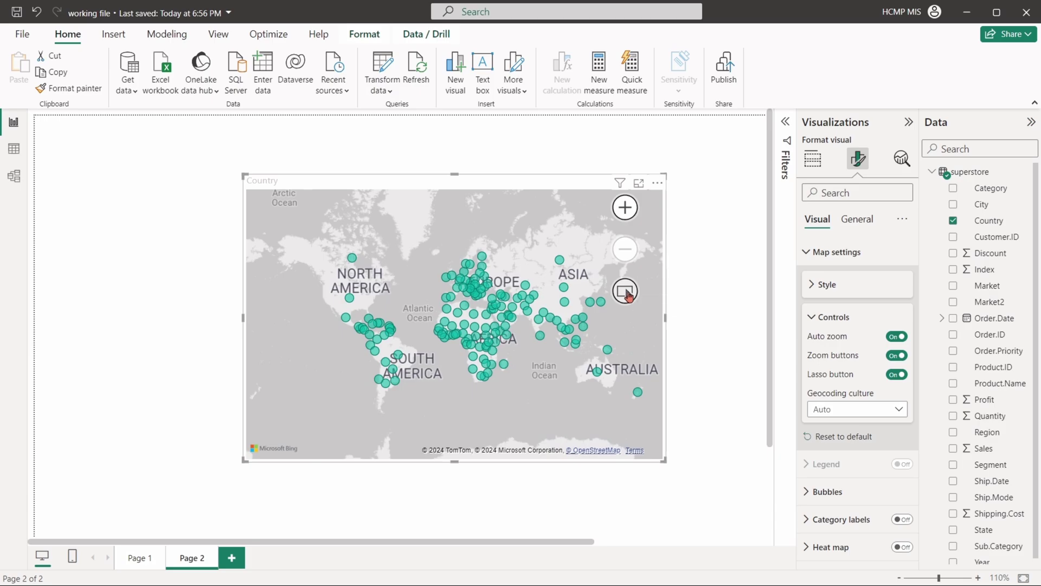
{"action": "left_click", "coordinate": [626, 293]}
{"action": "left_click_drag", "start_coordinate": [434, 253], "coordinate": [487, 299]}
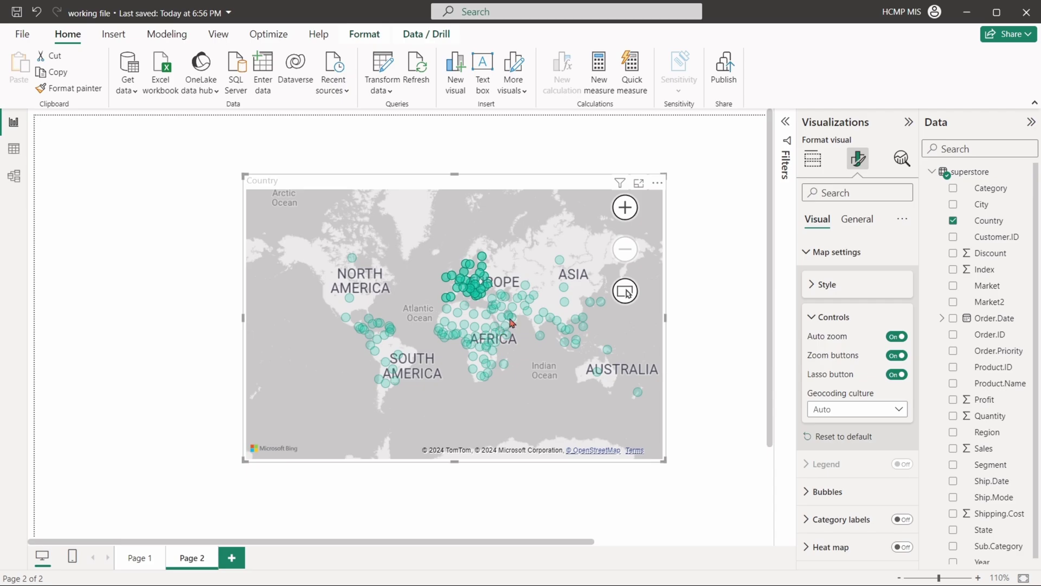
{"action": "left_click", "coordinate": [545, 267]}
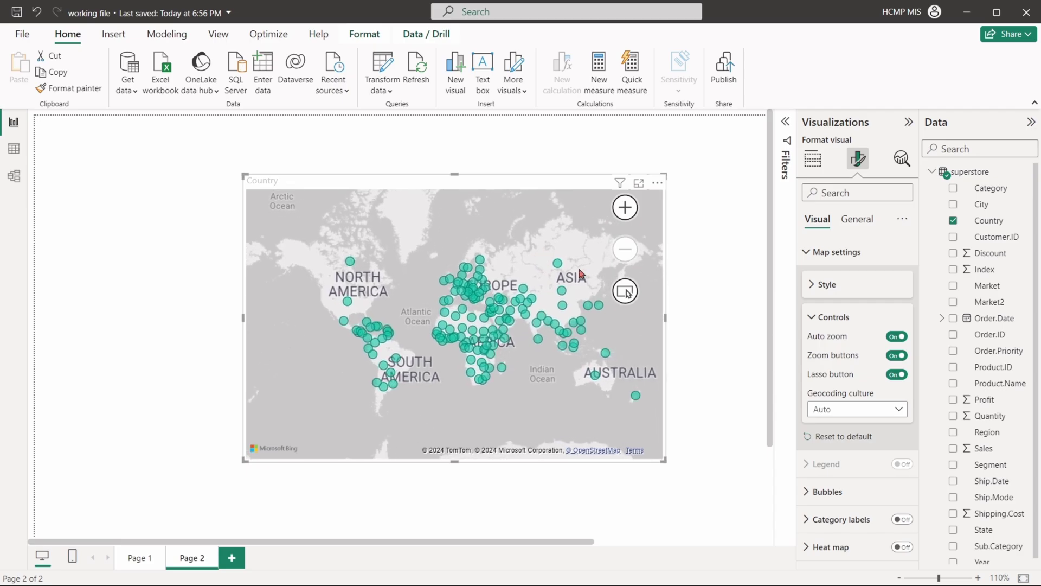
{"action": "left_click", "coordinate": [625, 292]}
{"action": "mouse_move", "coordinate": [316, 240]}
{"action": "left_mouse_down"}
{"action": "mouse_move", "coordinate": [397, 319]}
{"action": "mouse_move", "coordinate": [396, 334]}
{"action": "mouse_move", "coordinate": [382, 329]}
{"action": "left_mouse_up"}
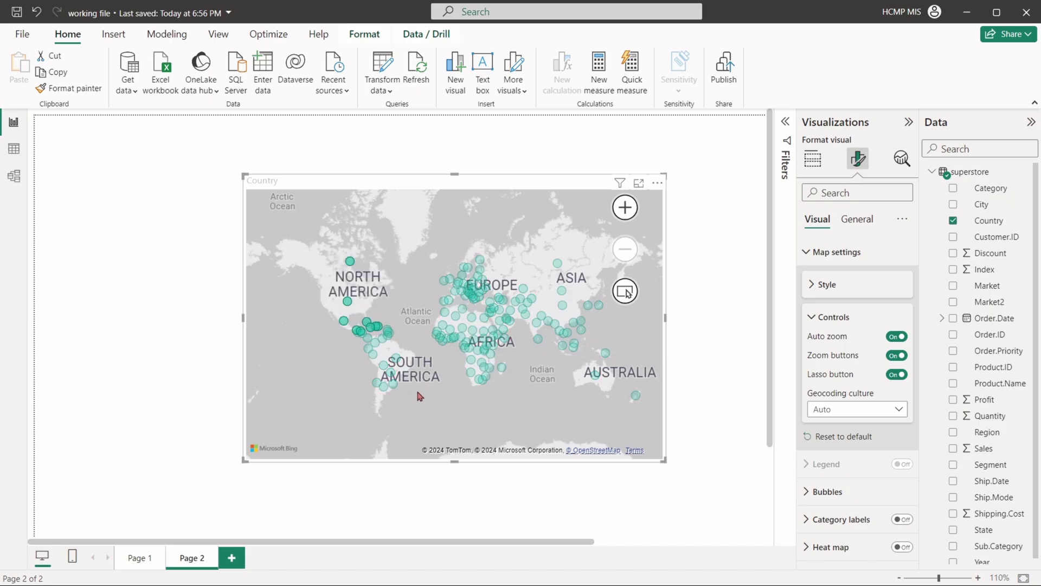
{"action": "left_click", "coordinate": [624, 292]}
{"action": "left_click", "coordinate": [643, 336]}
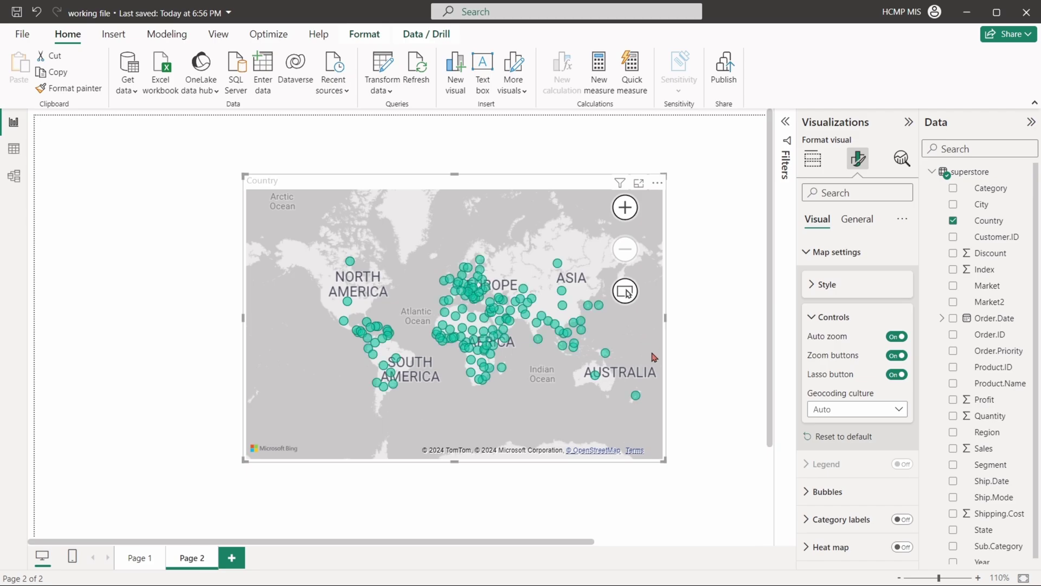
{"action": "left_click", "coordinate": [827, 320]}
{"action": "left_click", "coordinate": [826, 255]}
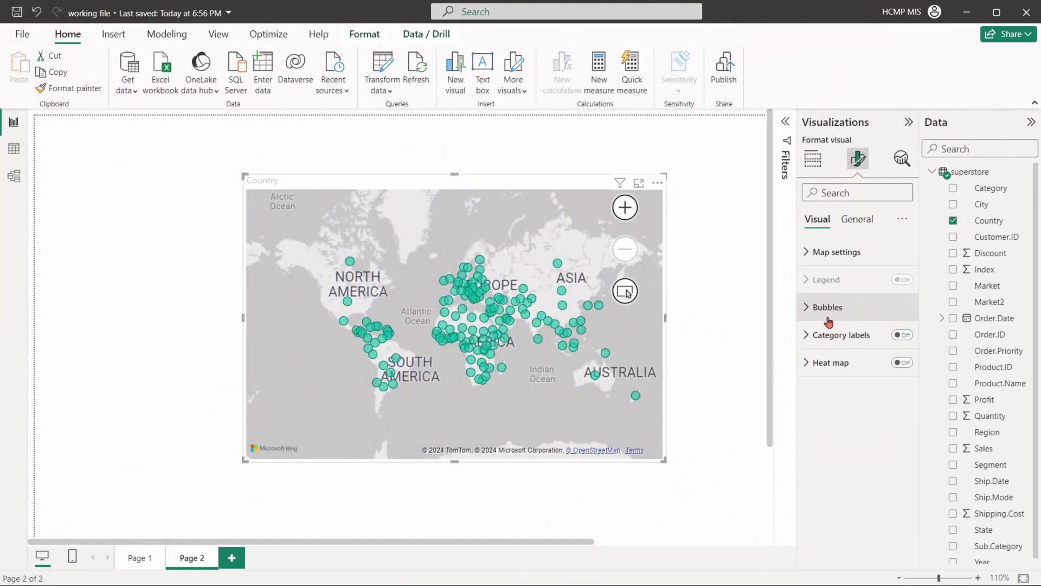
Set the map bubble size to 5 and change the bubble default colour to orange.
{"action": "left_click", "coordinate": [825, 320]}
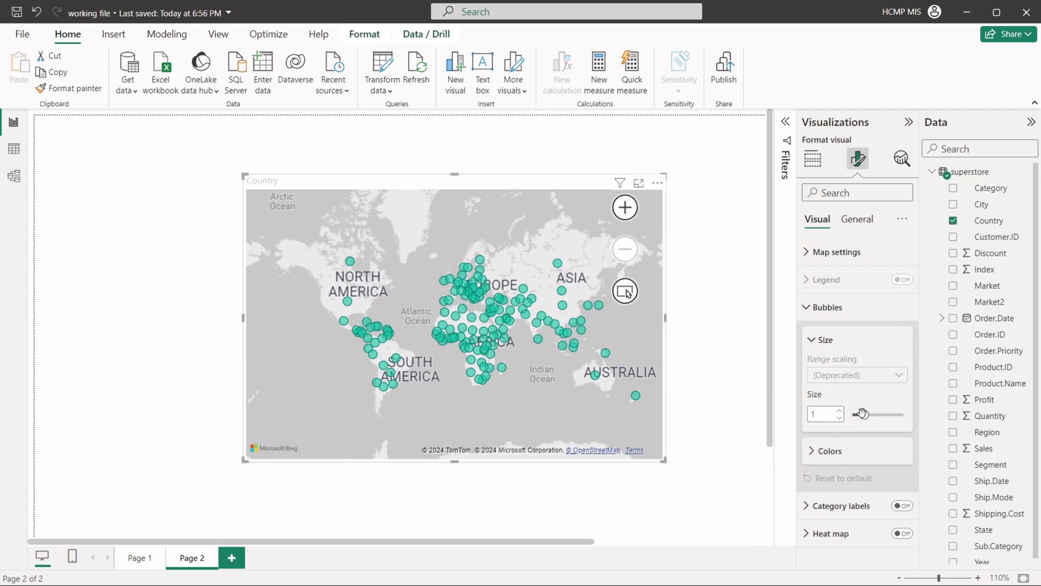
{"action": "left_click_drag", "start_coordinate": [866, 415], "coordinate": [870, 415]}
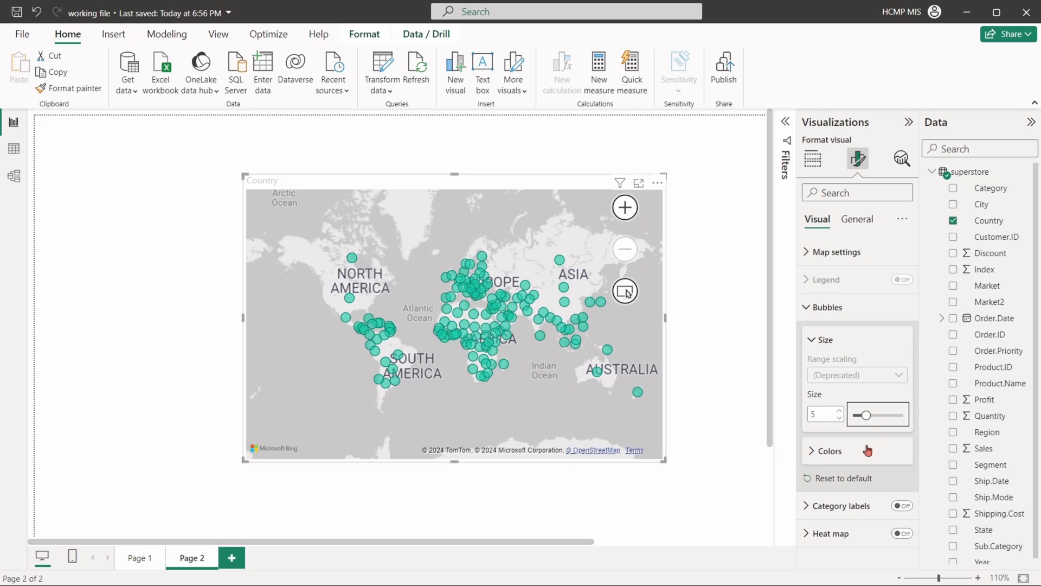
{"action": "left_click", "coordinate": [828, 451]}
{"action": "left_click", "coordinate": [830, 449]}
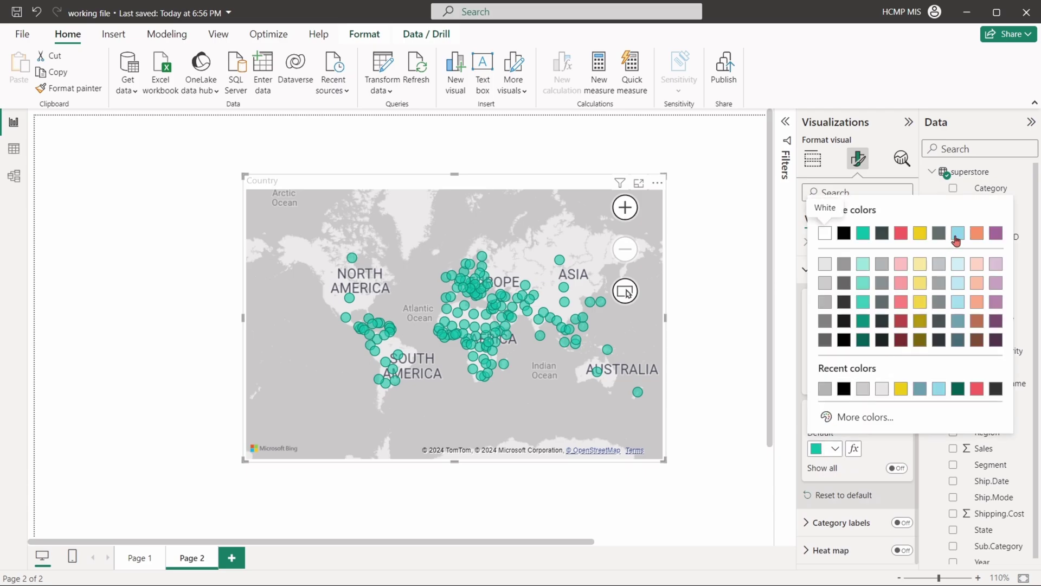
{"action": "left_click", "coordinate": [956, 239]}
{"action": "left_click", "coordinate": [830, 449]}
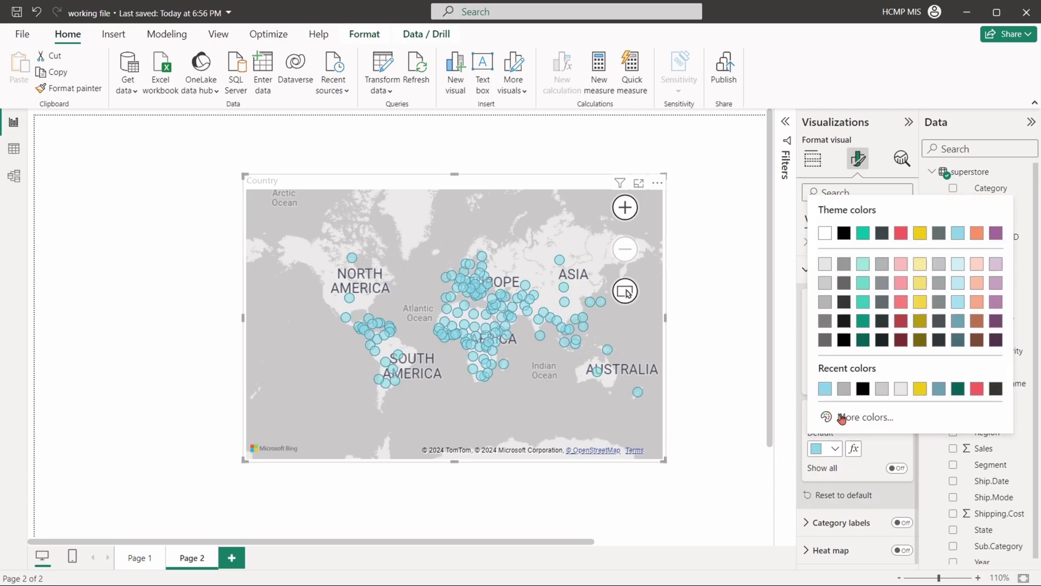
{"action": "left_click", "coordinate": [976, 234]}
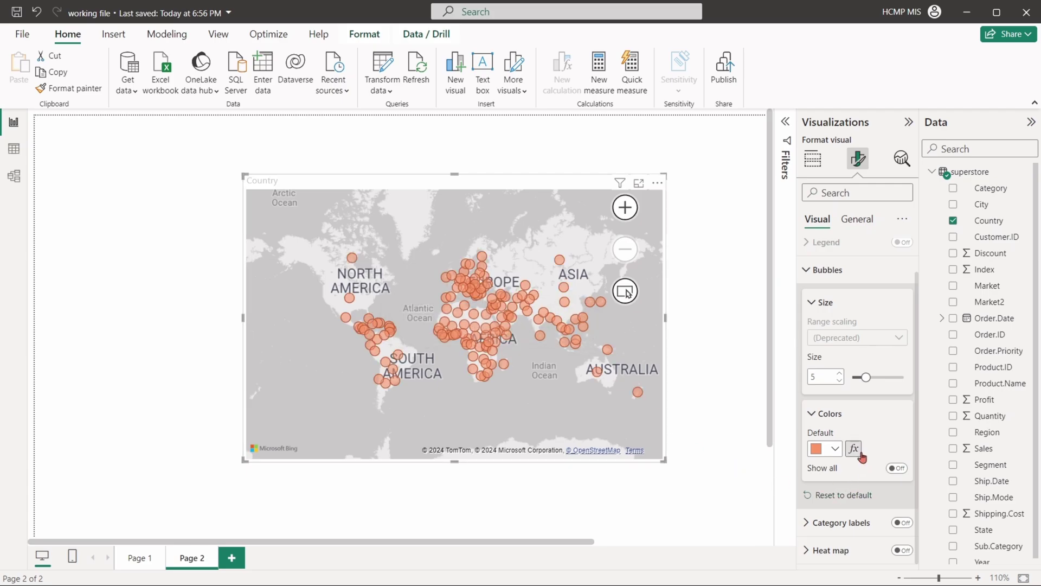
{"action": "left_click", "coordinate": [812, 270]}
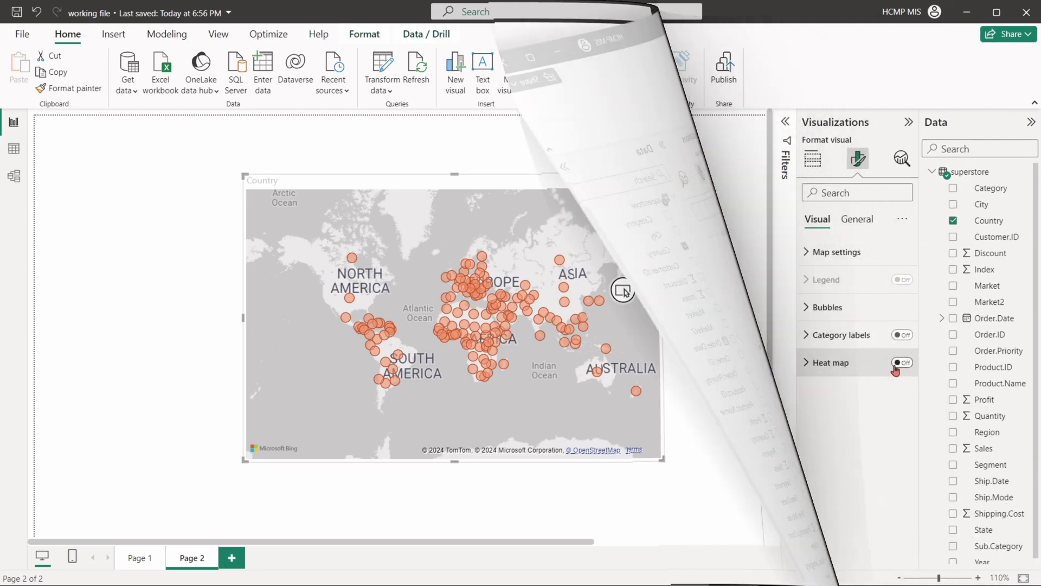
Switch the map to a heat map with light pink, salmon and red gradient stops at 0%, 50% and 100%.
{"action": "left_click", "coordinate": [902, 362]}
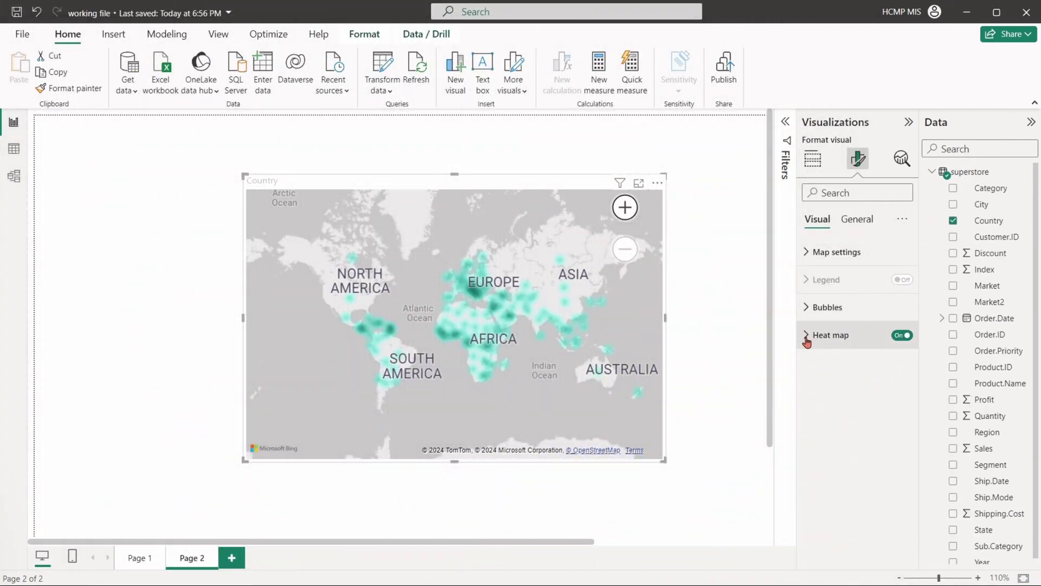
{"action": "left_click", "coordinate": [812, 335]}
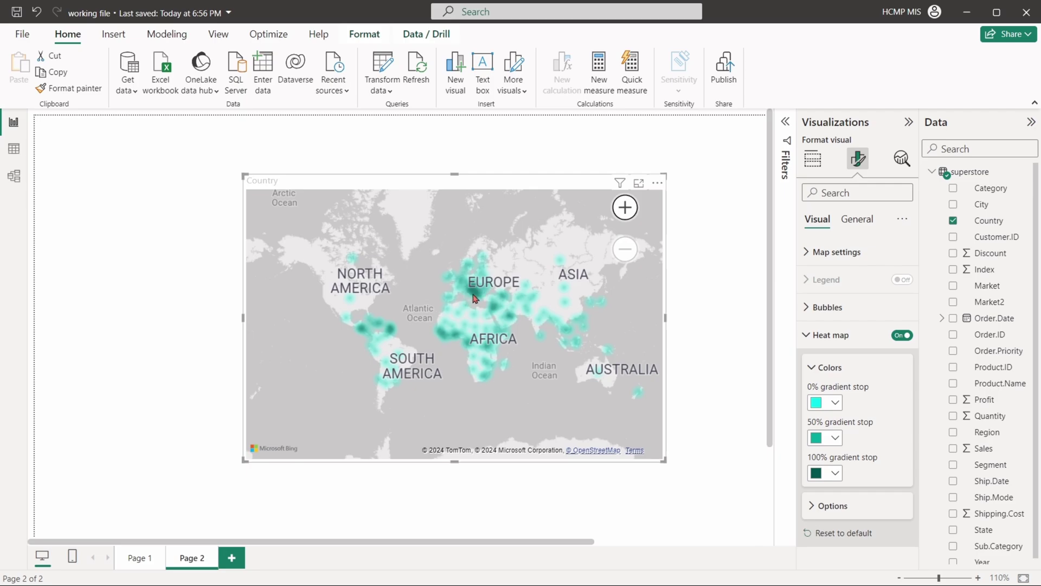
{"action": "scroll", "coordinate": [473, 298], "scroll_direction": "up", "scroll_amount": 2}
{"action": "scroll", "coordinate": [472, 309], "scroll_direction": "down", "scroll_amount": 2}
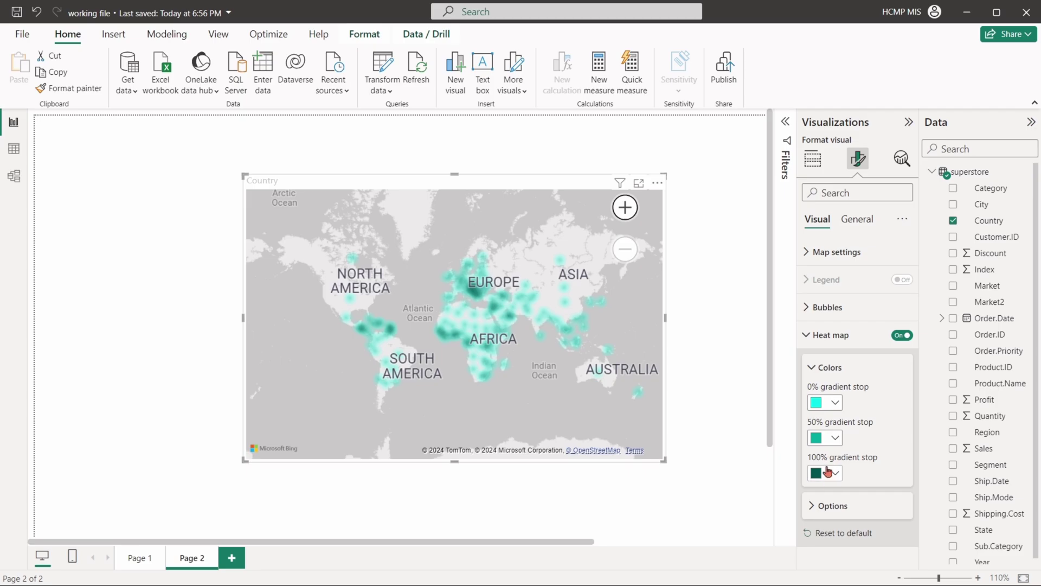
{"action": "left_click", "coordinate": [829, 408]}
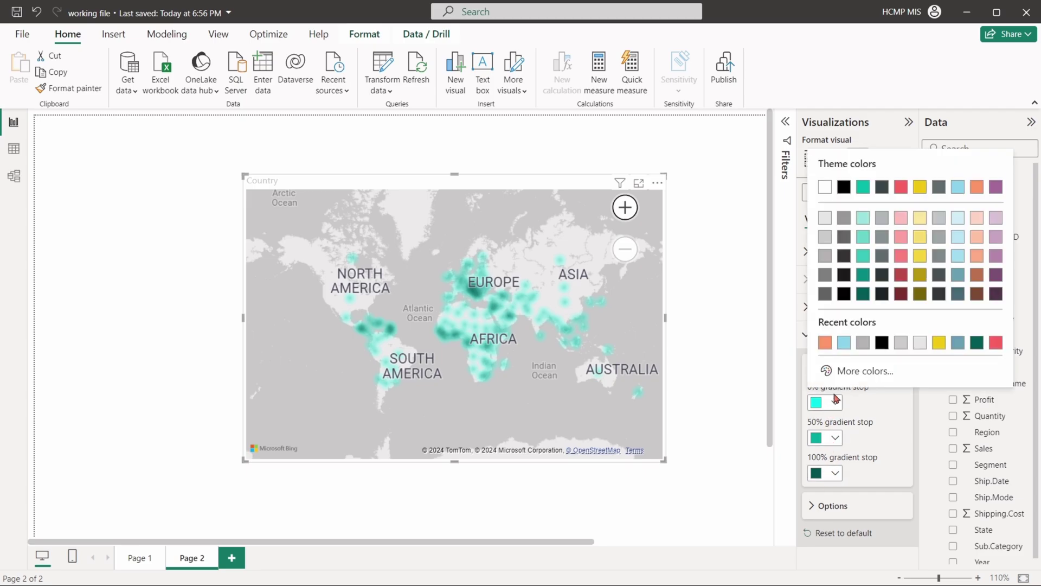
{"action": "left_click", "coordinate": [976, 217]}
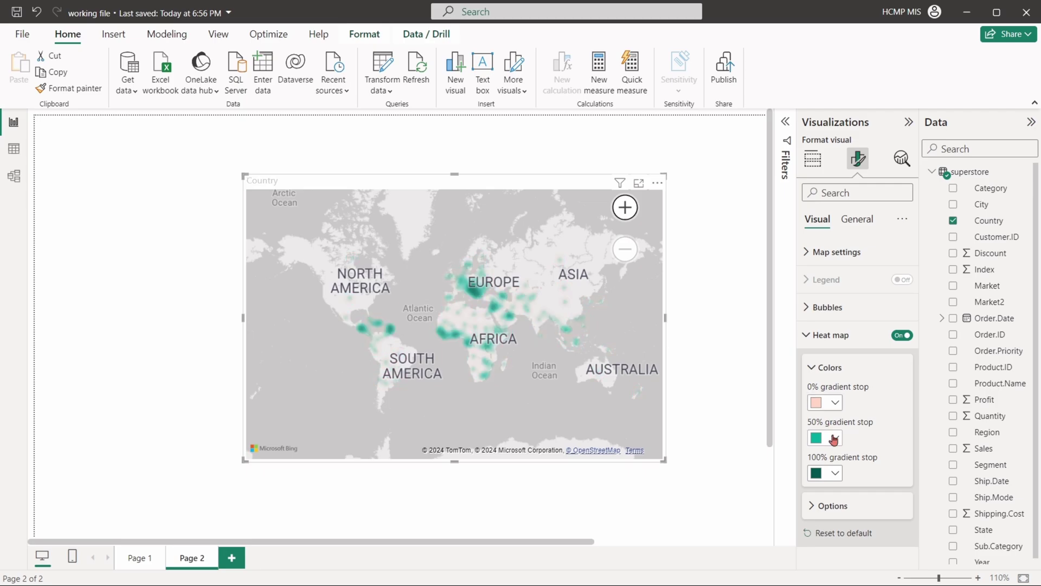
{"action": "left_click", "coordinate": [829, 438]}
{"action": "left_click", "coordinate": [977, 272]}
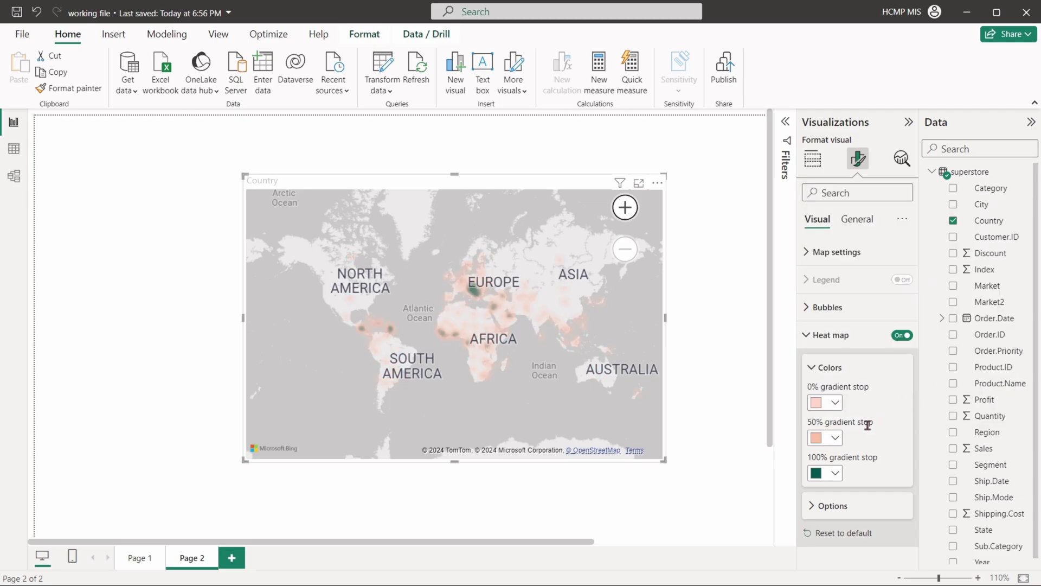
{"action": "left_click", "coordinate": [829, 473]}
{"action": "left_click", "coordinate": [901, 258]}
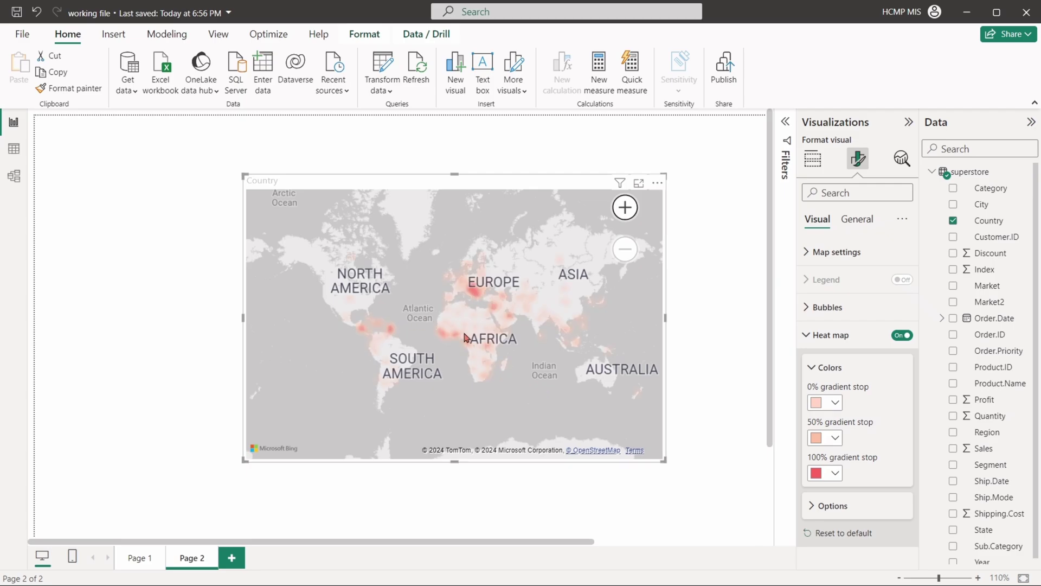
Set the heat map radius to 22 px and its transparency to 22%.
{"action": "left_click", "coordinate": [841, 507]}
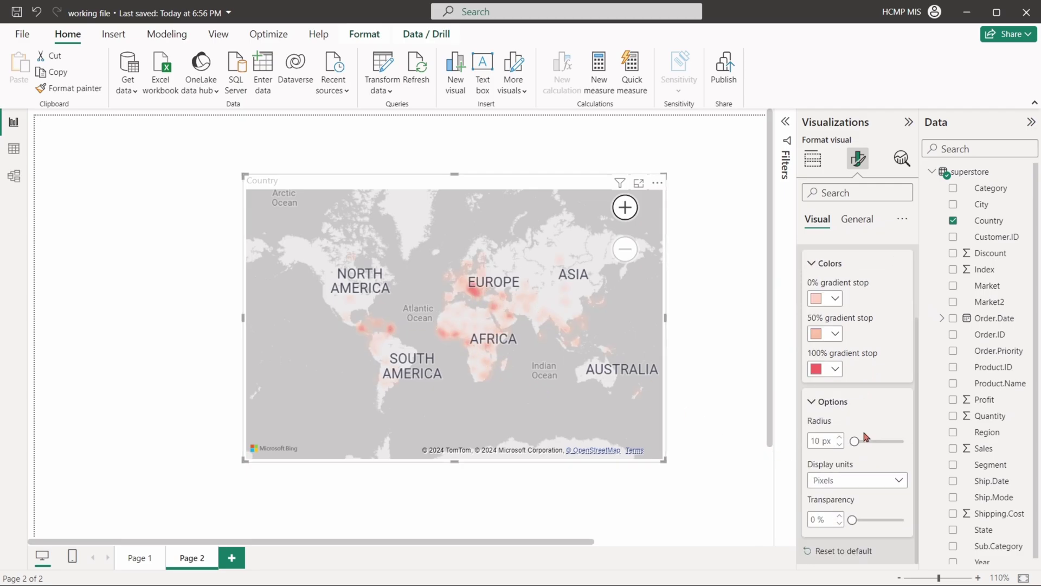
{"action": "left_click_drag", "start_coordinate": [866, 440], "coordinate": [864, 441]}
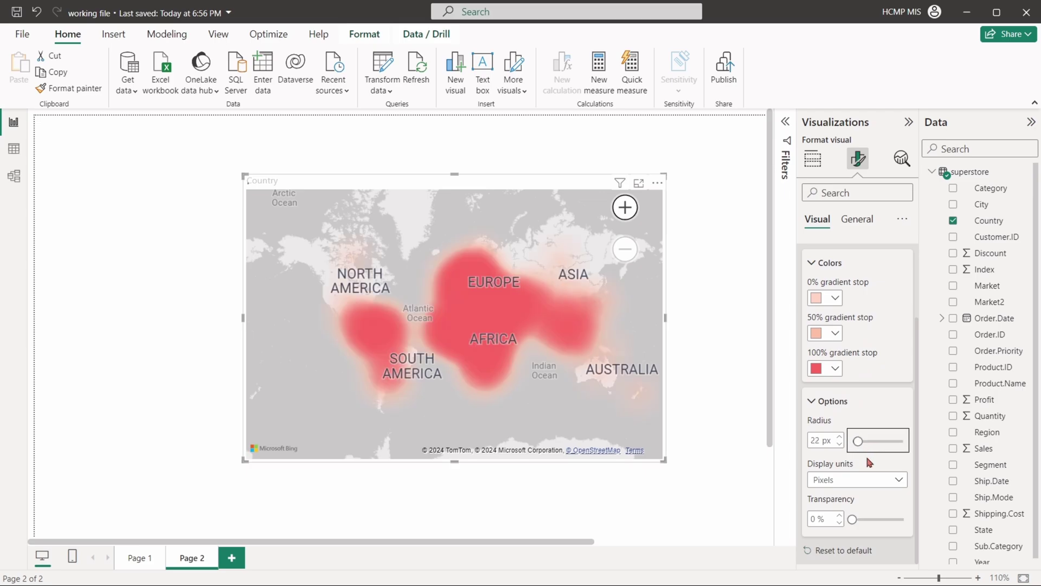
{"action": "left_click", "coordinate": [849, 484]}
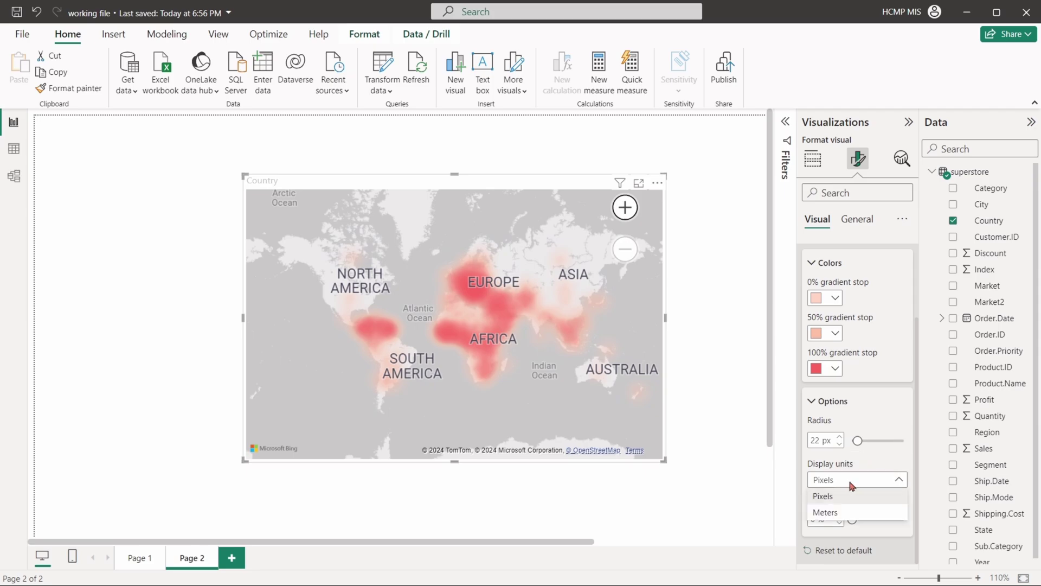
{"action": "left_click", "coordinate": [851, 493]}
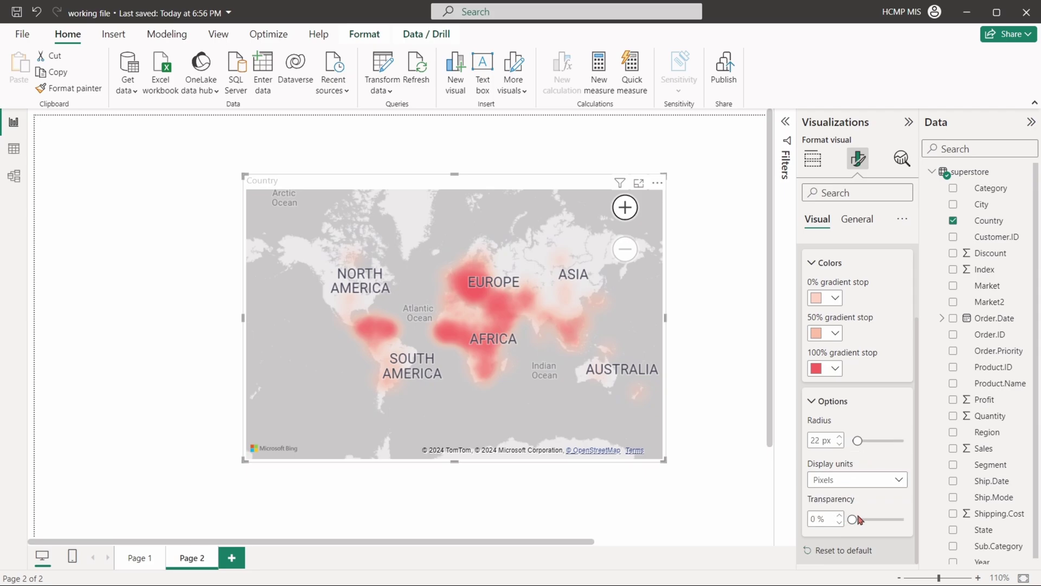
{"action": "left_click_drag", "start_coordinate": [852, 519], "coordinate": [861, 519]}
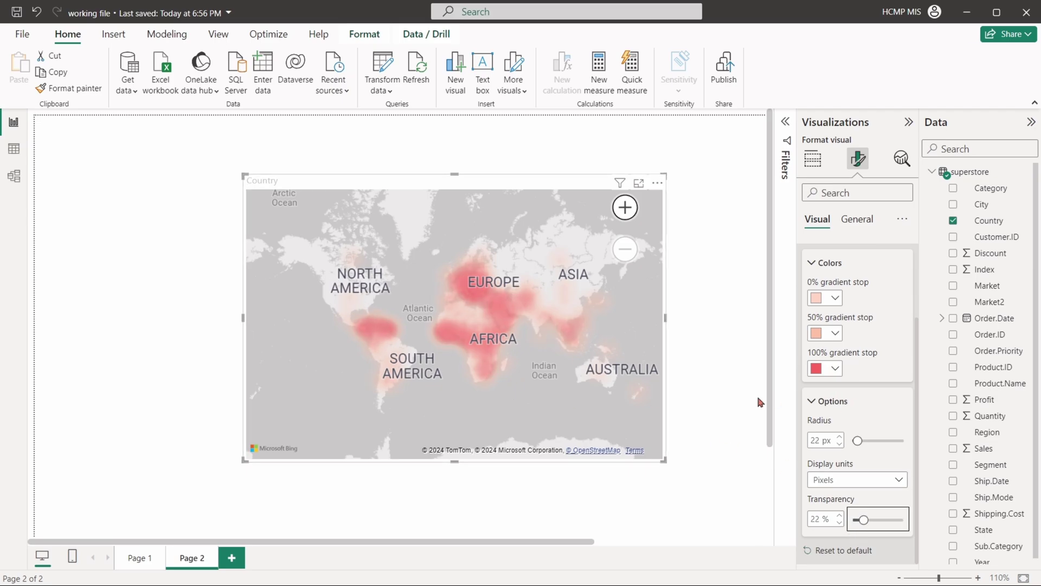
{"action": "left_click", "coordinate": [687, 367]}
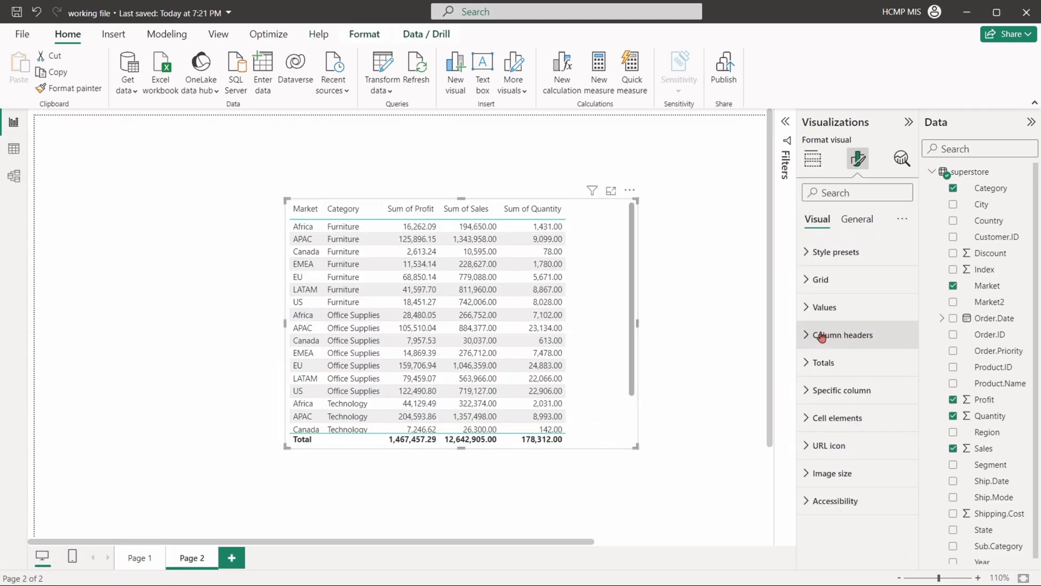
Set the table's column header font size to 8.
{"action": "left_click", "coordinate": [822, 337]}
{"action": "scroll", "coordinate": [830, 353], "scroll_direction": "down", "scroll_amount": 2}
{"action": "left_click", "coordinate": [835, 305]}
{"action": "left_click", "coordinate": [891, 305]}
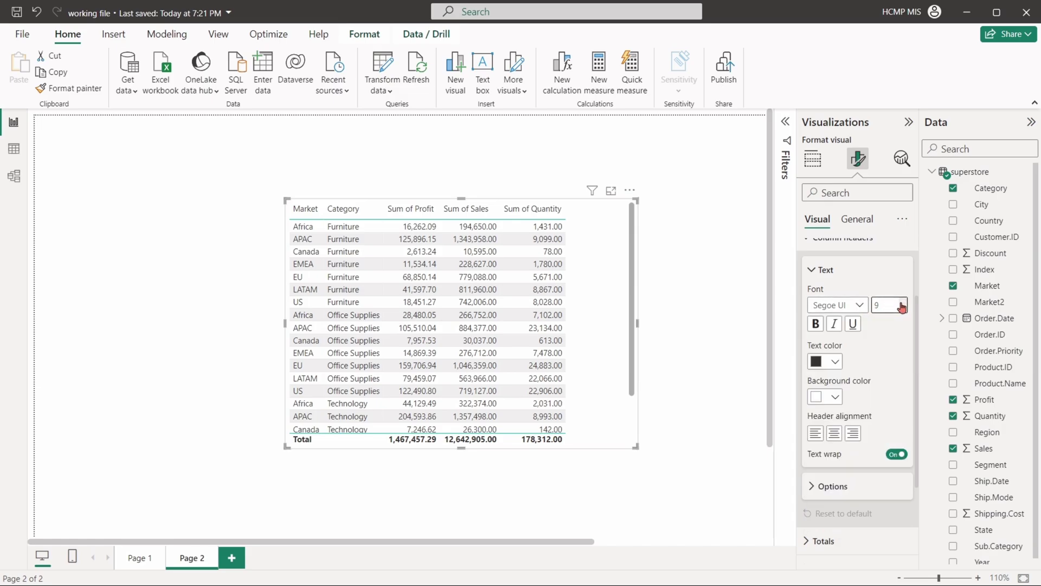
{"action": "left_click", "coordinate": [901, 305]}
{"action": "left_click", "coordinate": [815, 324]}
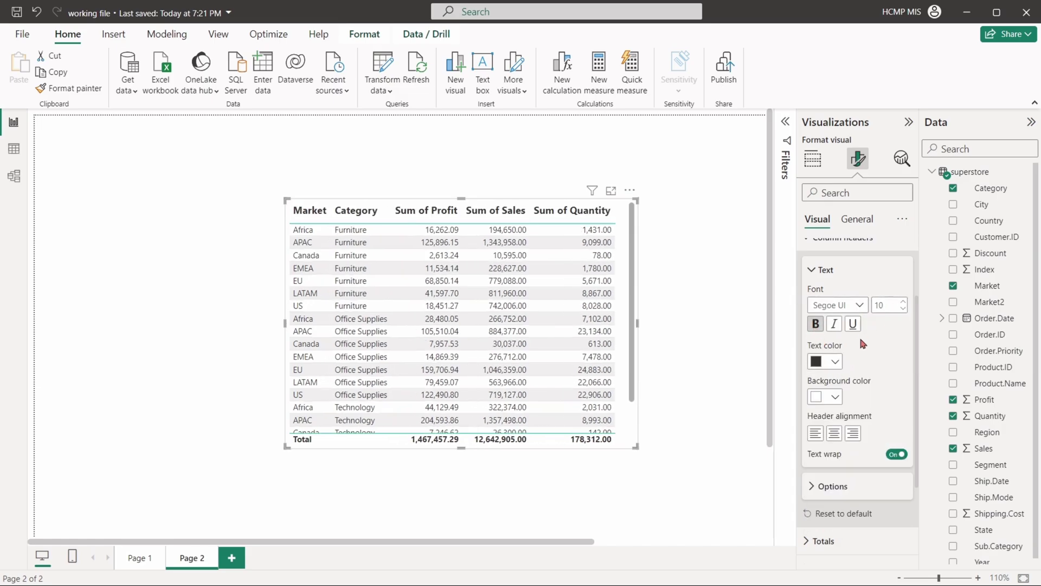
{"action": "left_click", "coordinate": [902, 310]}
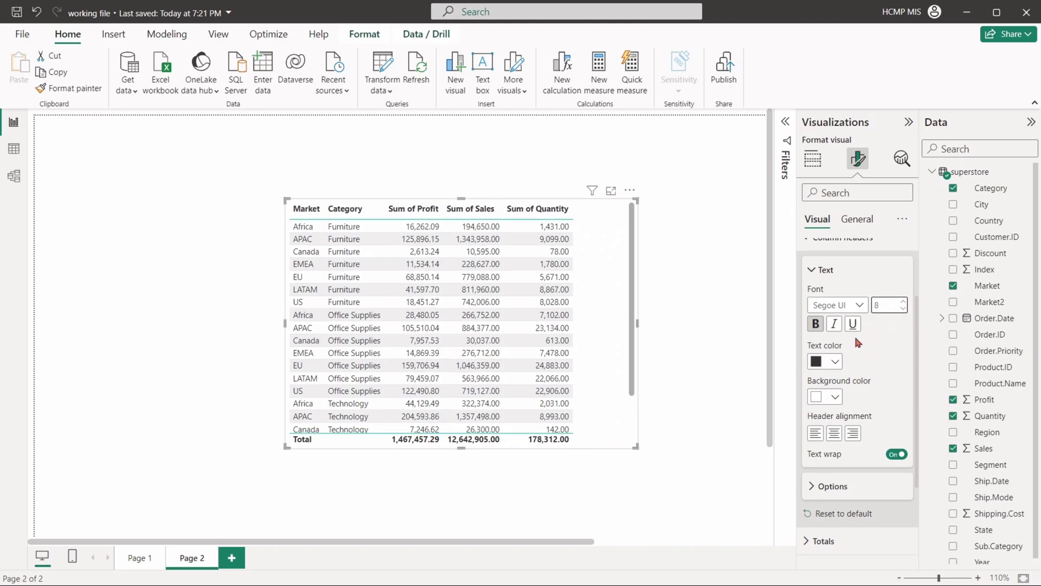
Give the column headers white italic, non-bold text on an orange background.
{"action": "left_click", "coordinate": [834, 363]}
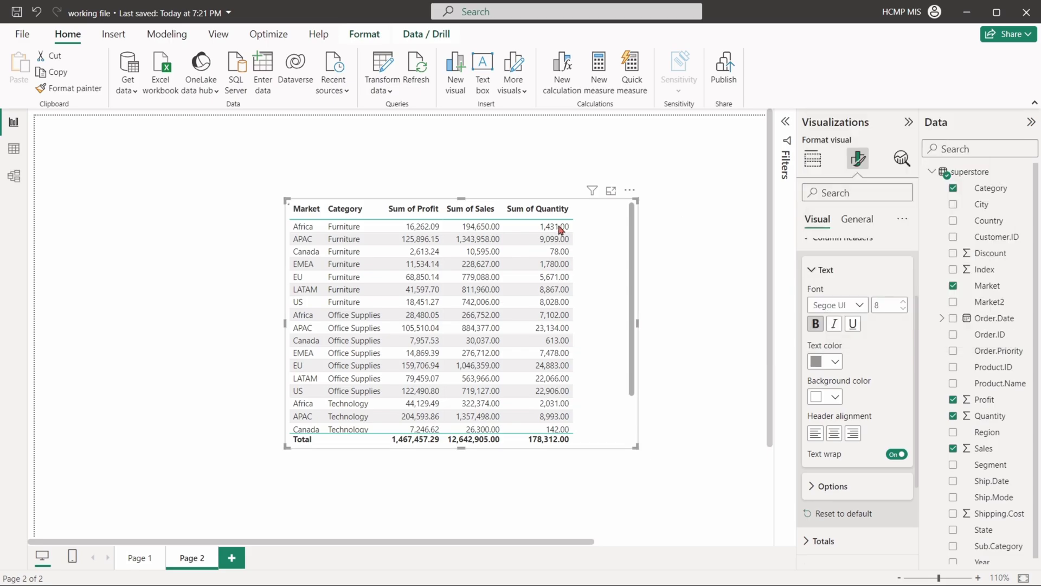
{"action": "left_click", "coordinate": [844, 181]}
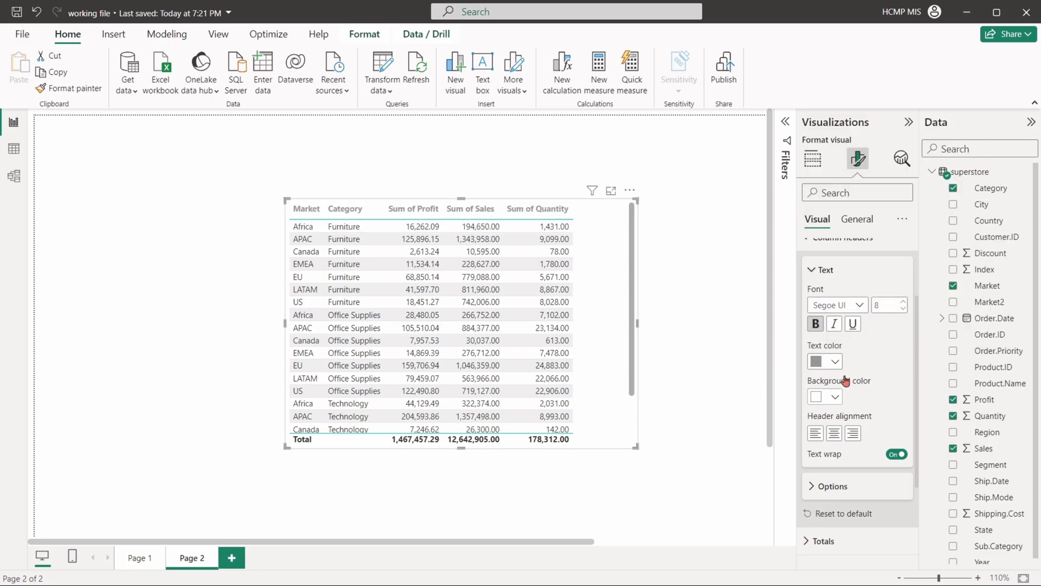
{"action": "left_click", "coordinate": [835, 361]}
{"action": "left_click", "coordinate": [983, 184]}
{"action": "left_click", "coordinate": [824, 361]}
{"action": "left_click", "coordinate": [825, 146]}
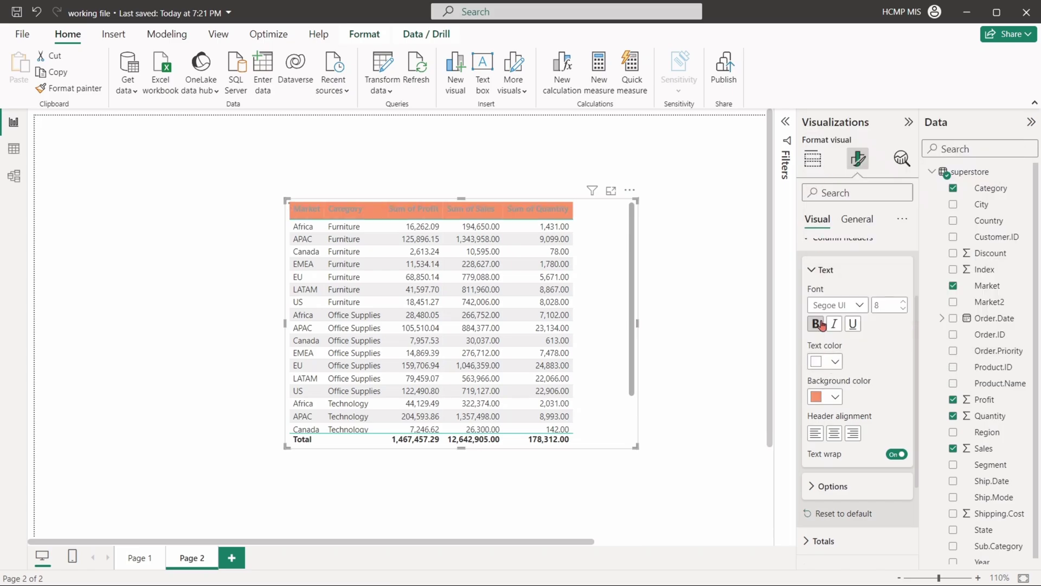
{"action": "left_click", "coordinate": [816, 324]}
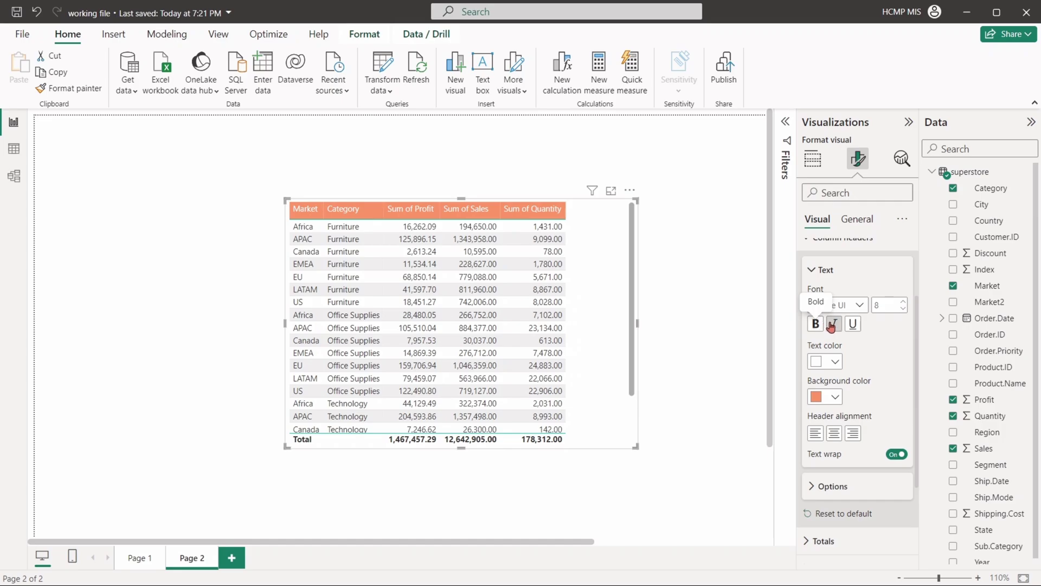
{"action": "left_click", "coordinate": [834, 324]}
{"action": "scroll", "coordinate": [866, 406], "scroll_direction": "down", "scroll_amount": 2}
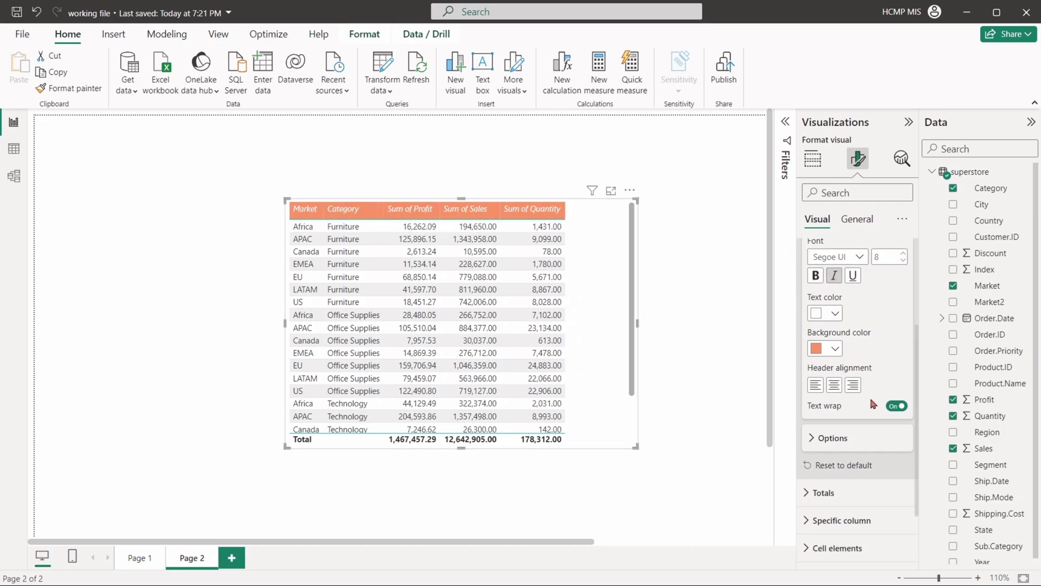
Right-align the column header text and pick Sum of Quantity for per-column formatting.
{"action": "left_click", "coordinate": [834, 384]}
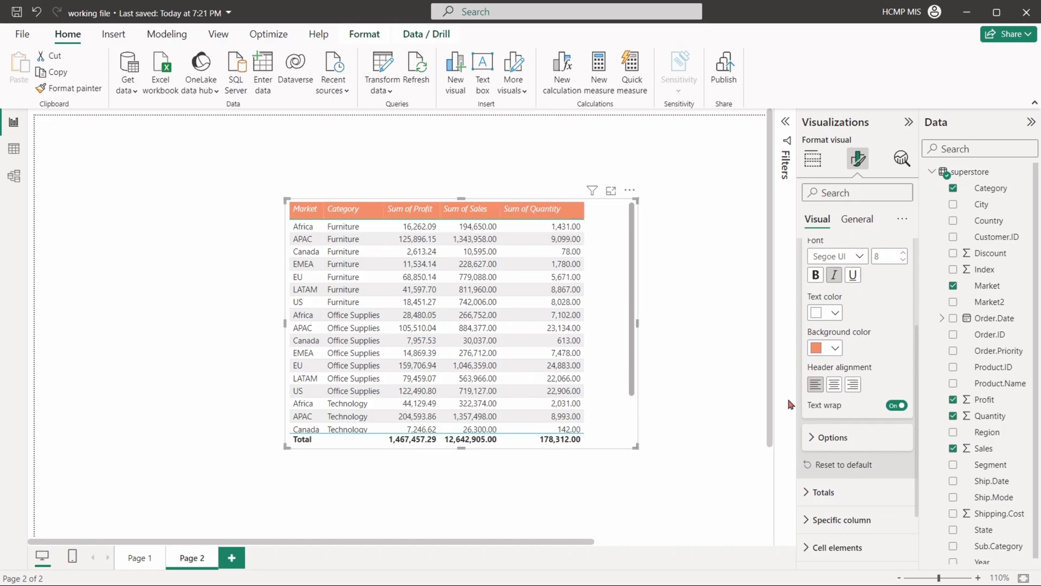
{"action": "left_click", "coordinate": [852, 384]}
{"action": "left_click", "coordinate": [832, 437]}
{"action": "scroll", "coordinate": [867, 379], "scroll_direction": "down", "scroll_amount": 2}
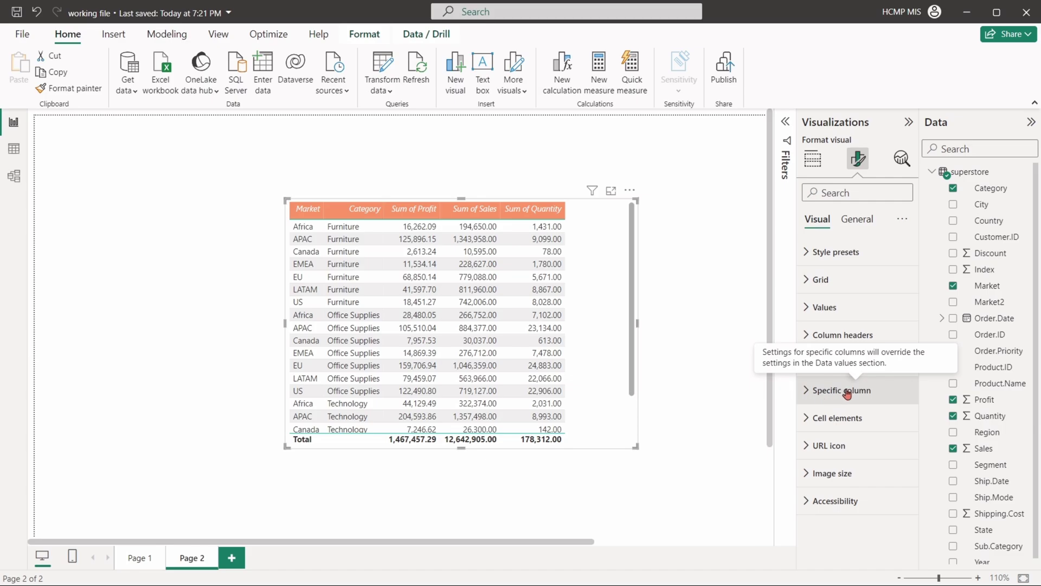
{"action": "left_click", "coordinate": [808, 391]}
{"action": "scroll", "coordinate": [841, 352], "scroll_direction": "down", "scroll_amount": 3}
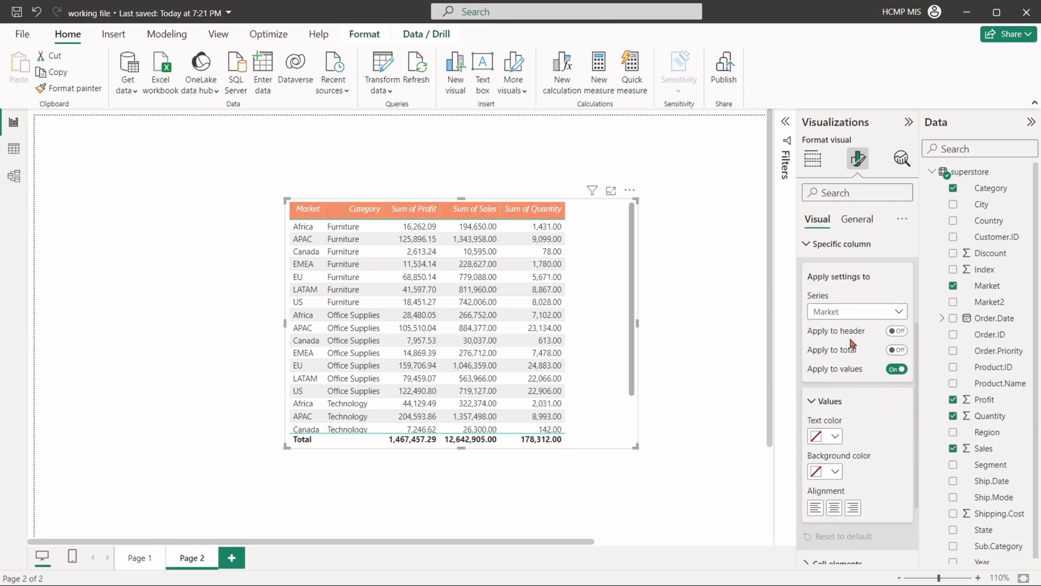
{"action": "left_click", "coordinate": [844, 313]}
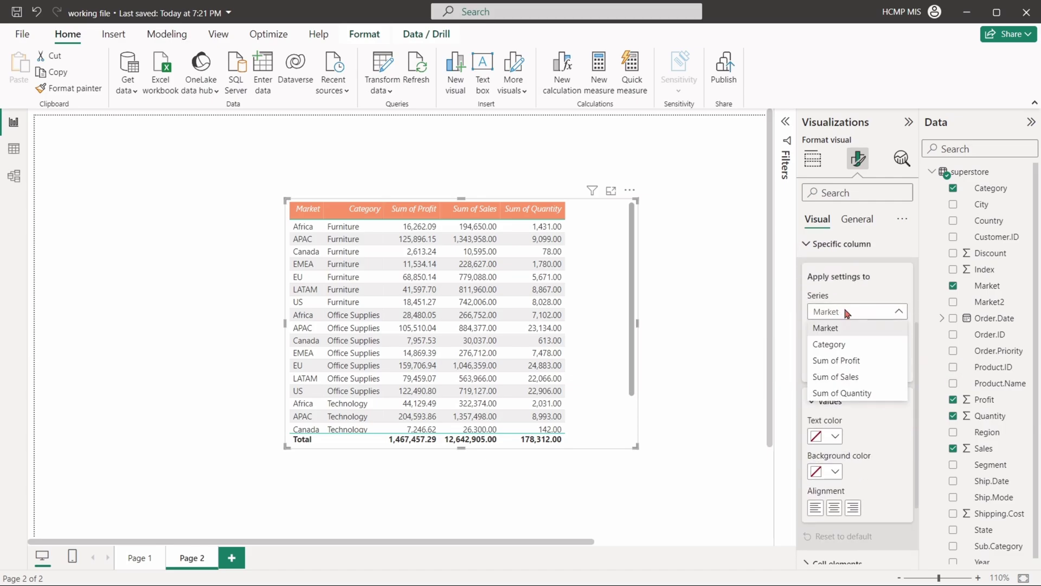
{"action": "left_click", "coordinate": [864, 394]}
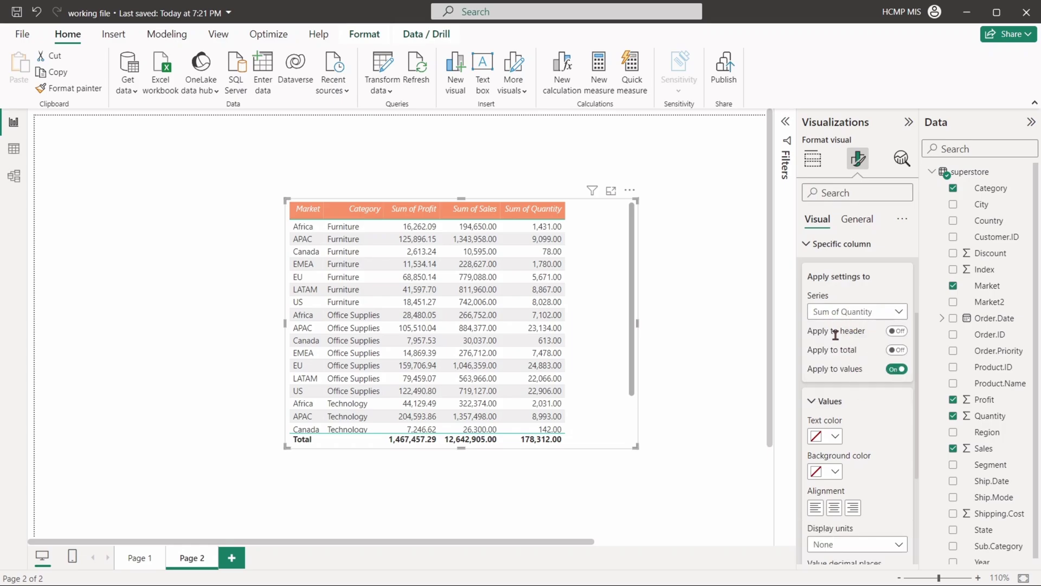
Give the Sum of Quantity values a light pink background and red text.
{"action": "scroll", "coordinate": [836, 333], "scroll_direction": "down", "scroll_amount": 3}
{"action": "left_click", "coordinate": [826, 372]}
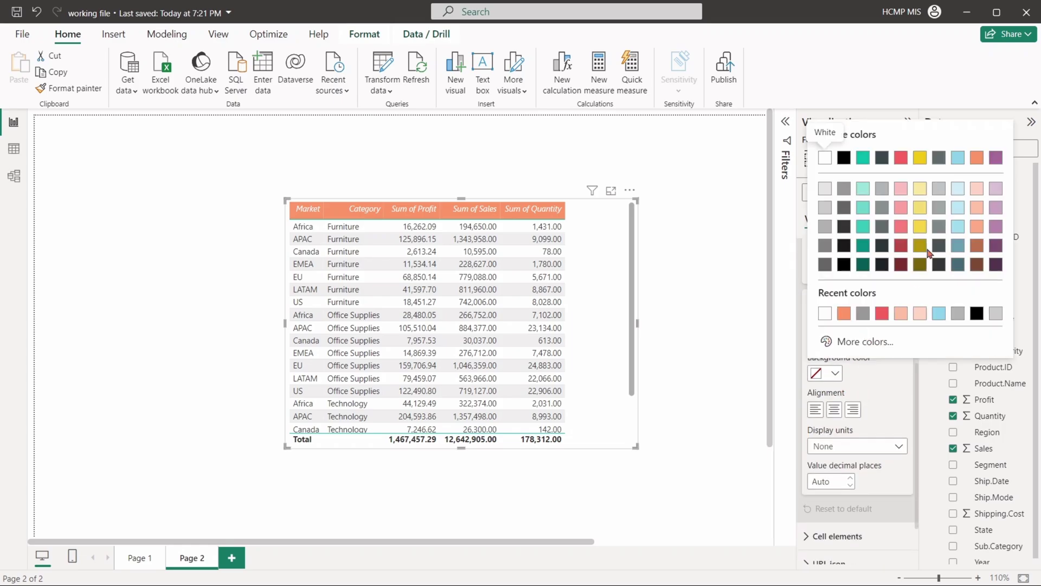
{"action": "left_click", "coordinate": [902, 159]}
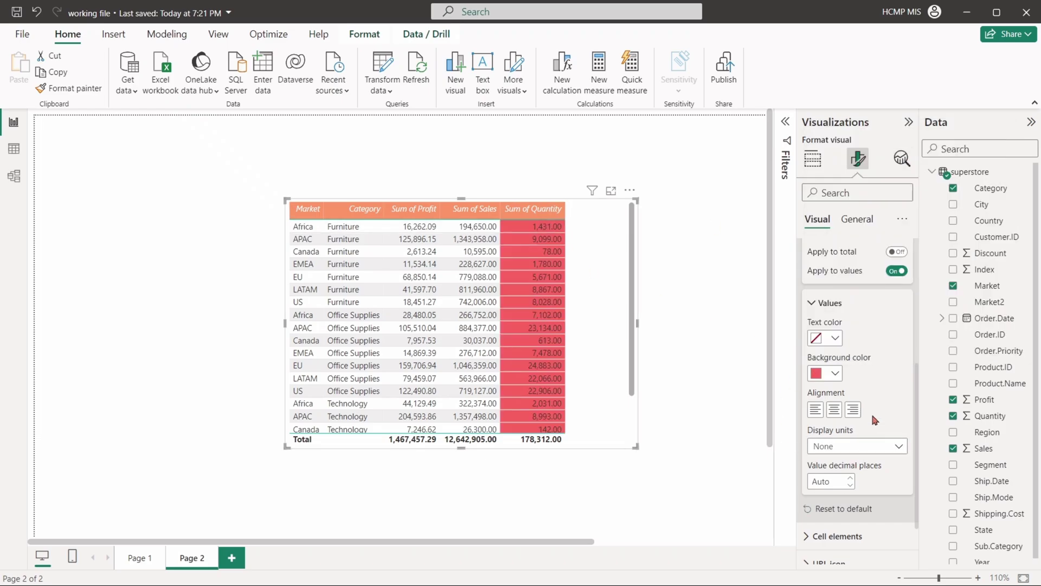
{"action": "left_click", "coordinate": [825, 373]}
{"action": "left_click", "coordinate": [900, 189]}
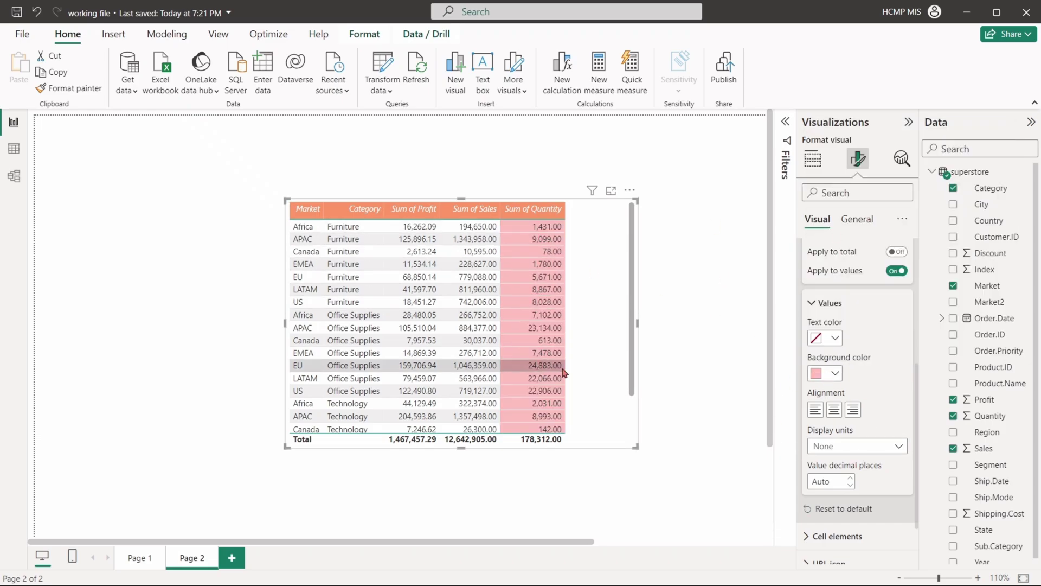
{"action": "left_click", "coordinate": [835, 338]}
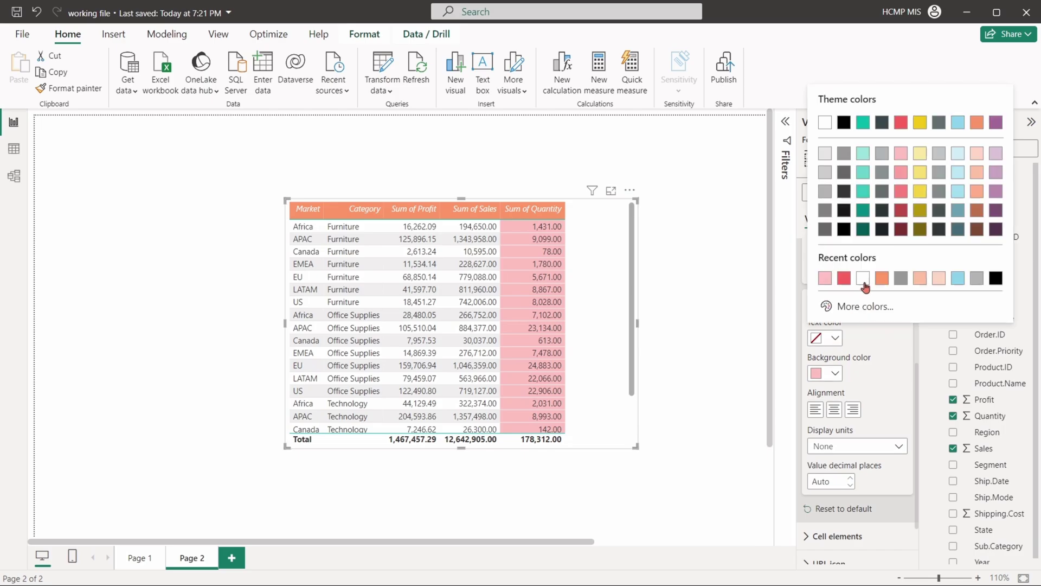
{"action": "left_click", "coordinate": [900, 218]}
{"action": "left_click", "coordinate": [835, 338]}
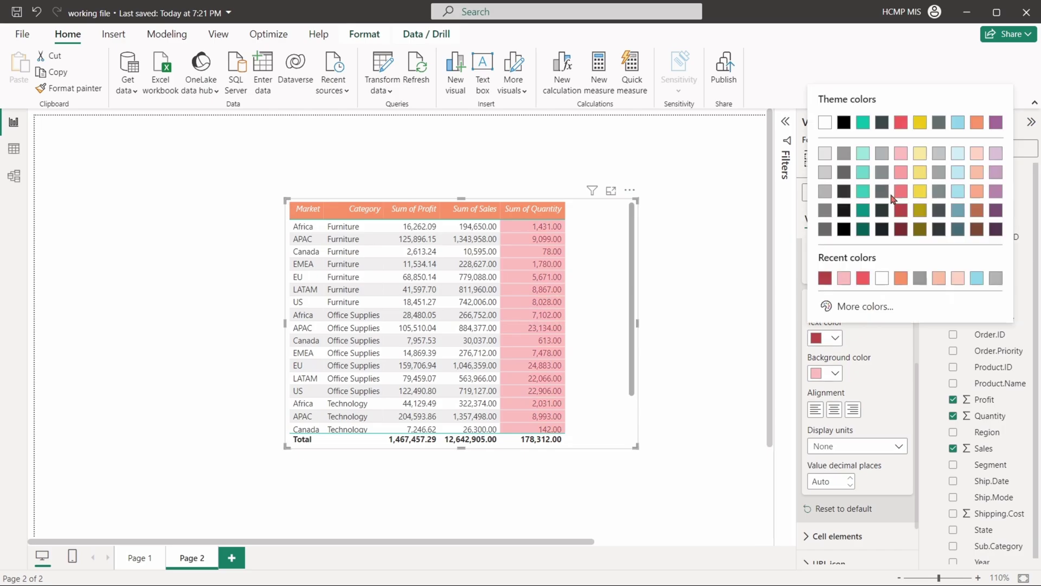
{"action": "left_click", "coordinate": [903, 142]}
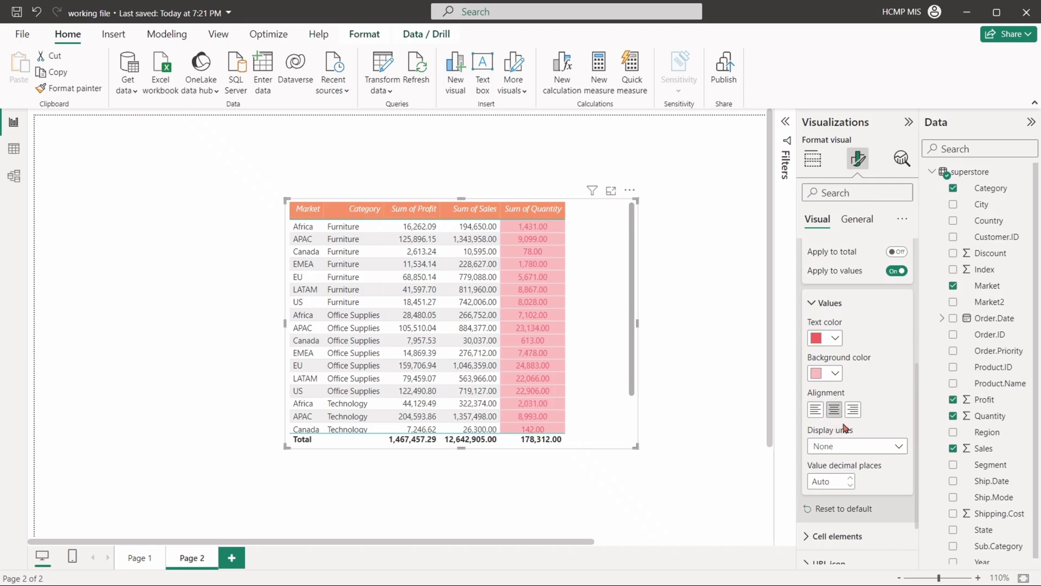
Right-align the Sum of Quantity values in black text, displayed in thousands.
{"action": "left_click", "coordinate": [853, 410]}
{"action": "left_click", "coordinate": [835, 338]}
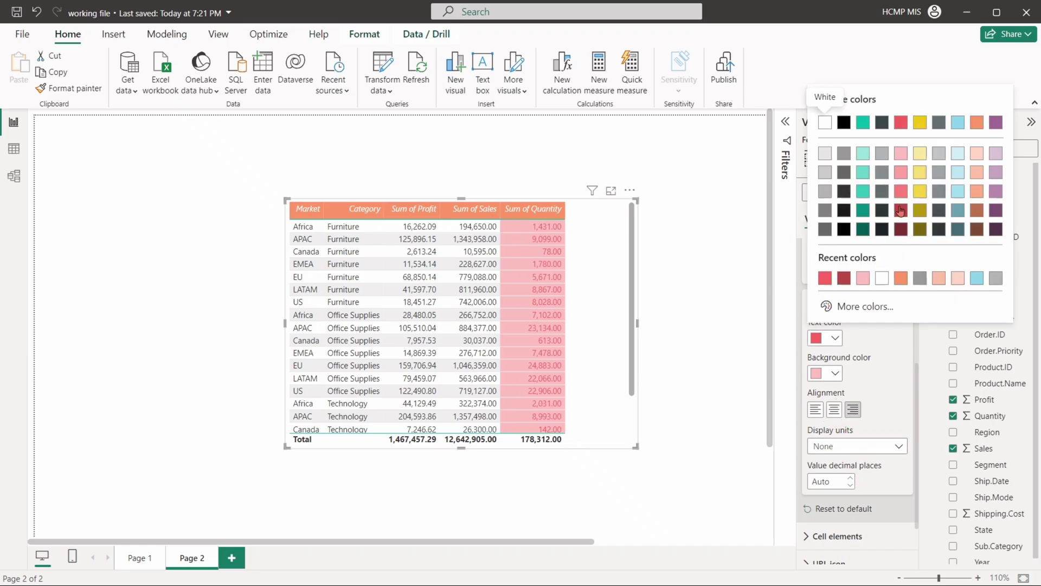
{"action": "left_click", "coordinate": [844, 122]}
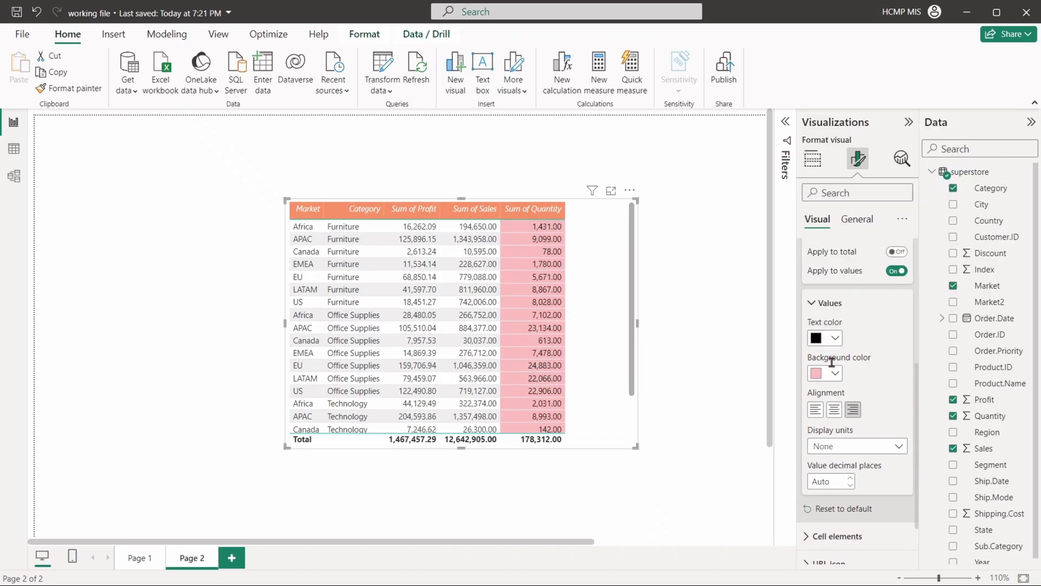
{"action": "scroll", "coordinate": [835, 391], "scroll_direction": "down", "scroll_amount": 1}
{"action": "left_click", "coordinate": [837, 400]}
{"action": "left_click", "coordinate": [843, 431]}
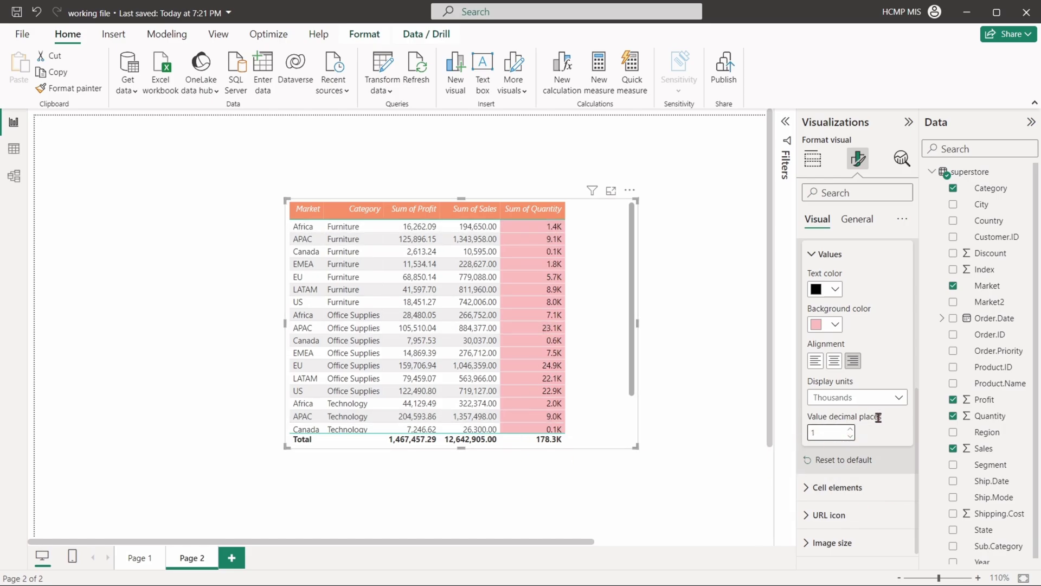
{"action": "scroll", "coordinate": [878, 417], "scroll_direction": "up", "scroll_amount": 2}
{"action": "left_click", "coordinate": [824, 307]}
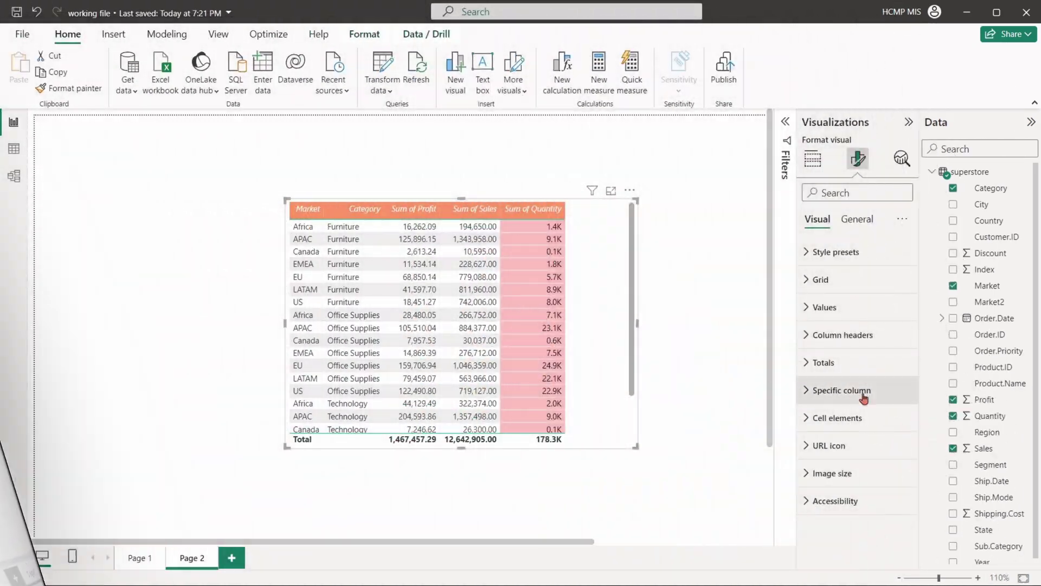
Give the Sum of Sales cells a yellow-to-purple gradient background.
{"action": "left_click", "coordinate": [818, 418]}
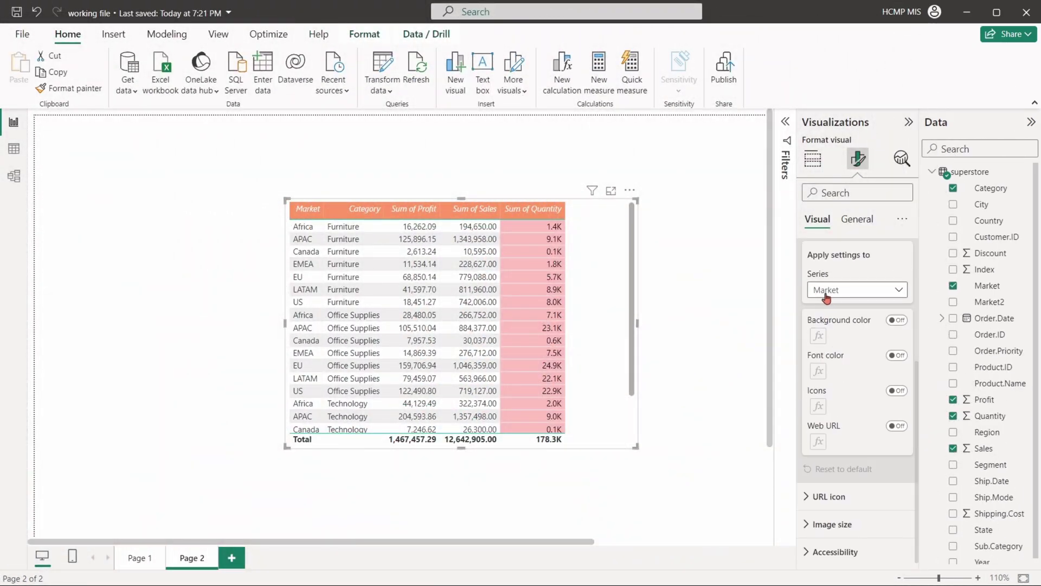
{"action": "left_click", "coordinate": [823, 298]}
{"action": "left_click", "coordinate": [854, 354]}
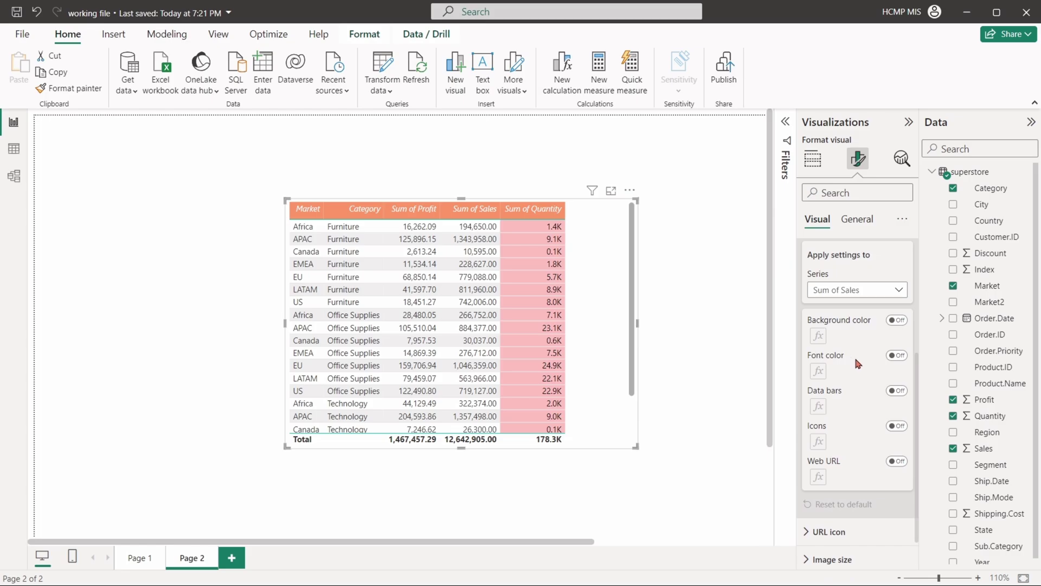
{"action": "left_click", "coordinate": [896, 320]}
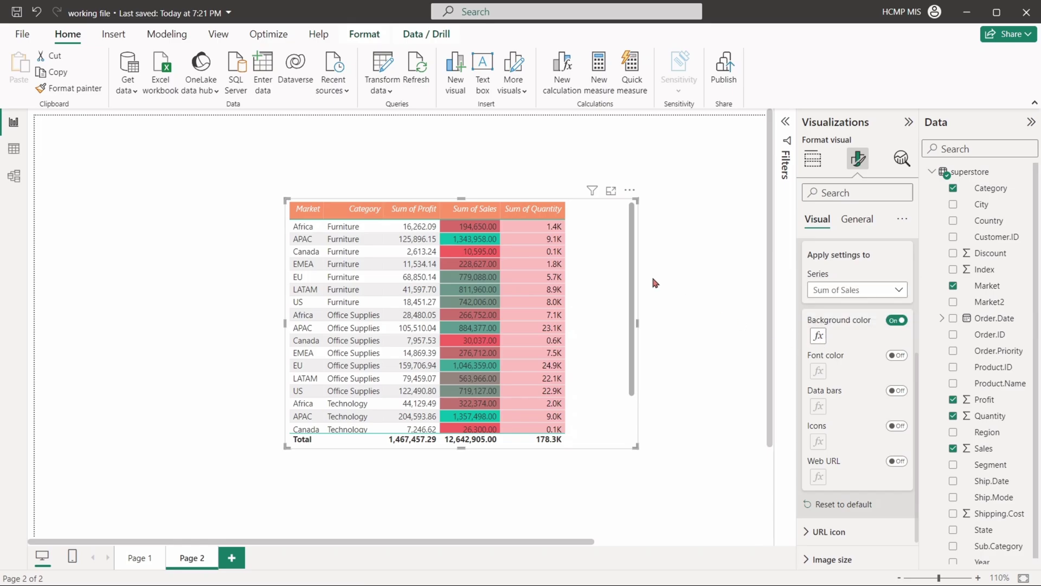
{"action": "left_click", "coordinate": [818, 336]}
{"action": "left_click", "coordinate": [388, 275]}
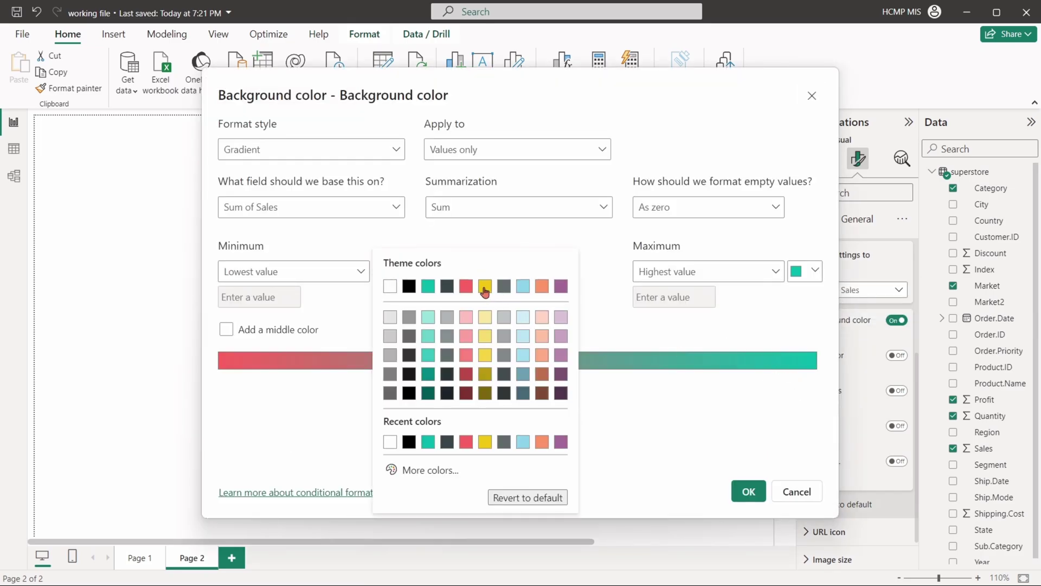
{"action": "left_click", "coordinate": [485, 288]}
{"action": "left_click", "coordinate": [808, 272]}
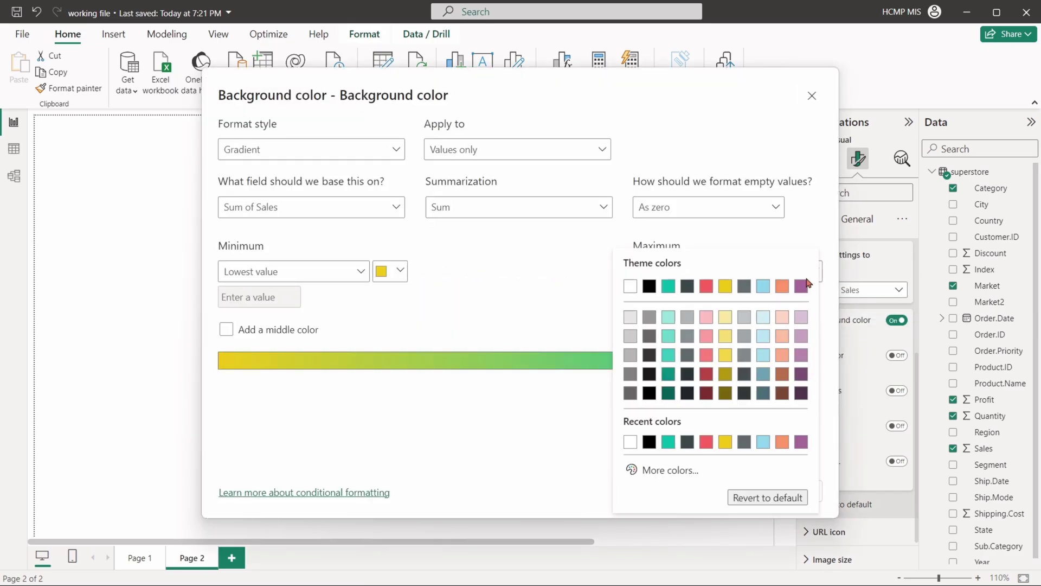
{"action": "left_click", "coordinate": [668, 286]}
{"action": "left_click", "coordinate": [805, 271]}
{"action": "left_click", "coordinate": [801, 286]}
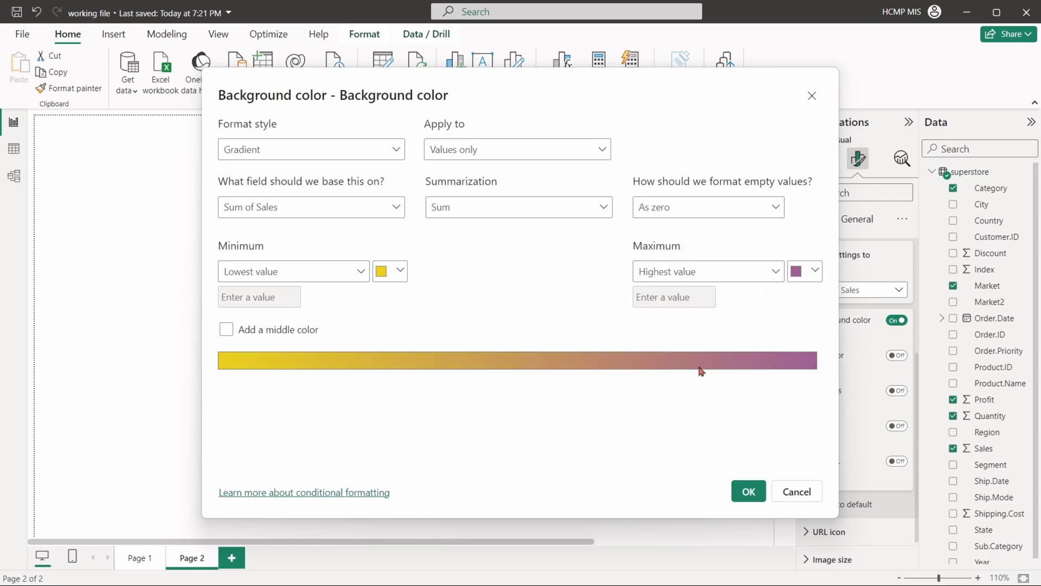
{"action": "left_click", "coordinate": [747, 491]}
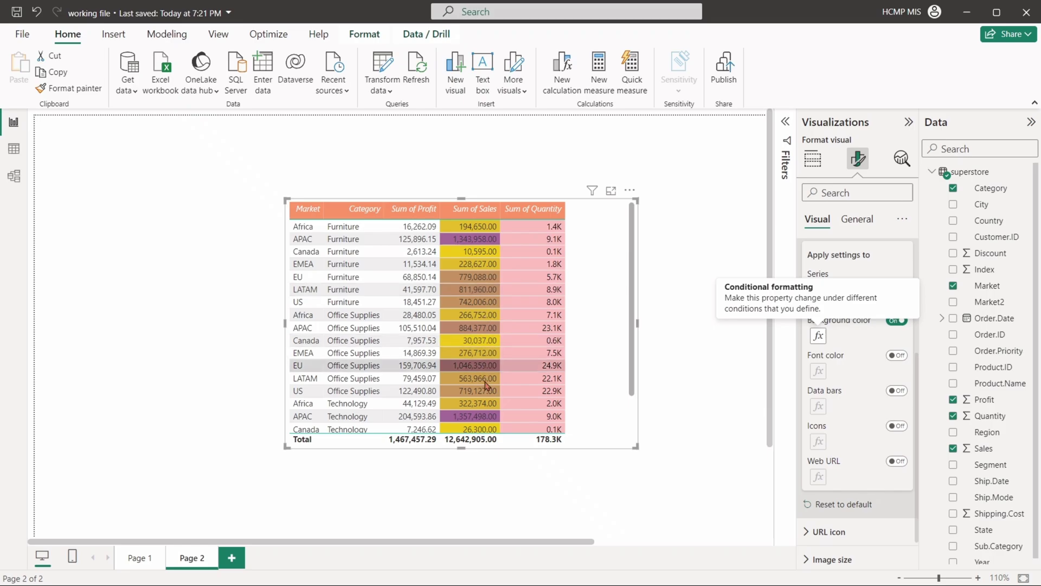
Add red positive data bars to the Sum of Sales column.
{"action": "left_click", "coordinate": [895, 394]}
{"action": "left_click", "coordinate": [818, 407]}
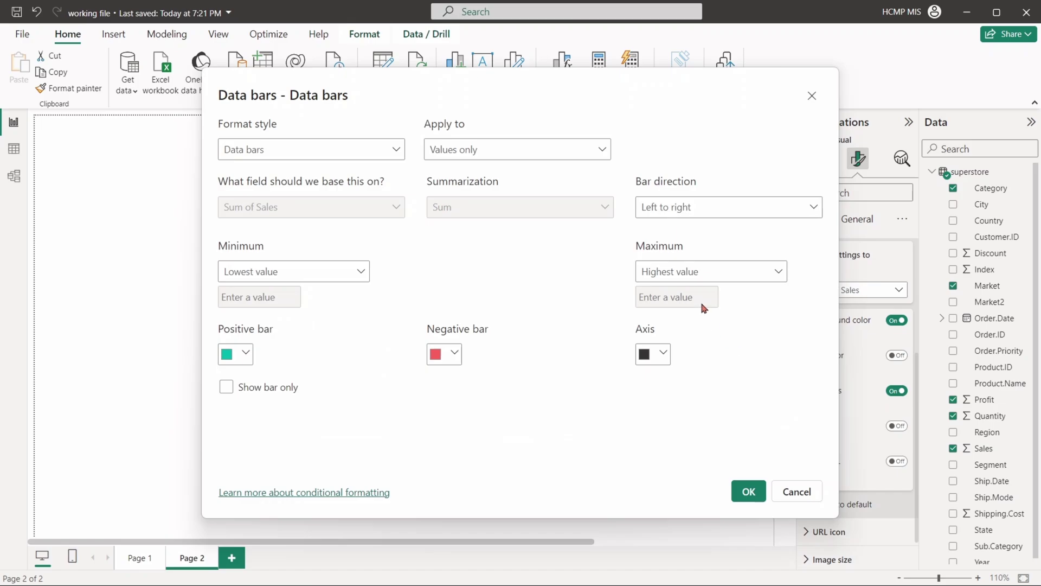
{"action": "left_click", "coordinate": [246, 353]}
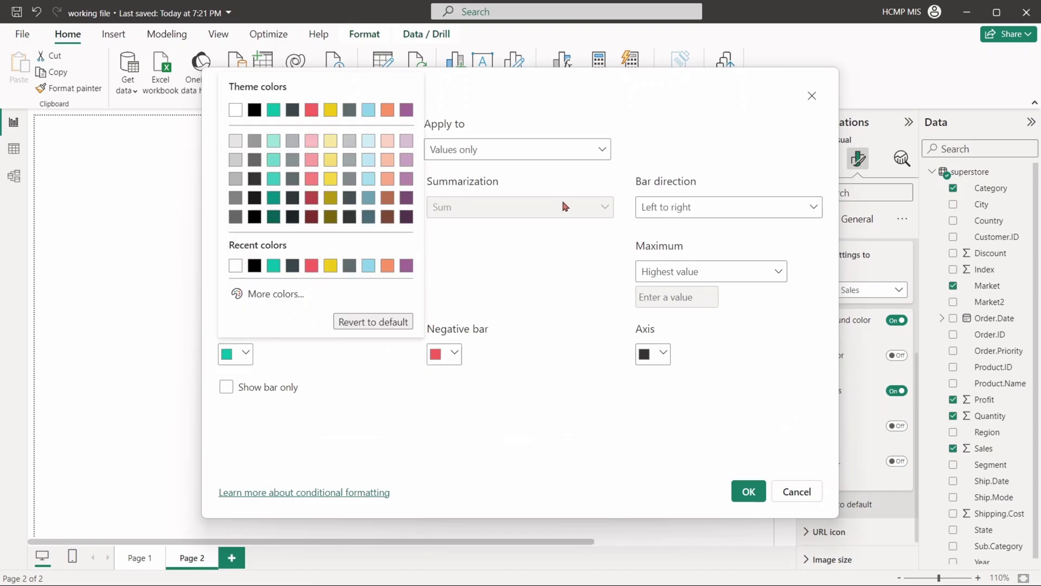
{"action": "left_click", "coordinate": [312, 111]}
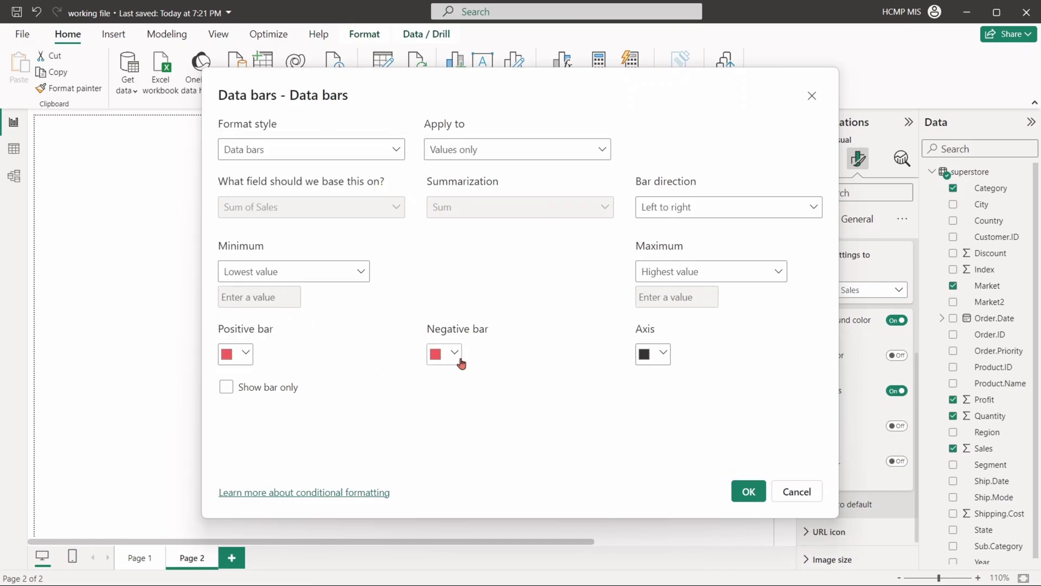
{"action": "left_click", "coordinate": [749, 491]}
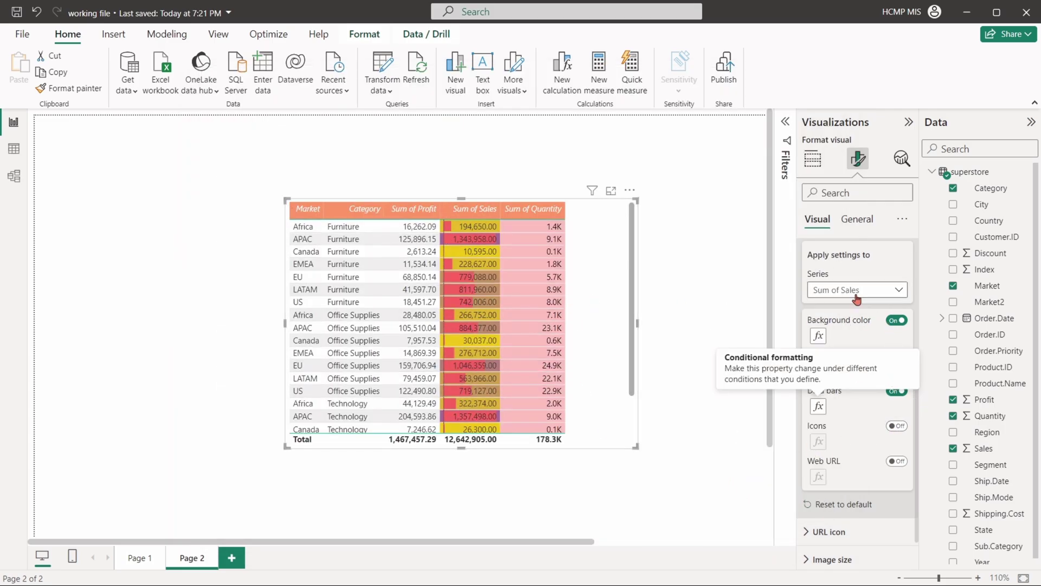
{"action": "left_click", "coordinate": [868, 289]}
{"action": "left_click", "coordinate": [846, 338]}
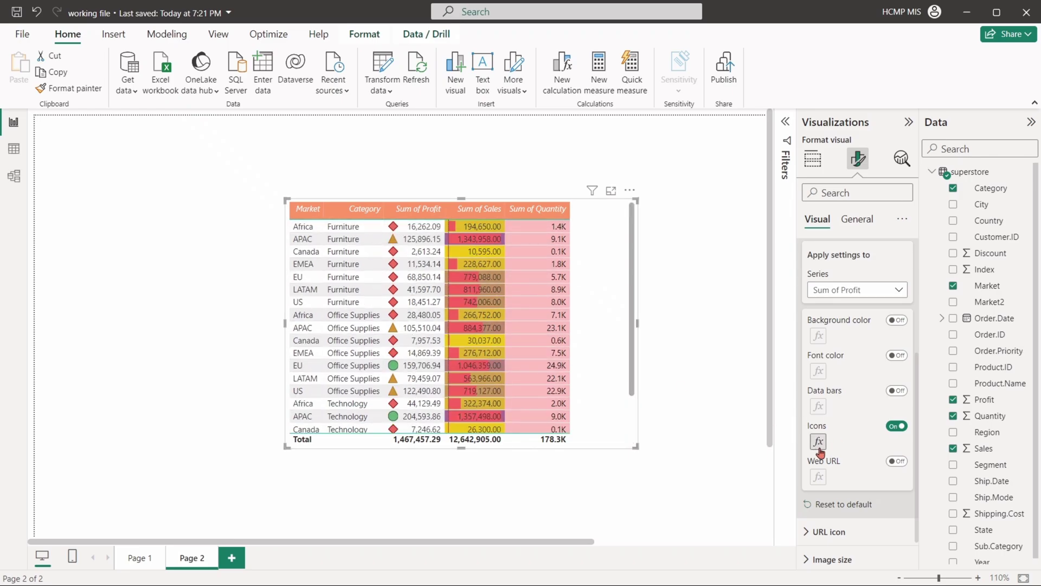
Set the Sum of Profit icon rules to red circle, yellow exclamation and green check.
{"action": "left_click", "coordinate": [818, 440]}
{"action": "left_click", "coordinate": [662, 325]}
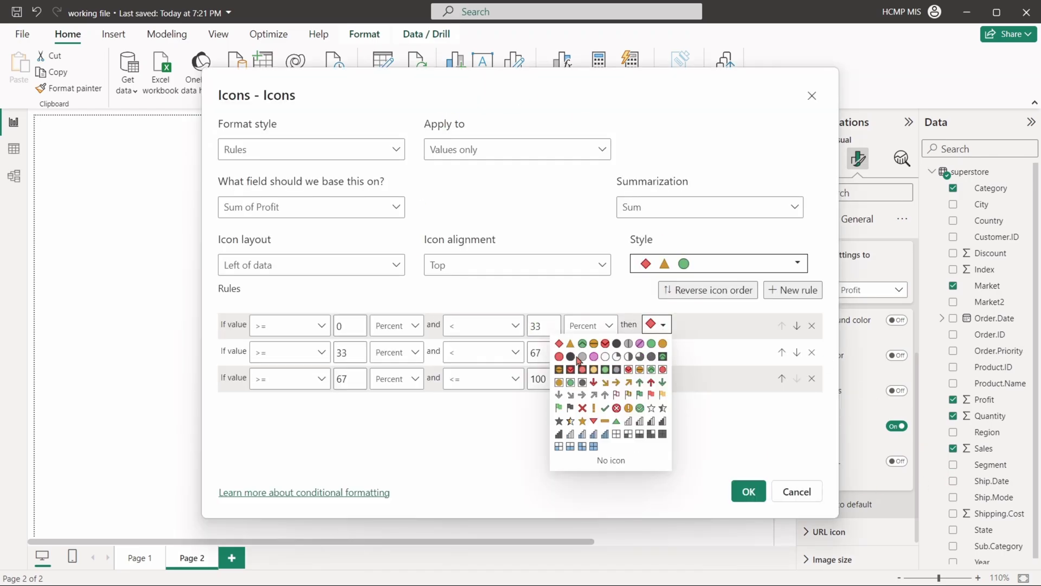
{"action": "left_click", "coordinate": [560, 356]}
{"action": "left_click", "coordinate": [661, 353]}
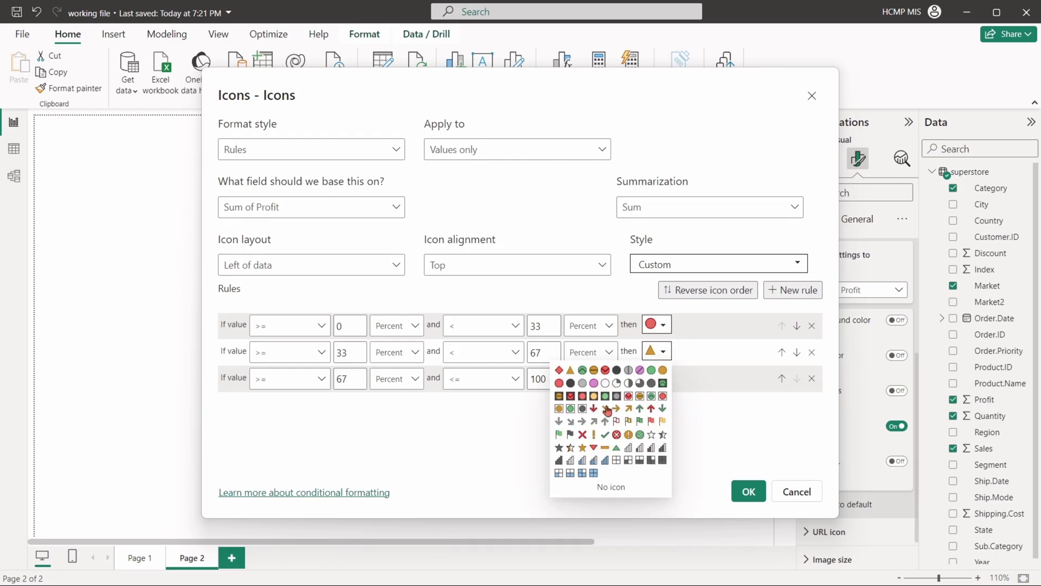
{"action": "left_click", "coordinate": [628, 436]}
{"action": "left_click", "coordinate": [661, 379]}
{"action": "left_click", "coordinate": [640, 313]}
{"action": "left_click", "coordinate": [758, 491]}
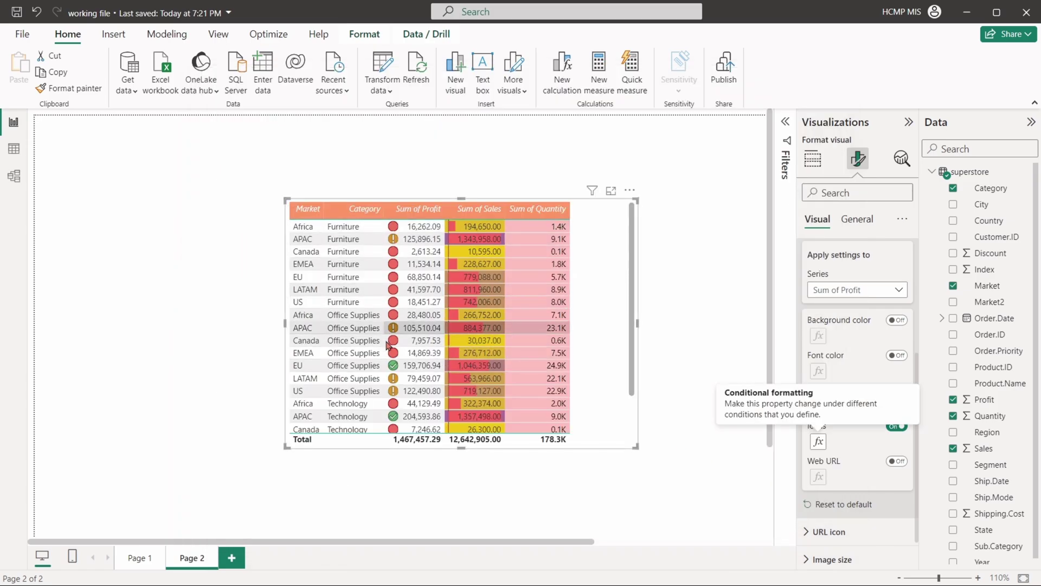
{"action": "scroll", "coordinate": [406, 369], "scroll_direction": "up", "scroll_amount": 3}
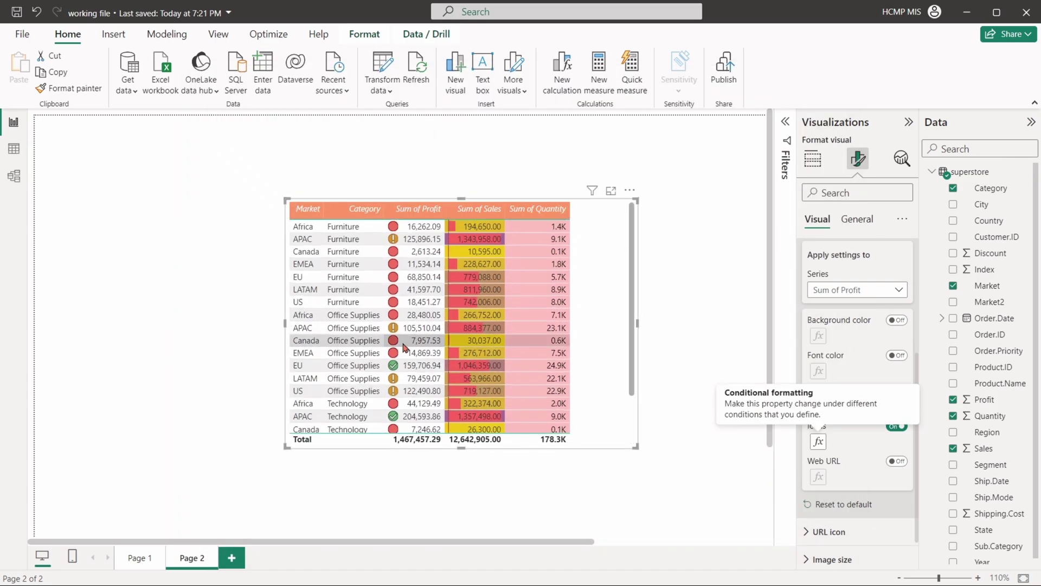
{"action": "left_click", "coordinate": [818, 441]}
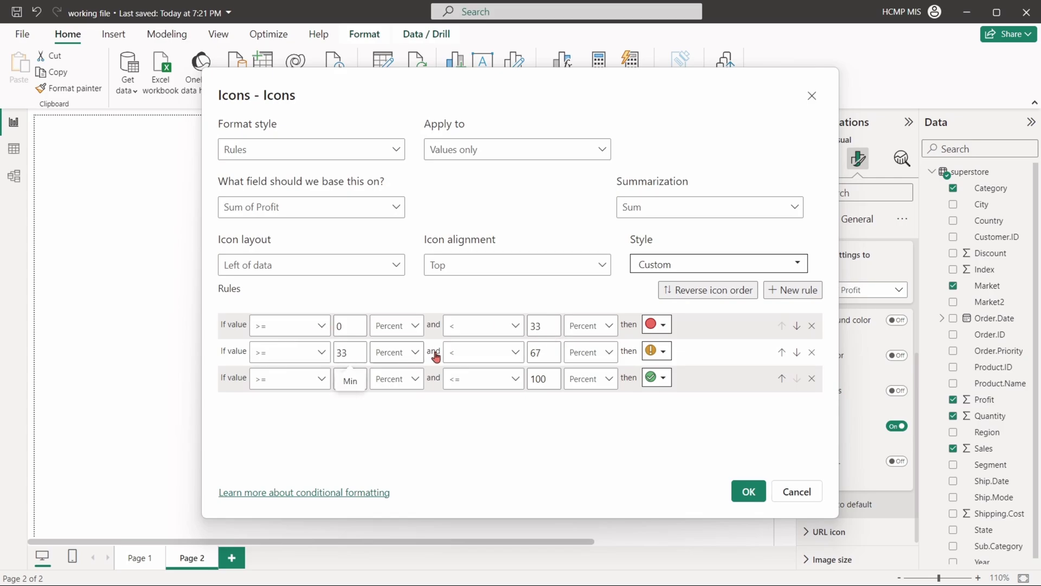
{"action": "left_click", "coordinate": [748, 490]}
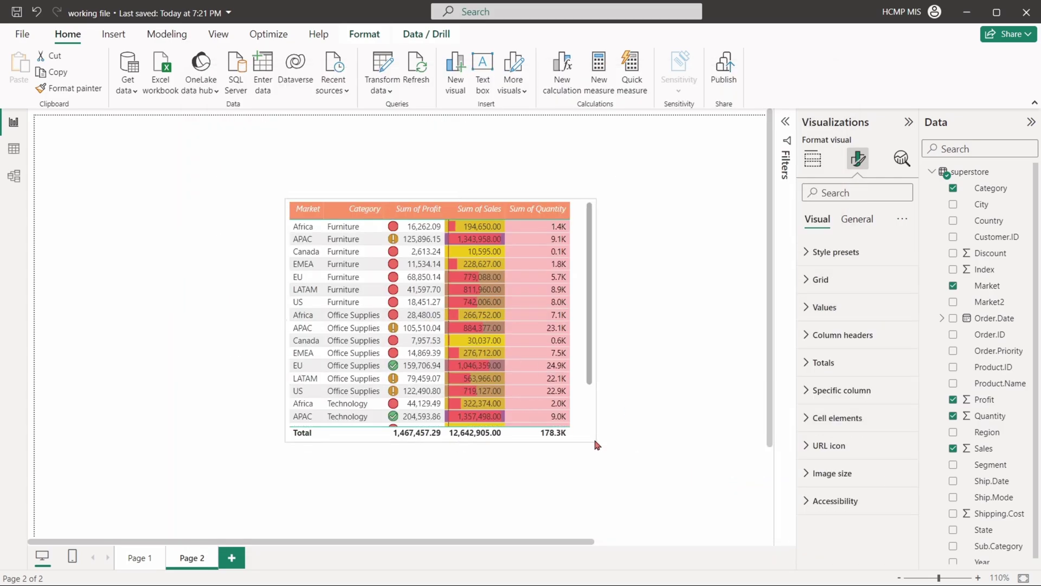
{"action": "left_click", "coordinate": [639, 411]}
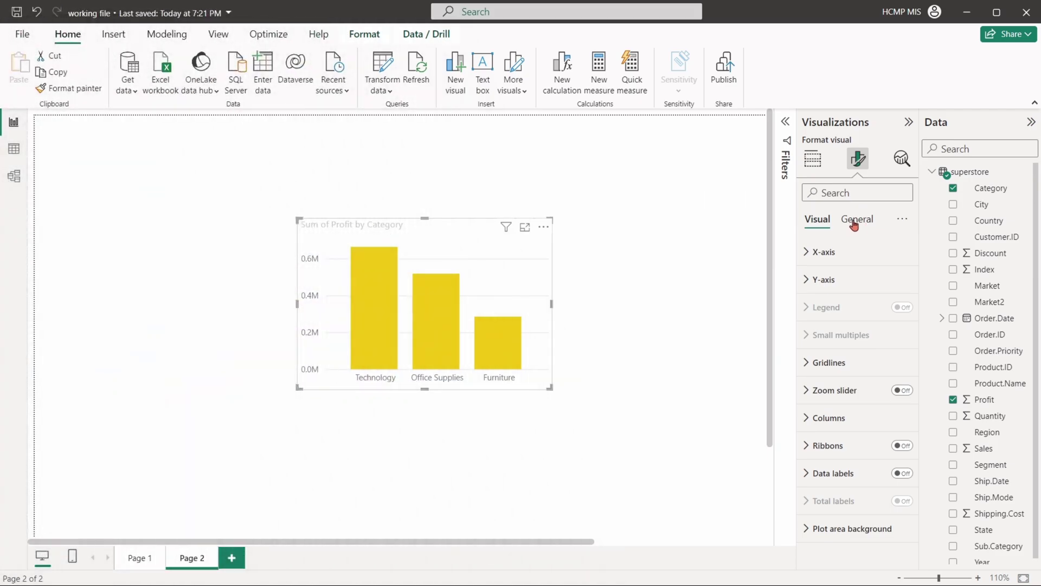
Set the Sum of Profit by Category chart width to 450 and adjust its position values.
{"action": "left_click", "coordinate": [847, 232]}
{"action": "left_click", "coordinate": [828, 252]}
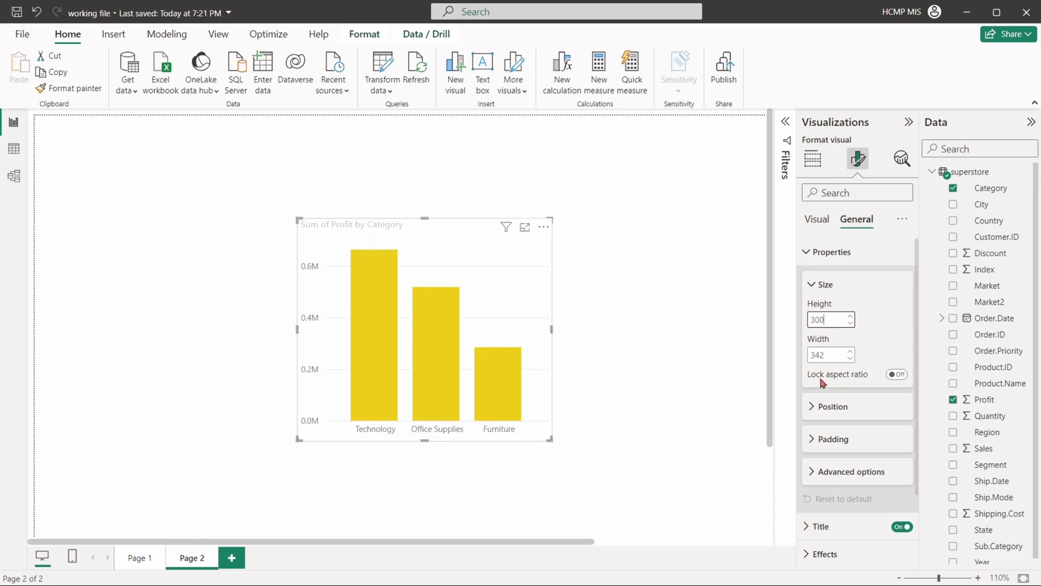
{"action": "left_click_drag", "start_coordinate": [835, 355], "coordinate": [798, 355]}
{"action": "type", "text": "450"}
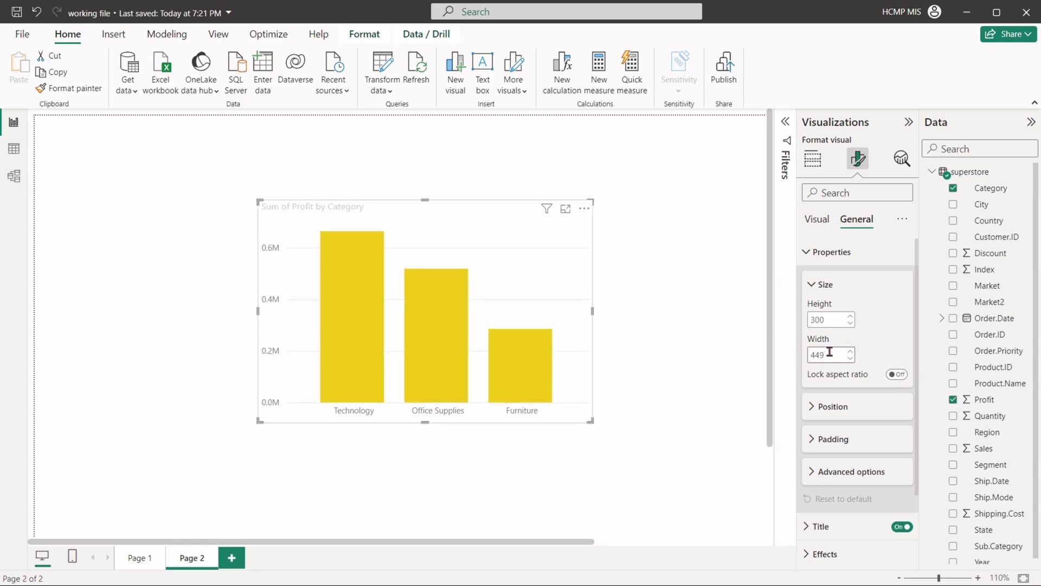
{"action": "left_click", "coordinate": [833, 407]}
{"action": "scroll", "coordinate": [845, 397], "scroll_direction": "down", "scroll_amount": 3}
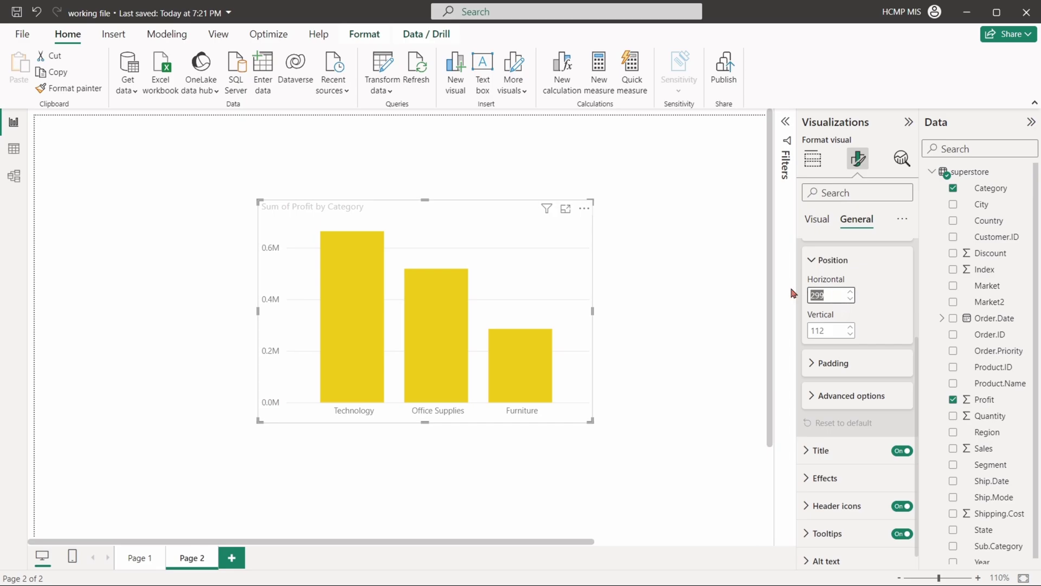
{"action": "type", "text": "100"}
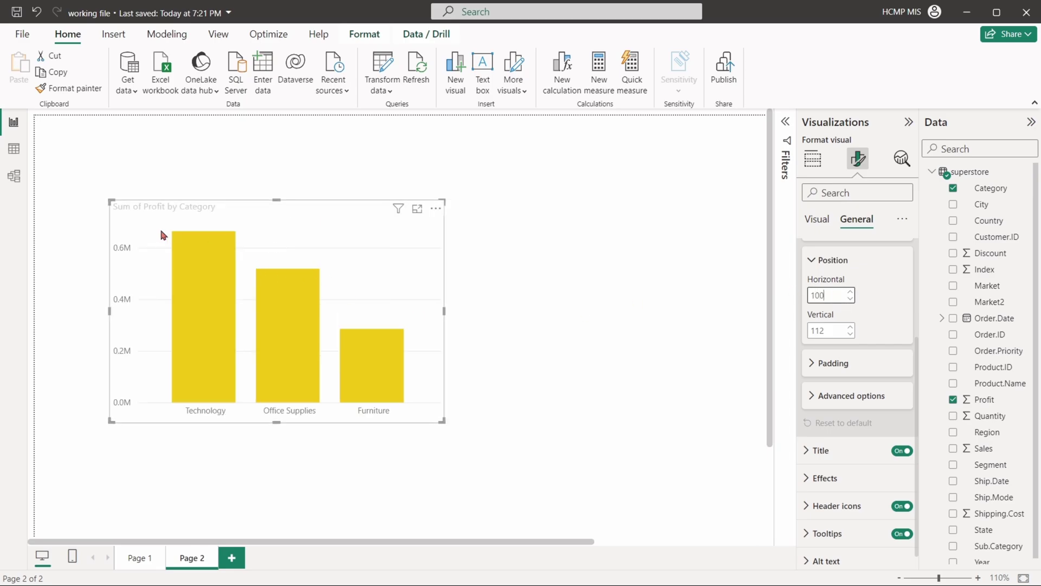
{"action": "left_click", "coordinate": [827, 330]}
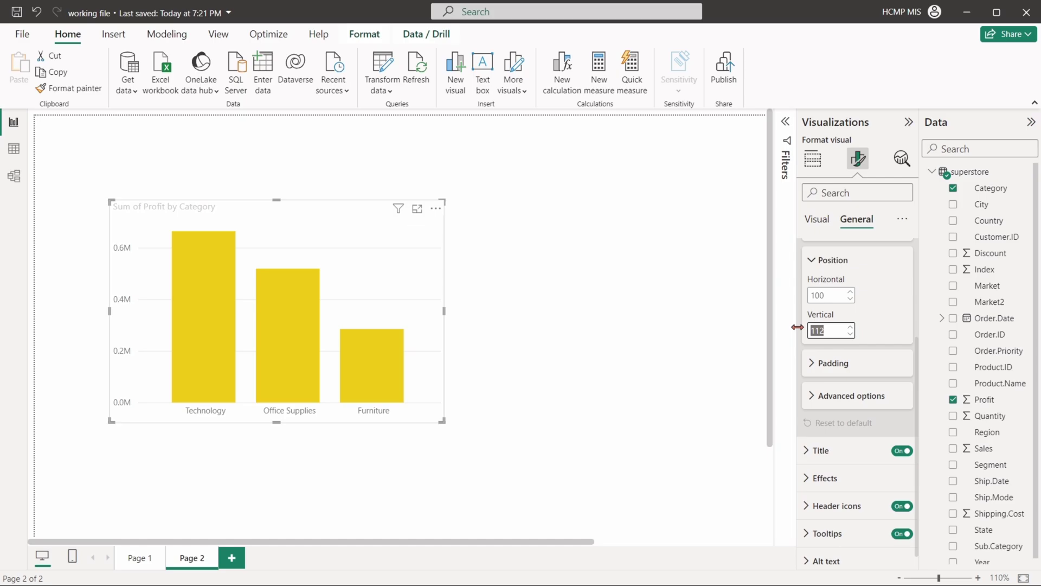
{"action": "key", "text": "Return"}
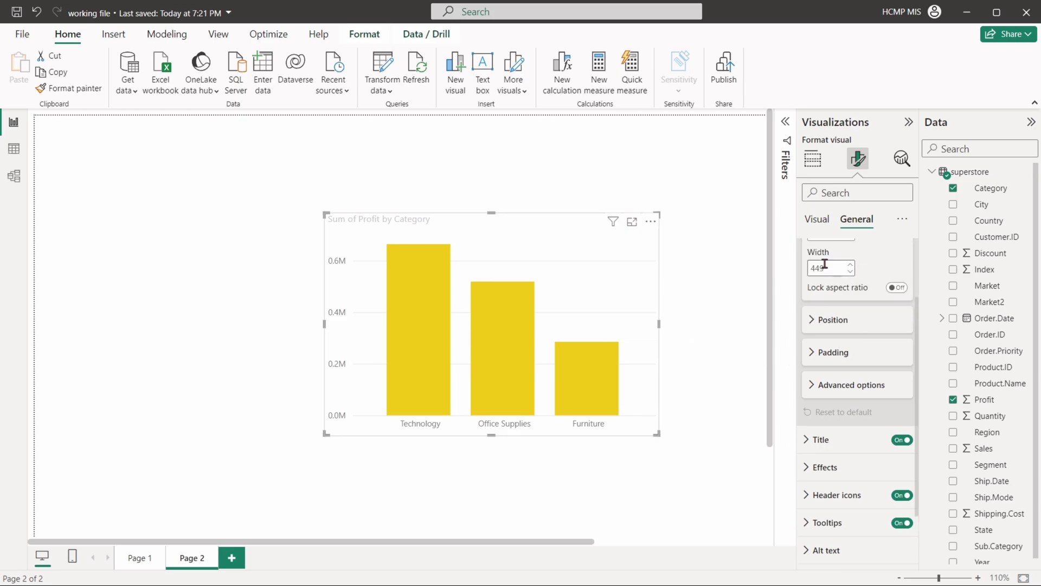
Set the chart's top and left padding to 0 px.
{"action": "left_click", "coordinate": [822, 353]}
{"action": "scroll", "coordinate": [823, 352], "scroll_direction": "down", "scroll_amount": 1}
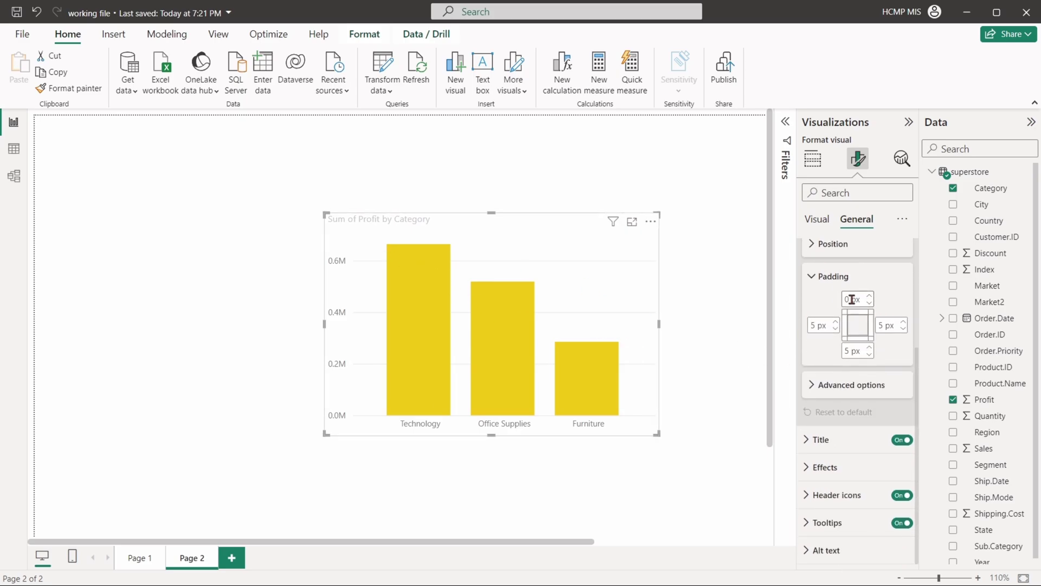
{"action": "double_click", "coordinate": [836, 329]}
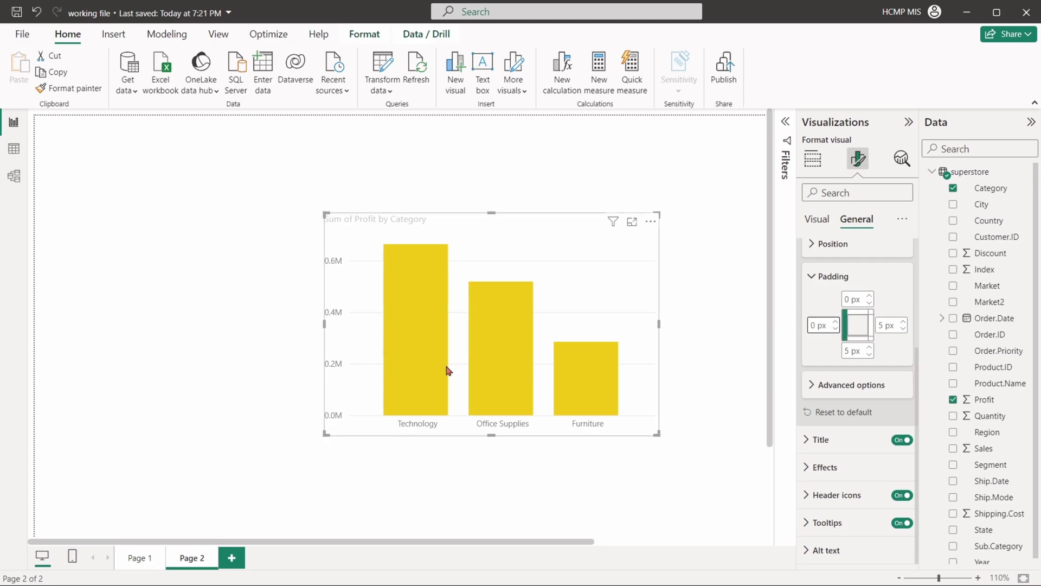
{"action": "left_click", "coordinate": [903, 329]}
{"action": "left_click", "coordinate": [903, 329]}
{"action": "left_click", "coordinate": [903, 328]}
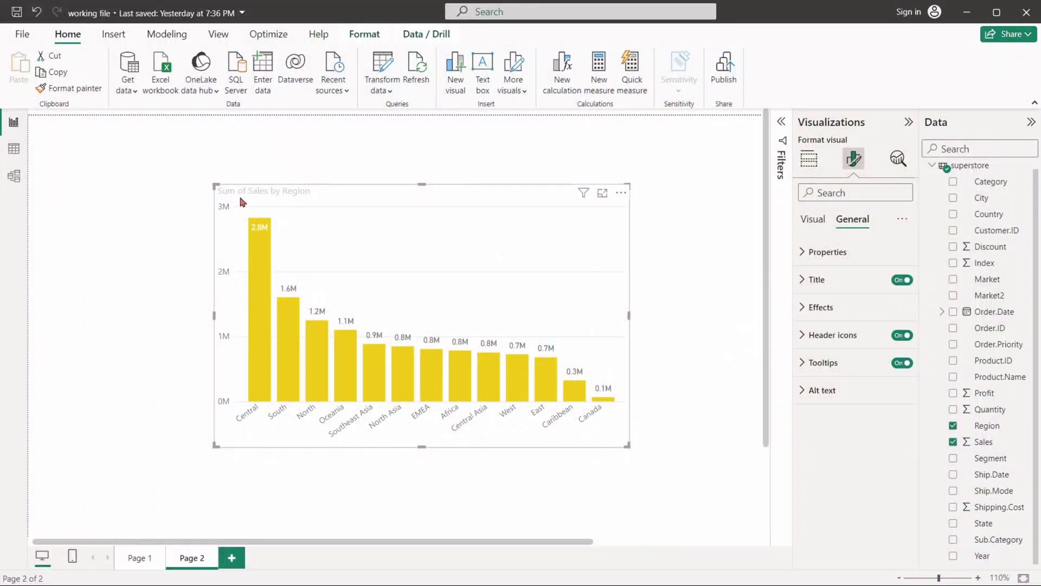
Change the region chart's title text to 'Total Sales in Each Region'.
{"action": "left_click", "coordinate": [809, 280]}
{"action": "triple_click", "coordinate": [813, 352]}
{"action": "type", "text": "STotal"}
{"action": "key", "text": "Home"}
{"action": "key", "text": "Delete"}
{"action": "key", "text": "End"}
{"action": "type", "text": "Sales in Each Region"}
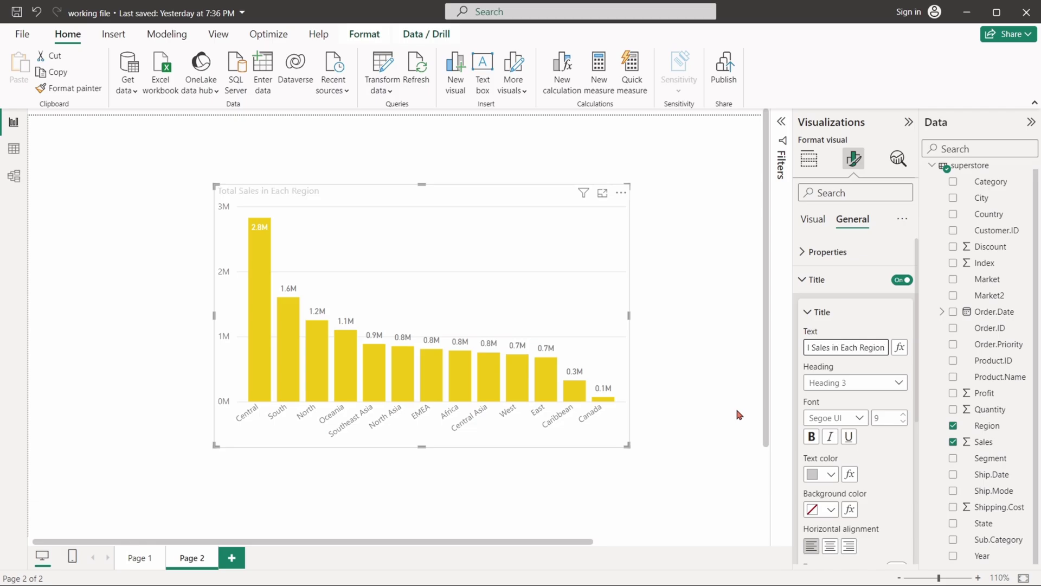
{"action": "left_click", "coordinate": [844, 369]}
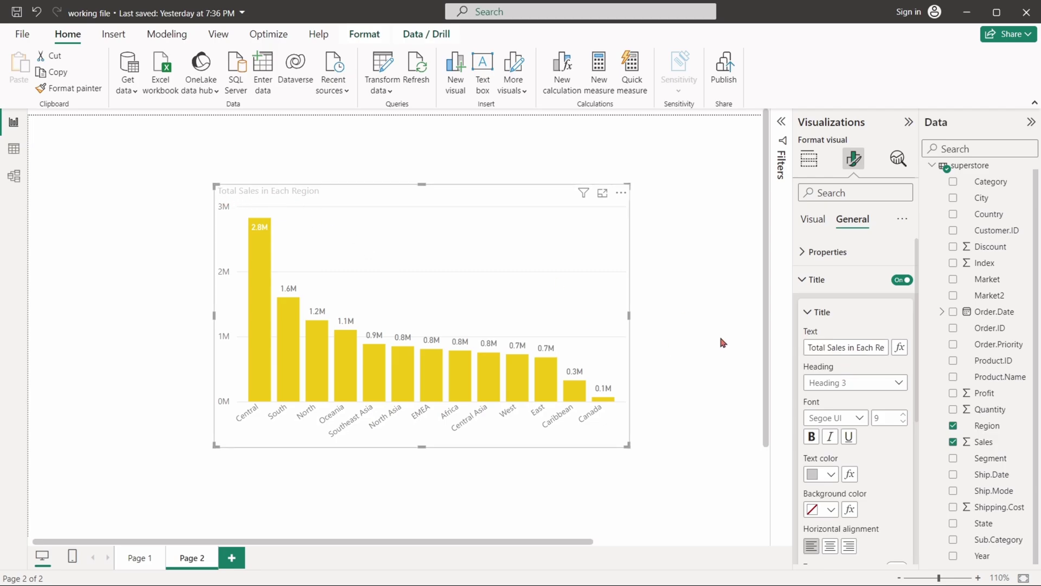
Style the title with Normal heading, bold font, dark colour, size 13 and centre alignment.
{"action": "scroll", "coordinate": [855, 347], "scroll_direction": "down", "scroll_amount": 1}
{"action": "left_click", "coordinate": [855, 333]}
{"action": "left_click", "coordinate": [829, 437]}
{"action": "scroll", "coordinate": [862, 335], "scroll_direction": "down", "scroll_amount": 1}
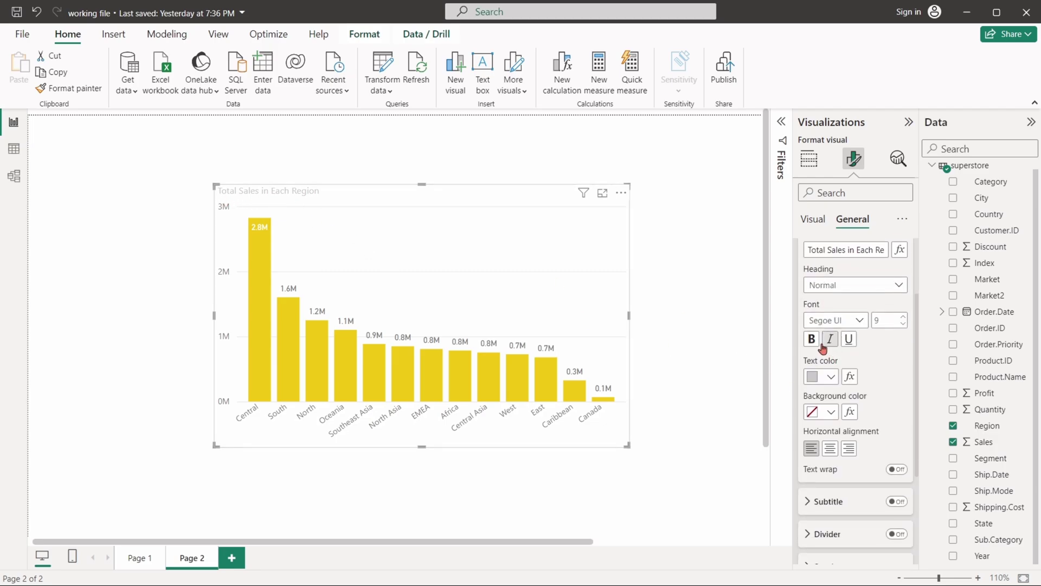
{"action": "left_click", "coordinate": [859, 320]}
{"action": "left_click", "coordinate": [850, 469]}
{"action": "scroll", "coordinate": [857, 352], "scroll_direction": "down", "scroll_amount": 1}
{"action": "left_click", "coordinate": [831, 328]}
{"action": "left_click", "coordinate": [873, 382]}
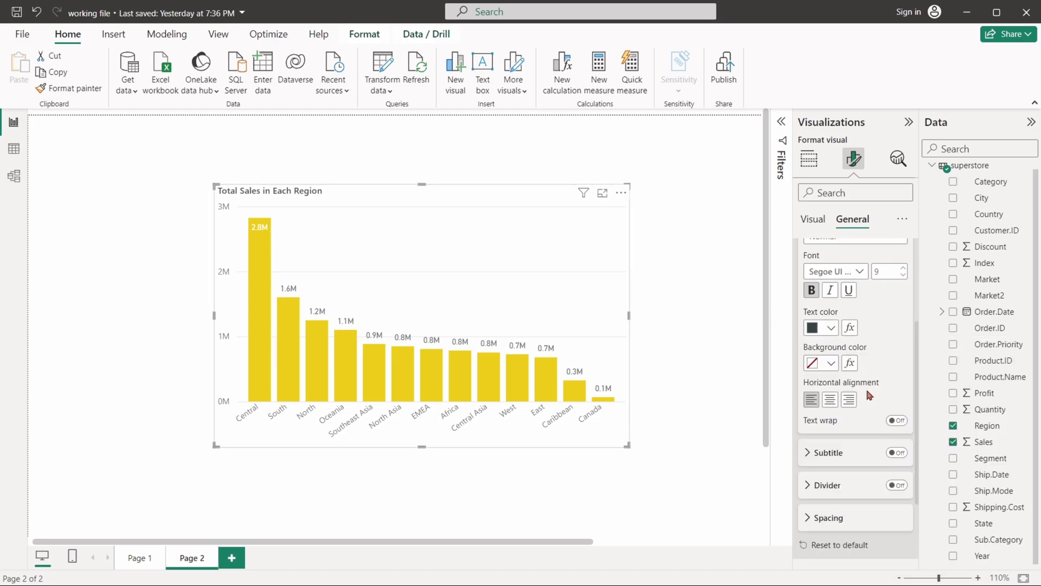
{"action": "left_click", "coordinate": [902, 273]}
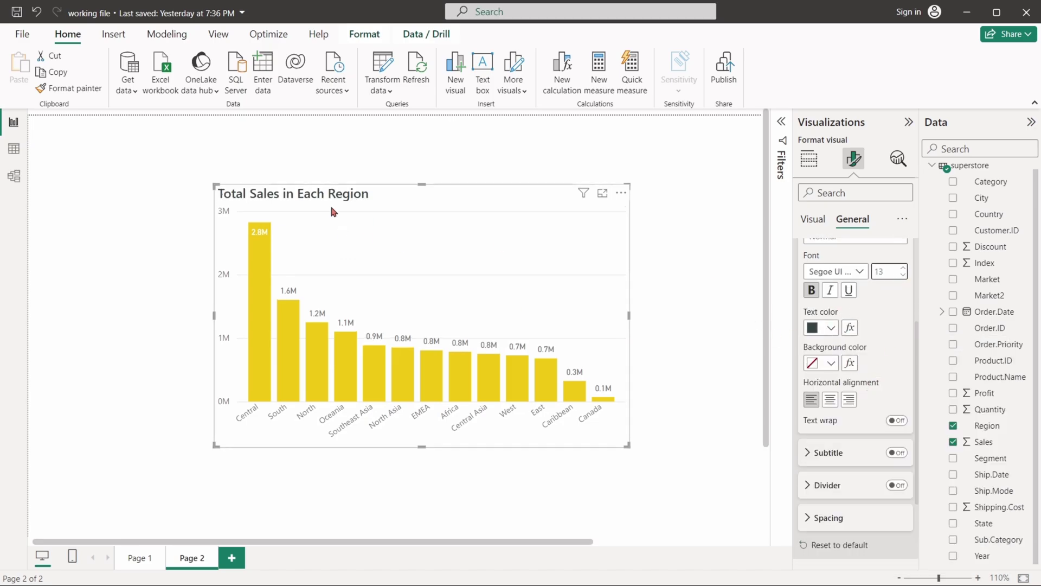
{"action": "left_click", "coordinate": [834, 397]}
Expand the title spacing options and nudge the chart slightly left and down.
{"action": "scroll", "coordinate": [842, 393], "scroll_direction": "down", "scroll_amount": 3}
{"action": "left_click", "coordinate": [847, 416]}
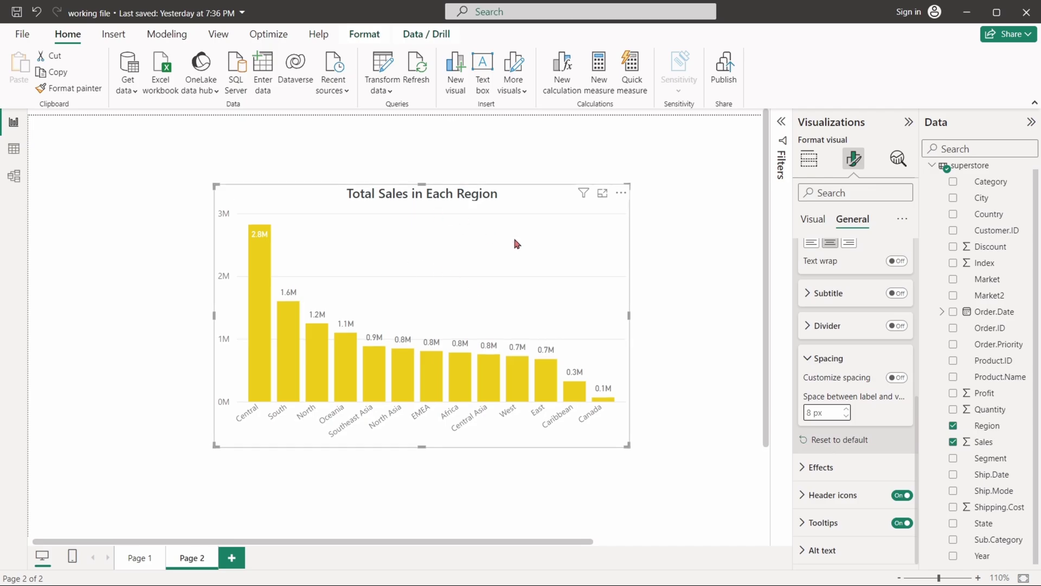
{"action": "left_click_drag", "start_coordinate": [513, 235], "coordinate": [499, 242]}
{"action": "left_click", "coordinate": [642, 277]}
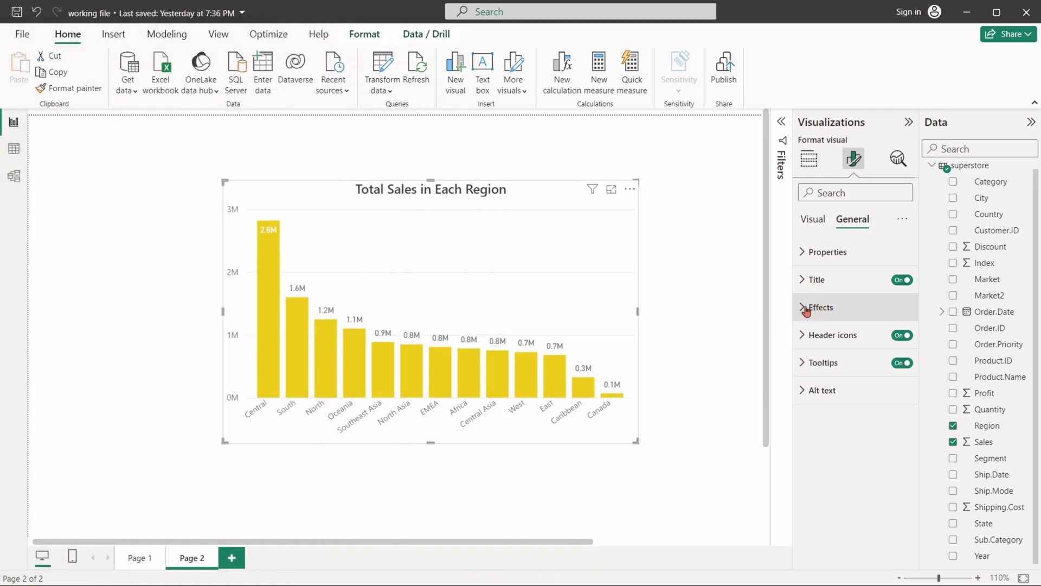
Turn on a light yellow chart background with increased transparency.
{"action": "left_click", "coordinate": [806, 309]}
{"action": "left_click", "coordinate": [896, 340]}
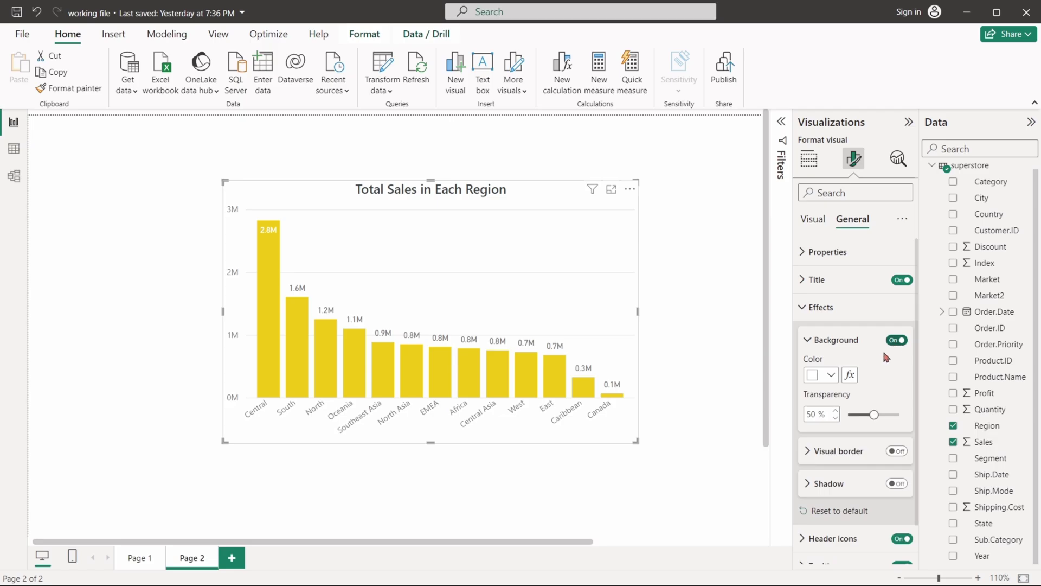
{"action": "left_click", "coordinate": [824, 379]}
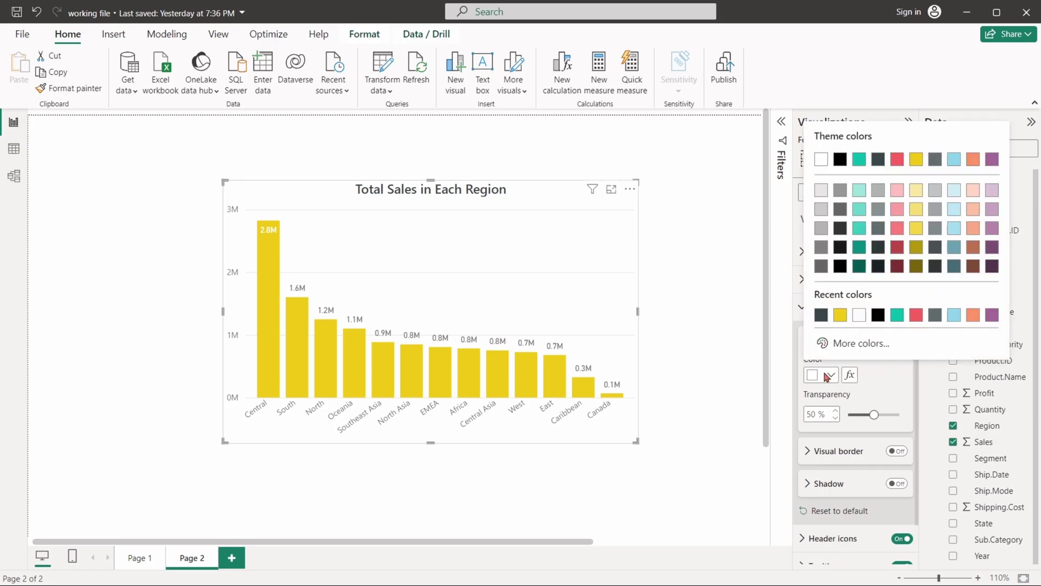
{"action": "left_click", "coordinate": [915, 190]}
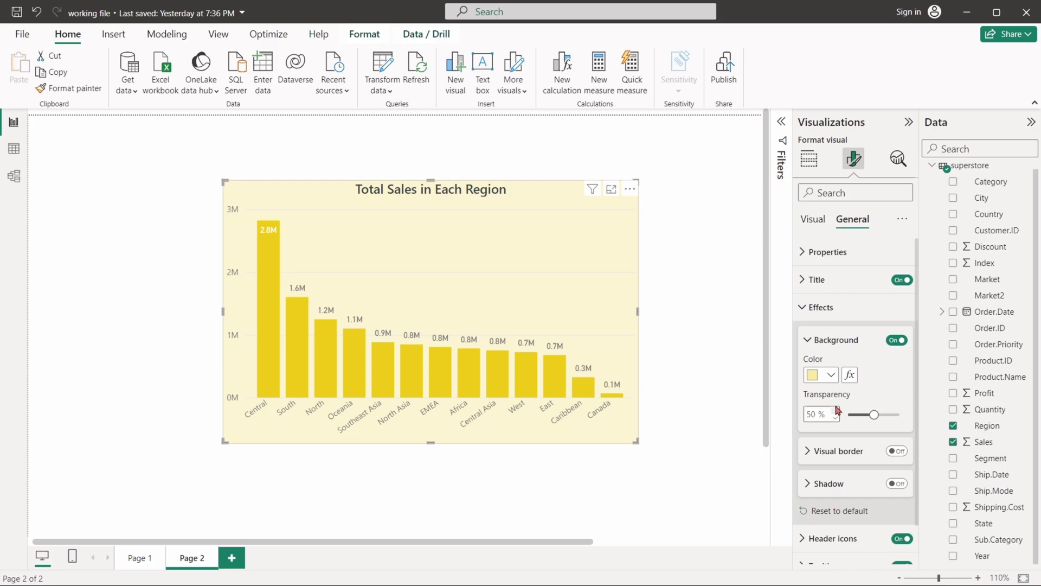
{"action": "left_click_drag", "start_coordinate": [875, 414], "coordinate": [864, 416]}
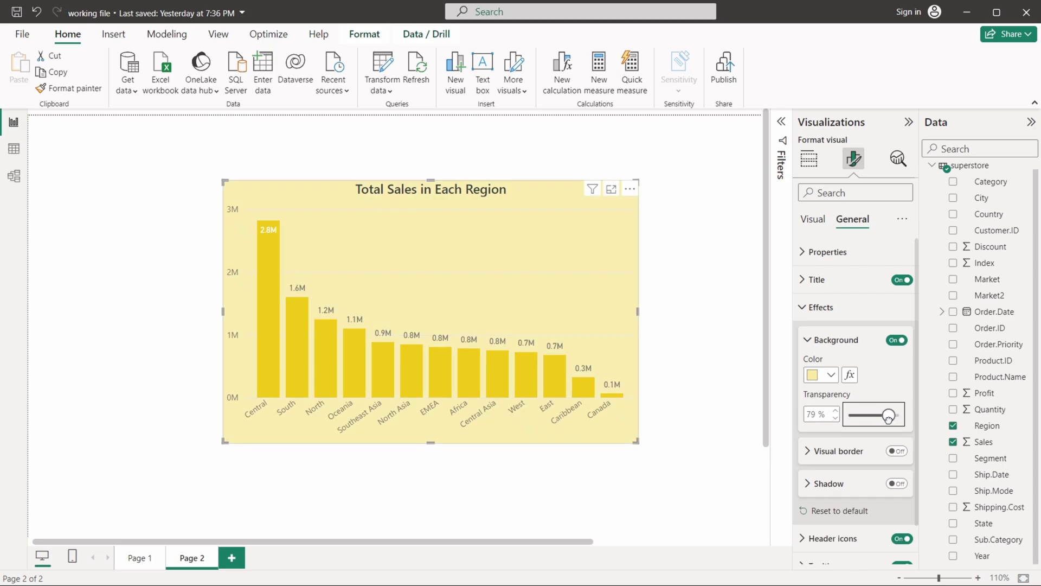
{"action": "left_click", "coordinate": [827, 340]}
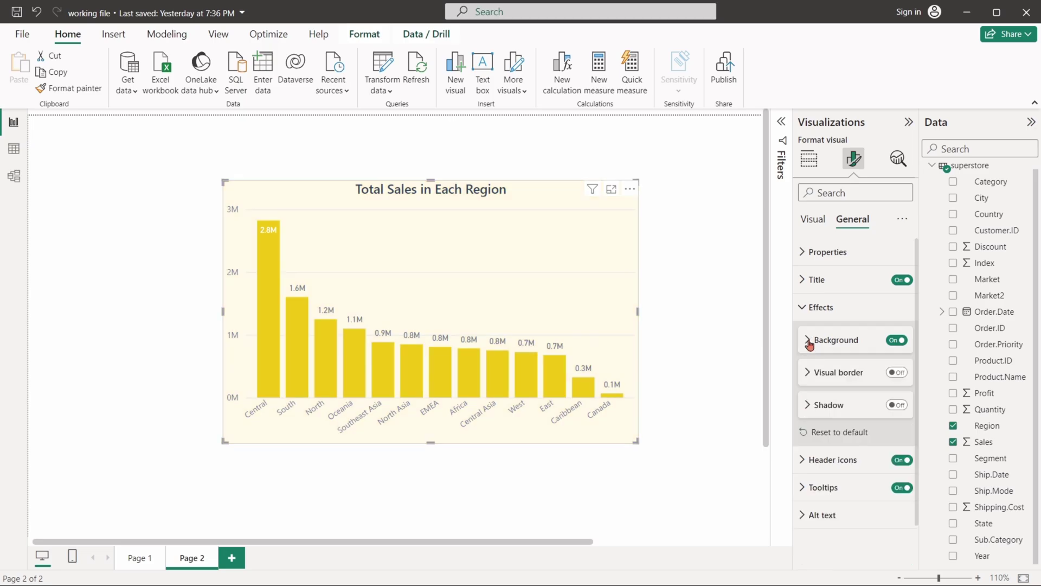
Add a dark olive visual border with rounded corners.
{"action": "left_click", "coordinate": [897, 372]}
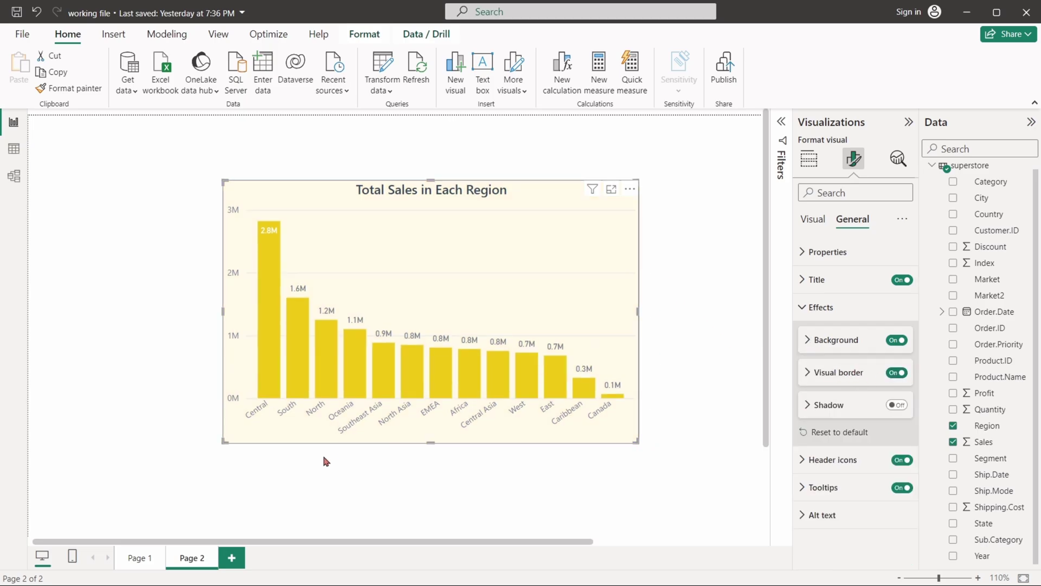
{"action": "left_click", "coordinate": [808, 373]}
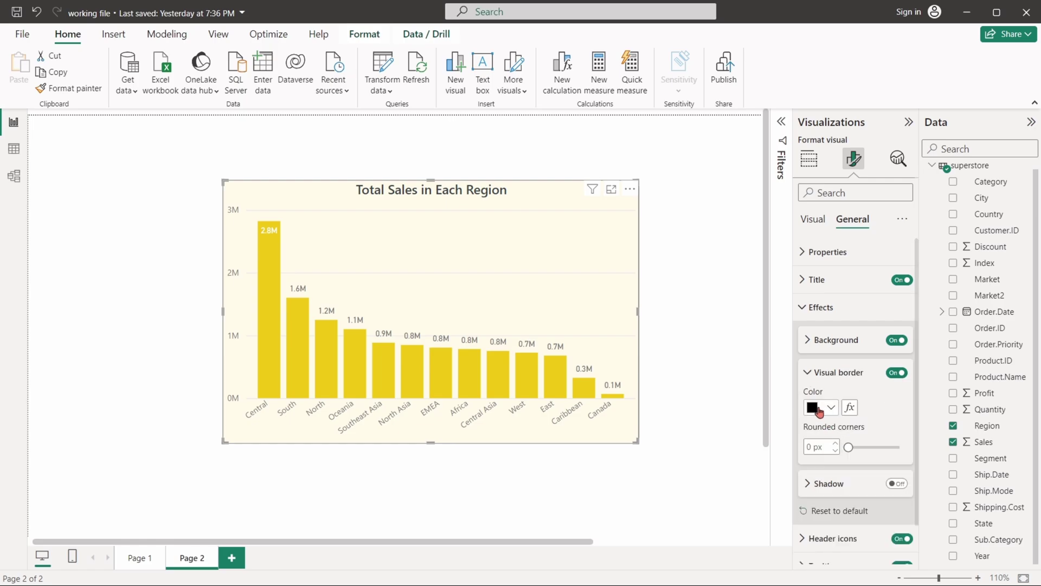
{"action": "left_click", "coordinate": [819, 408]}
{"action": "left_click", "coordinate": [920, 299]}
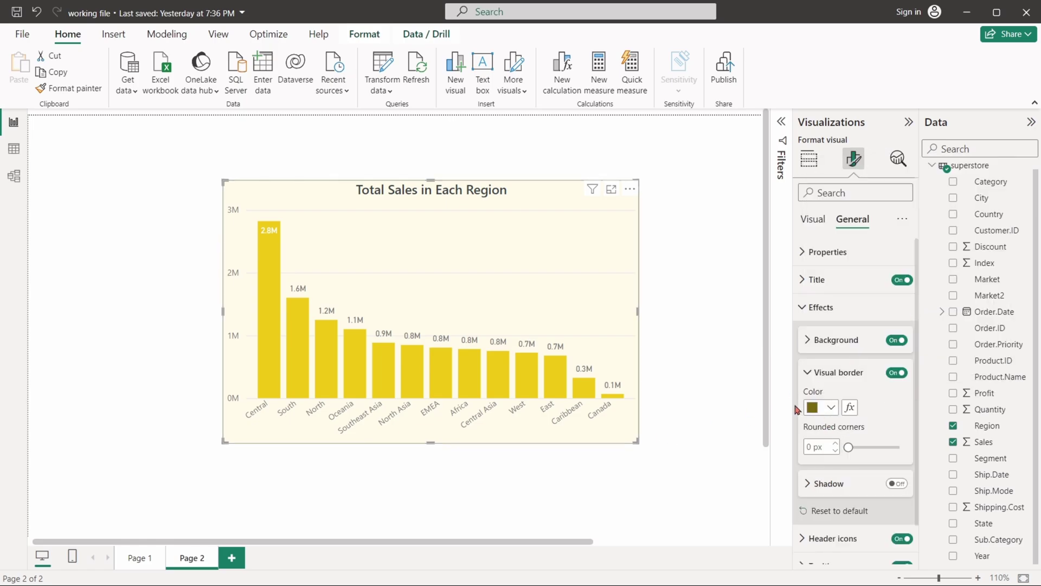
{"action": "left_click_drag", "start_coordinate": [847, 445], "coordinate": [857, 448]}
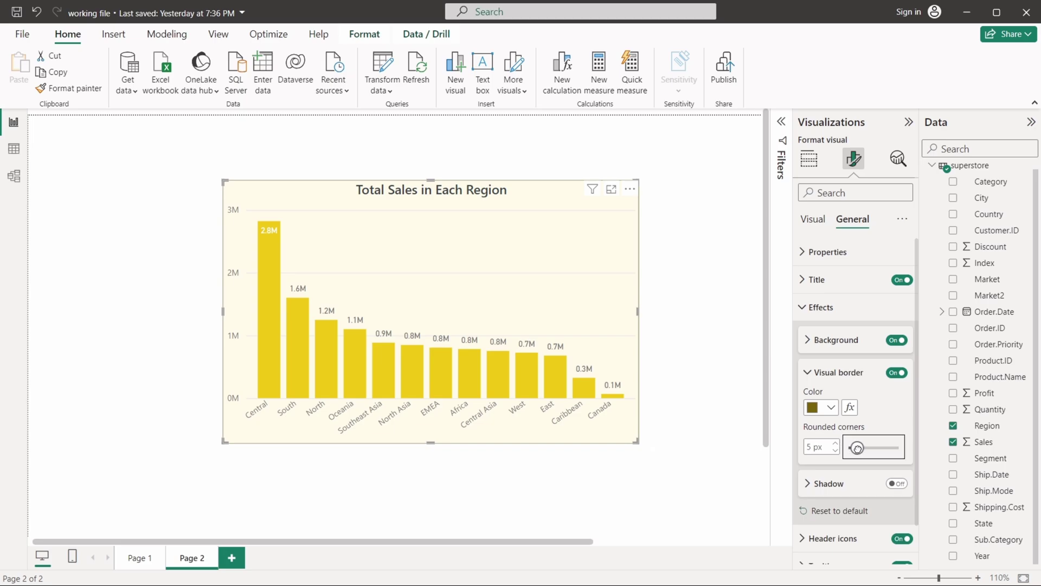
{"action": "left_click", "coordinate": [664, 429]}
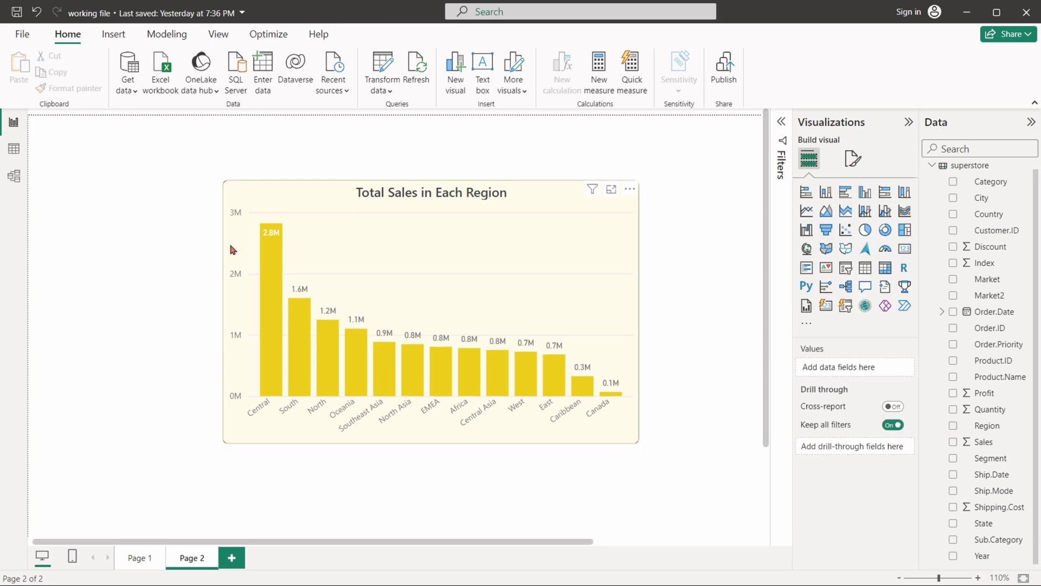
Add a grey shadow positioned at Center, shifting the chart slightly left and up.
{"action": "left_click", "coordinate": [638, 221]}
{"action": "left_click", "coordinate": [896, 441]}
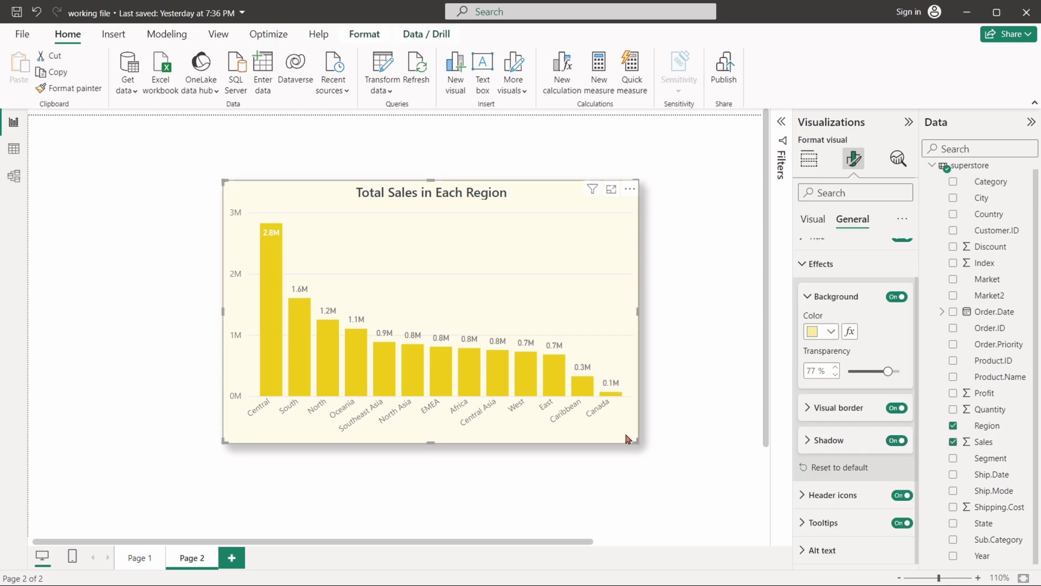
{"action": "left_click_drag", "start_coordinate": [645, 431], "coordinate": [634, 422]}
{"action": "left_click", "coordinate": [806, 441]}
{"action": "scroll", "coordinate": [830, 423], "scroll_direction": "down", "scroll_amount": 2}
{"action": "left_click", "coordinate": [842, 457]}
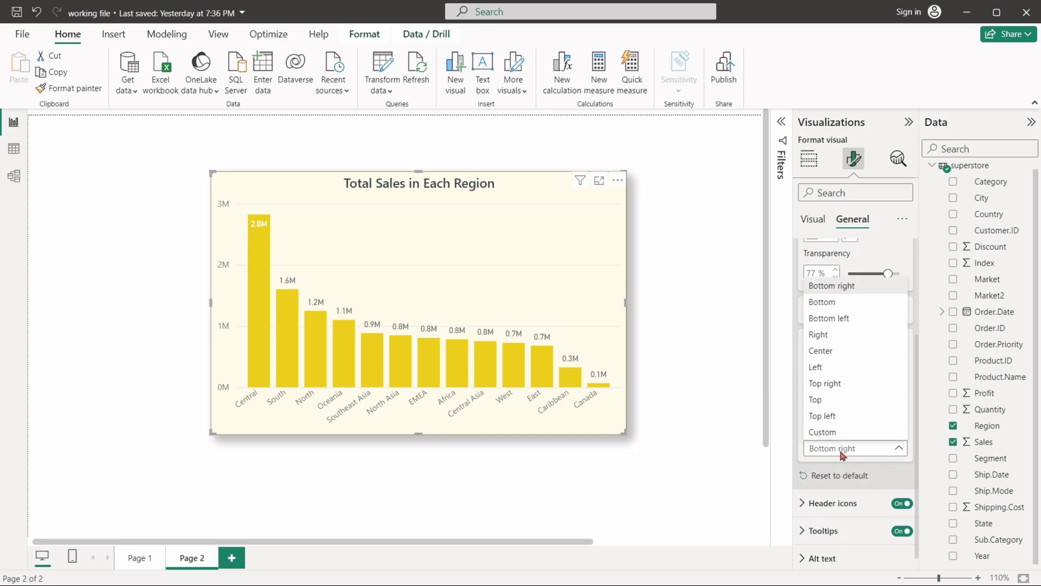
{"action": "left_click", "coordinate": [830, 400]}
{"action": "left_click", "coordinate": [818, 448]}
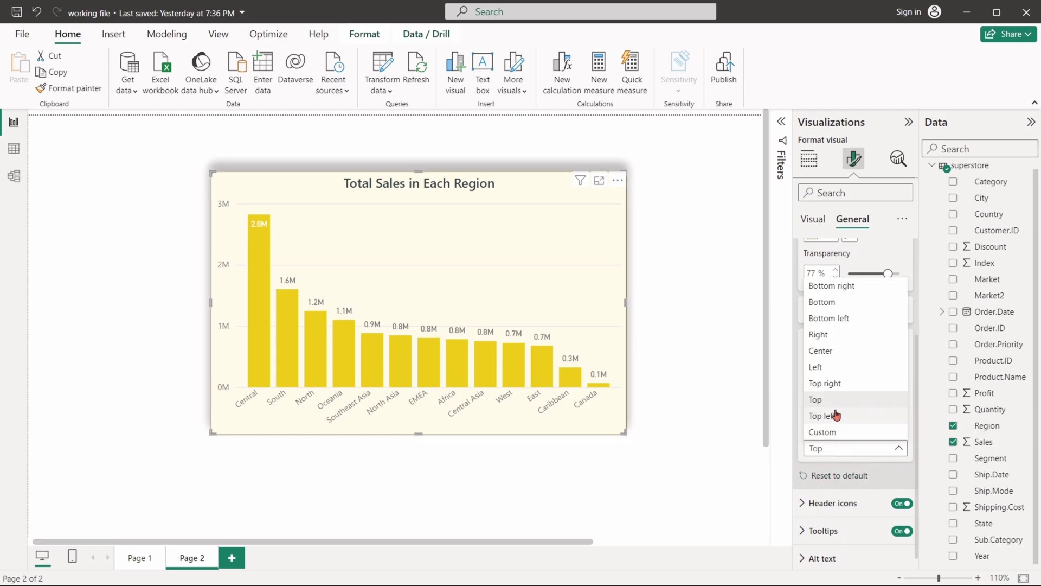
{"action": "left_click", "coordinate": [838, 351]}
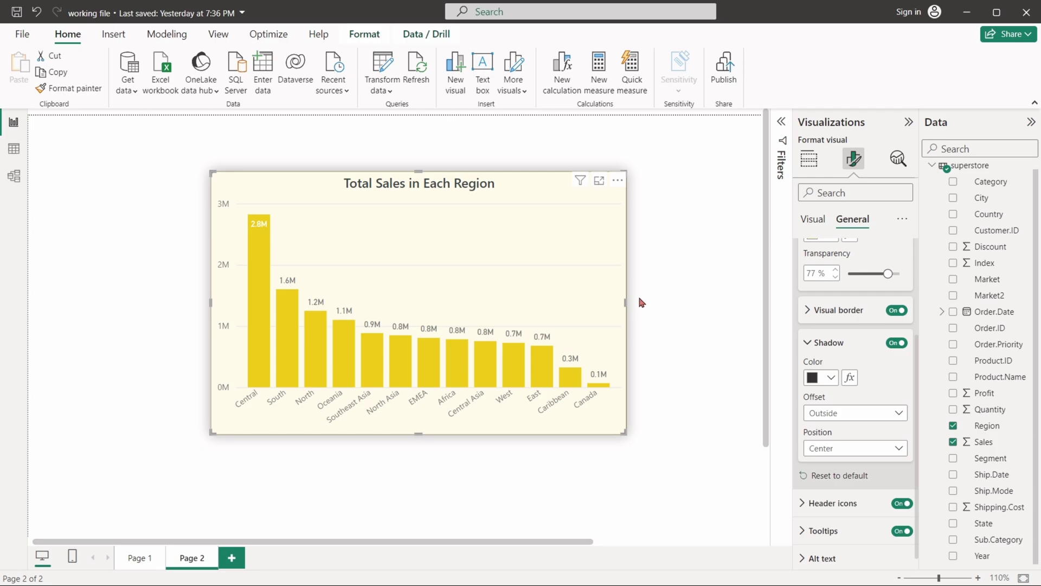
{"action": "left_click", "coordinate": [826, 378]}
{"action": "left_click", "coordinate": [841, 193]}
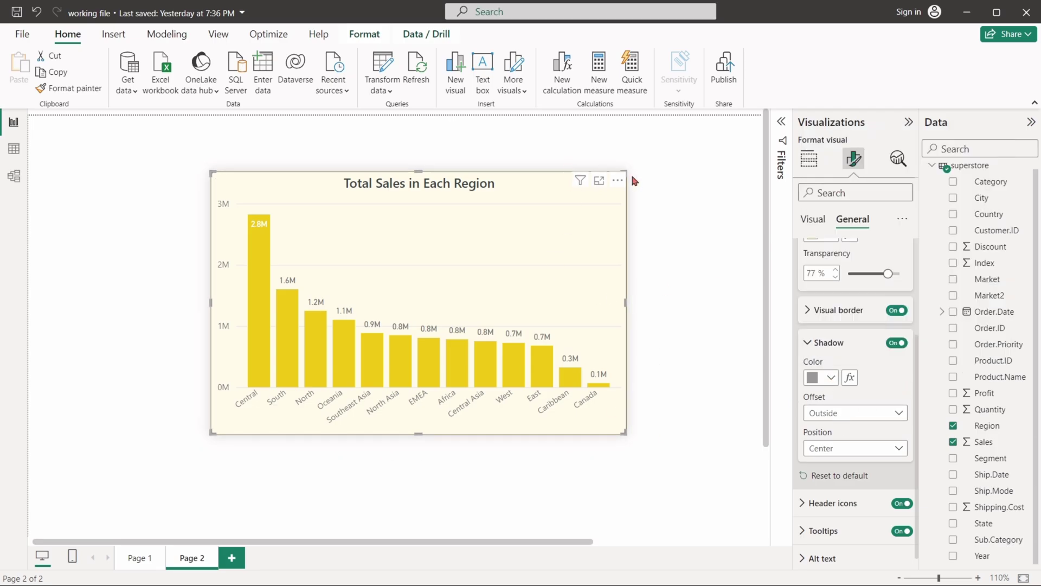
{"action": "left_click", "coordinate": [667, 432]}
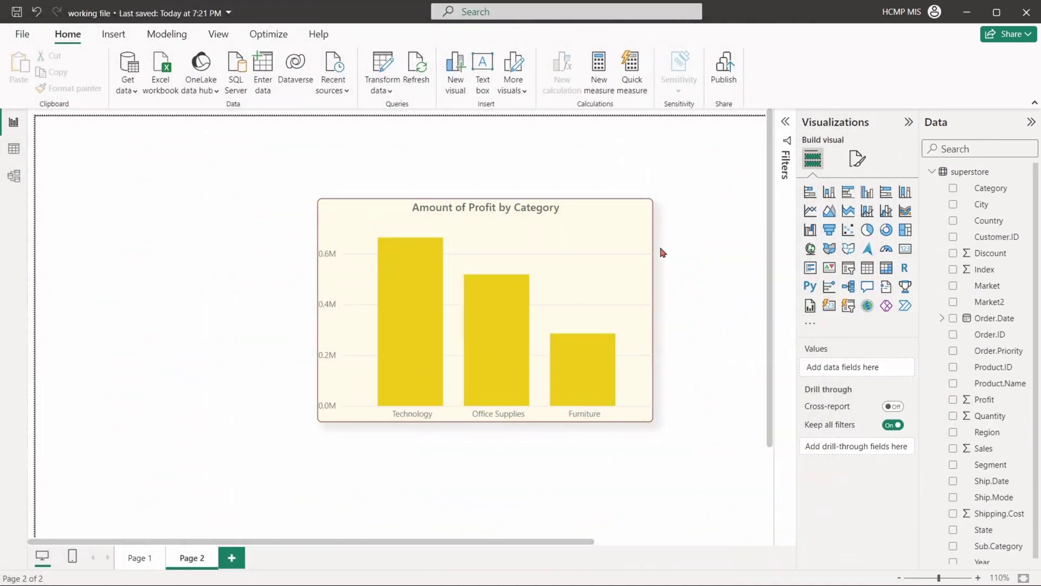
Give the profit by category chart's tooltips a dark purple background.
{"action": "mouse_move", "coordinate": [583, 362]}
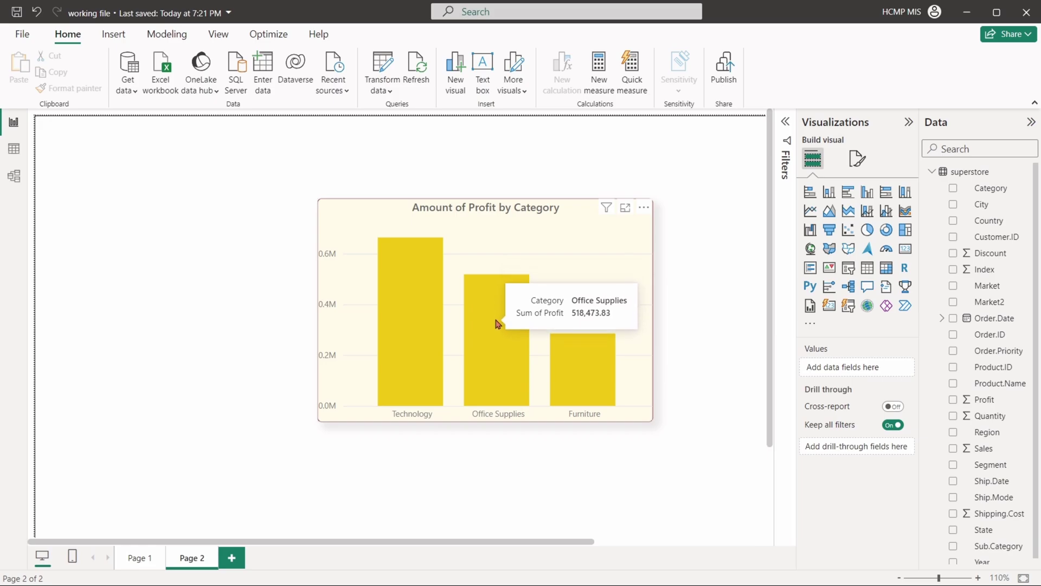
{"action": "mouse_move", "coordinate": [425, 283]}
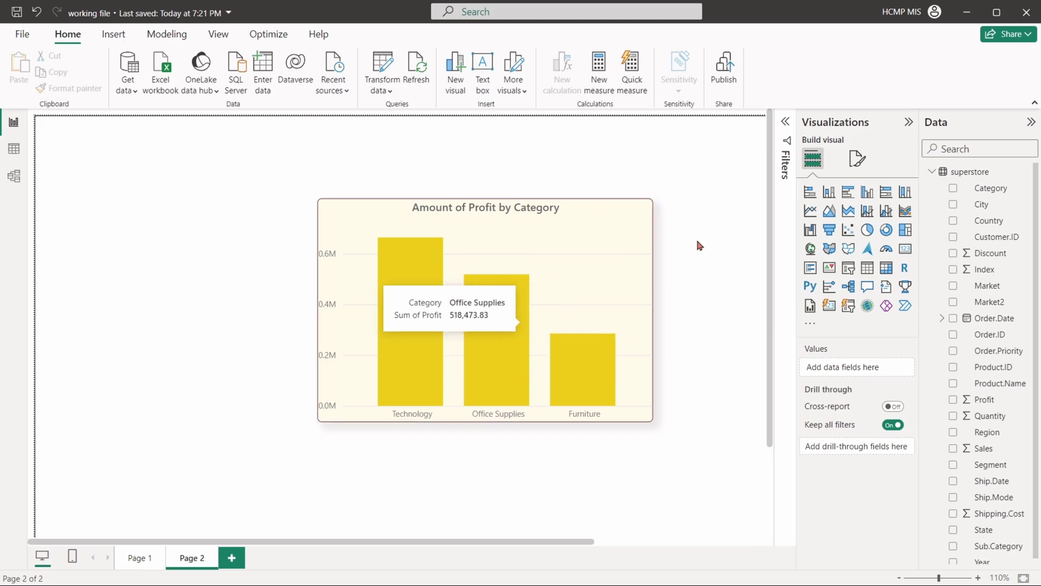
{"action": "left_click", "coordinate": [861, 163]}
{"action": "left_click", "coordinate": [636, 237]}
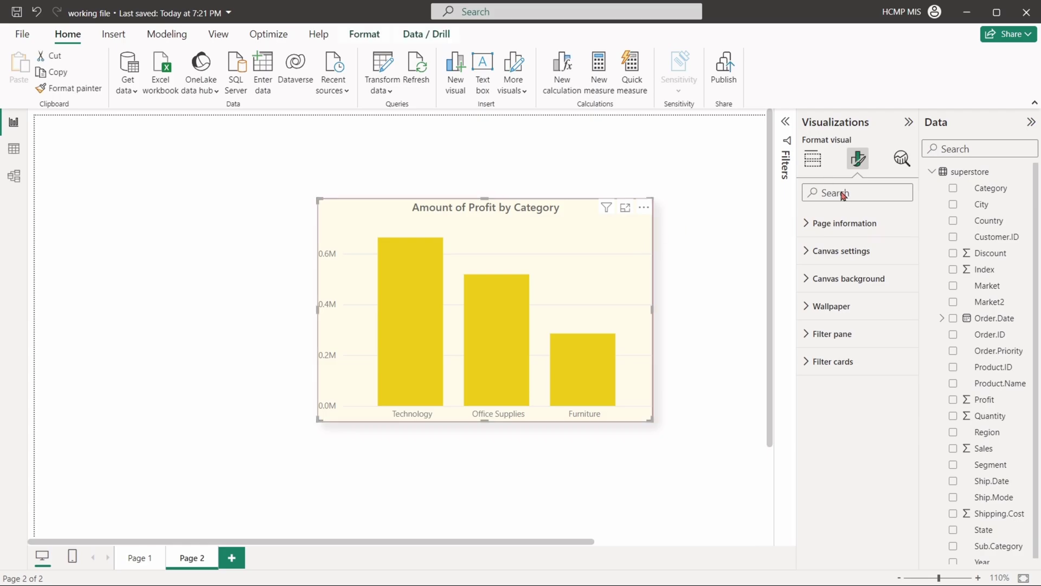
{"action": "left_click", "coordinate": [829, 363]}
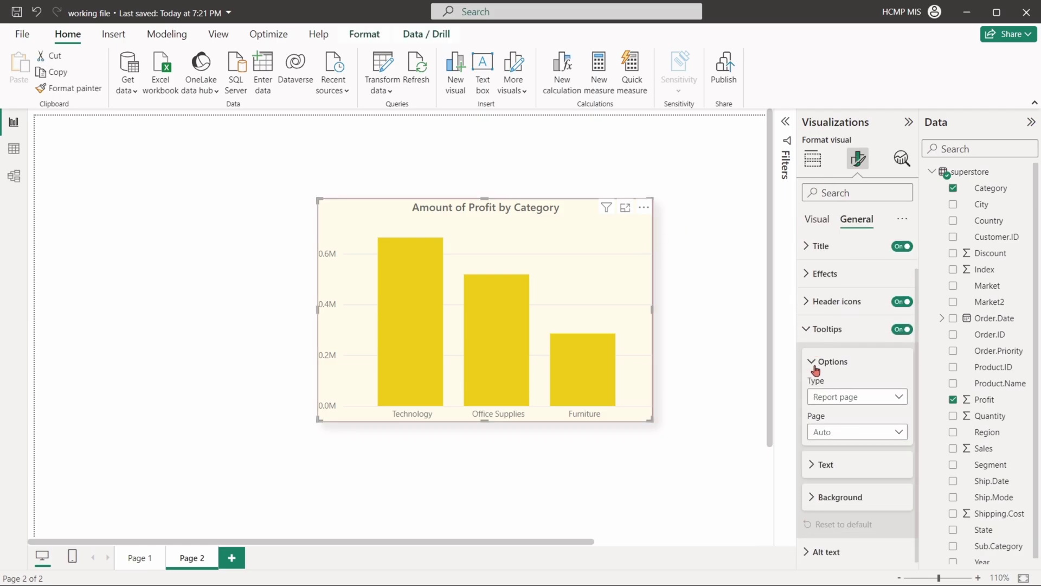
{"action": "left_click", "coordinate": [826, 464]}
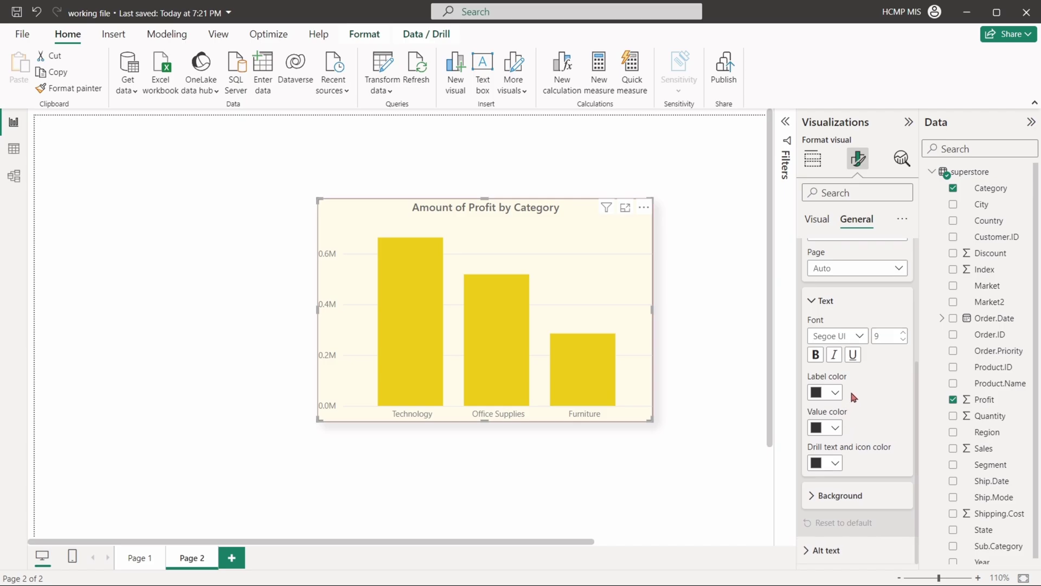
{"action": "left_click", "coordinate": [834, 493]}
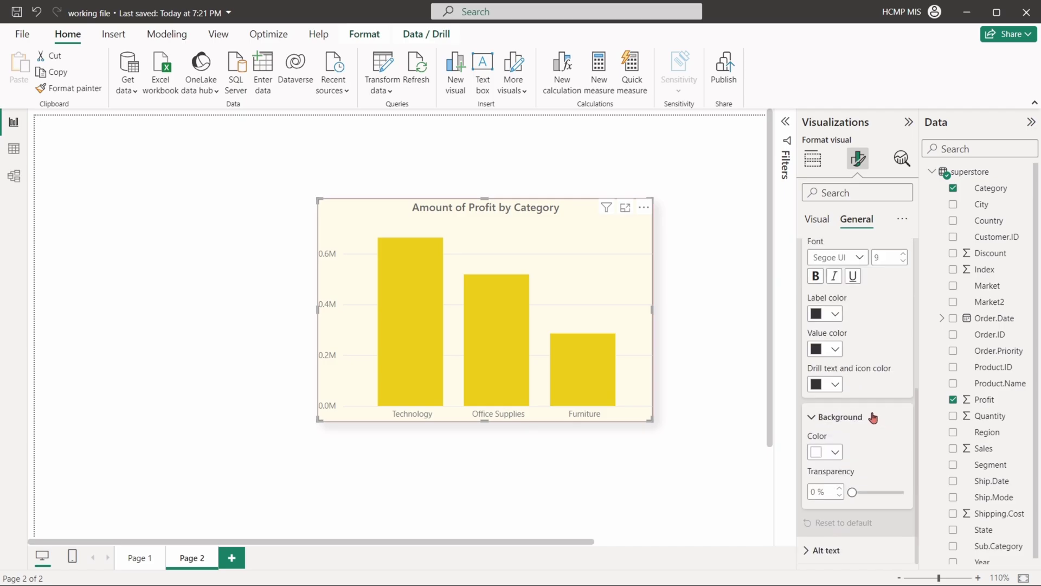
{"action": "left_click", "coordinate": [830, 453]}
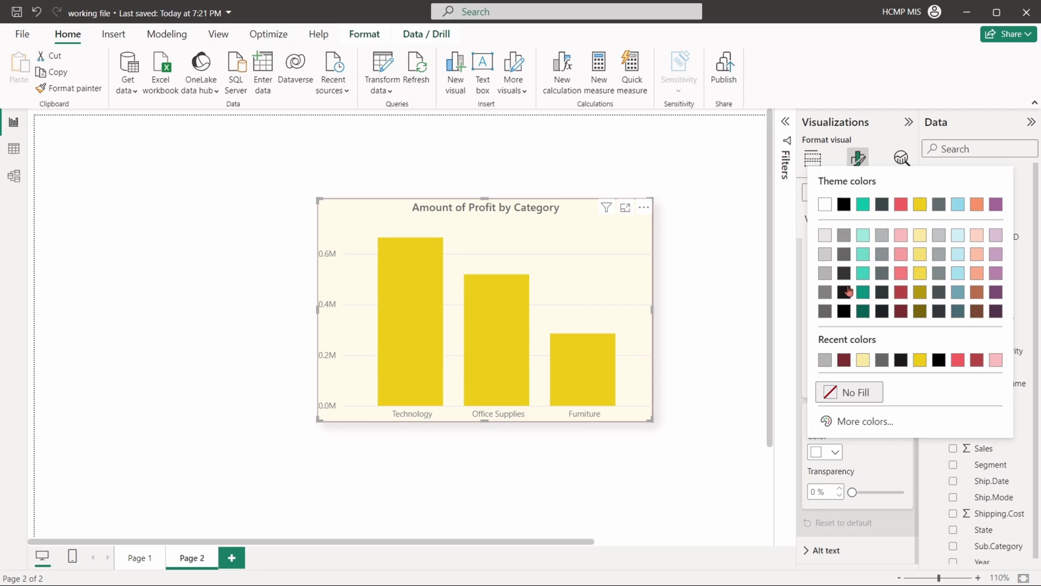
{"action": "left_click", "coordinate": [997, 311]}
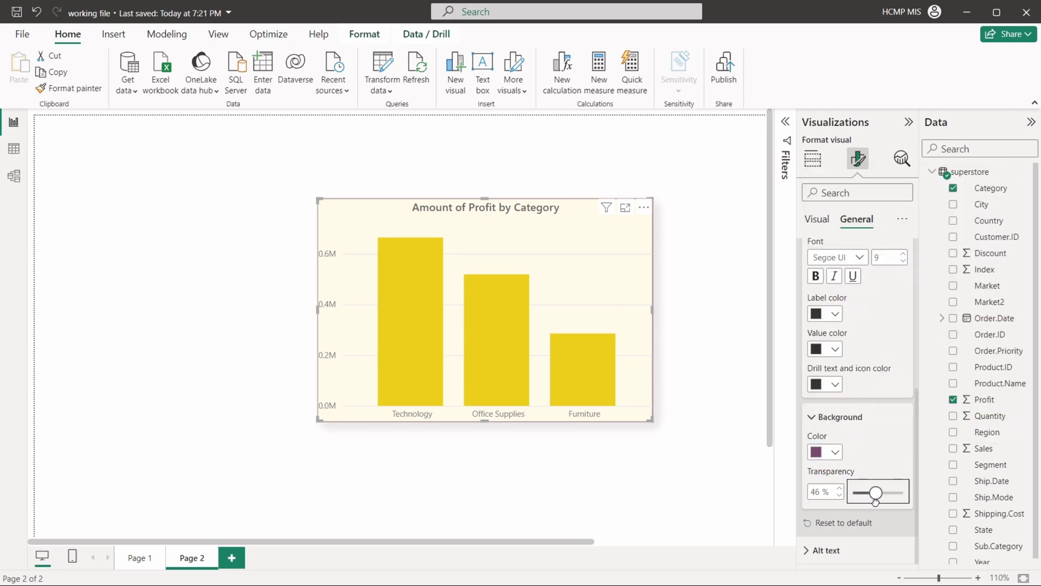
Make tooltip labels light lavender, values white, and the background fully opaque.
{"action": "scroll", "coordinate": [856, 435], "scroll_direction": "up", "scroll_amount": 1}
{"action": "left_click", "coordinate": [827, 367]}
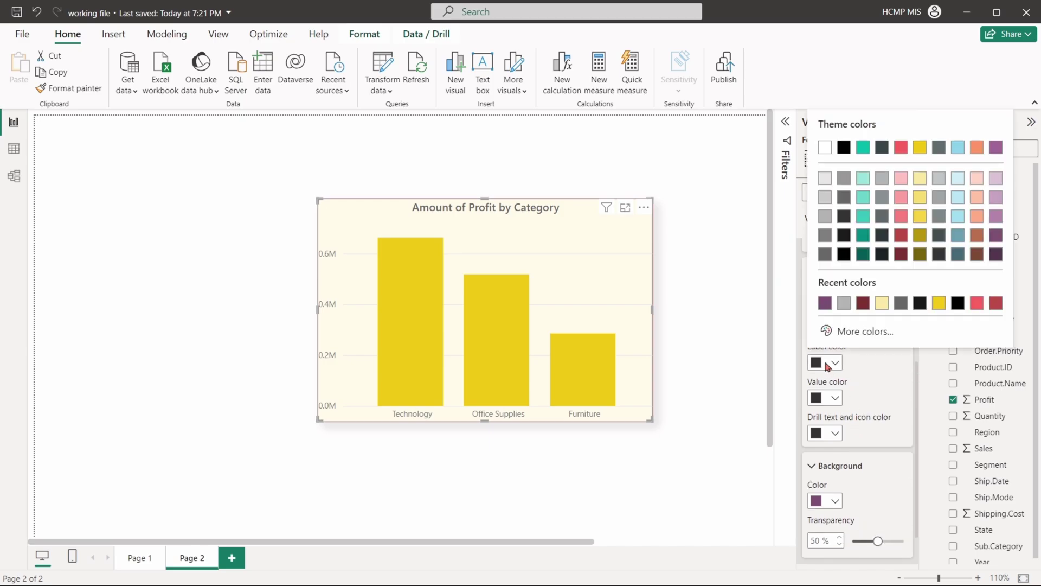
{"action": "left_click", "coordinate": [996, 178]}
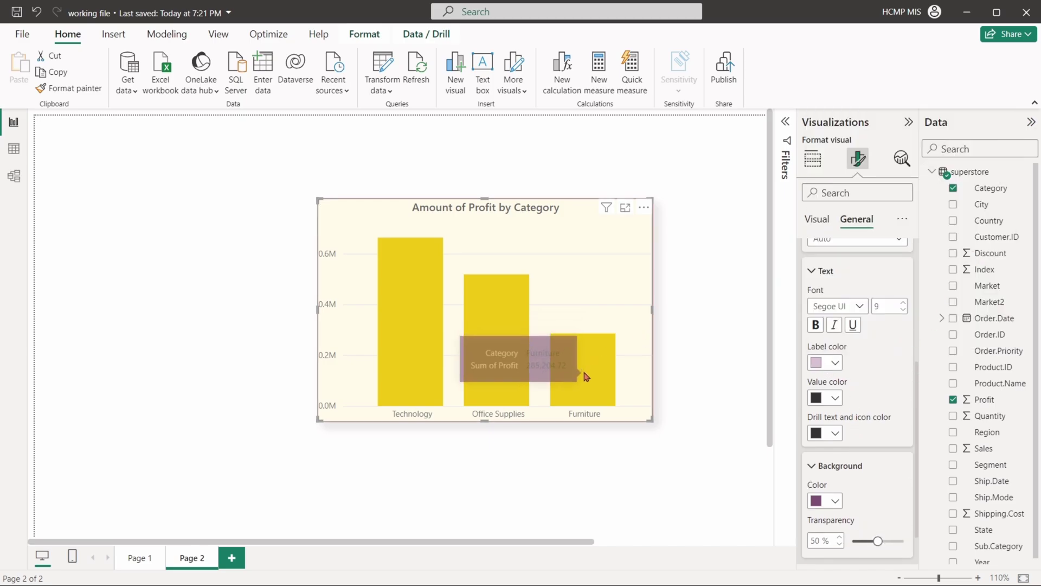
{"action": "scroll", "coordinate": [870, 474], "scroll_direction": "down", "scroll_amount": 1}
{"action": "left_click_drag", "start_coordinate": [878, 492], "coordinate": [866, 493]}
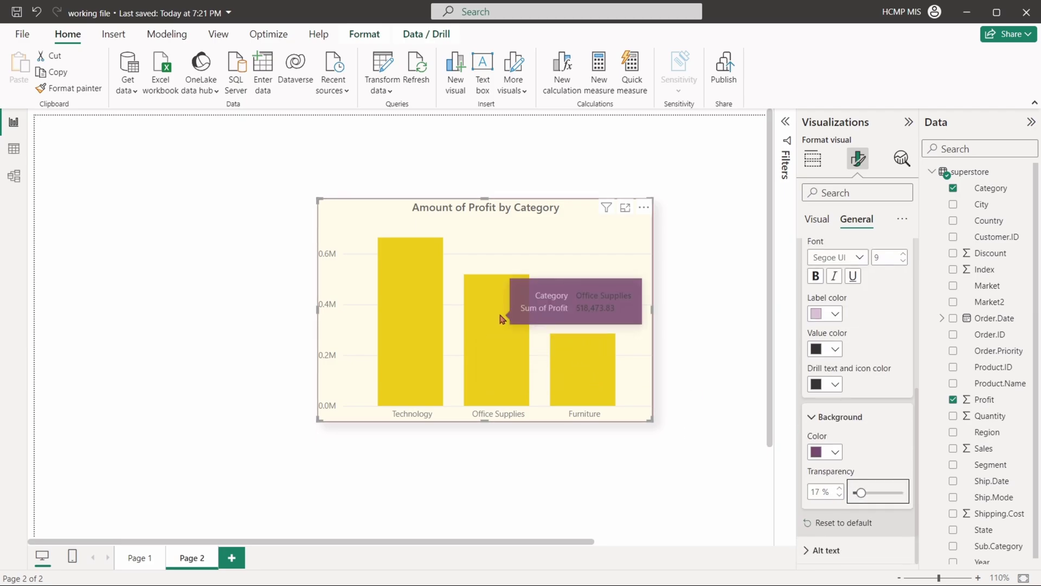
{"action": "left_click", "coordinate": [836, 349]}
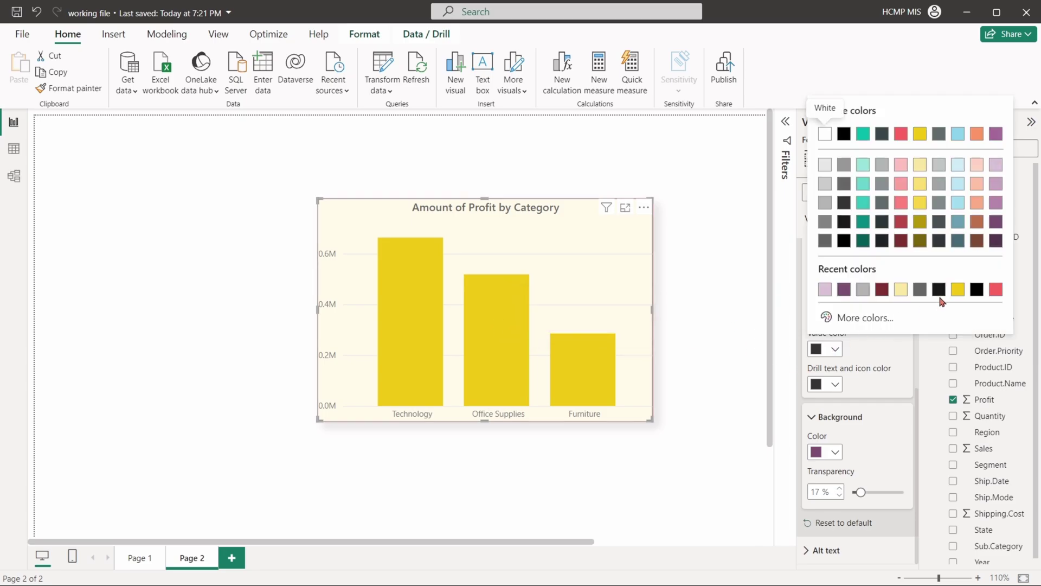
{"action": "left_click", "coordinate": [823, 134]}
{"action": "mouse_move", "coordinate": [496, 331]}
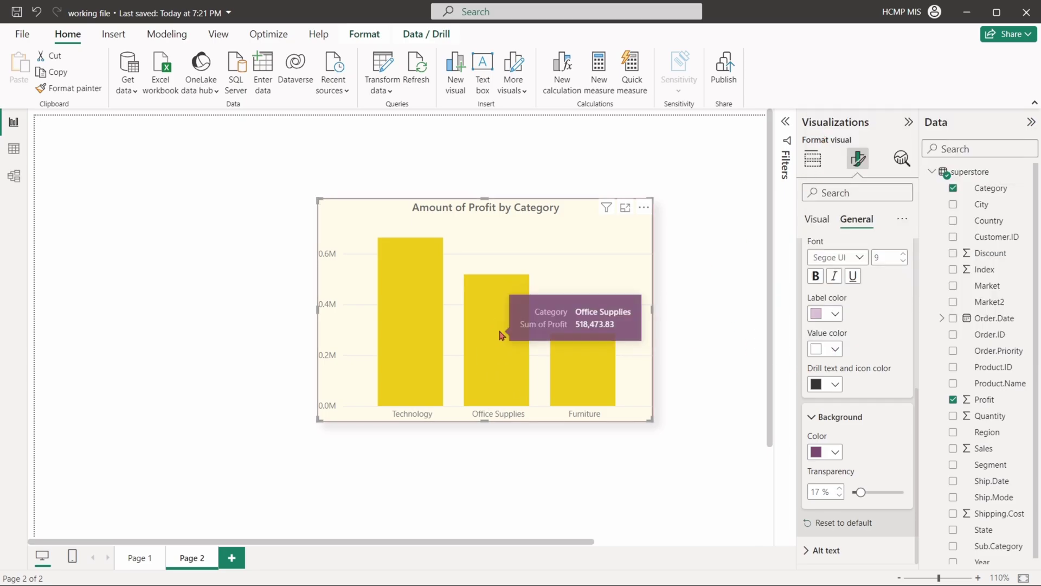
{"action": "mouse_move", "coordinate": [413, 320]}
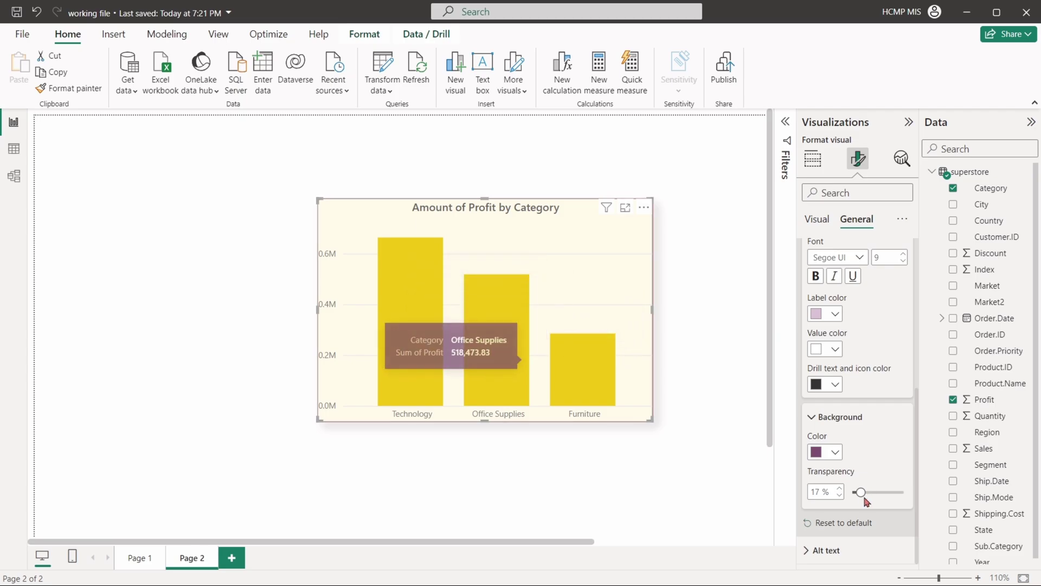
{"action": "left_click_drag", "start_coordinate": [860, 492], "coordinate": [848, 503]}
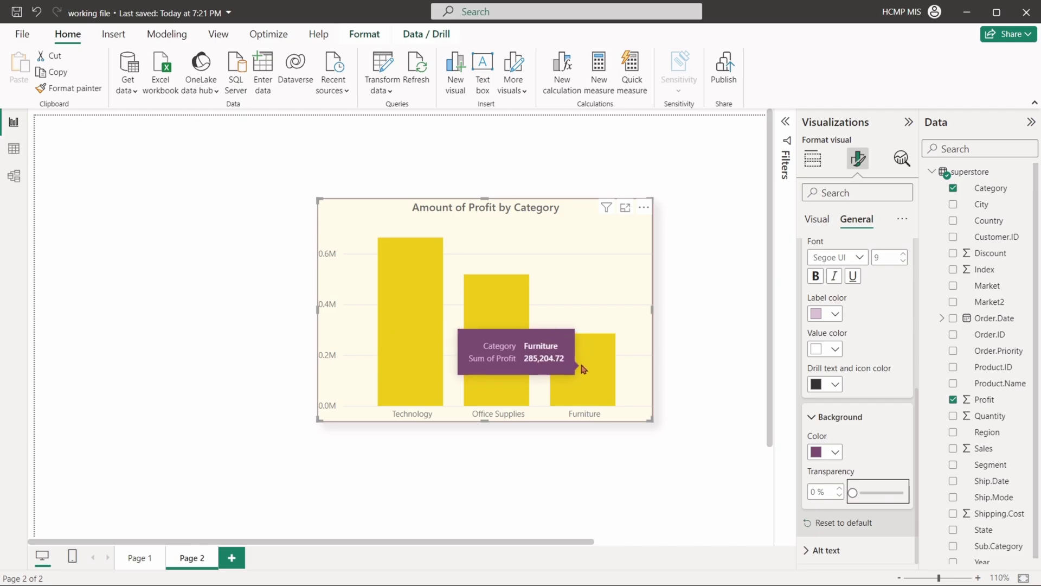
{"action": "mouse_move", "coordinate": [513, 315]}
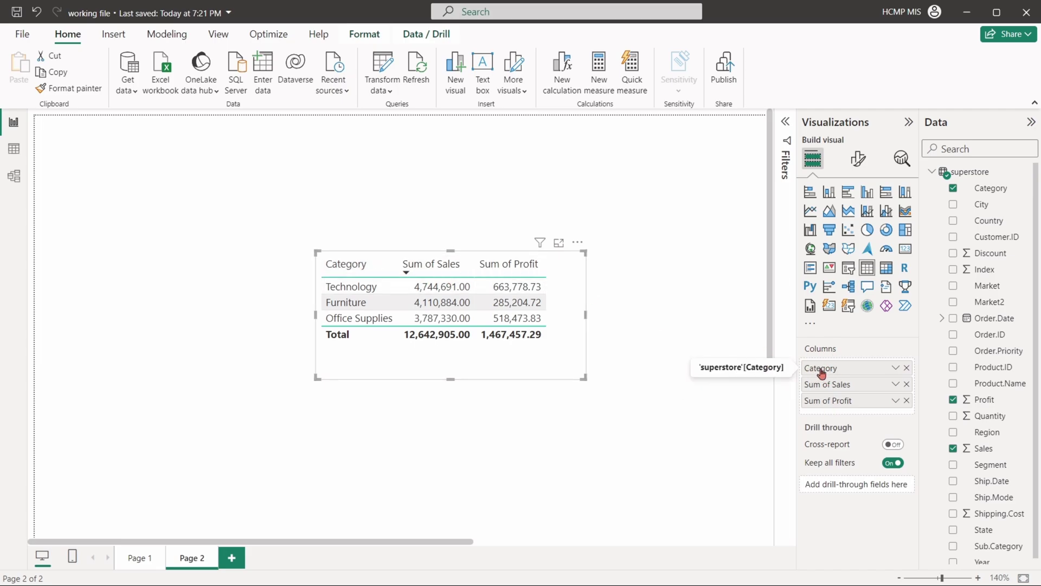
Rename Category to Category Type, Sum of Sales to Sales, and Sum of Profit to Profit.
{"action": "double_click", "coordinate": [821, 368]}
{"action": "left_click", "coordinate": [849, 368]}
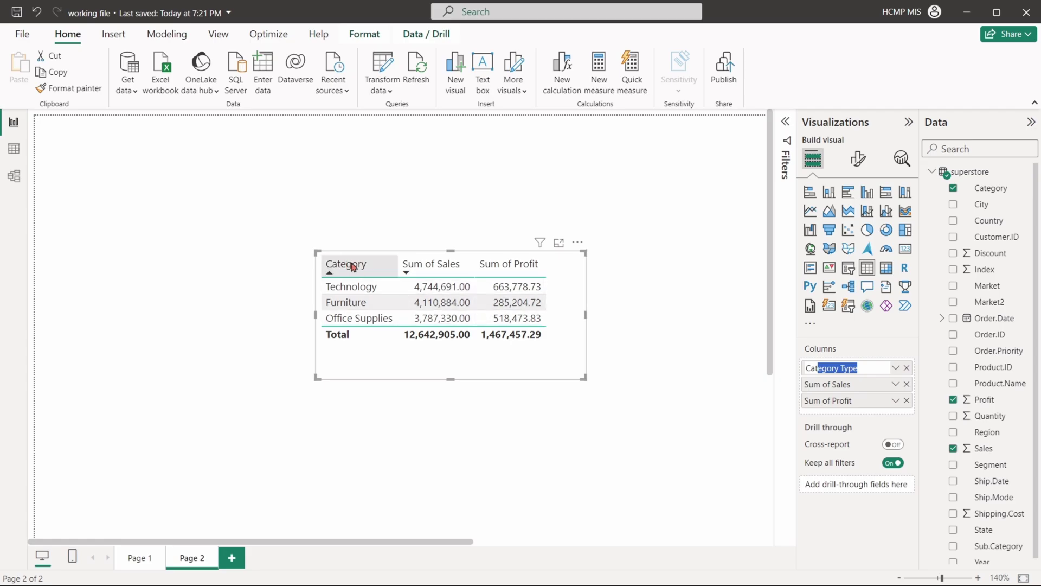
{"action": "left_click", "coordinate": [870, 367]}
{"action": "key", "text": "Return"}
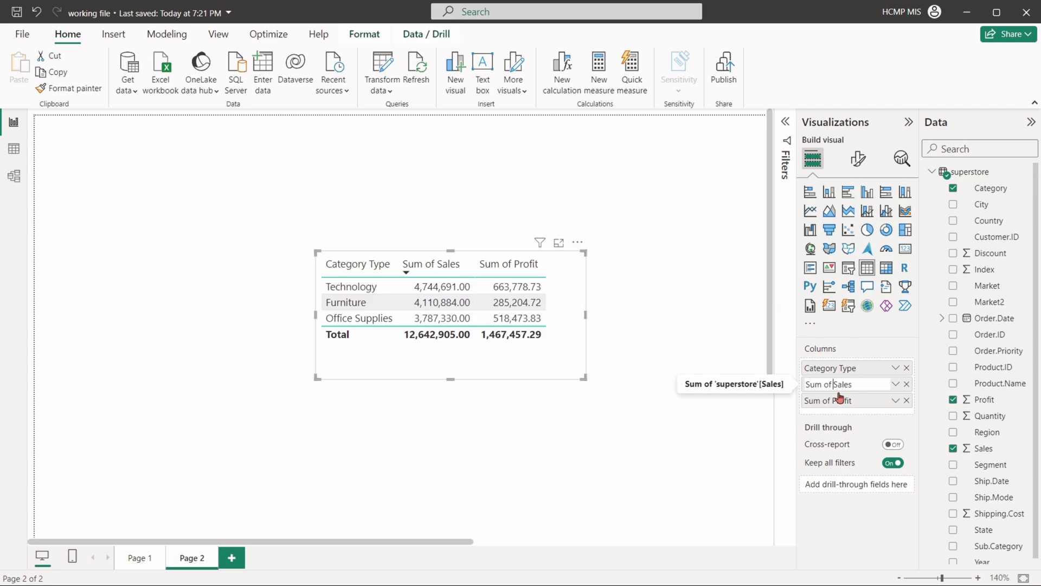
{"action": "key", "text": "Return"}
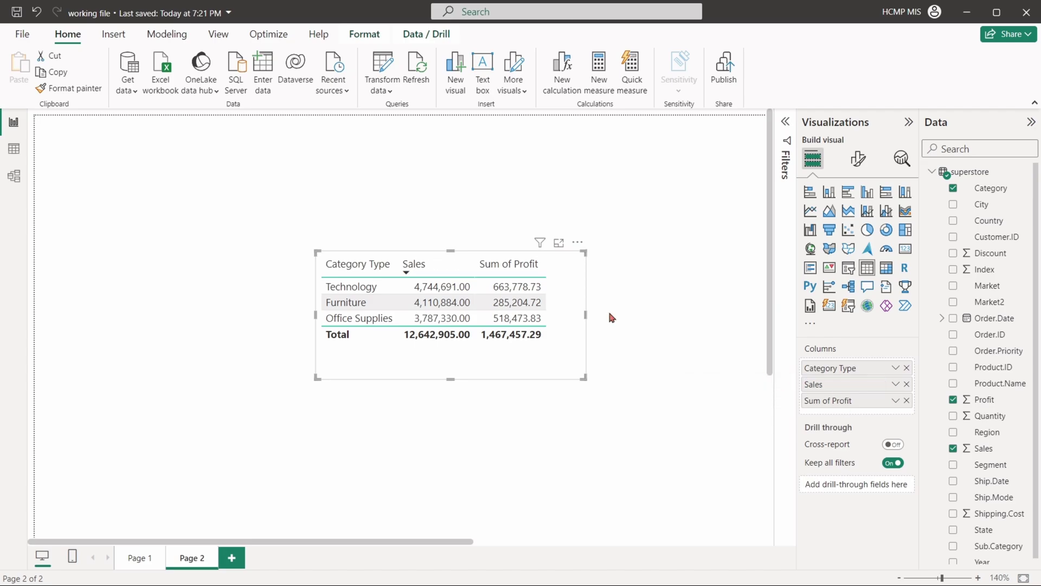
{"action": "double_click", "coordinate": [826, 403]}
{"action": "left_click", "coordinate": [835, 401]}
{"action": "key", "text": "Return"}
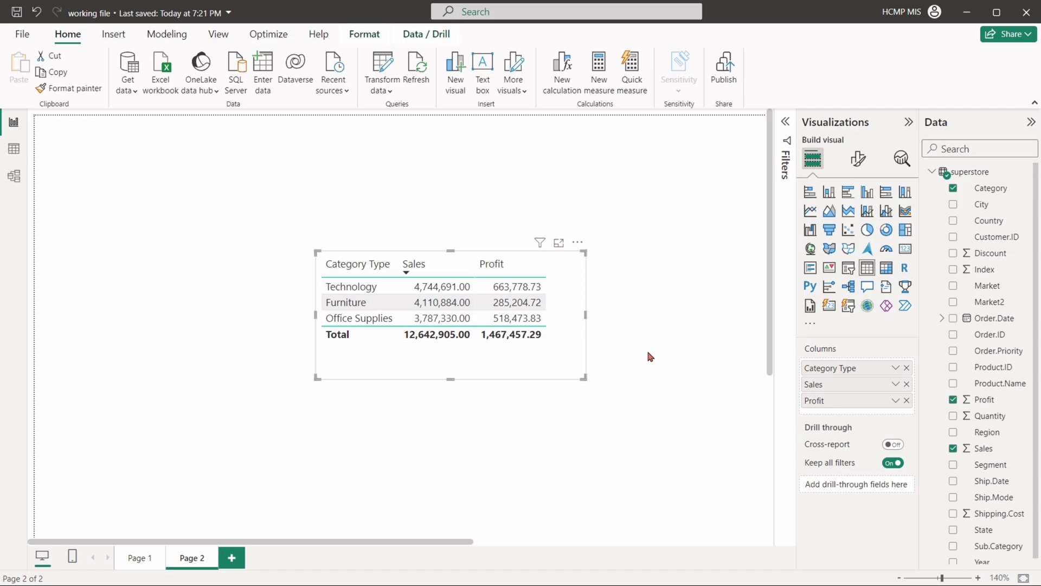
Show Profit as percent of grand total, undoing an accidental switch to averages.
{"action": "right_click", "coordinate": [817, 402]}
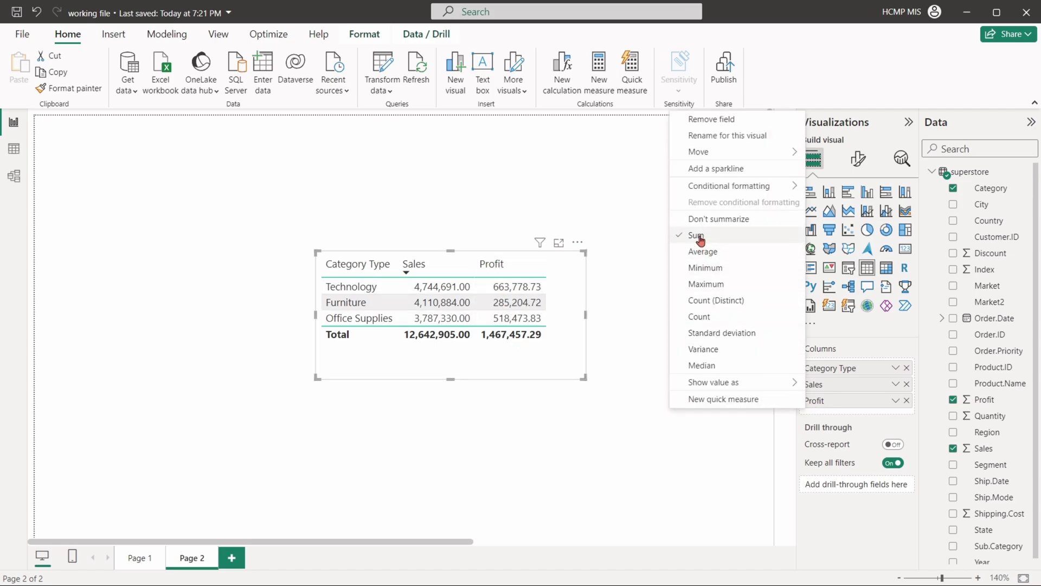
{"action": "left_click", "coordinate": [705, 252]}
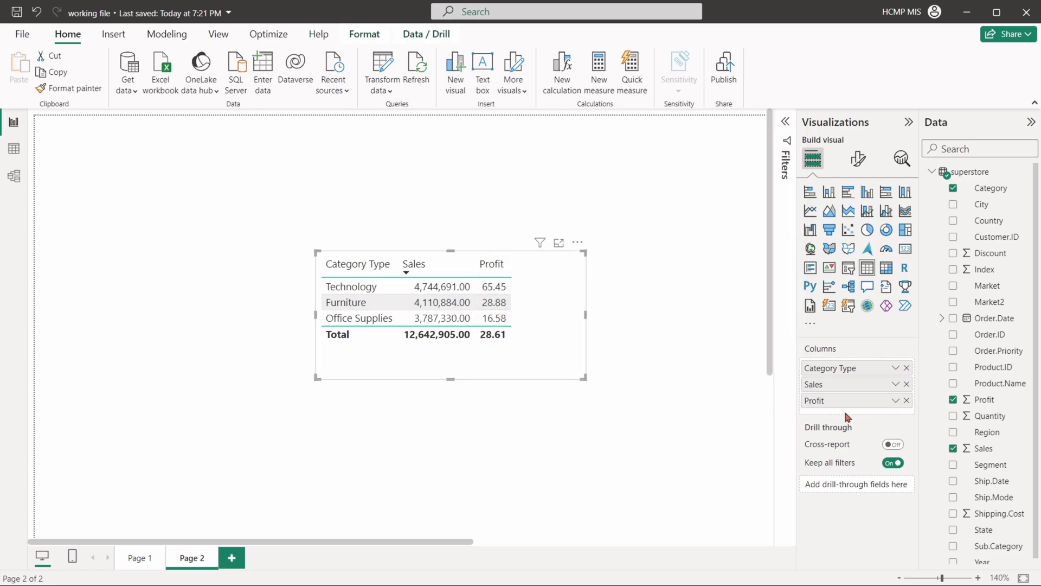
{"action": "key", "text": "ctrl+z"}
{"action": "right_click", "coordinate": [817, 405]}
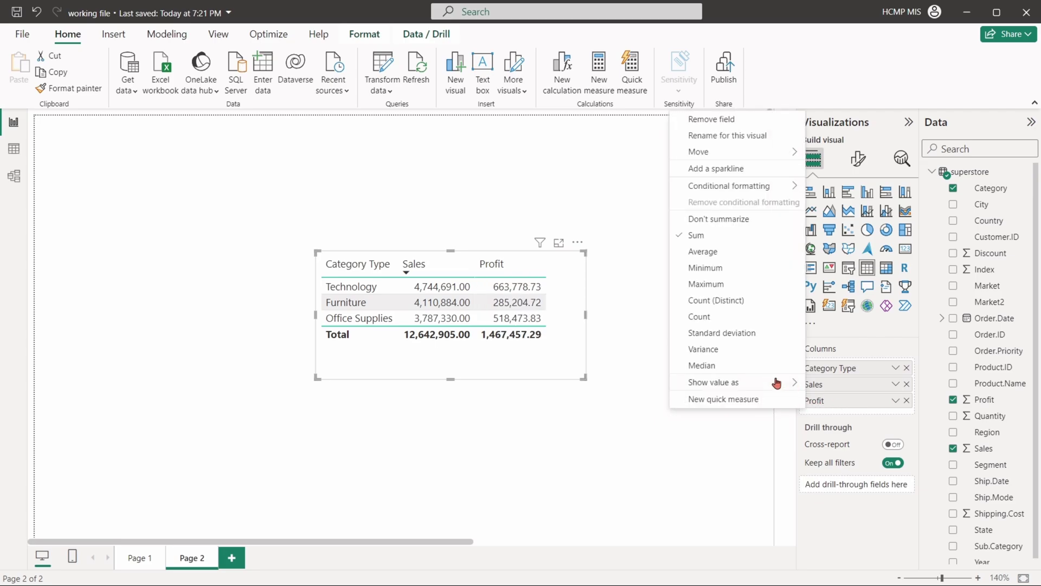
{"action": "mouse_move", "coordinate": [769, 379]}
{"action": "left_click", "coordinate": [860, 381]}
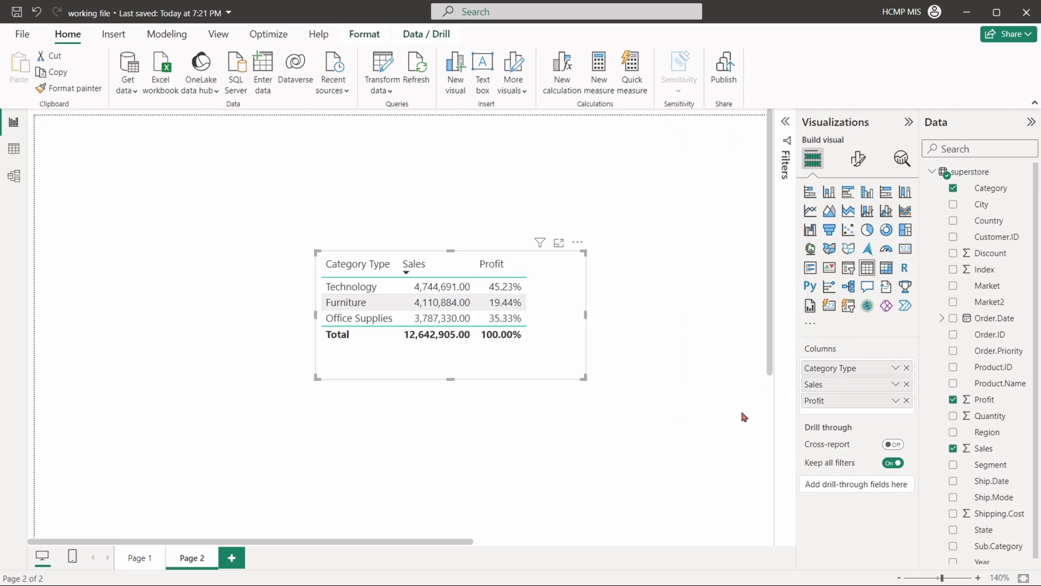
Show Sales as percent of grand total and widen the Category Type column.
{"action": "right_click", "coordinate": [818, 384]}
{"action": "mouse_move", "coordinate": [762, 365]}
{"action": "left_click", "coordinate": [837, 383]}
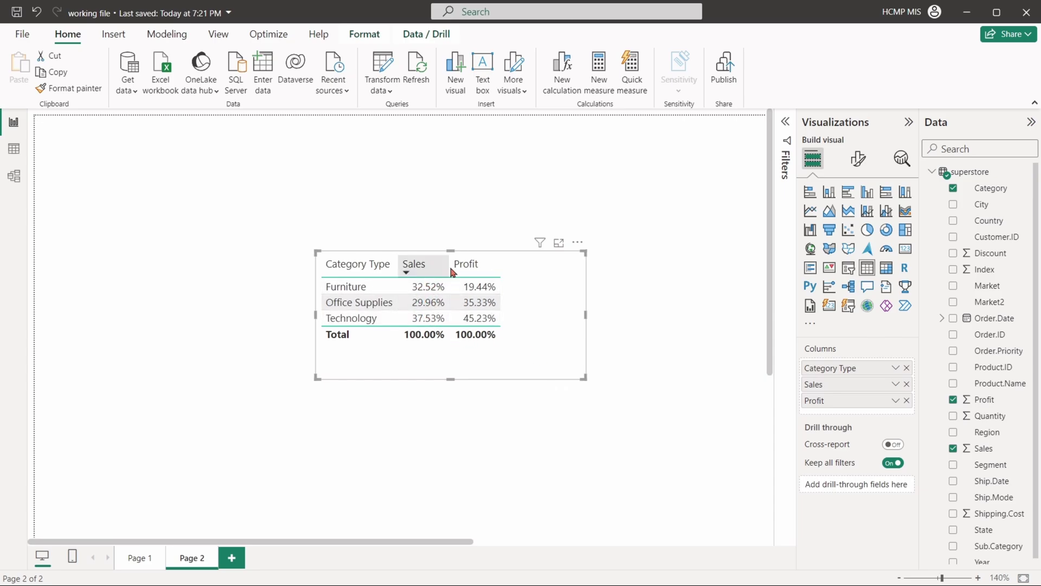
{"action": "left_click_drag", "start_coordinate": [399, 267], "coordinate": [426, 267]}
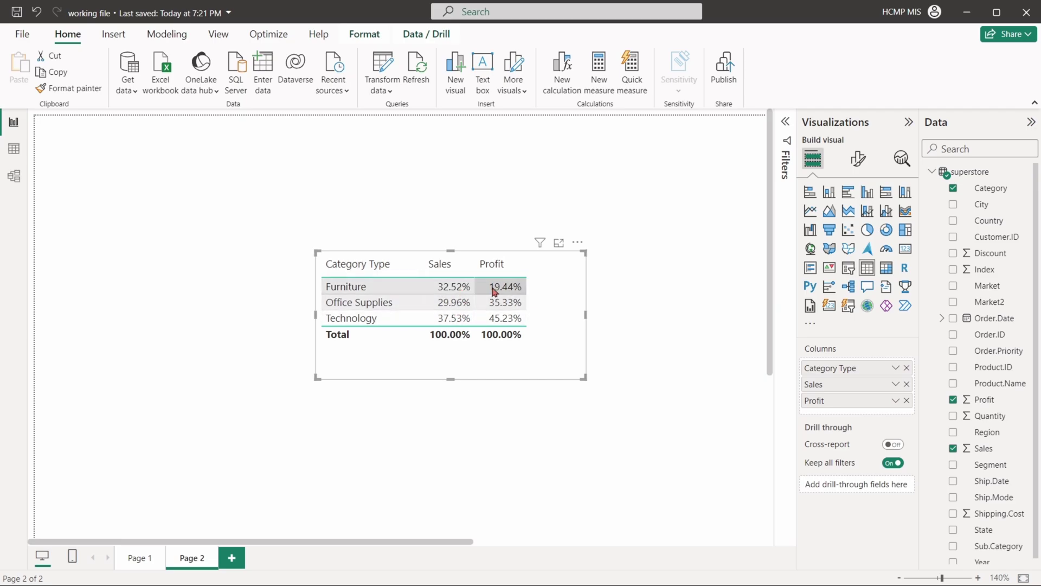